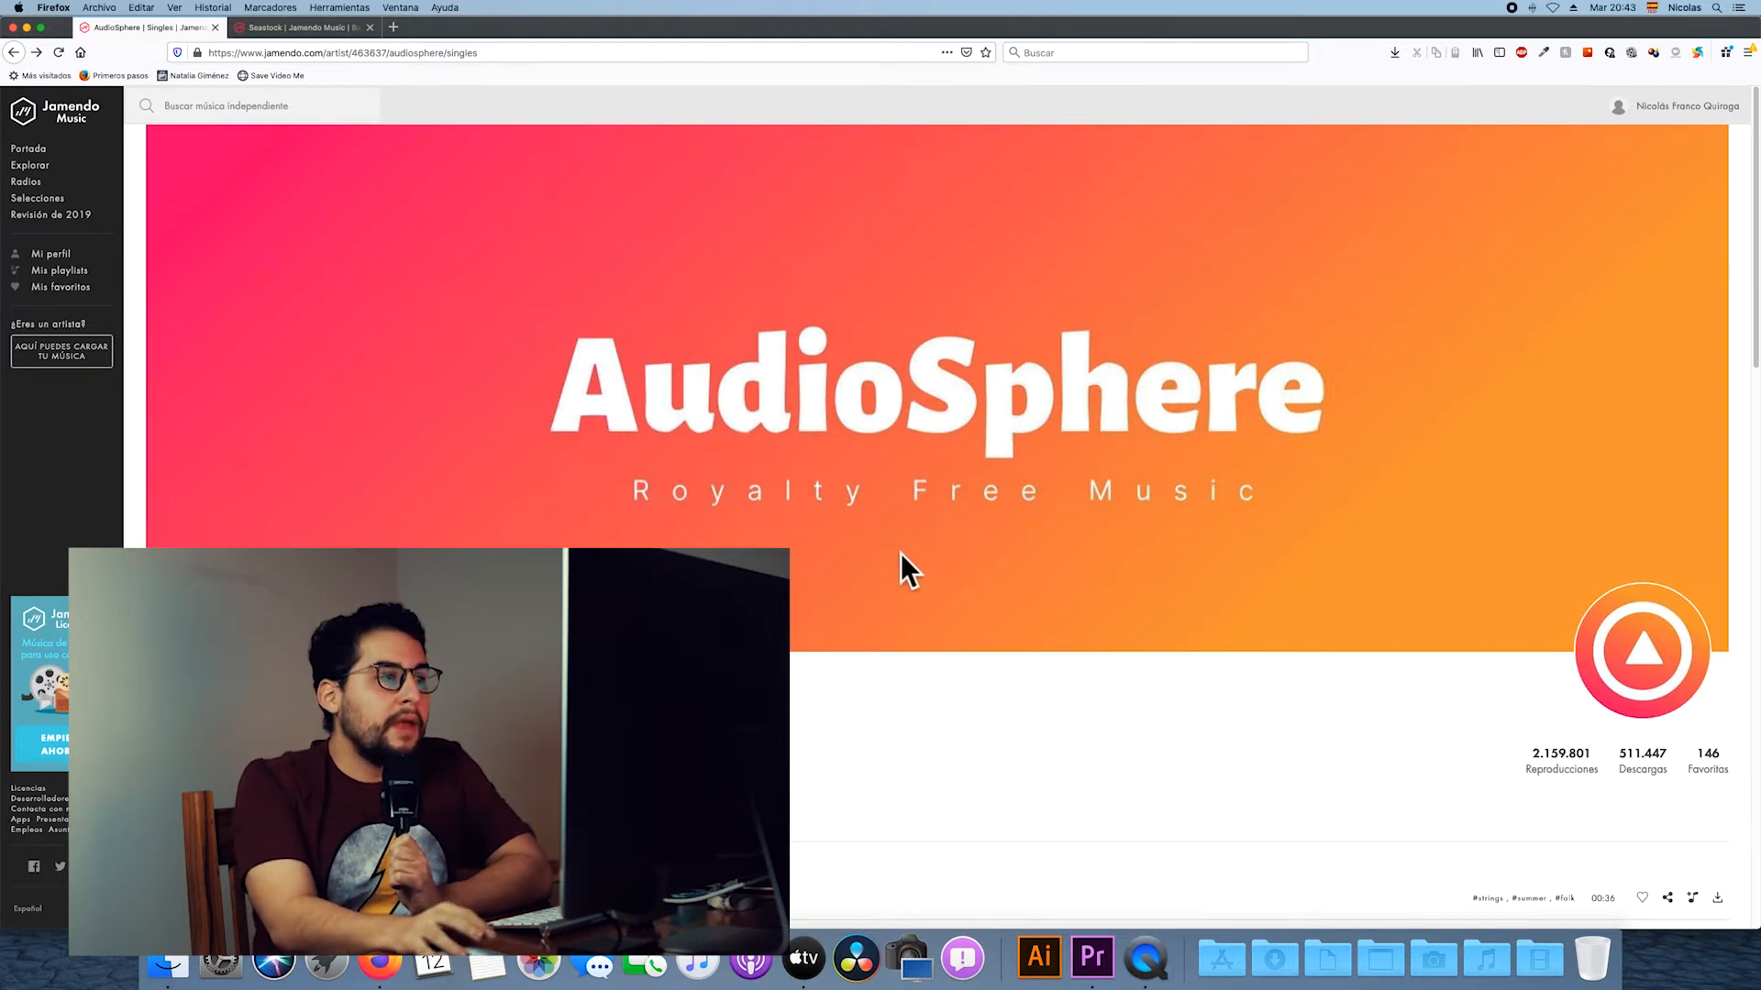
Look through the AudioSphere singles on Jamendo, then examine the Seastock artist page with its tracks and licence conditions.
scroll(894, 556, "down", 5)
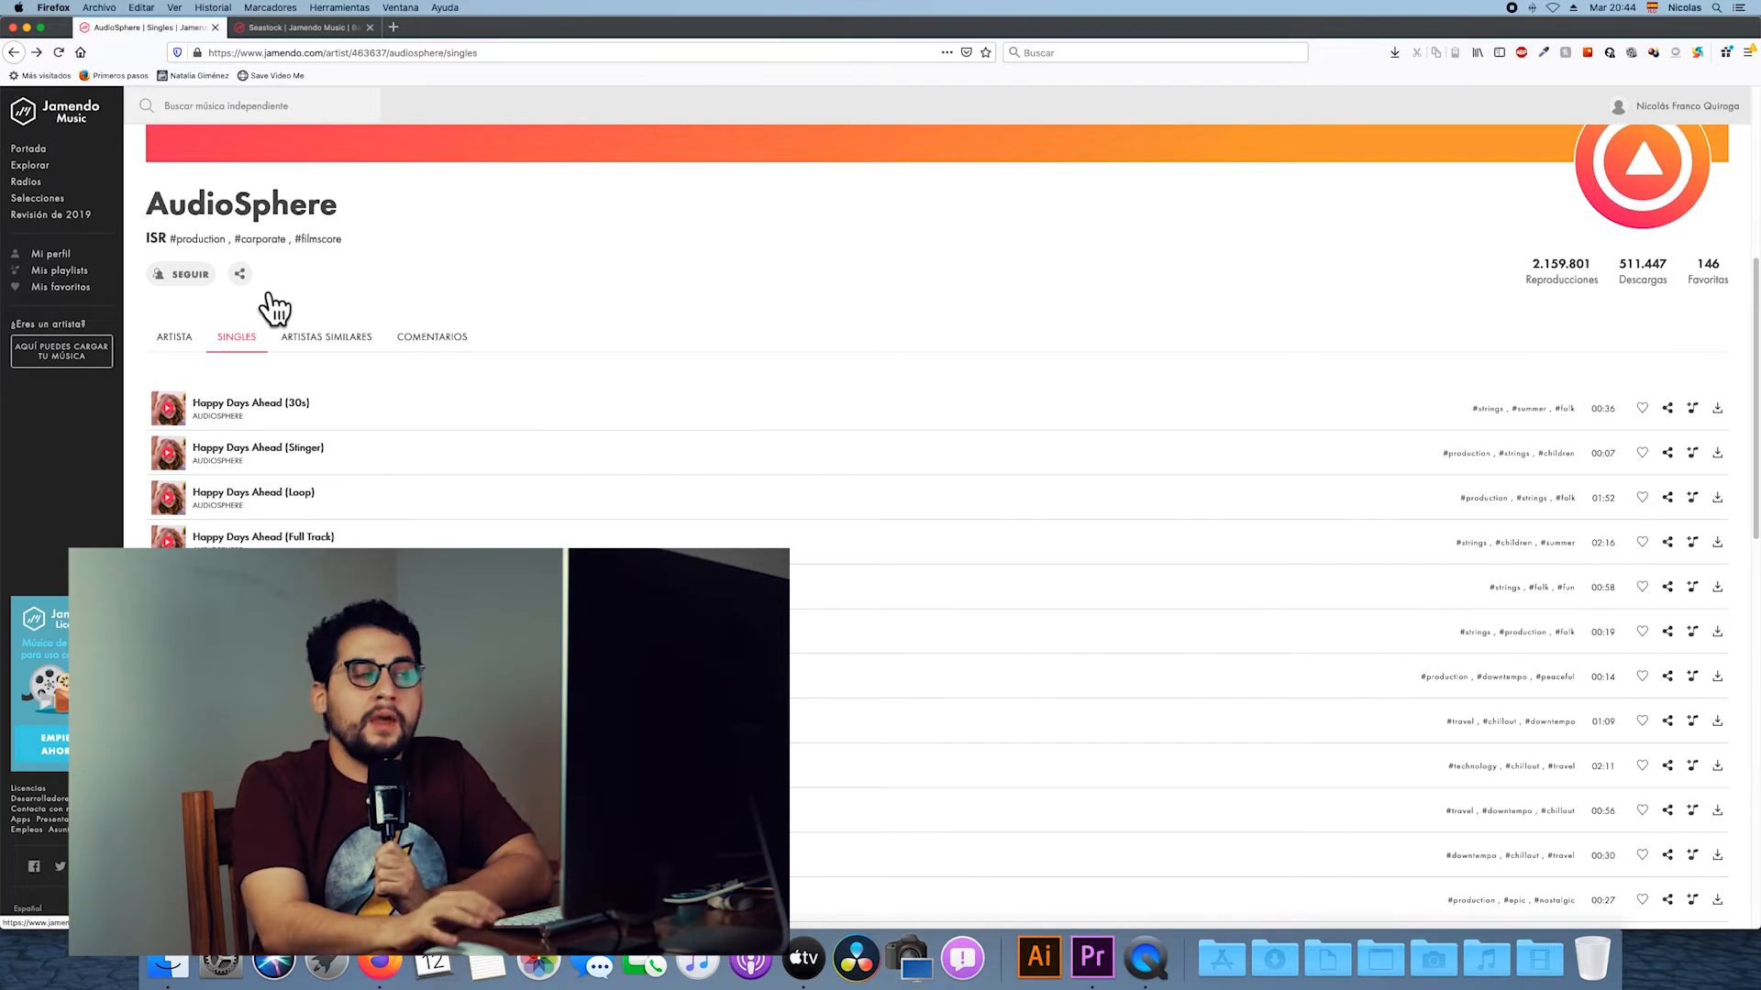
left_click(329, 29)
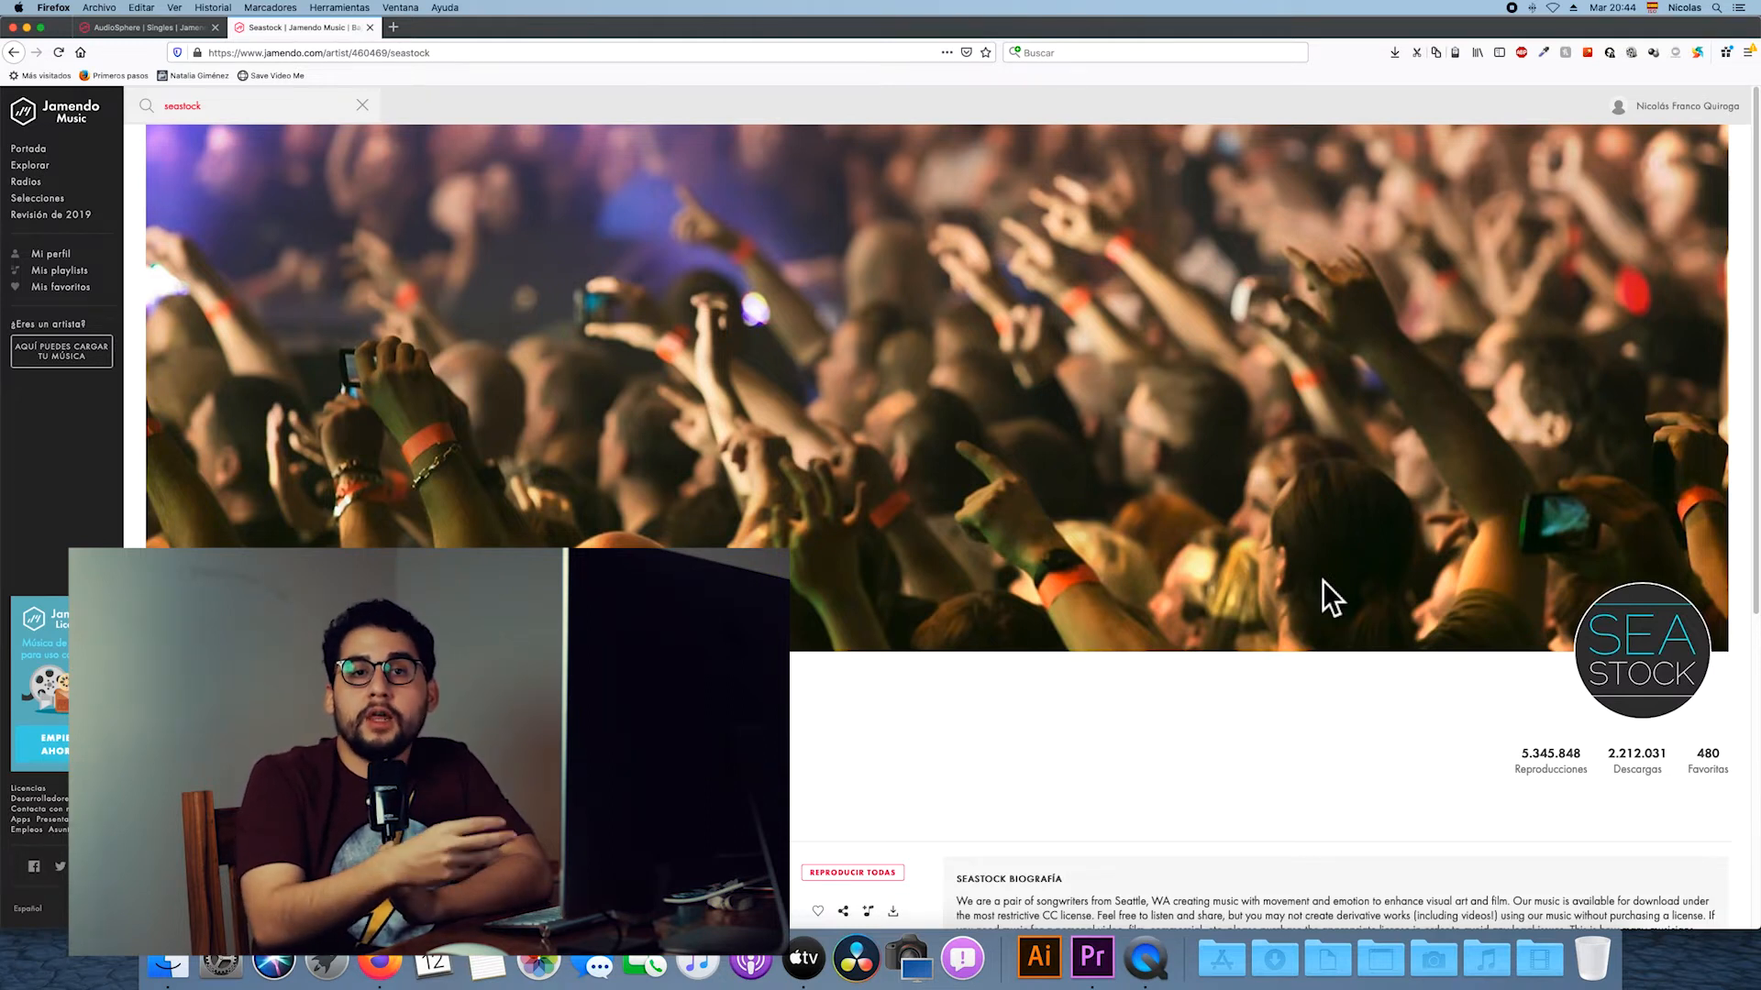
scroll(1219, 629, "down", 4)
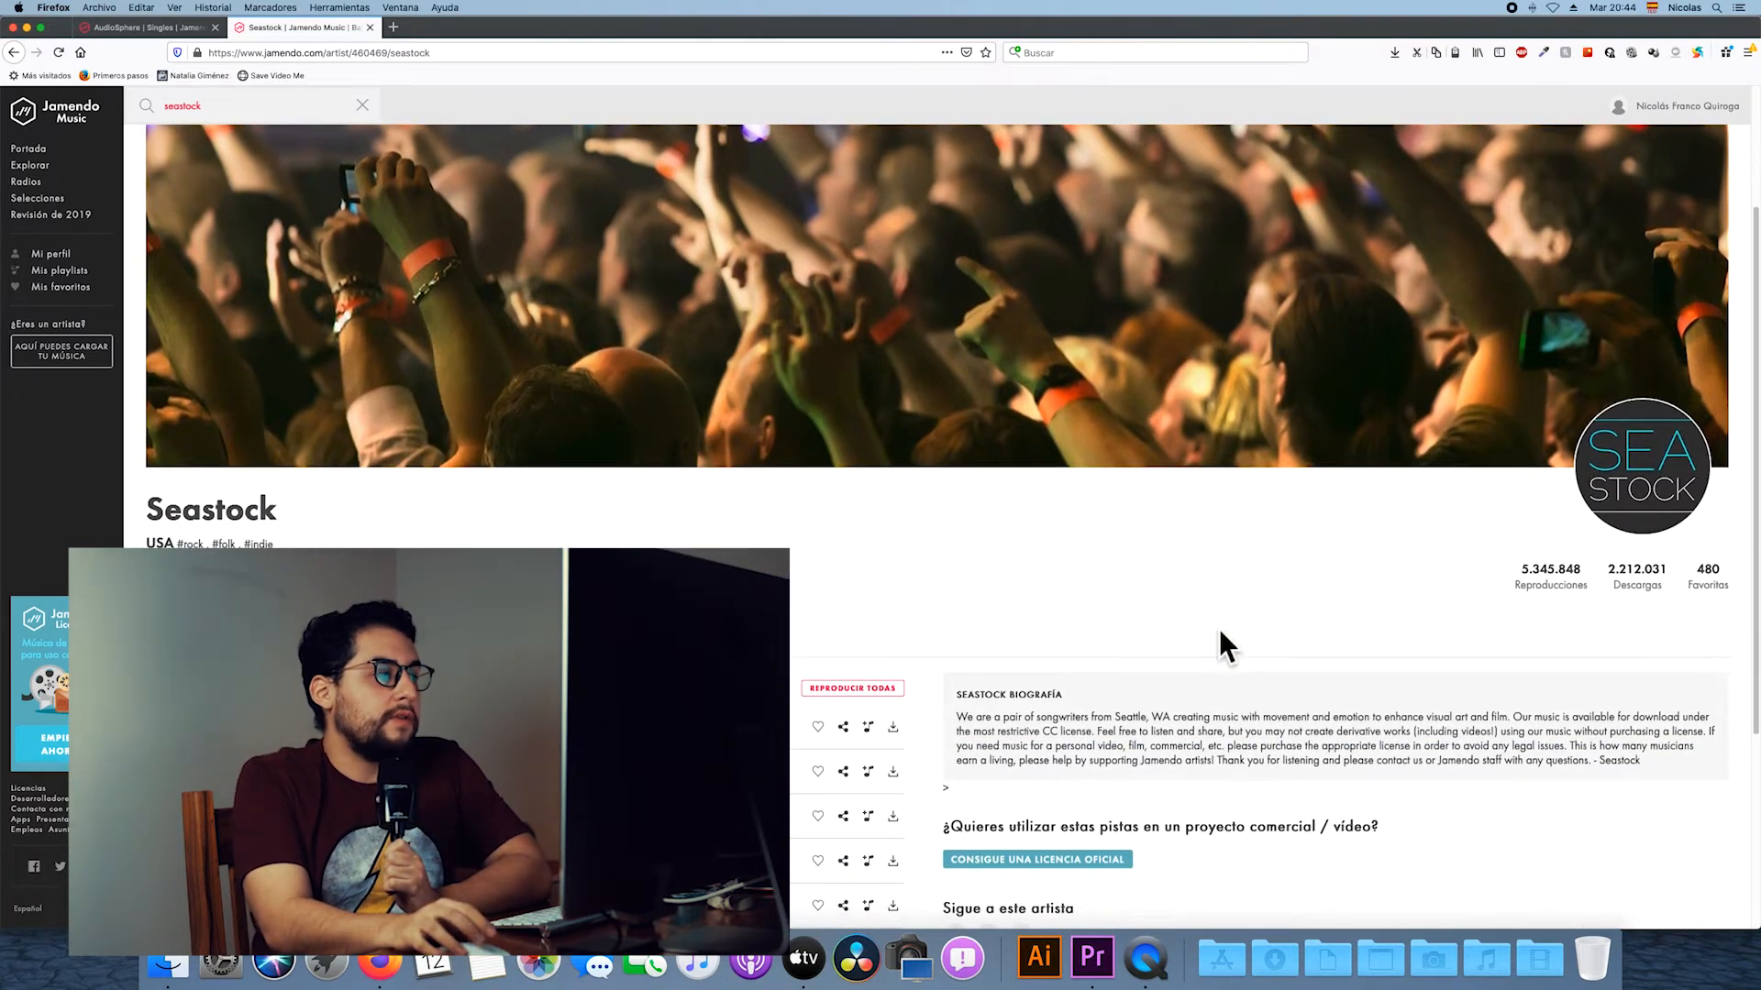
scroll(1219, 629, "down", 3)
scroll(1219, 629, "up", 7)
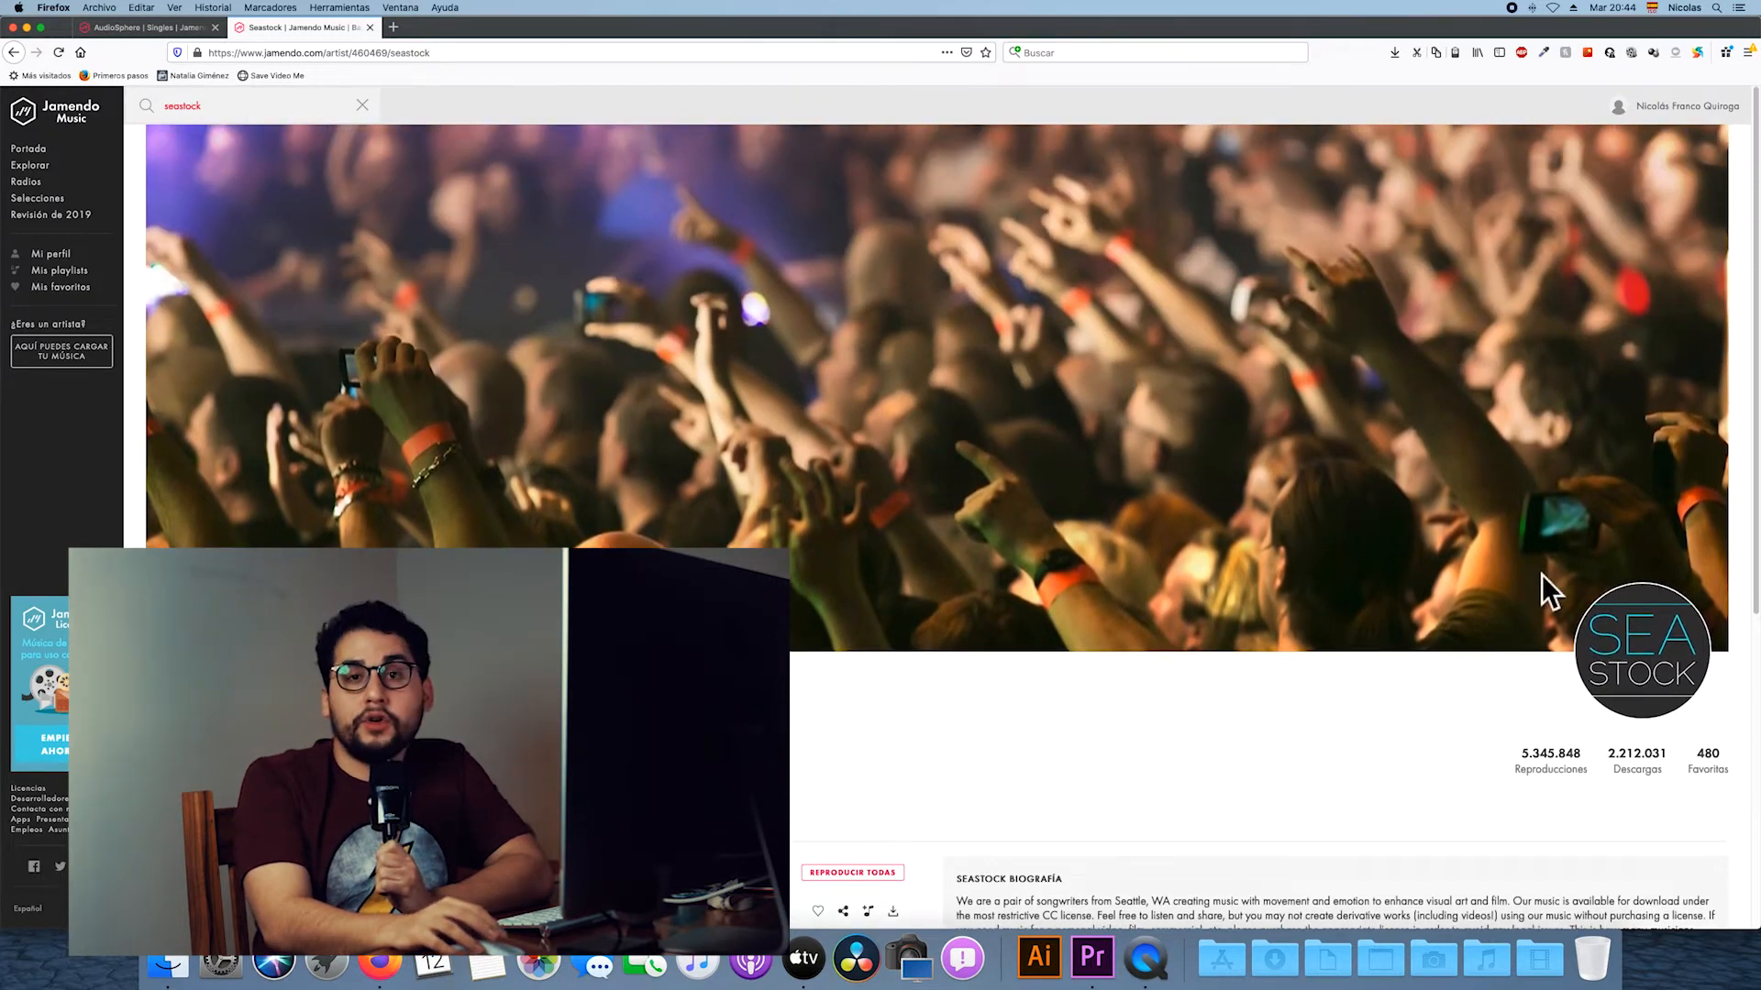
scroll(1273, 708, "down", 10)
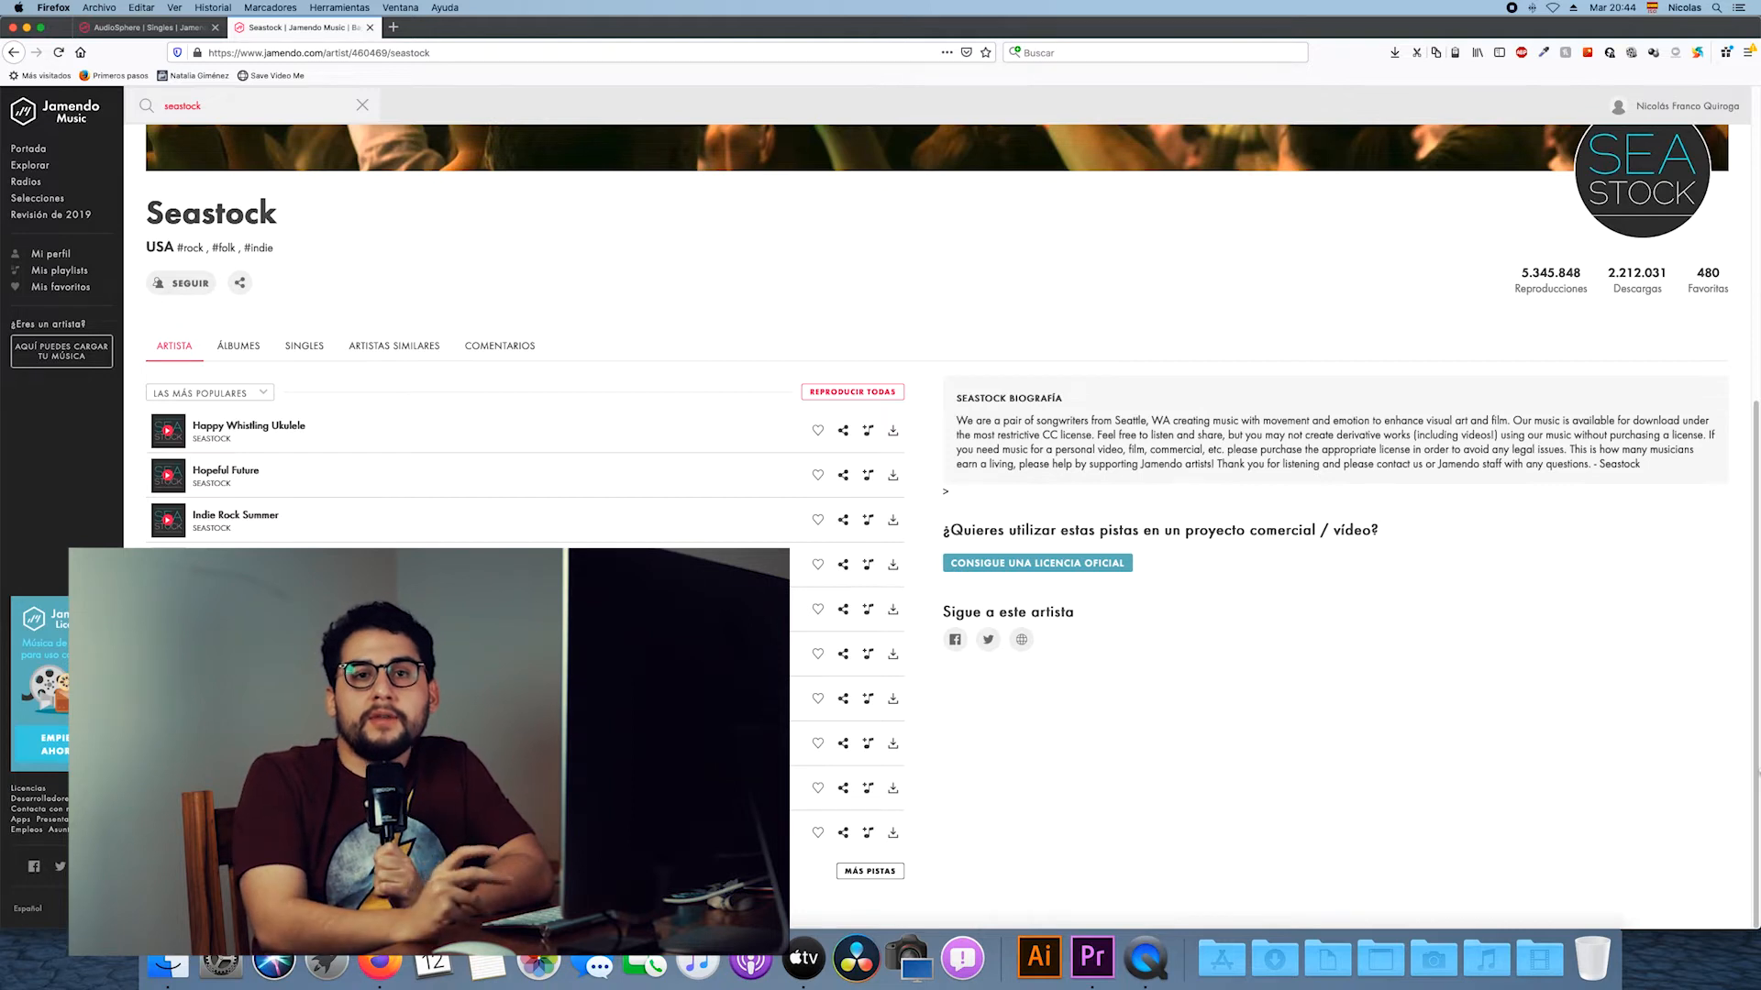
scroll(939, 526, "up", 10)
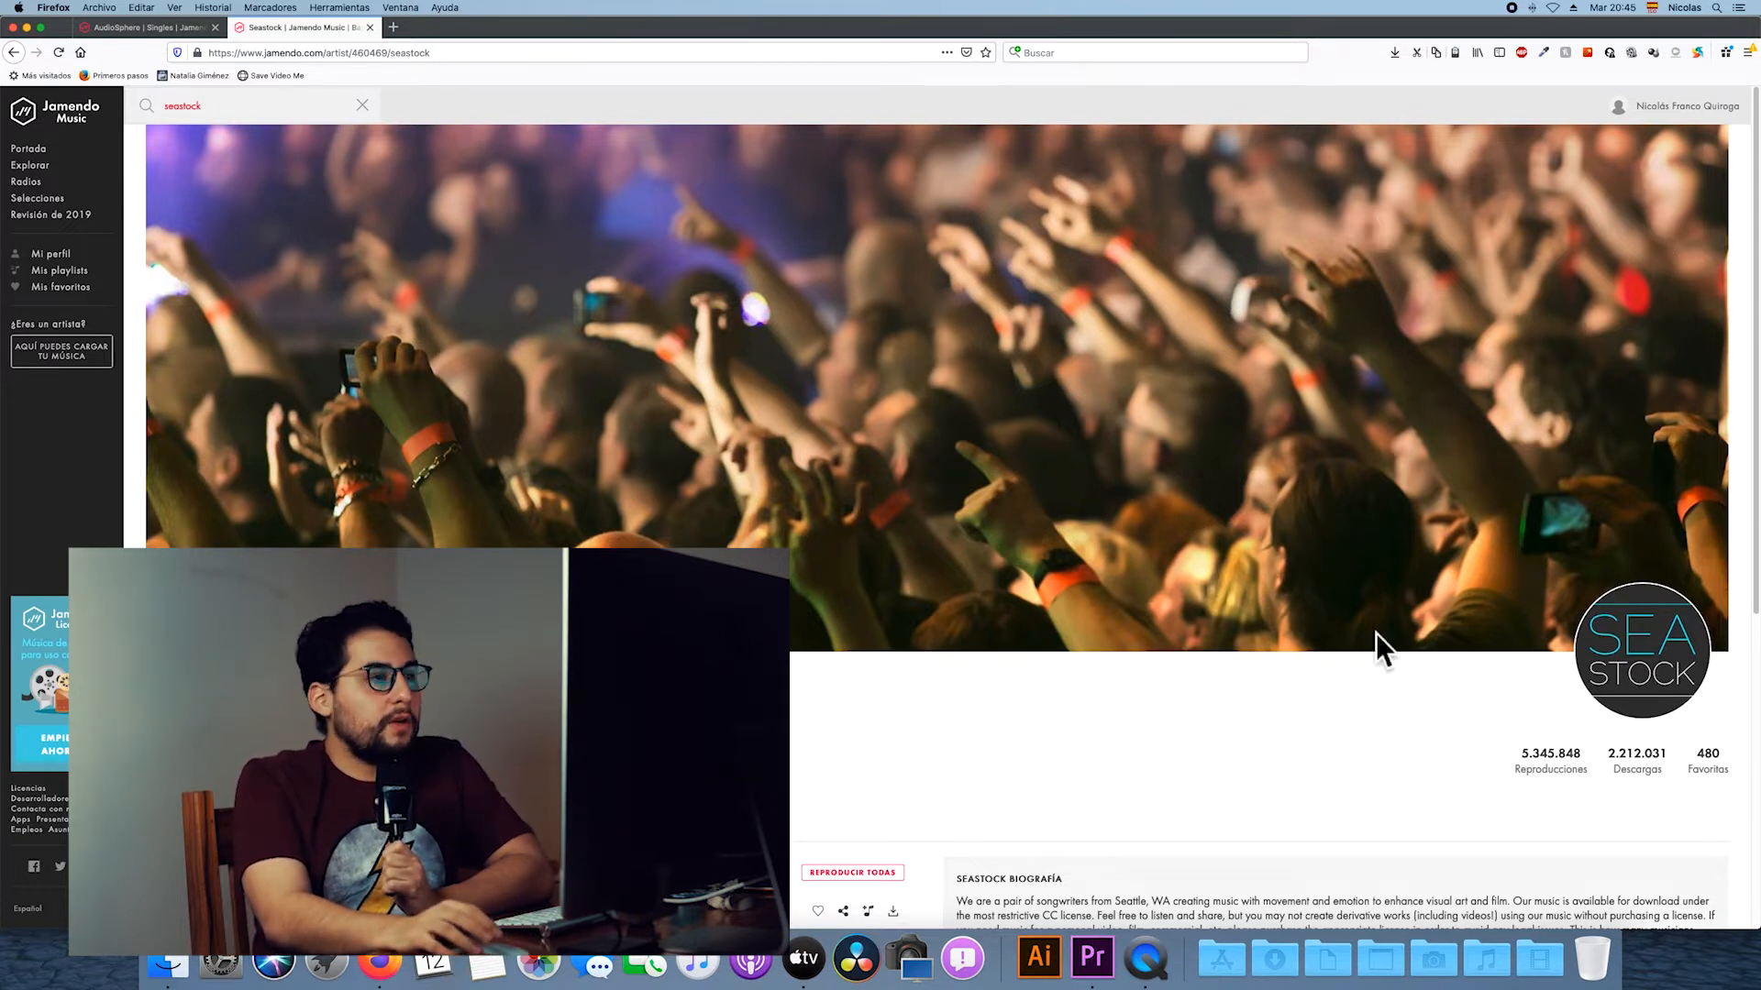
Switch to Premiere Pro and create a new sequence from the MVI_7319.MP4 clip in the project.
left_click(1108, 974)
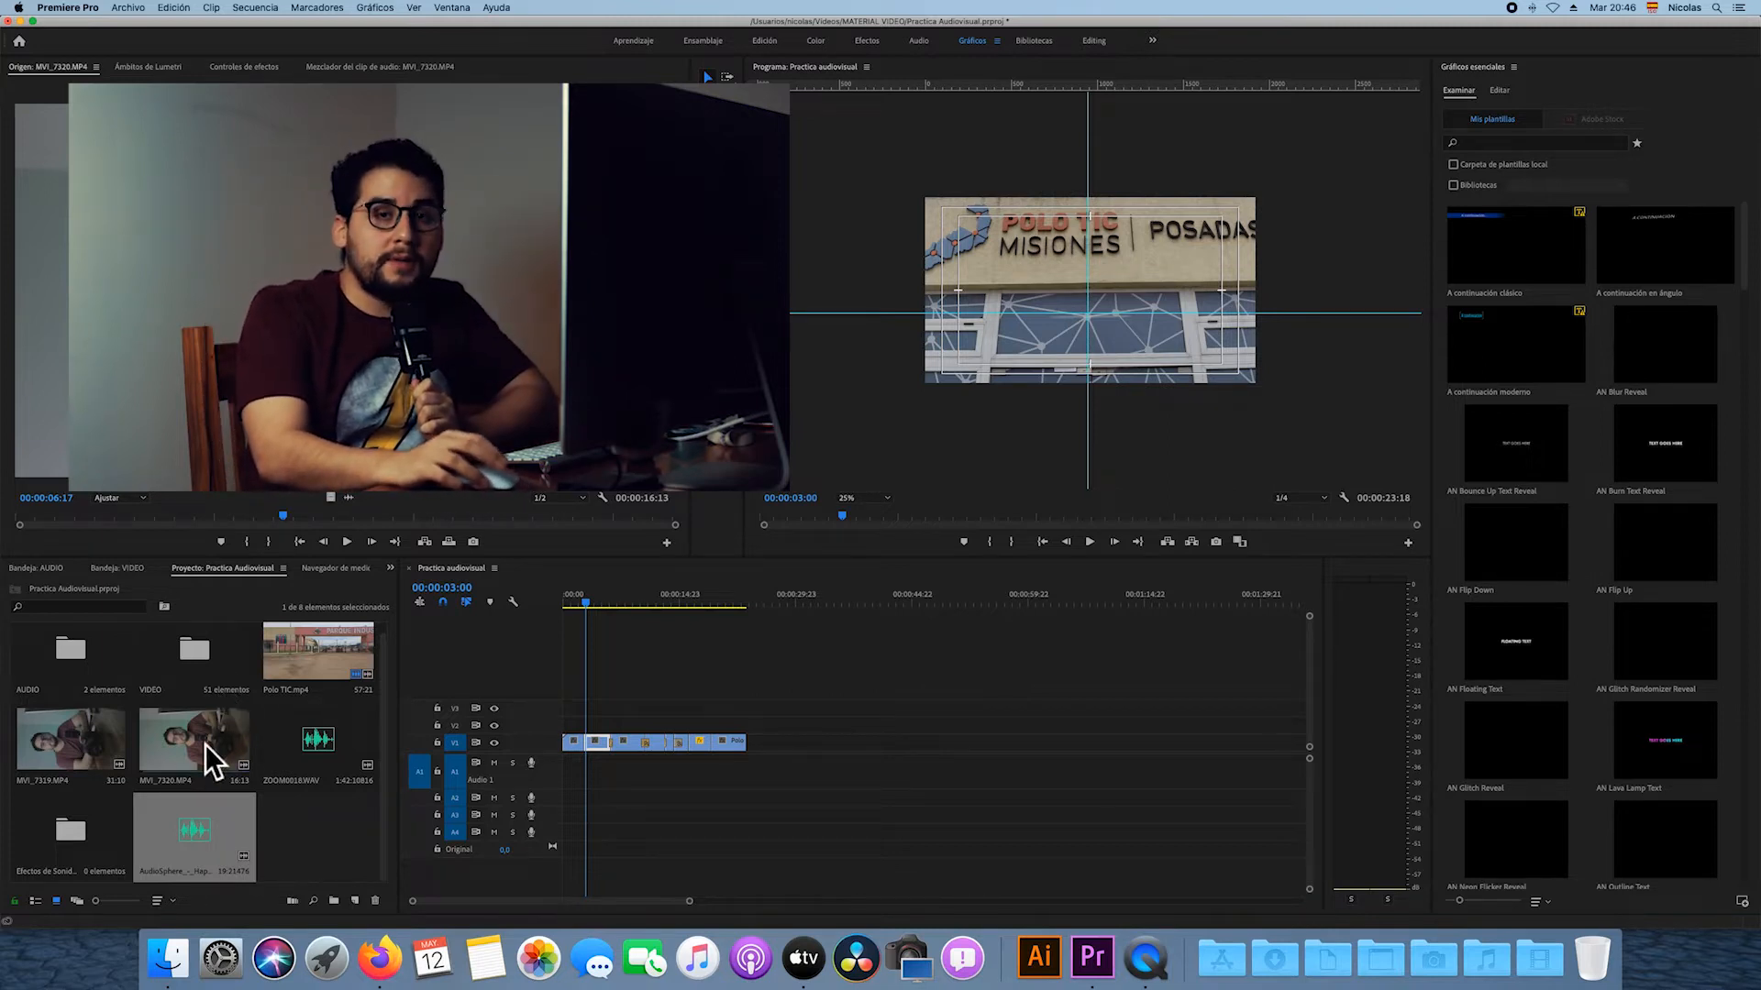
right_click(82, 752)
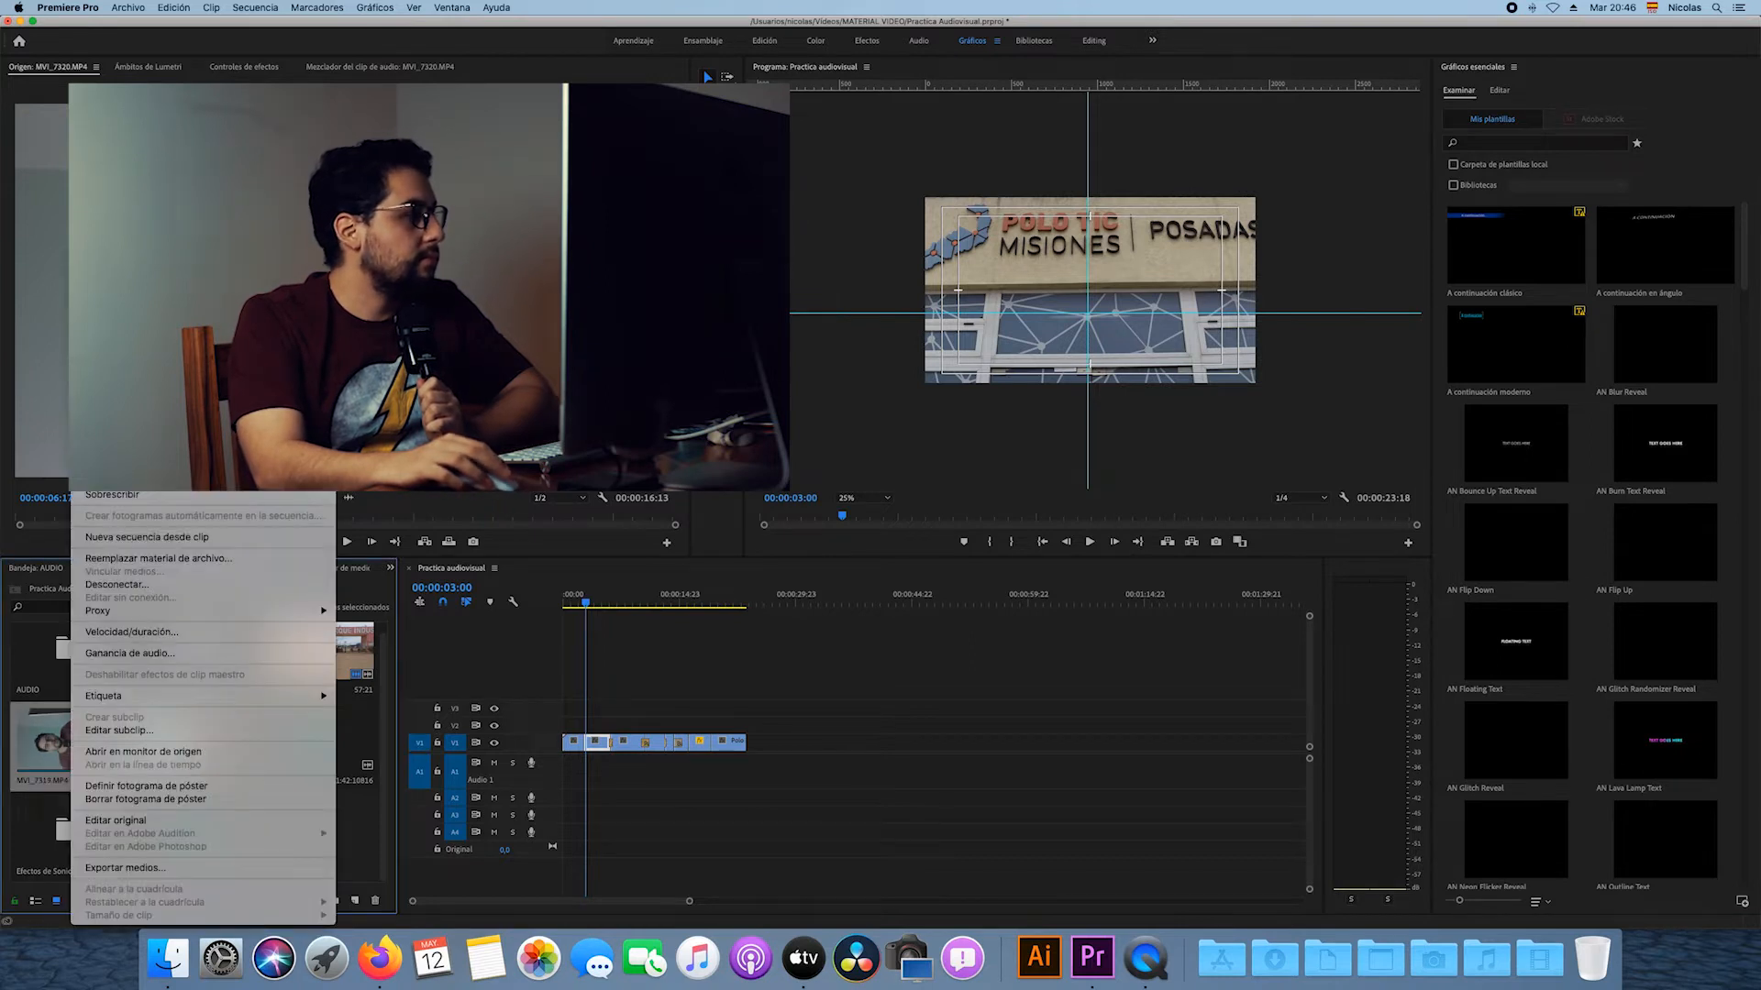
left_click(227, 539)
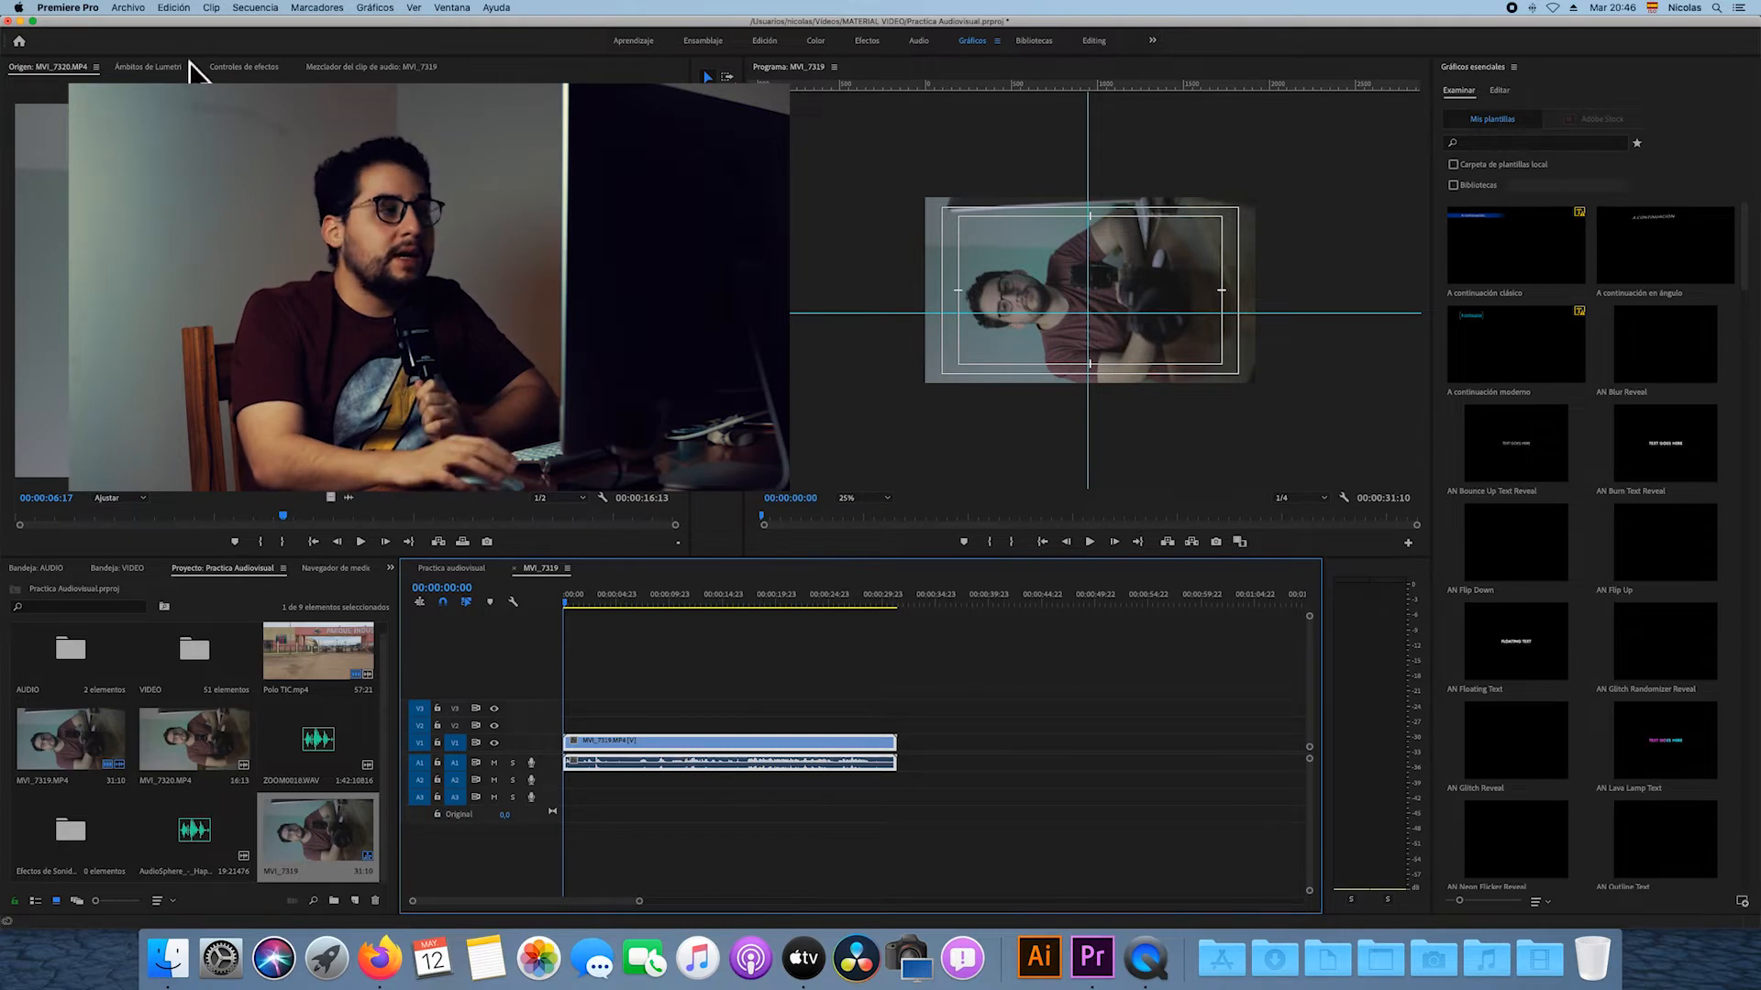
Rotate the sideways clip upright and set the sequence frame size to 1080 horizontal by 1920 vertical.
left_click(246, 67)
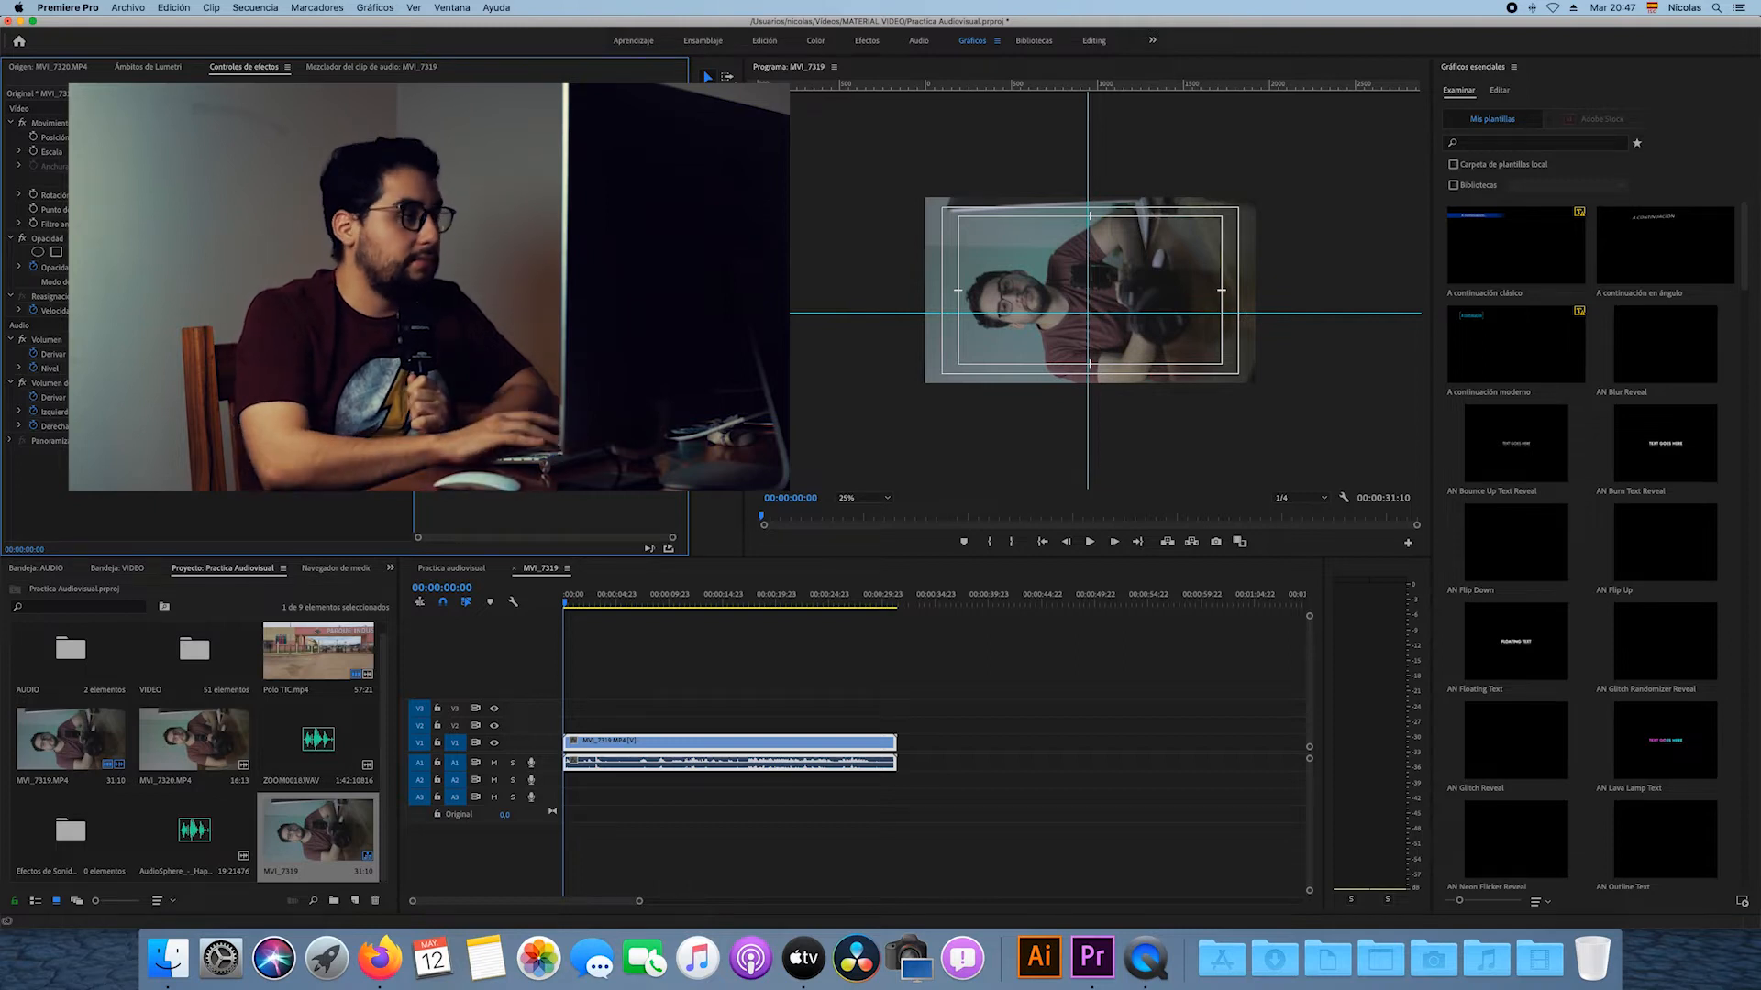
key("Return")
left_click(249, 7)
left_click(275, 27)
left_click(828, 306)
type("1080")
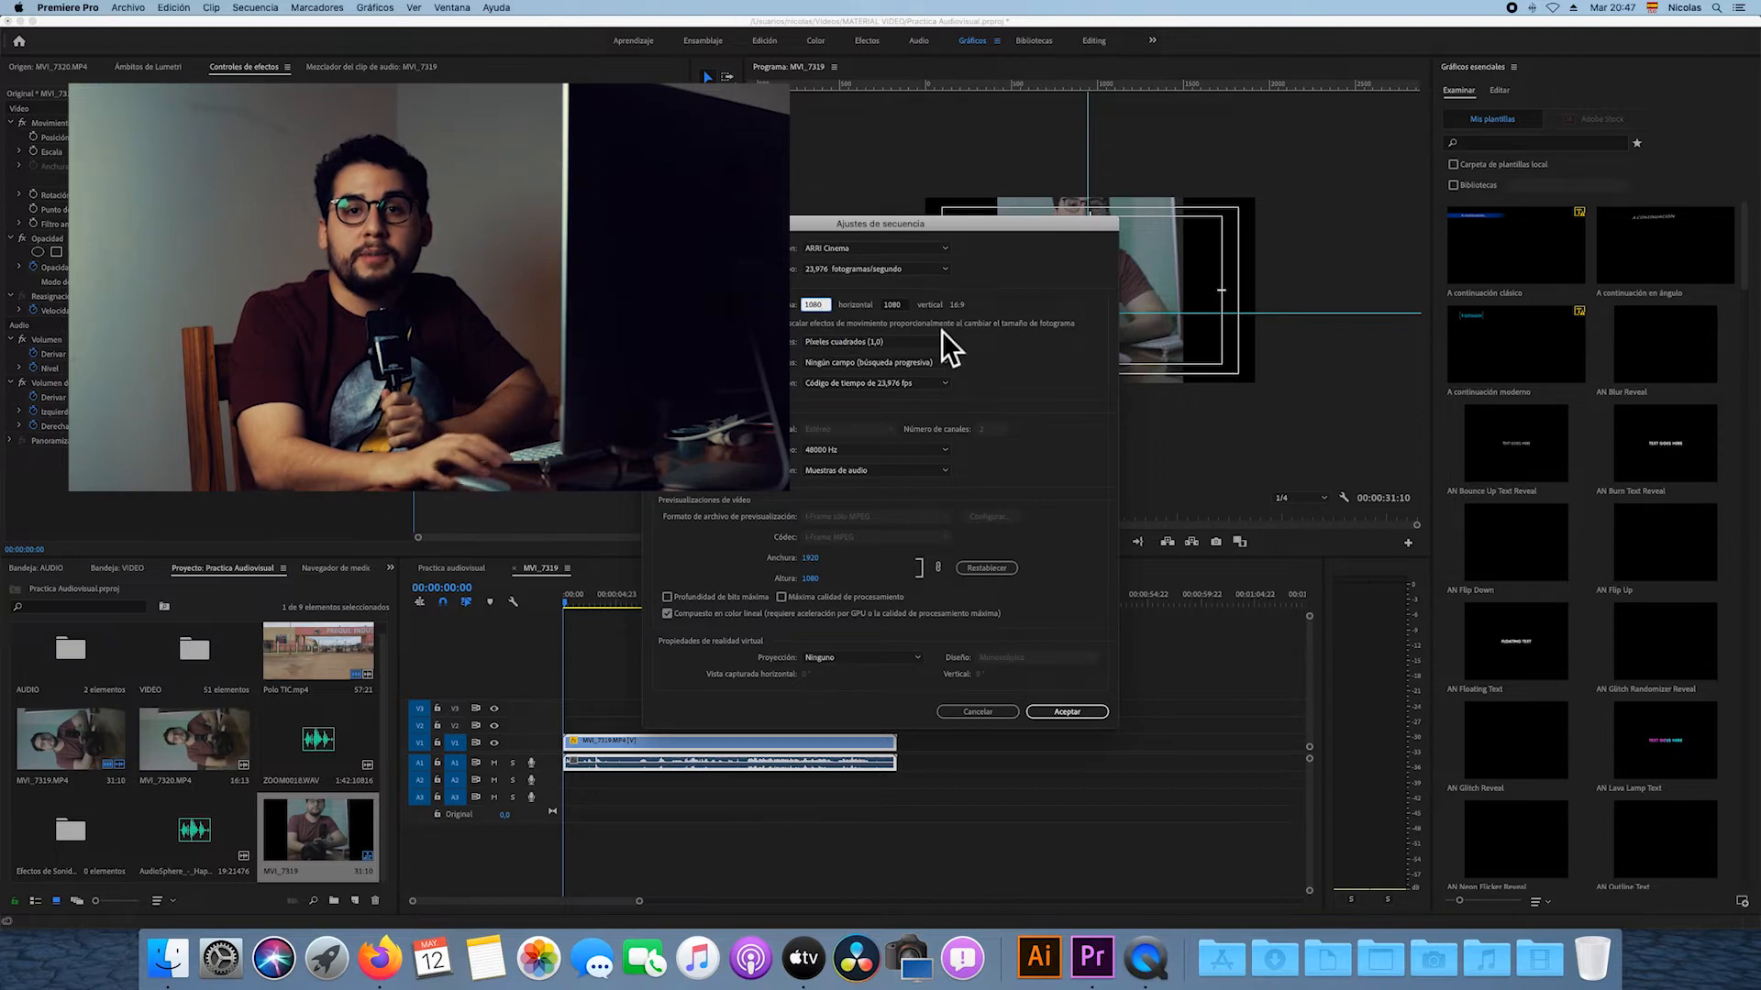
left_click(886, 308)
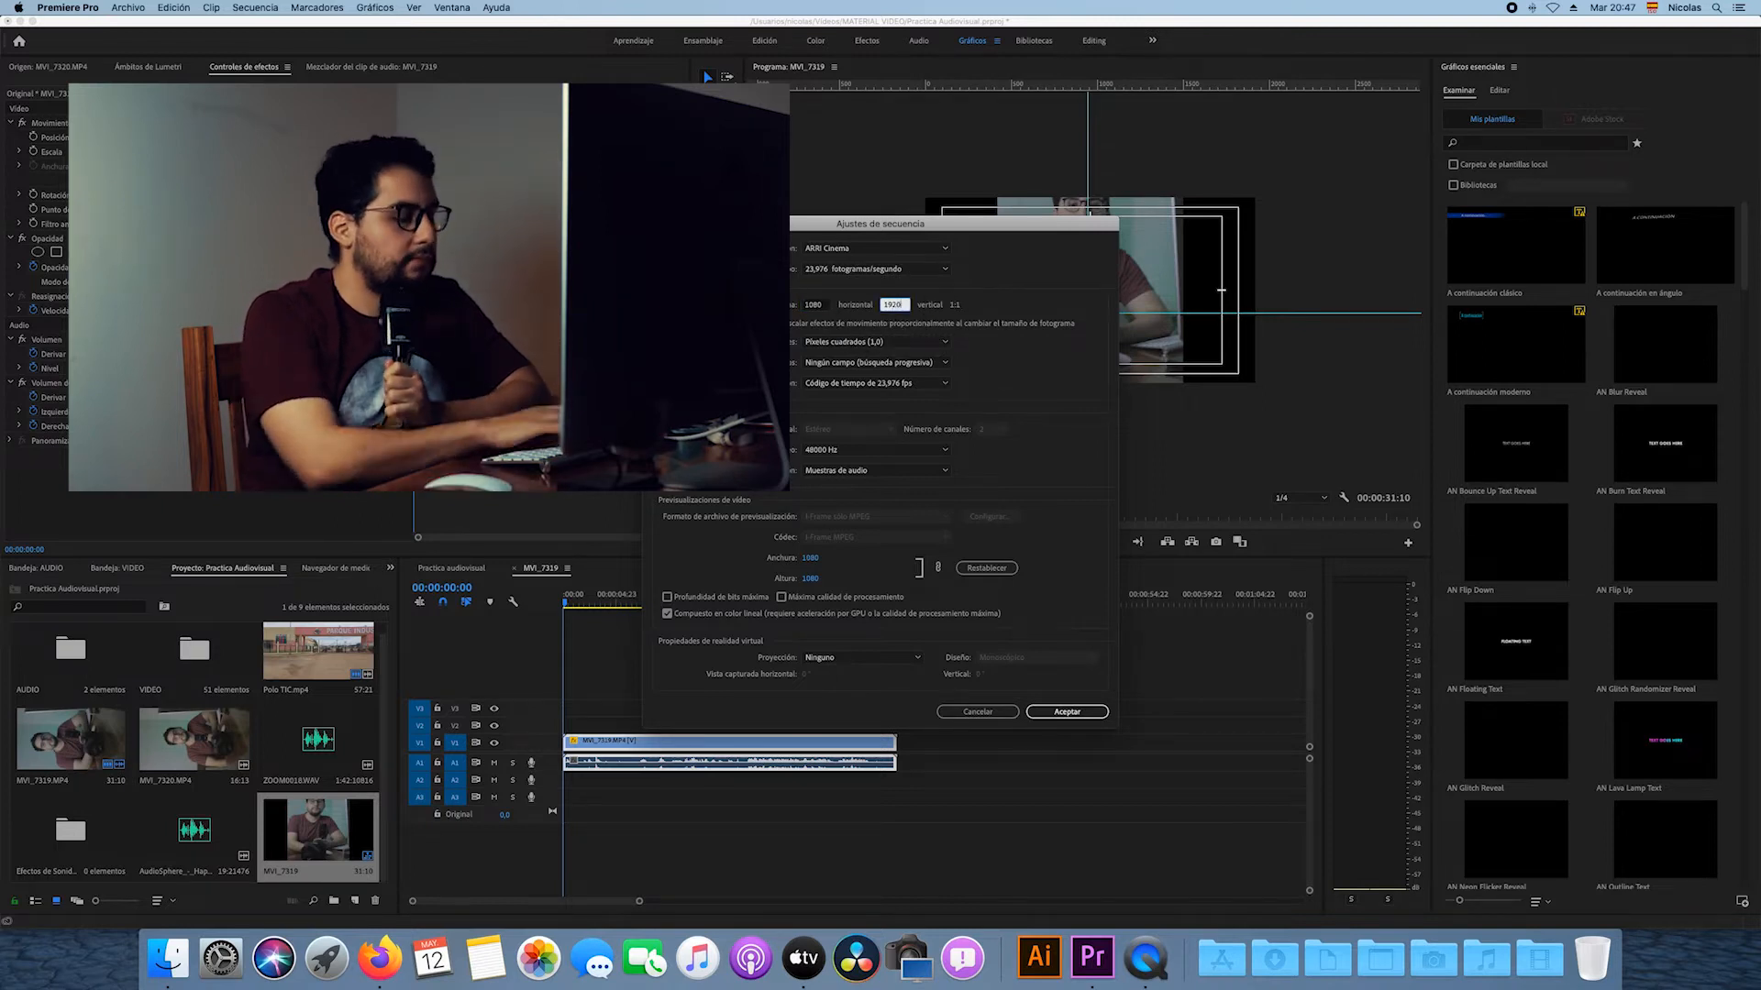
key("Return")
left_click(1013, 500)
Play the vertical sequence from its start and raise the system volume to hear the camera audio.
left_click(556, 611)
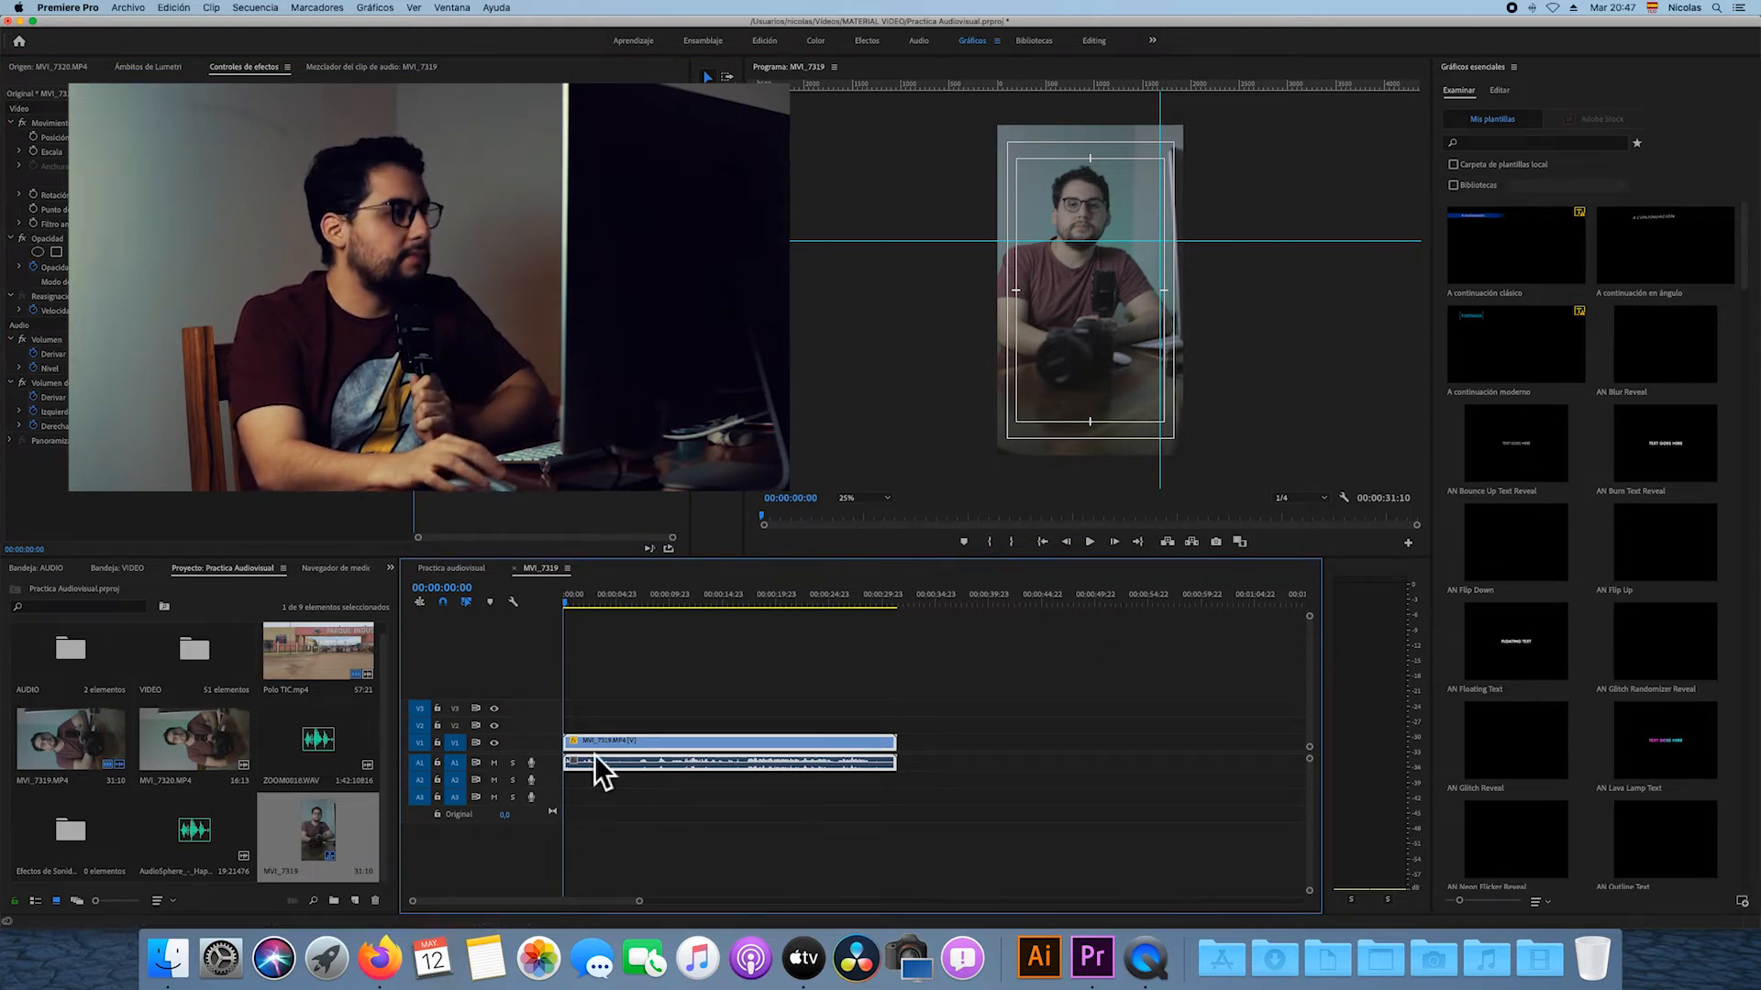
key("space")
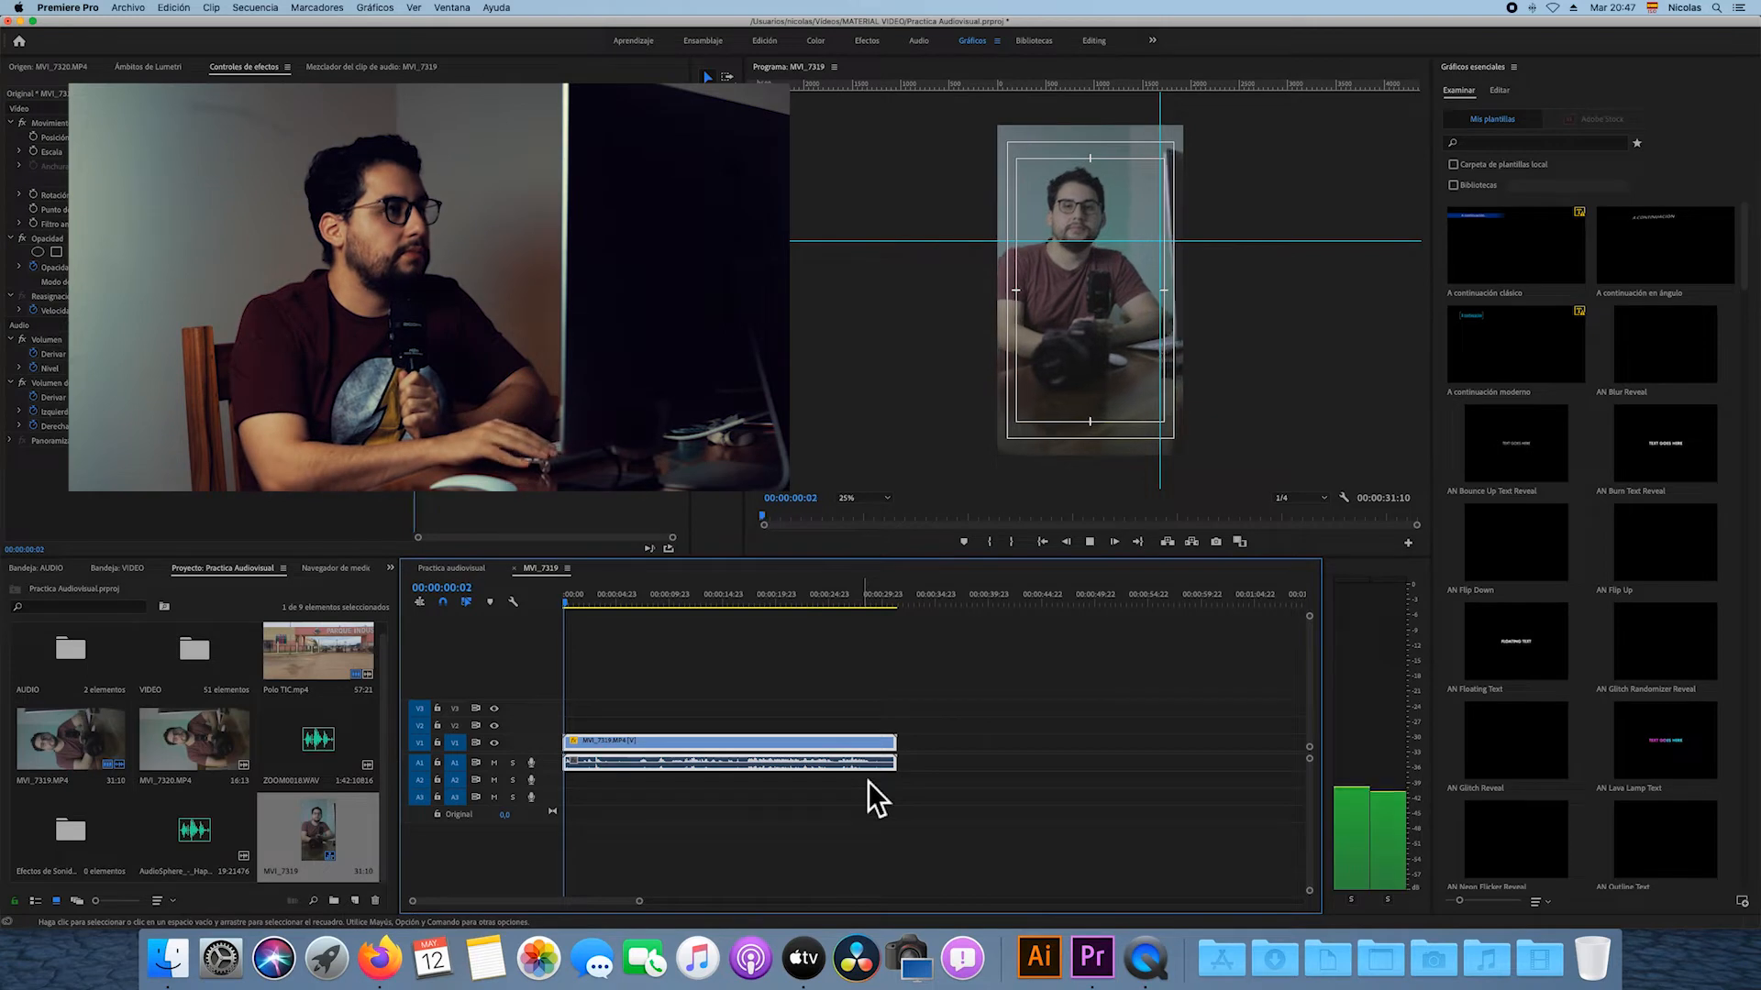
key("XF86AudioLowerVolume")
key("XF86AudioRaiseVolume")
key("XF86AudioRaiseVolume")
key("XF86AudioRaiseVolume")
key("XF86AudioRaiseVolume")
key("XF86AudioRaiseVolume")
key("XF86AudioRaiseVolume")
key("XF86AudioRaiseVolume")
key("XF86AudioRaiseVolume")
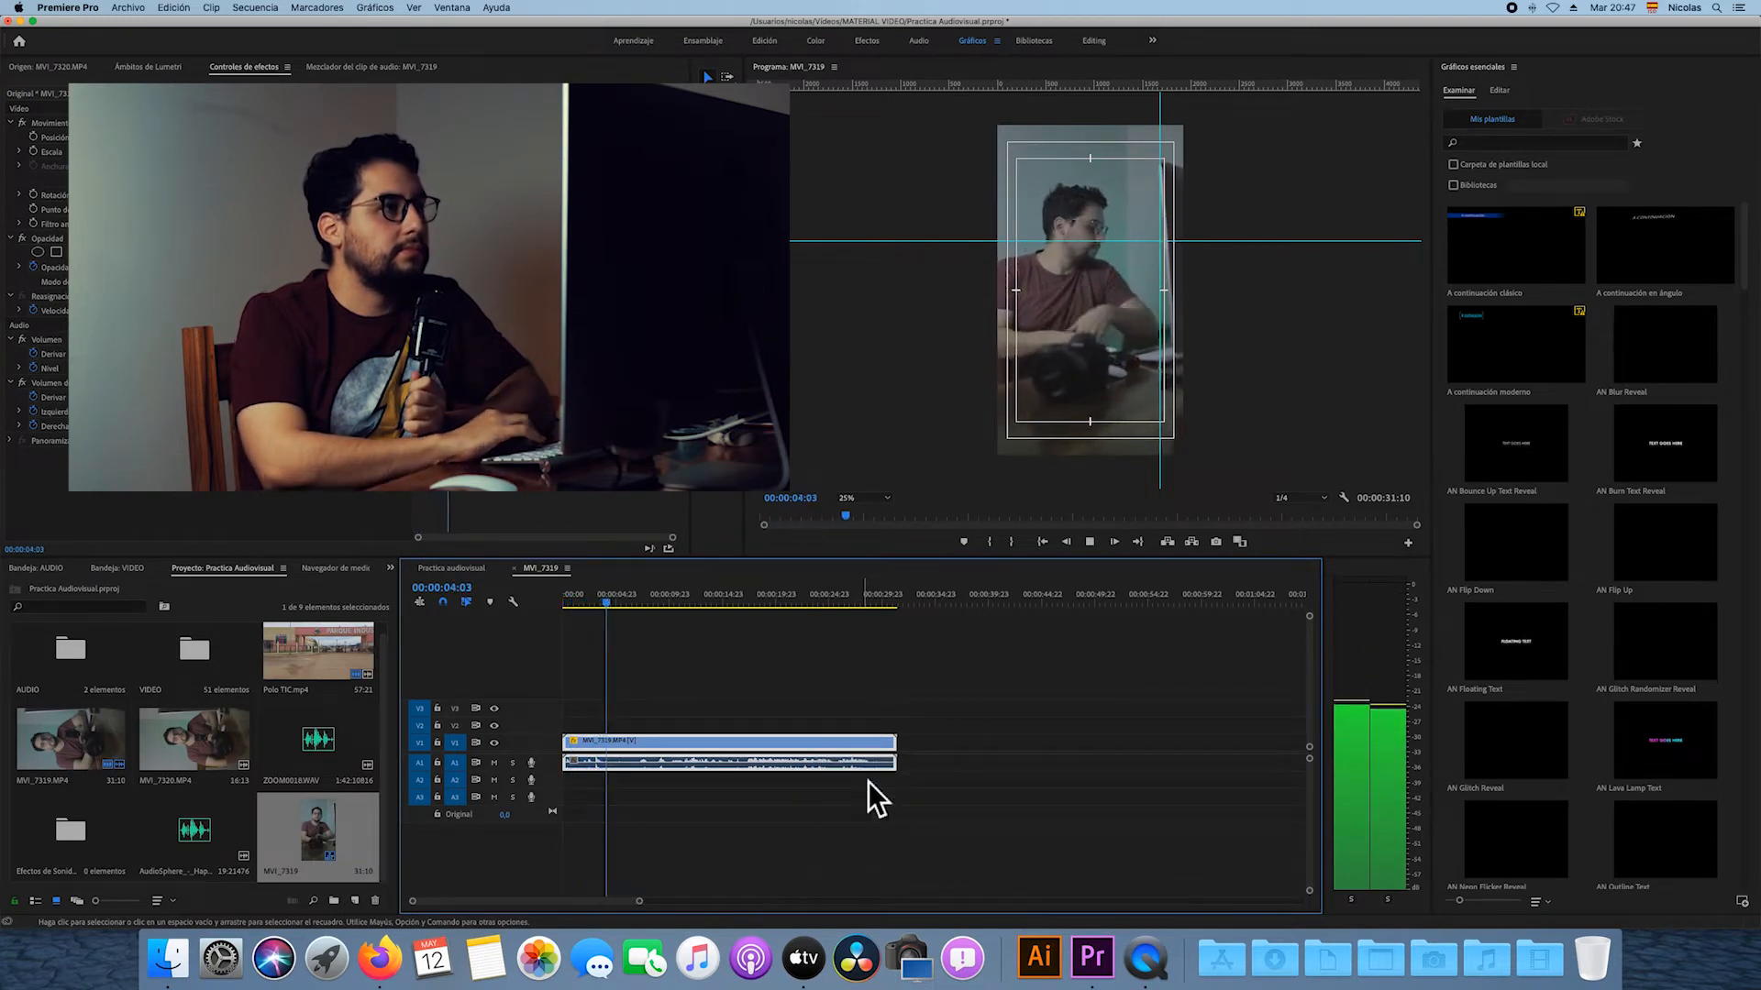
key("space")
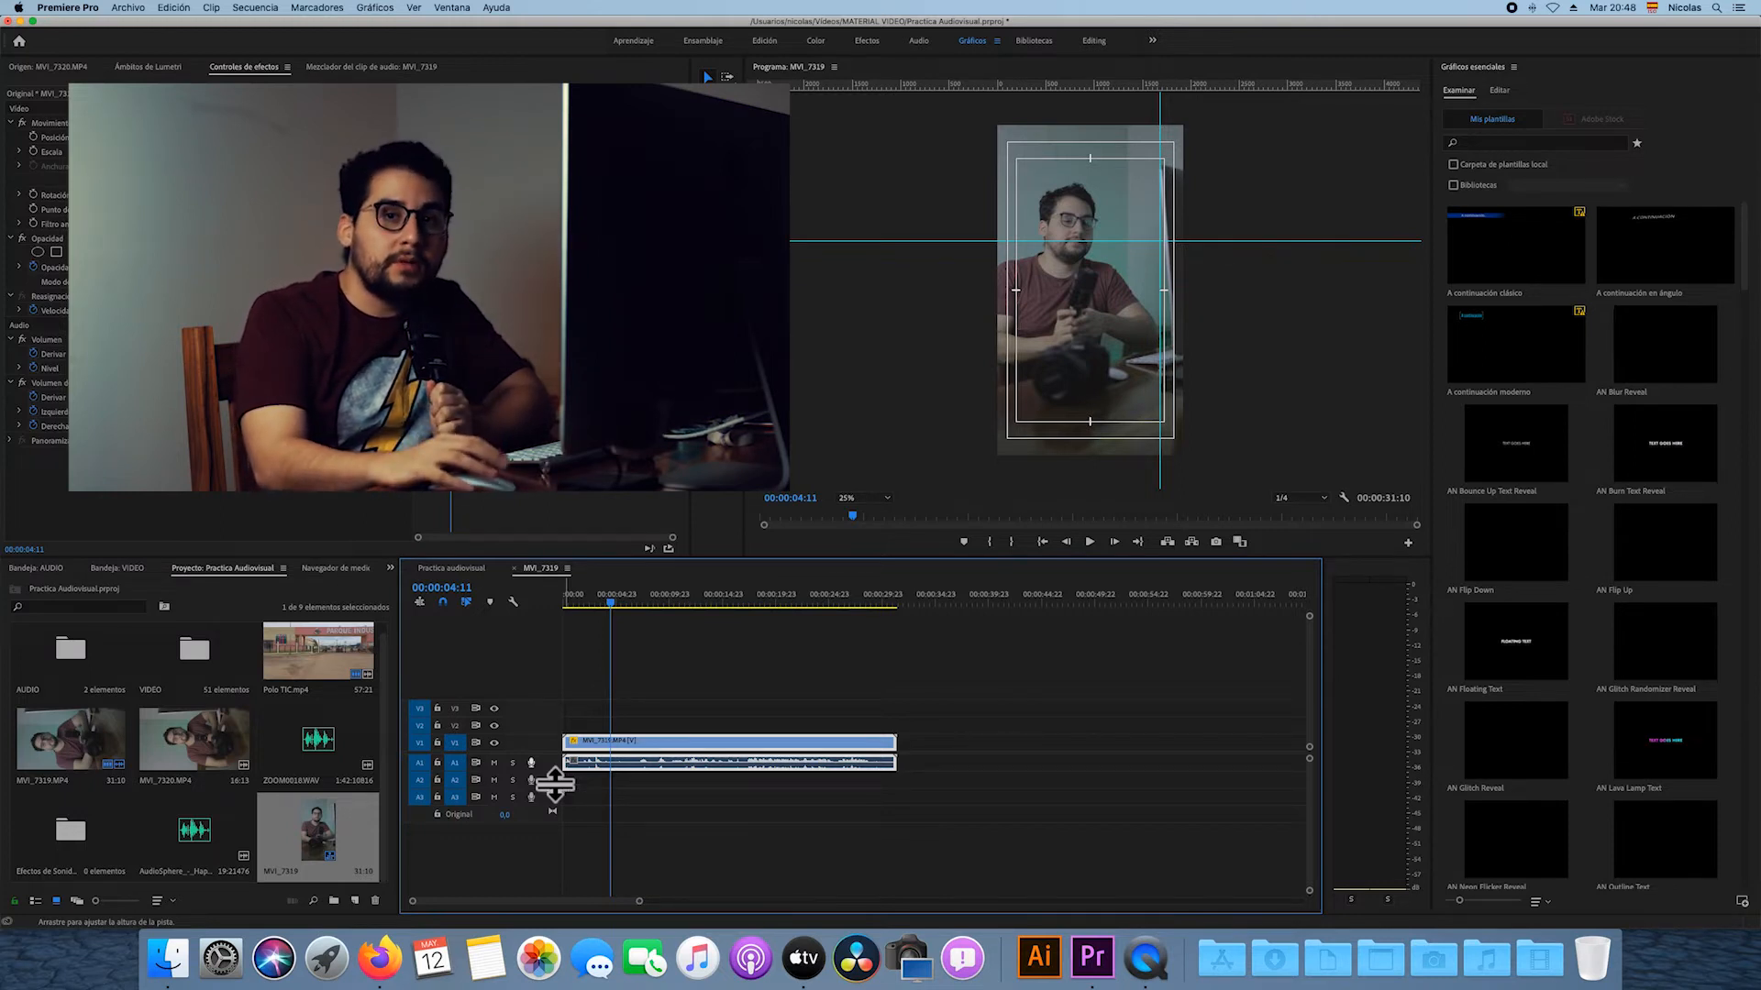
Enlarge the camera's audio track to show its waveform and place the playhead on the clap peak at 00:00:03:04.
left_click_drag(555, 784, 536, 880)
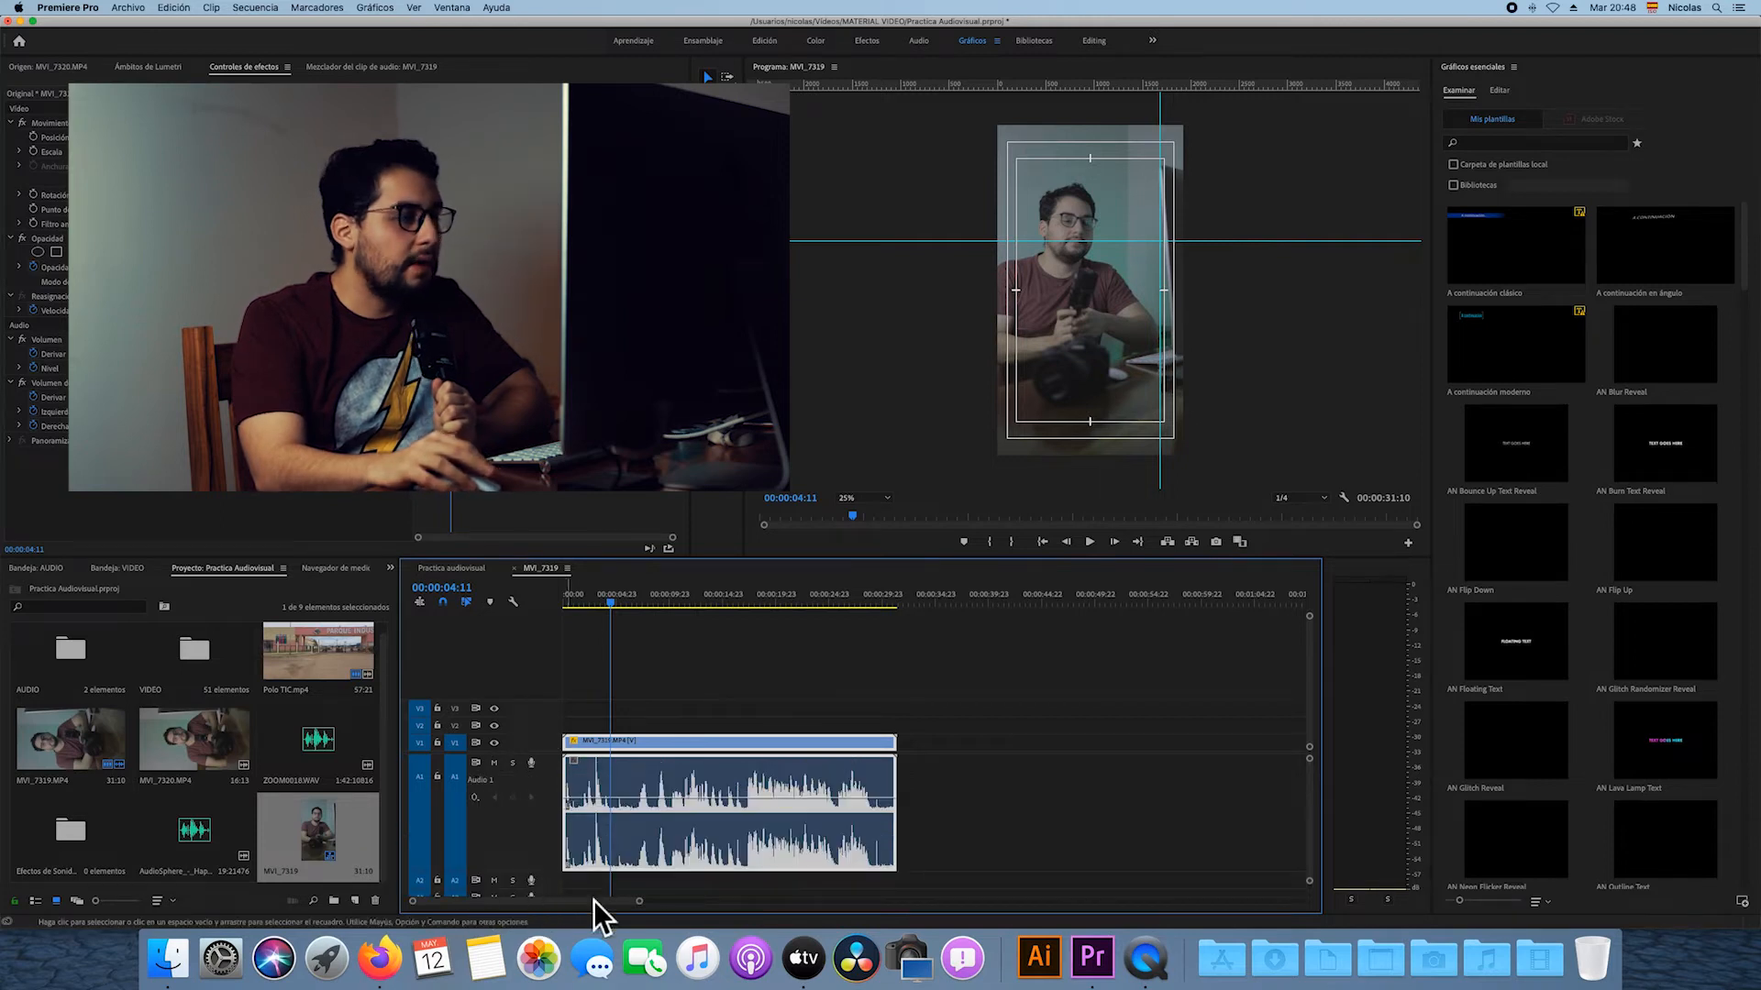
left_click_drag(639, 902, 599, 908)
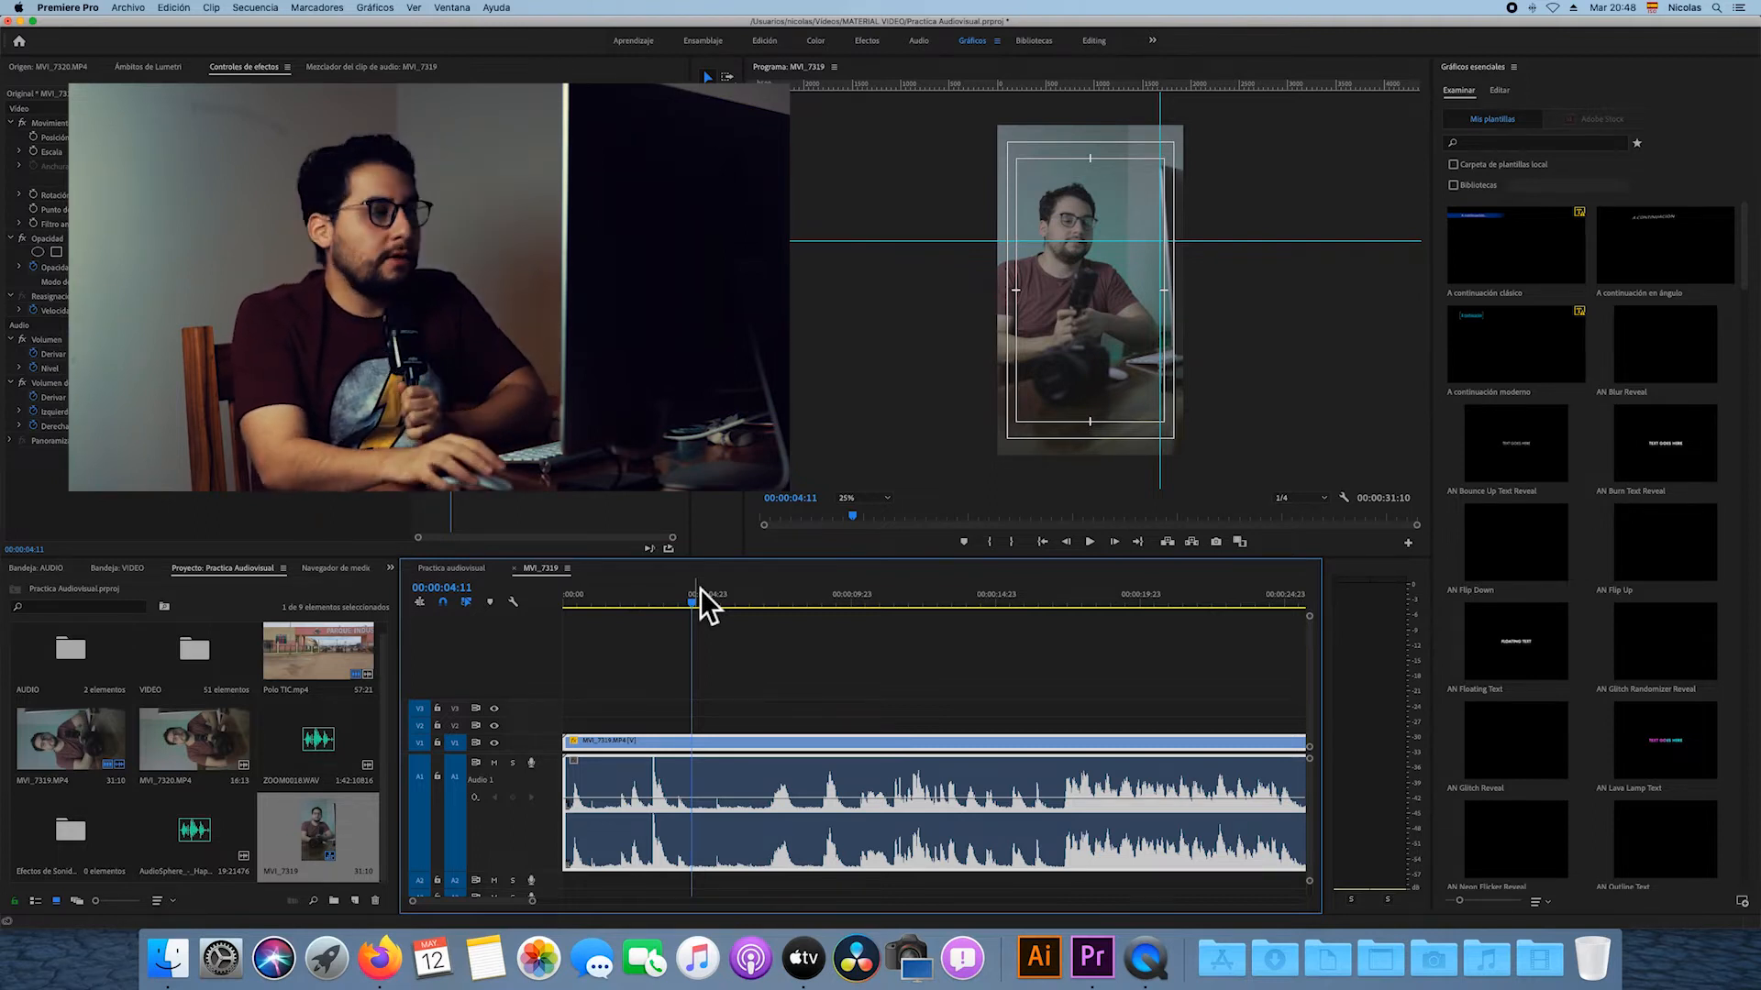
left_click(654, 605)
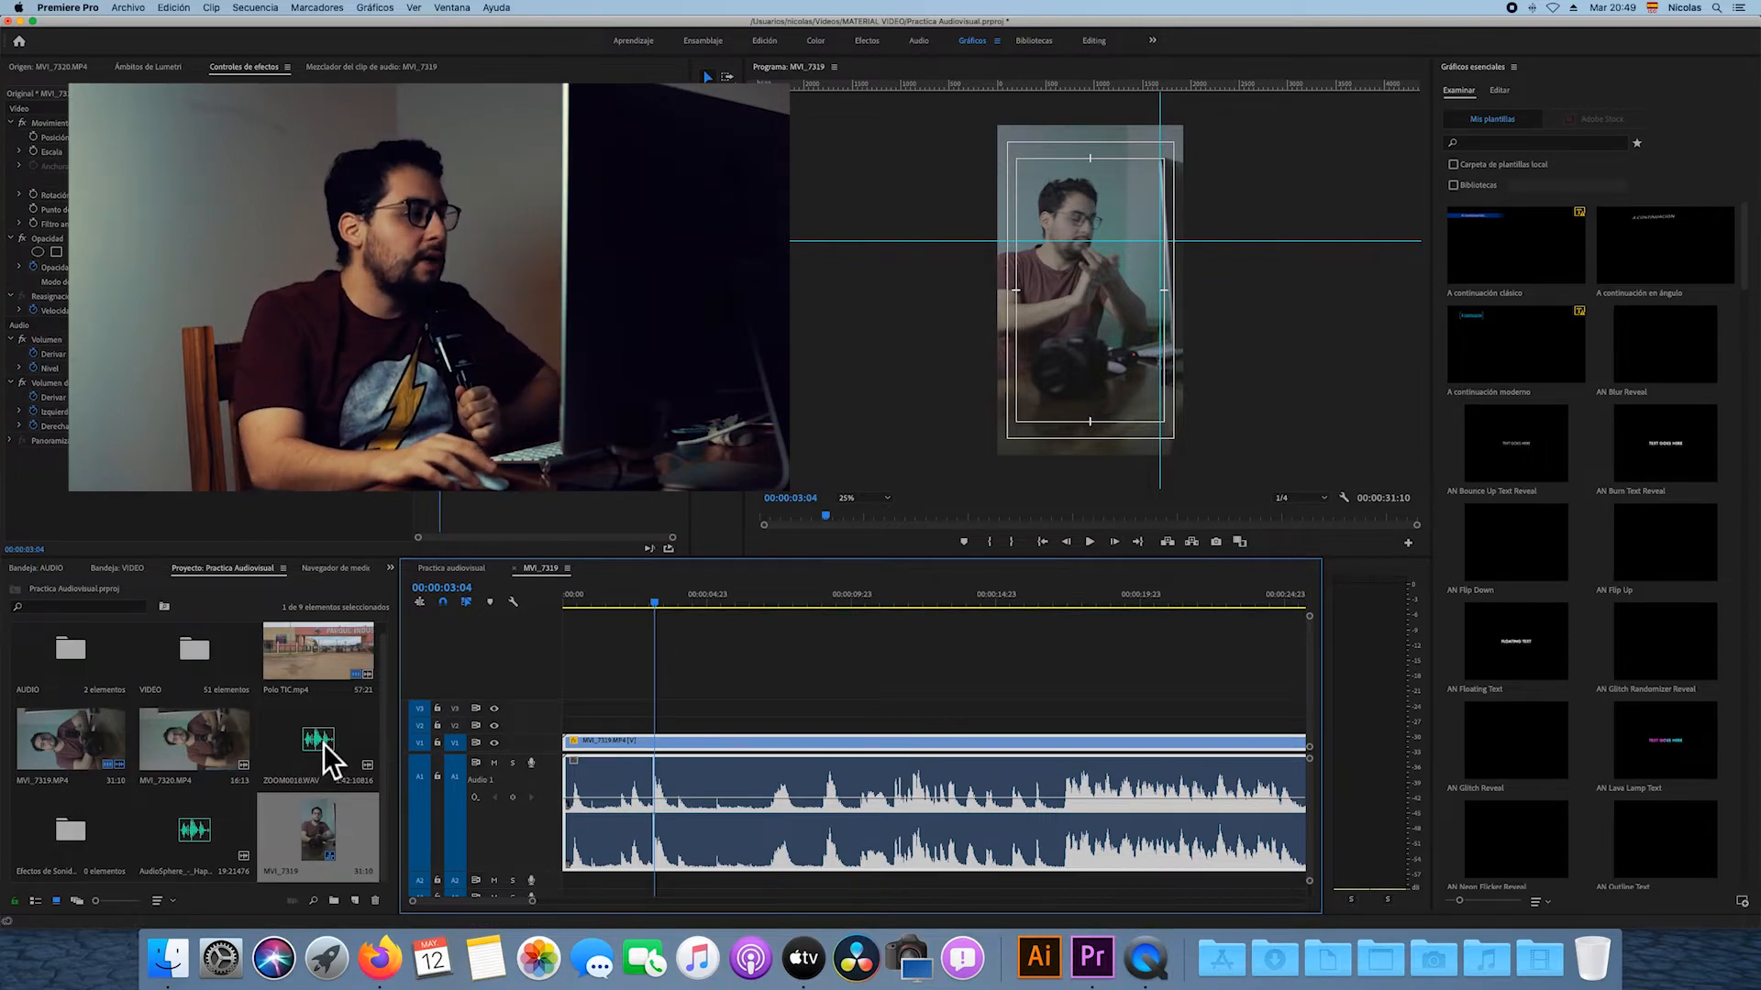
Add the ZOOM0018.WAV recording to the audio track below the camera audio and trim off its start before the clap.
left_click_drag(323, 744, 609, 911)
scroll(809, 800, "down", 2)
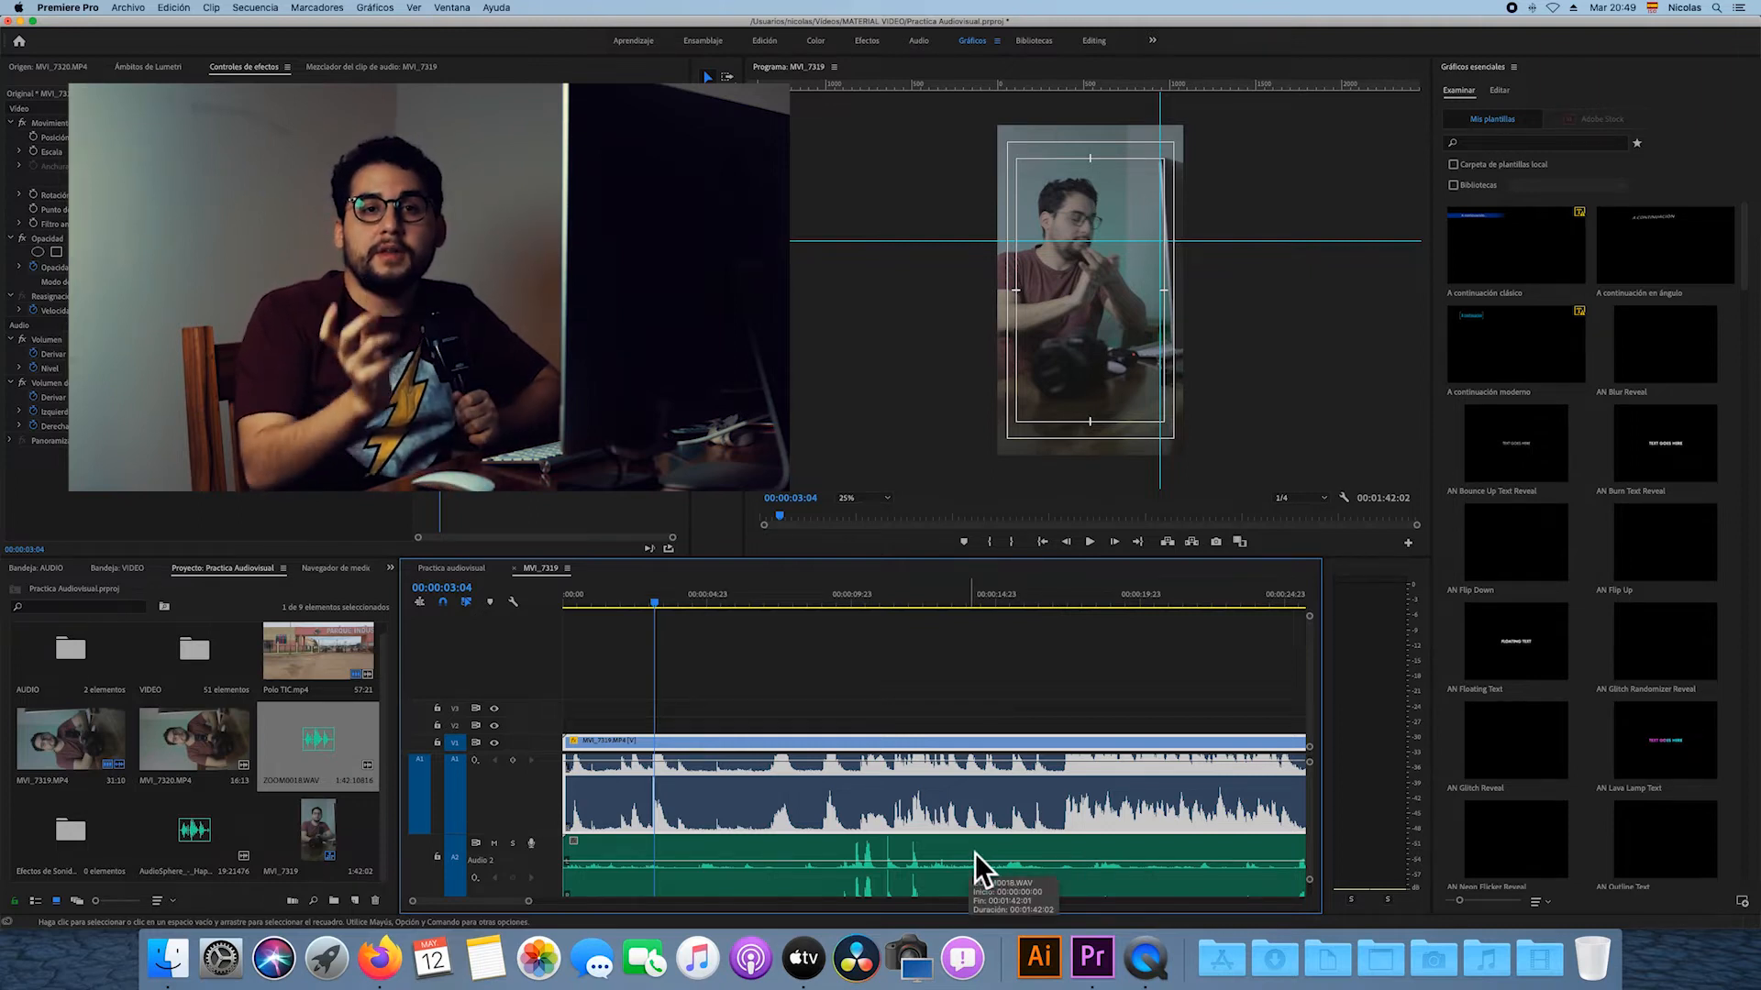
left_click_drag(976, 852, 784, 853)
left_click(564, 848)
left_click_drag(568, 862, 822, 866)
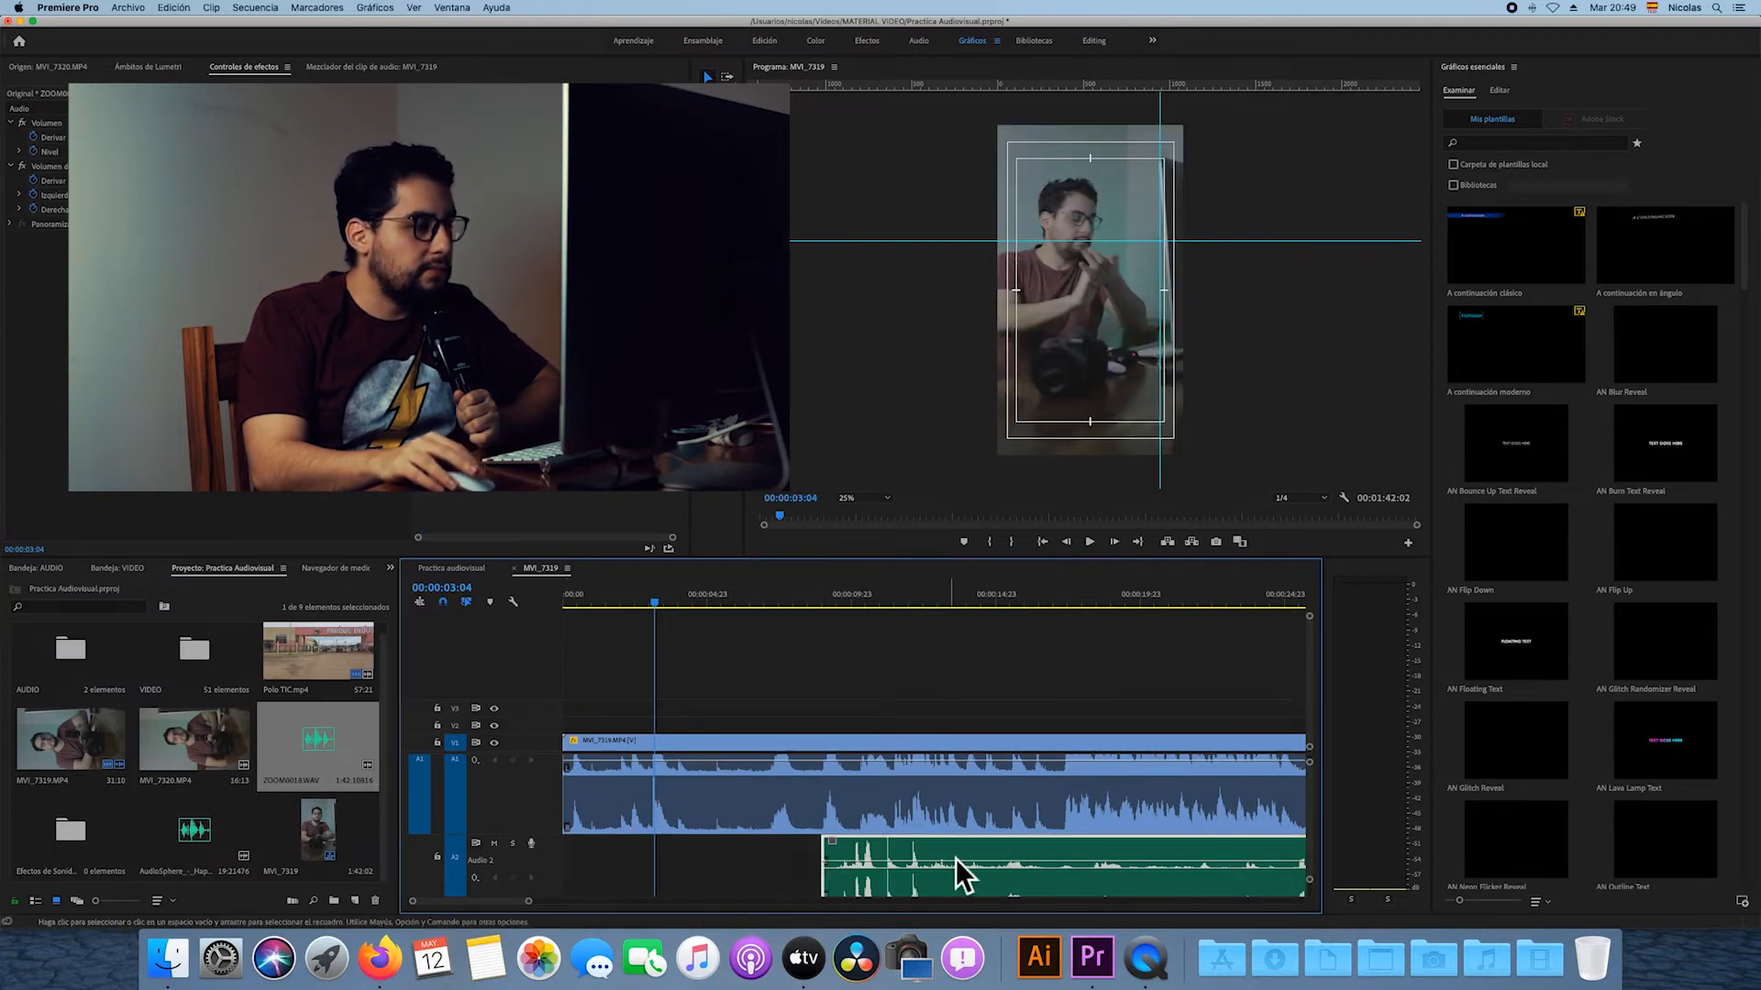
Move the trimmed external recording earlier and fine-tune it so its clap peak lines up with the camera audio's clap at the playhead.
left_click_drag(956, 857, 816, 853)
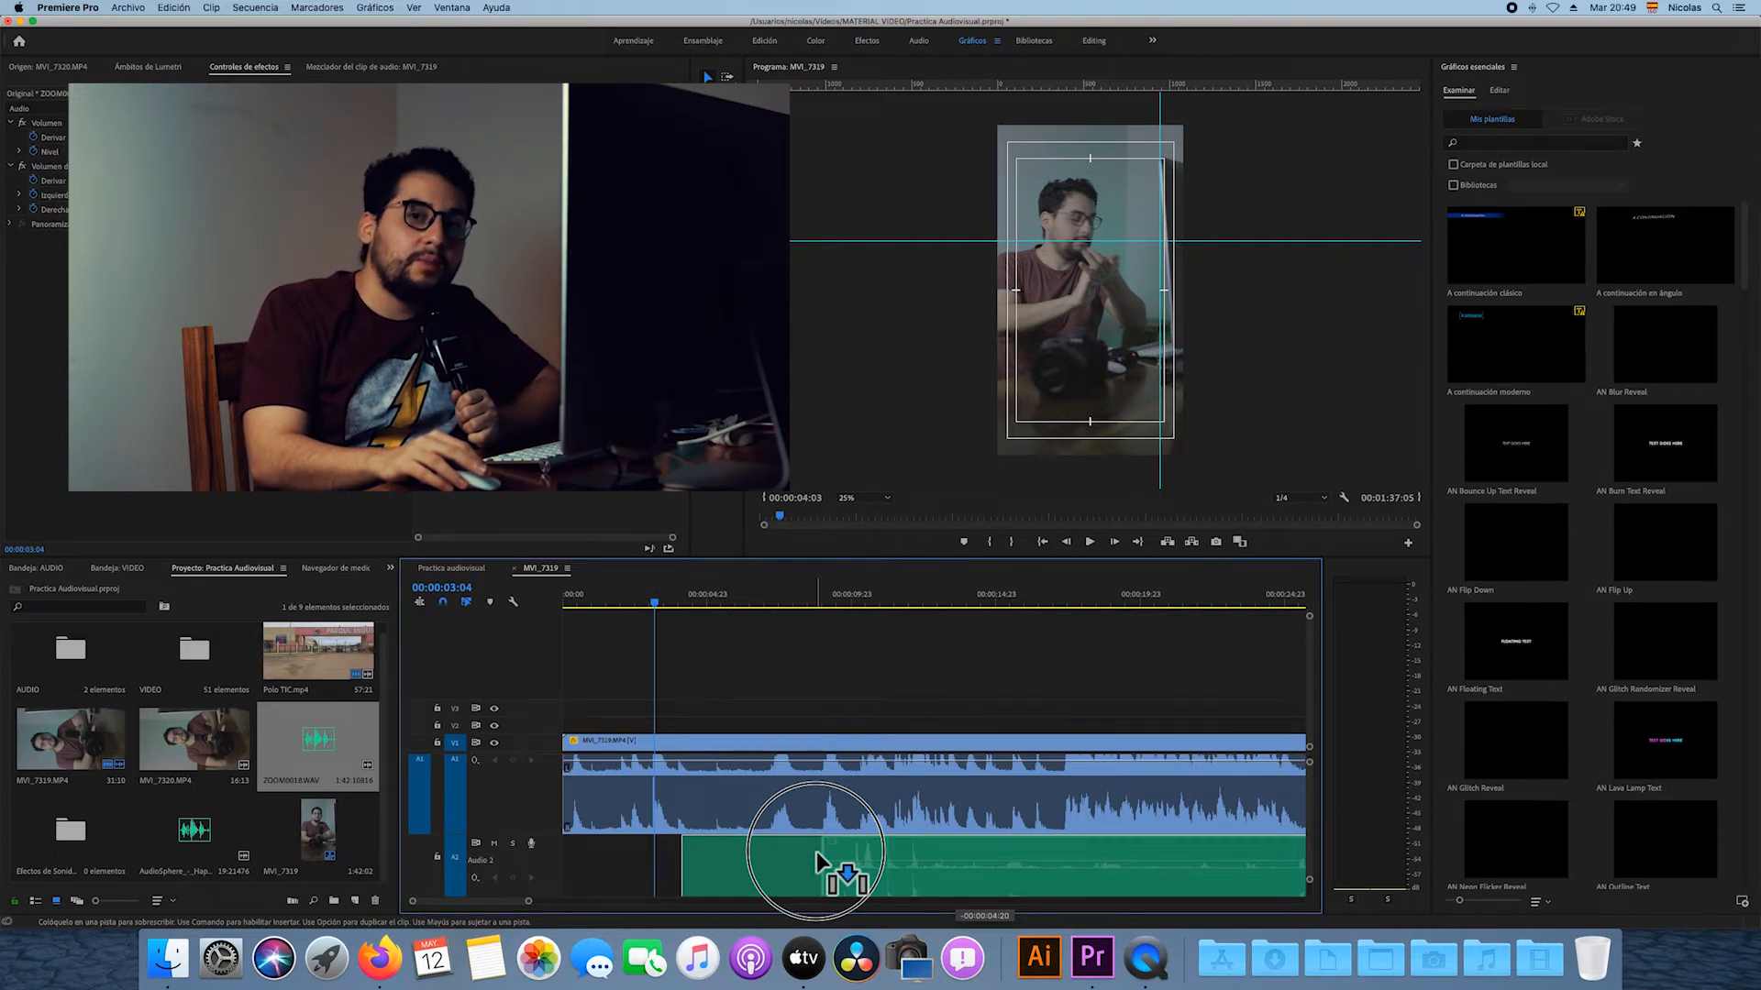
left_click_drag(818, 855, 723, 872)
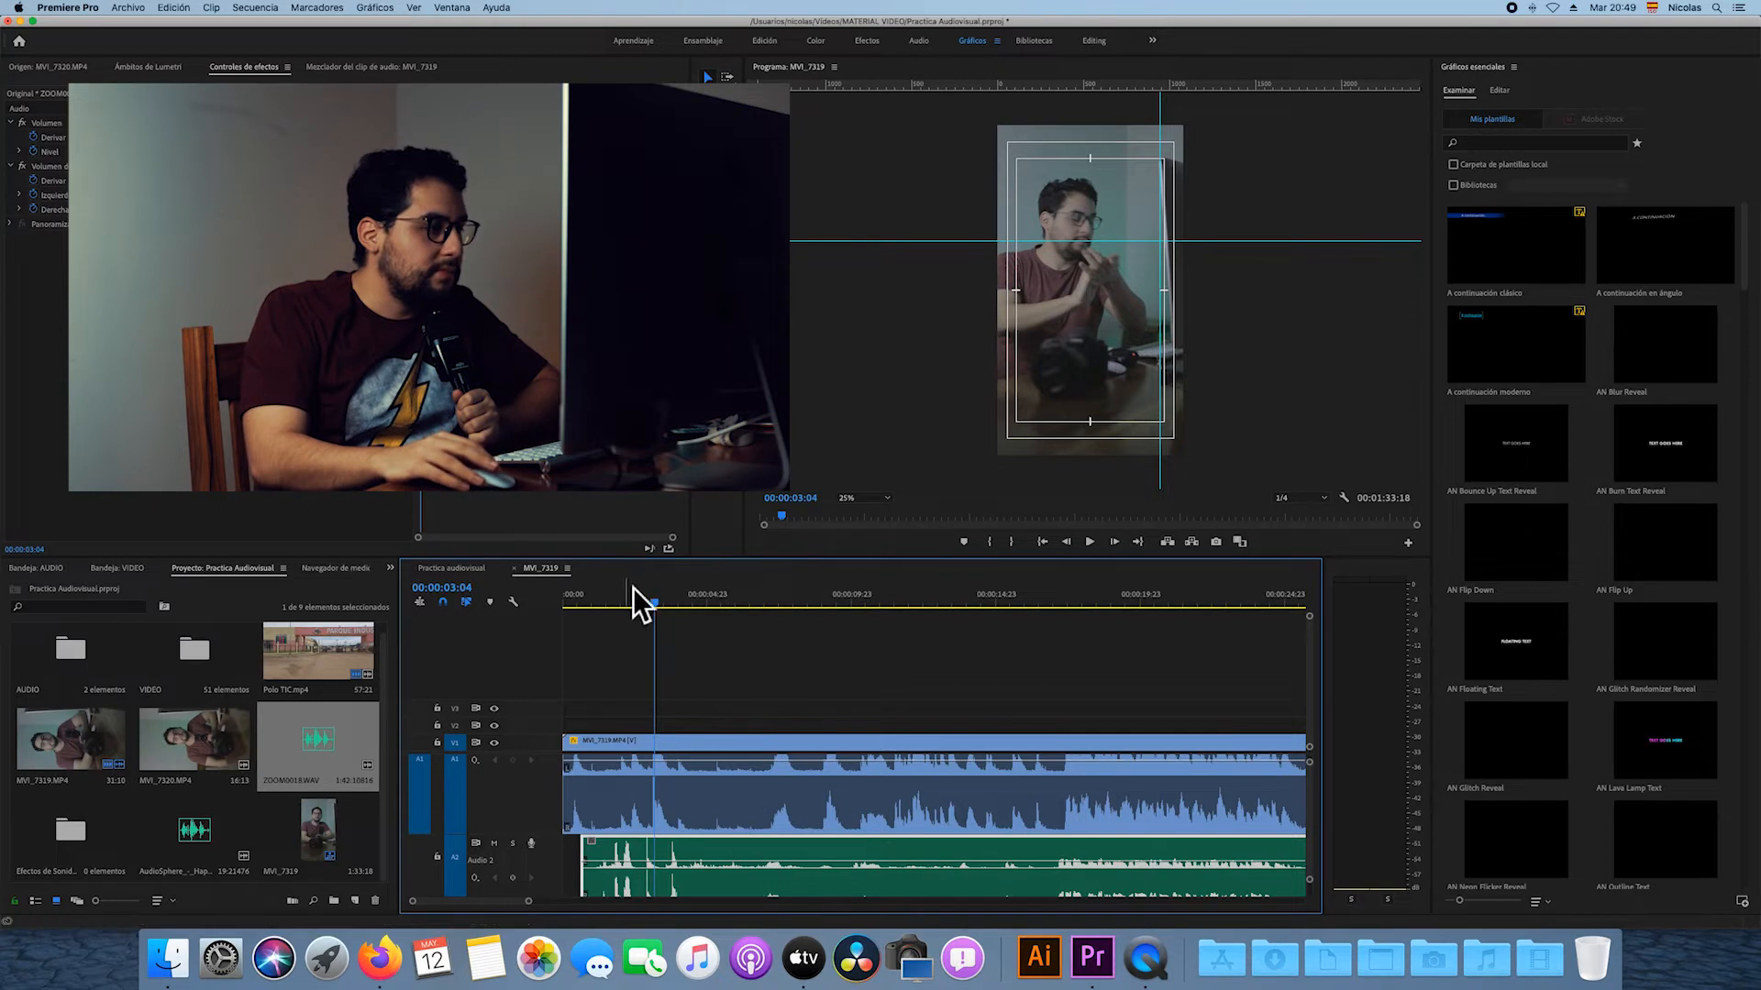
left_click_drag(541, 910, 513, 914)
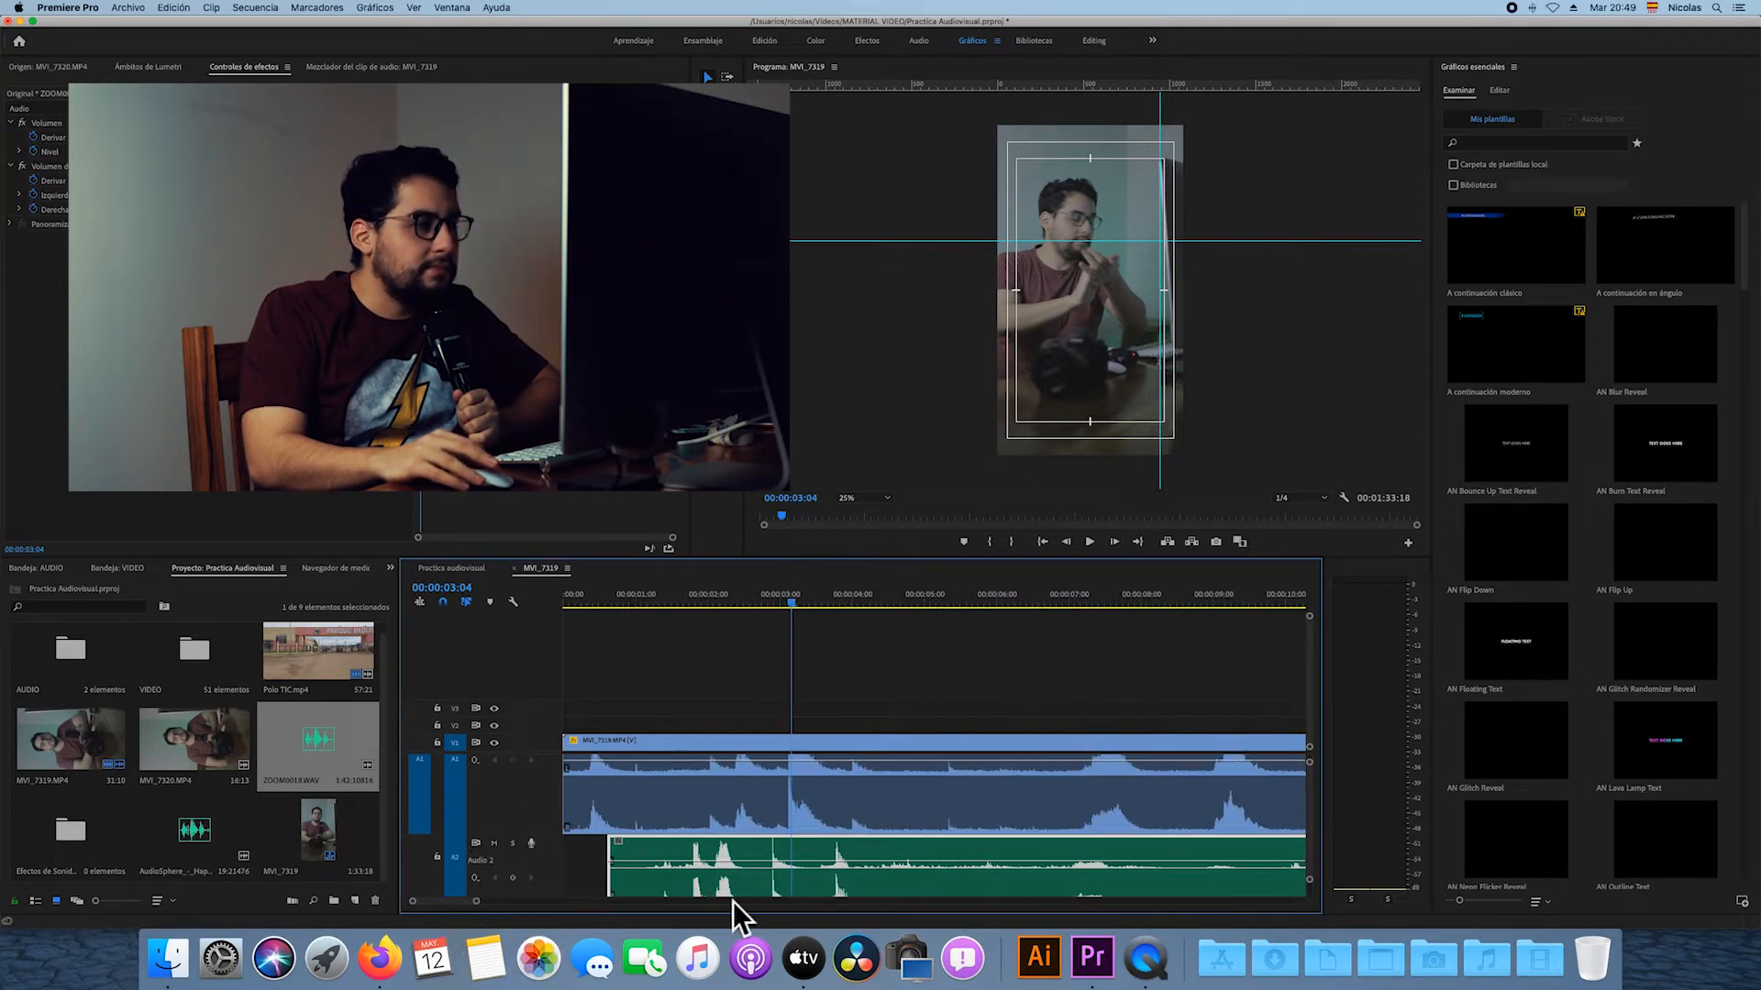
left_click_drag(733, 850, 774, 860)
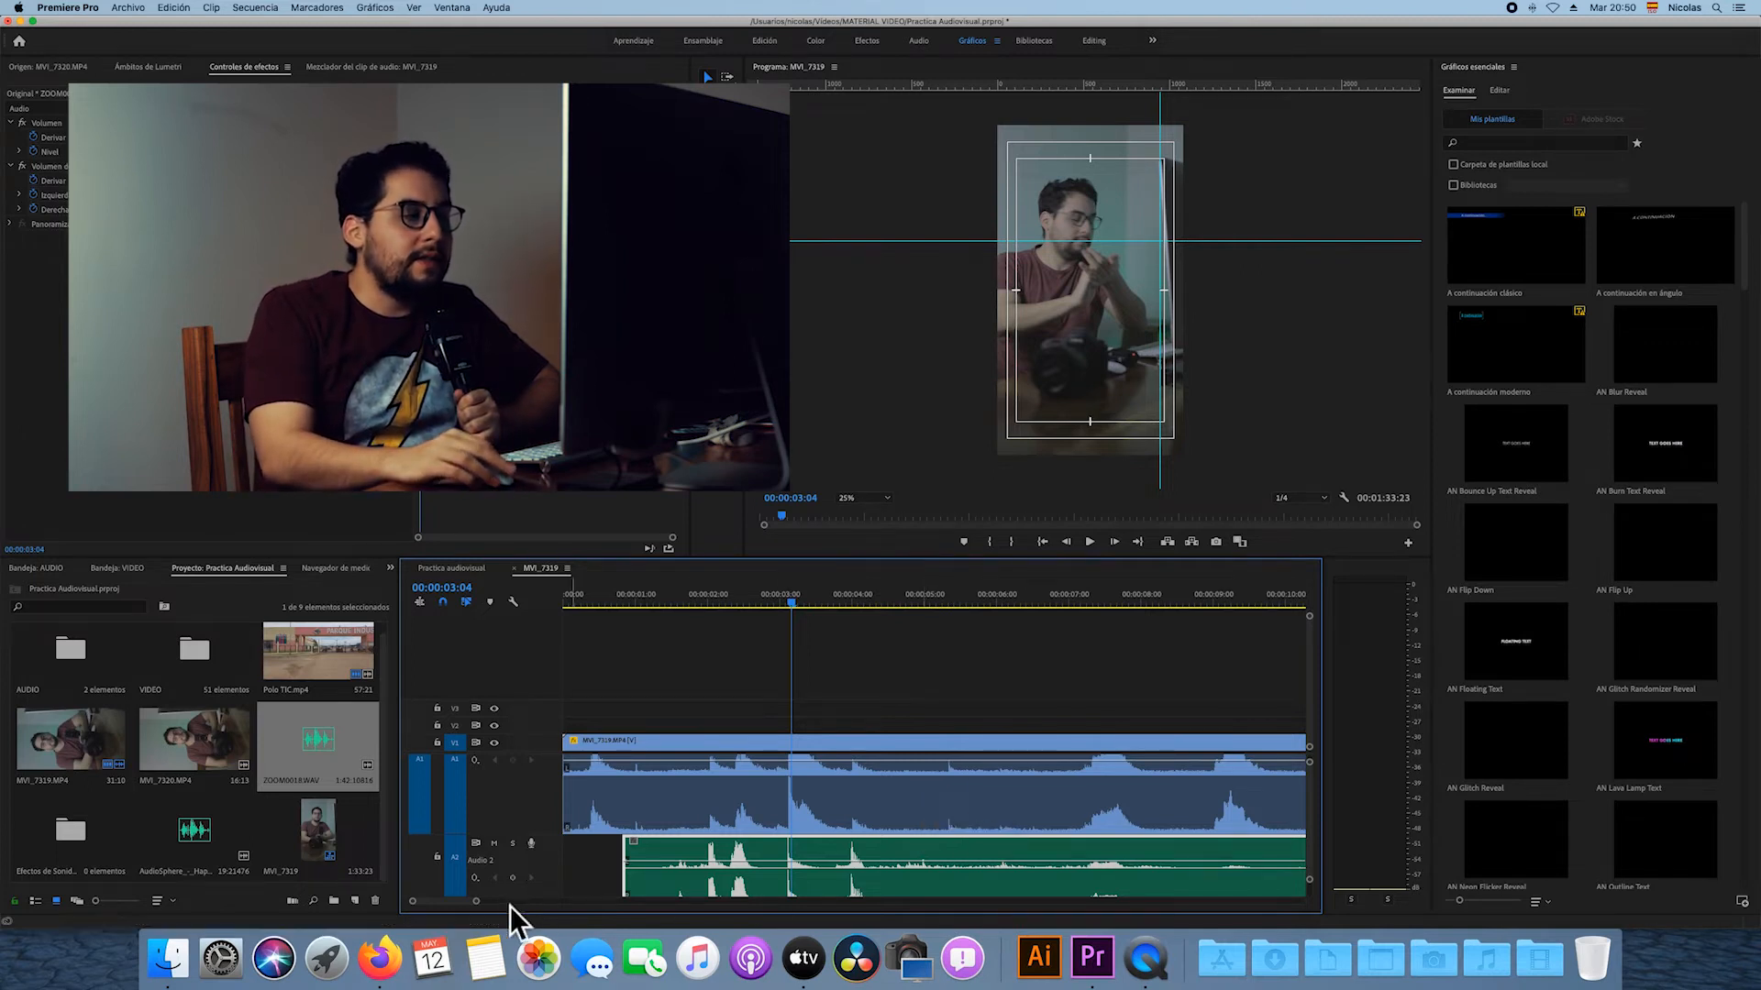
left_click_drag(476, 901, 462, 902)
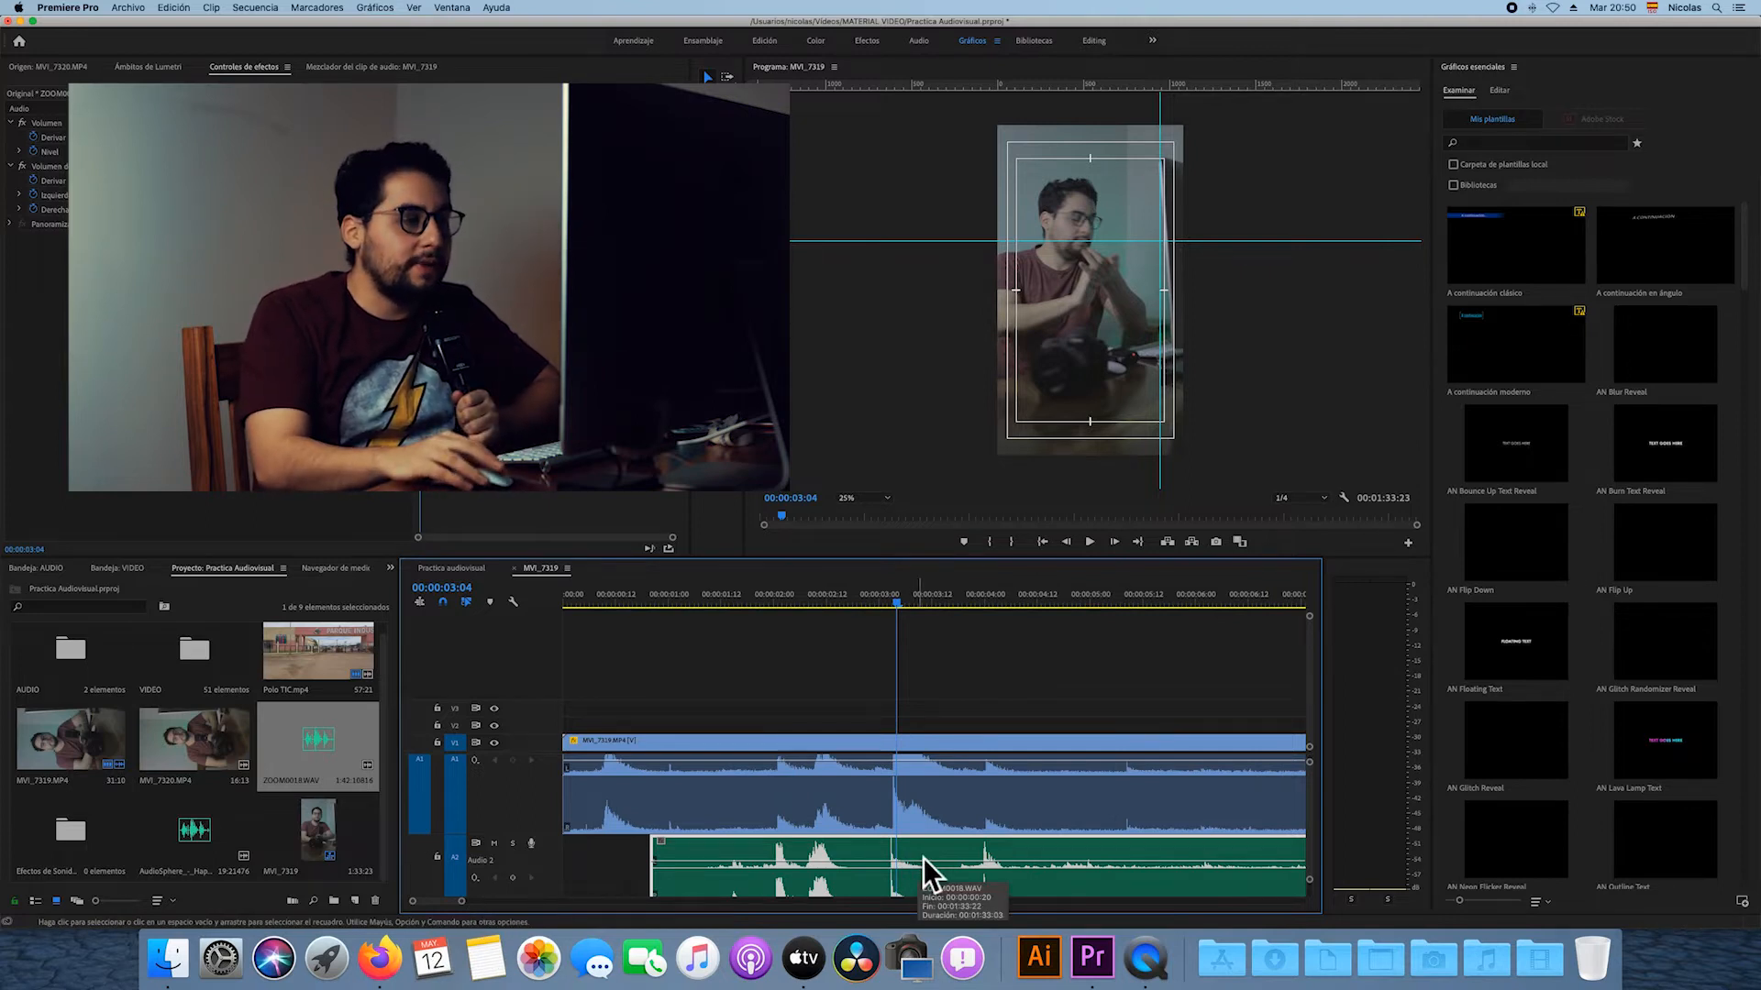
left_click_drag(923, 857, 879, 858)
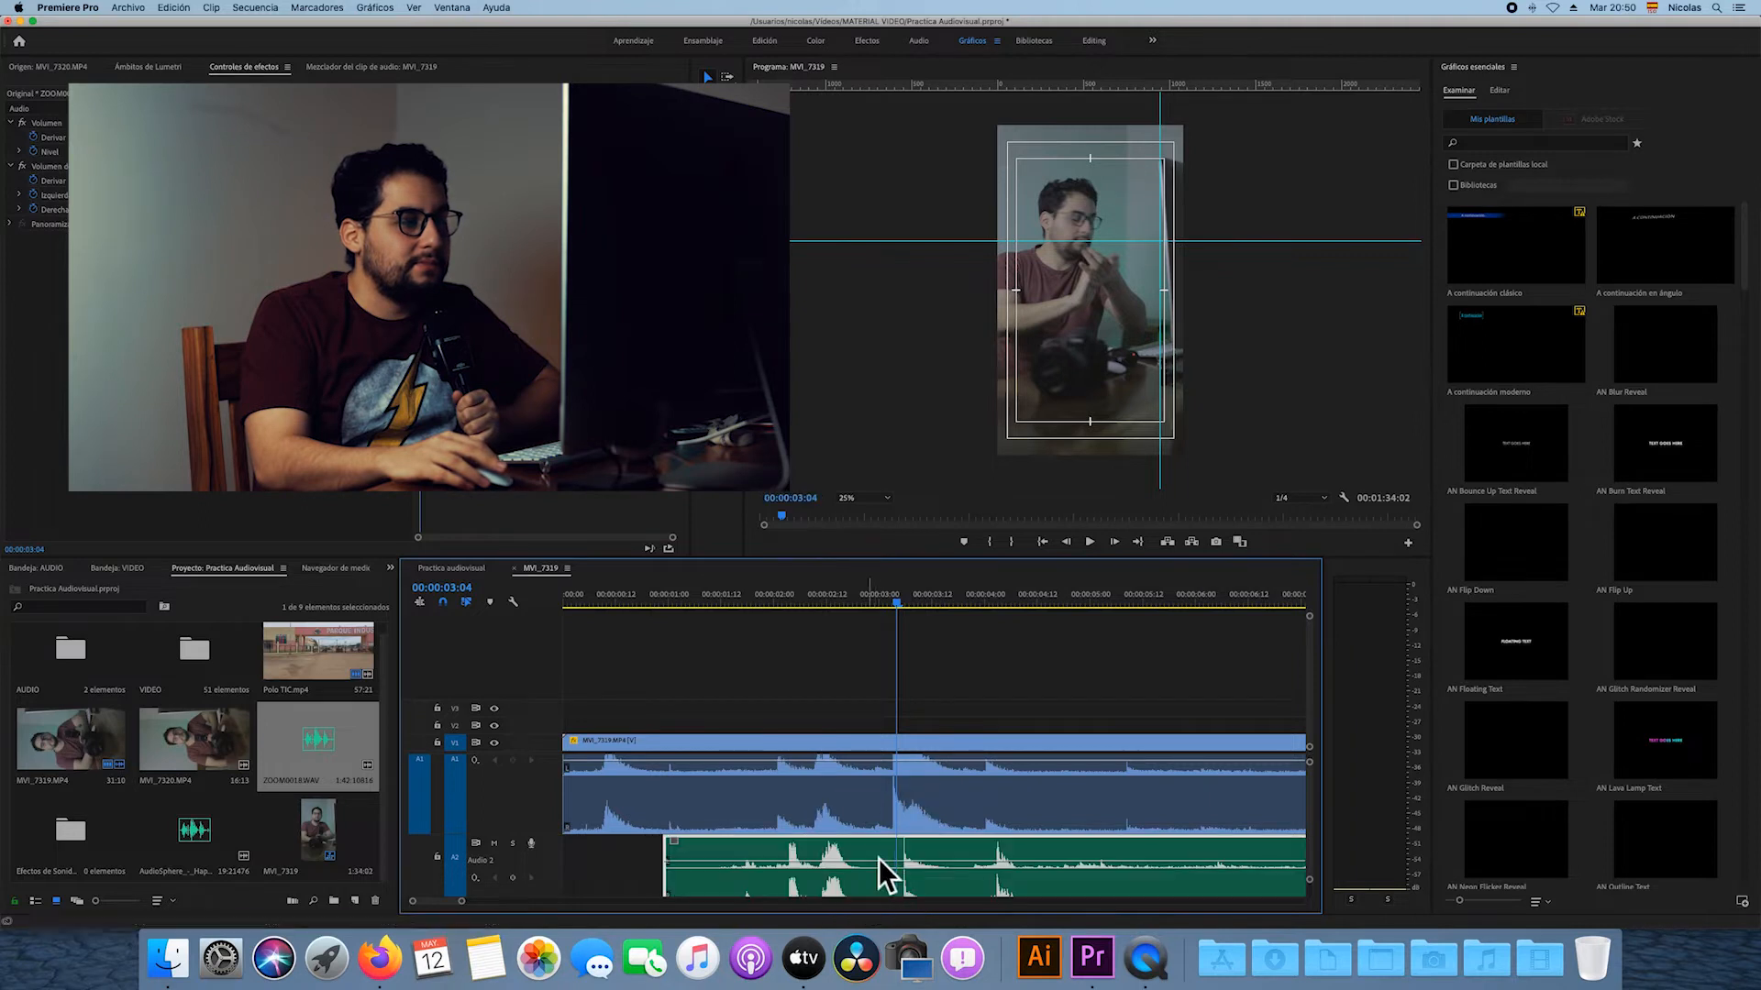
left_click(875, 856)
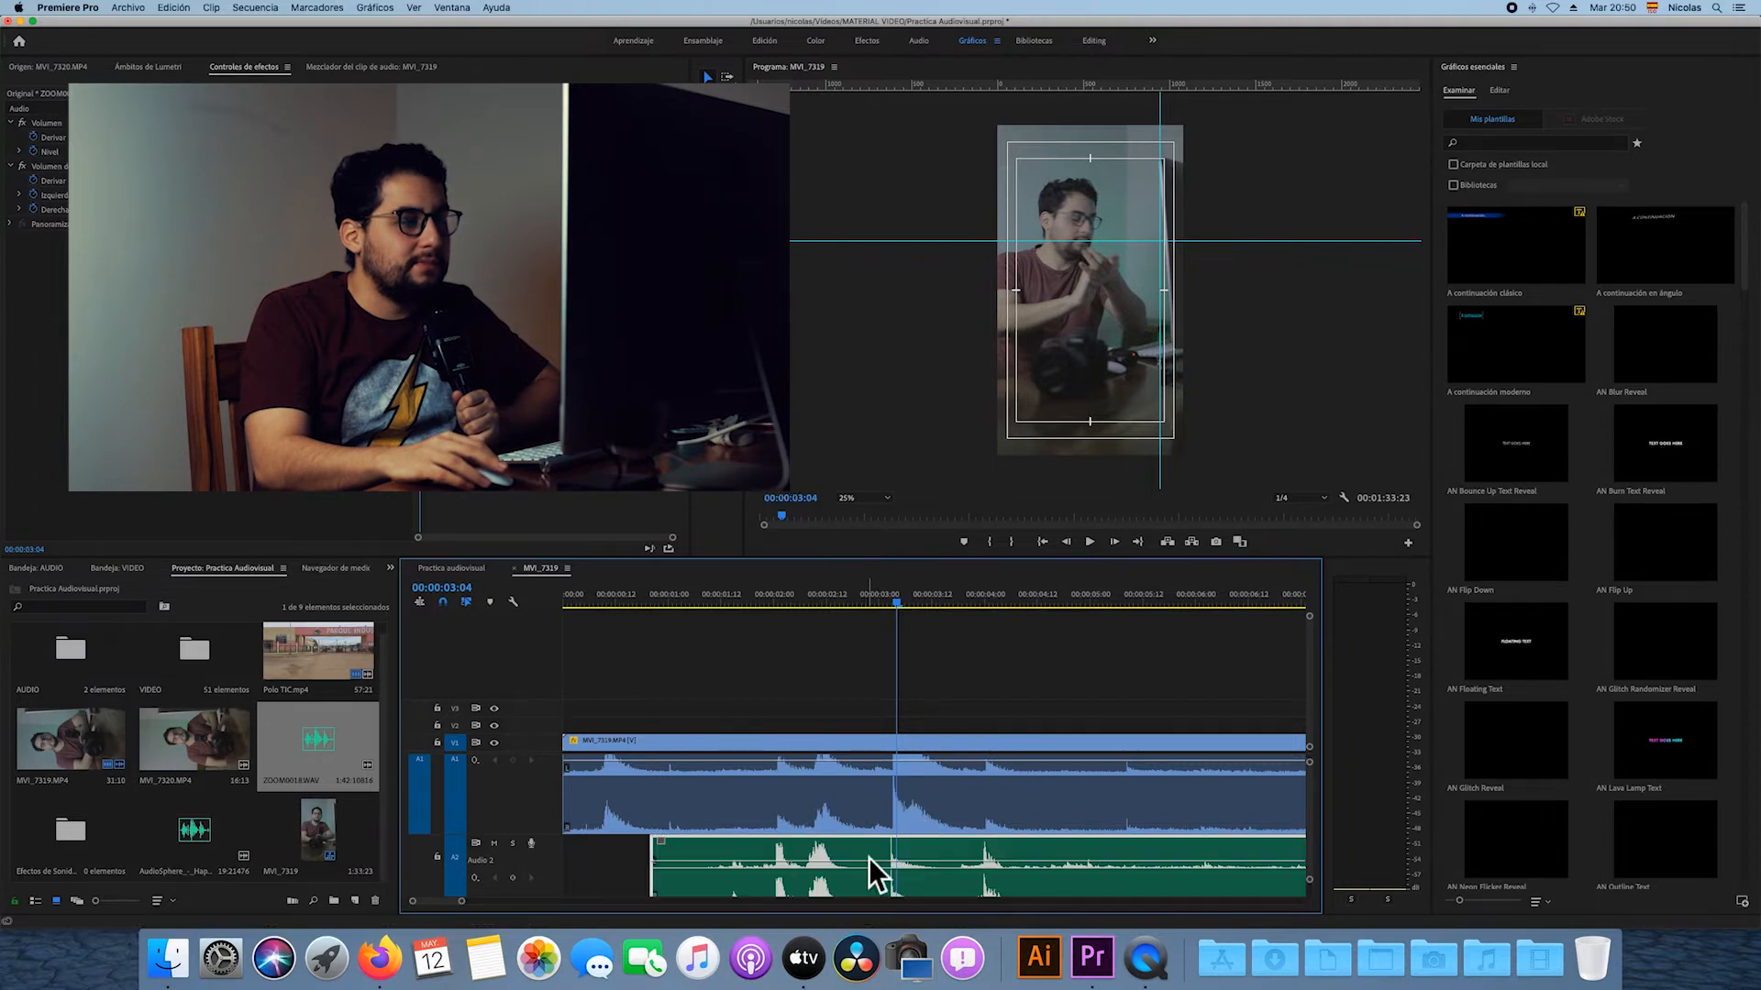
left_click_drag(868, 856, 873, 853)
left_click_drag(462, 901, 471, 906)
mouse_move(966, 851)
left_mouse_down()
mouse_move(943, 850)
mouse_move(963, 854)
left_mouse_up()
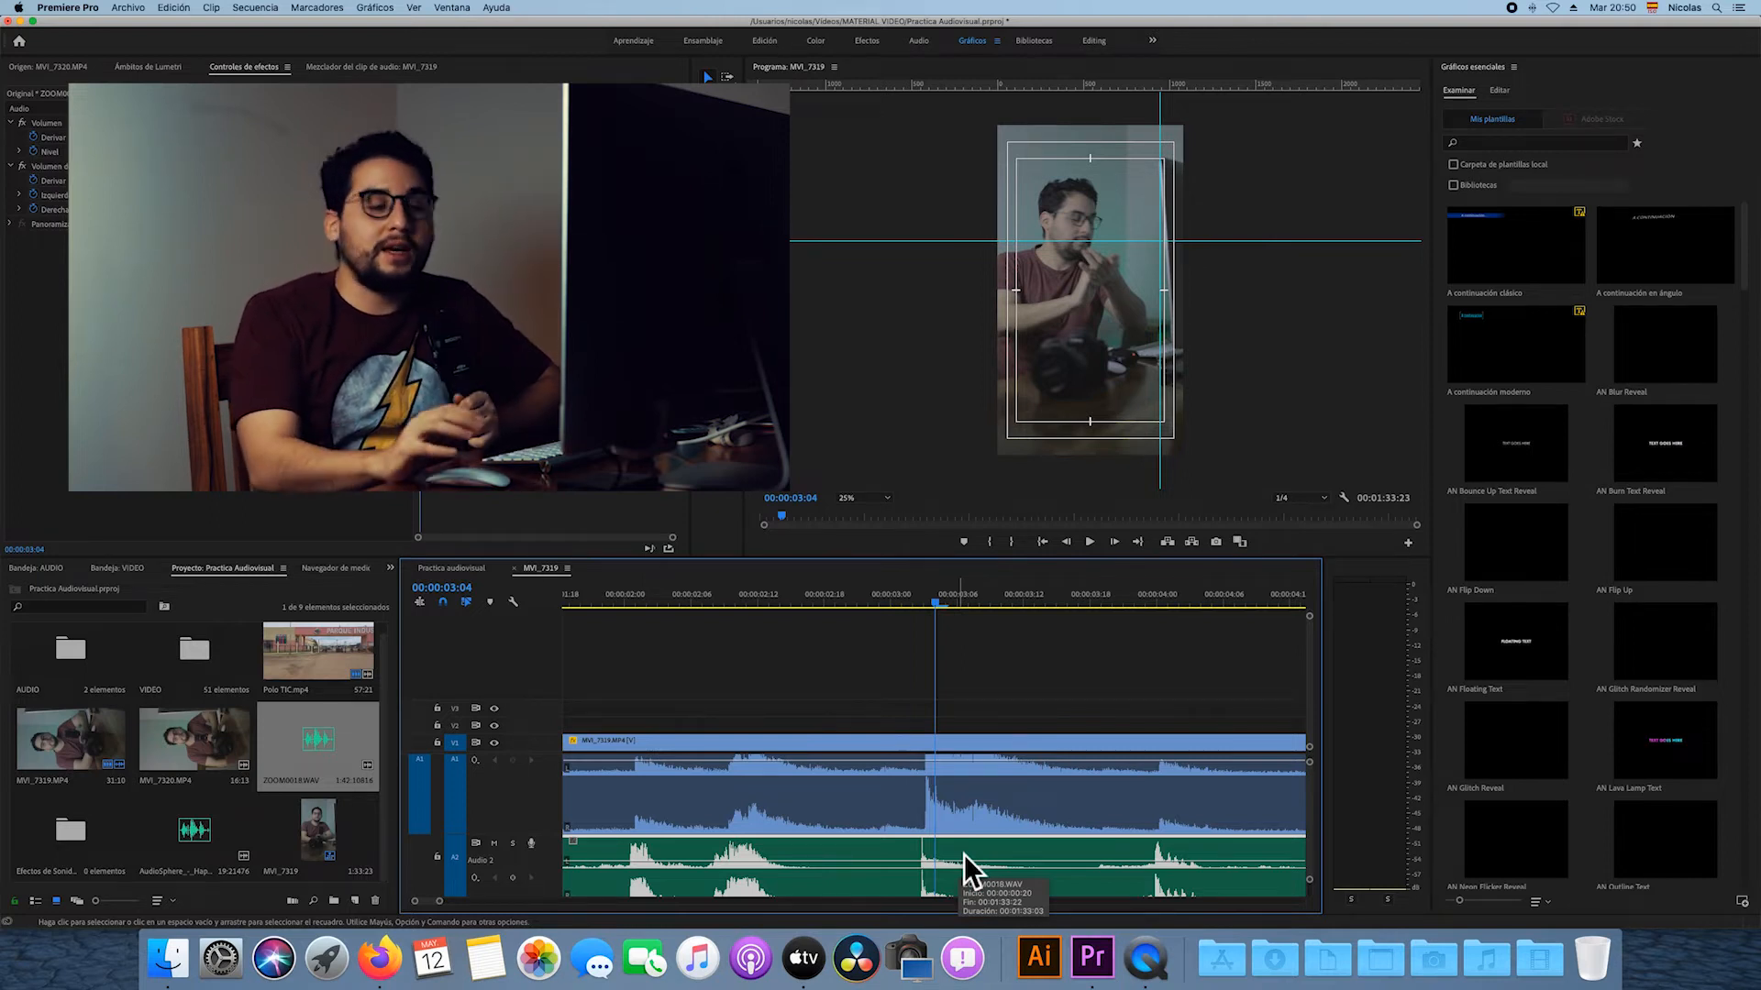
Play the section around the clap twice to check the synchronisation of both audio tracks.
left_click(693, 597)
key("space")
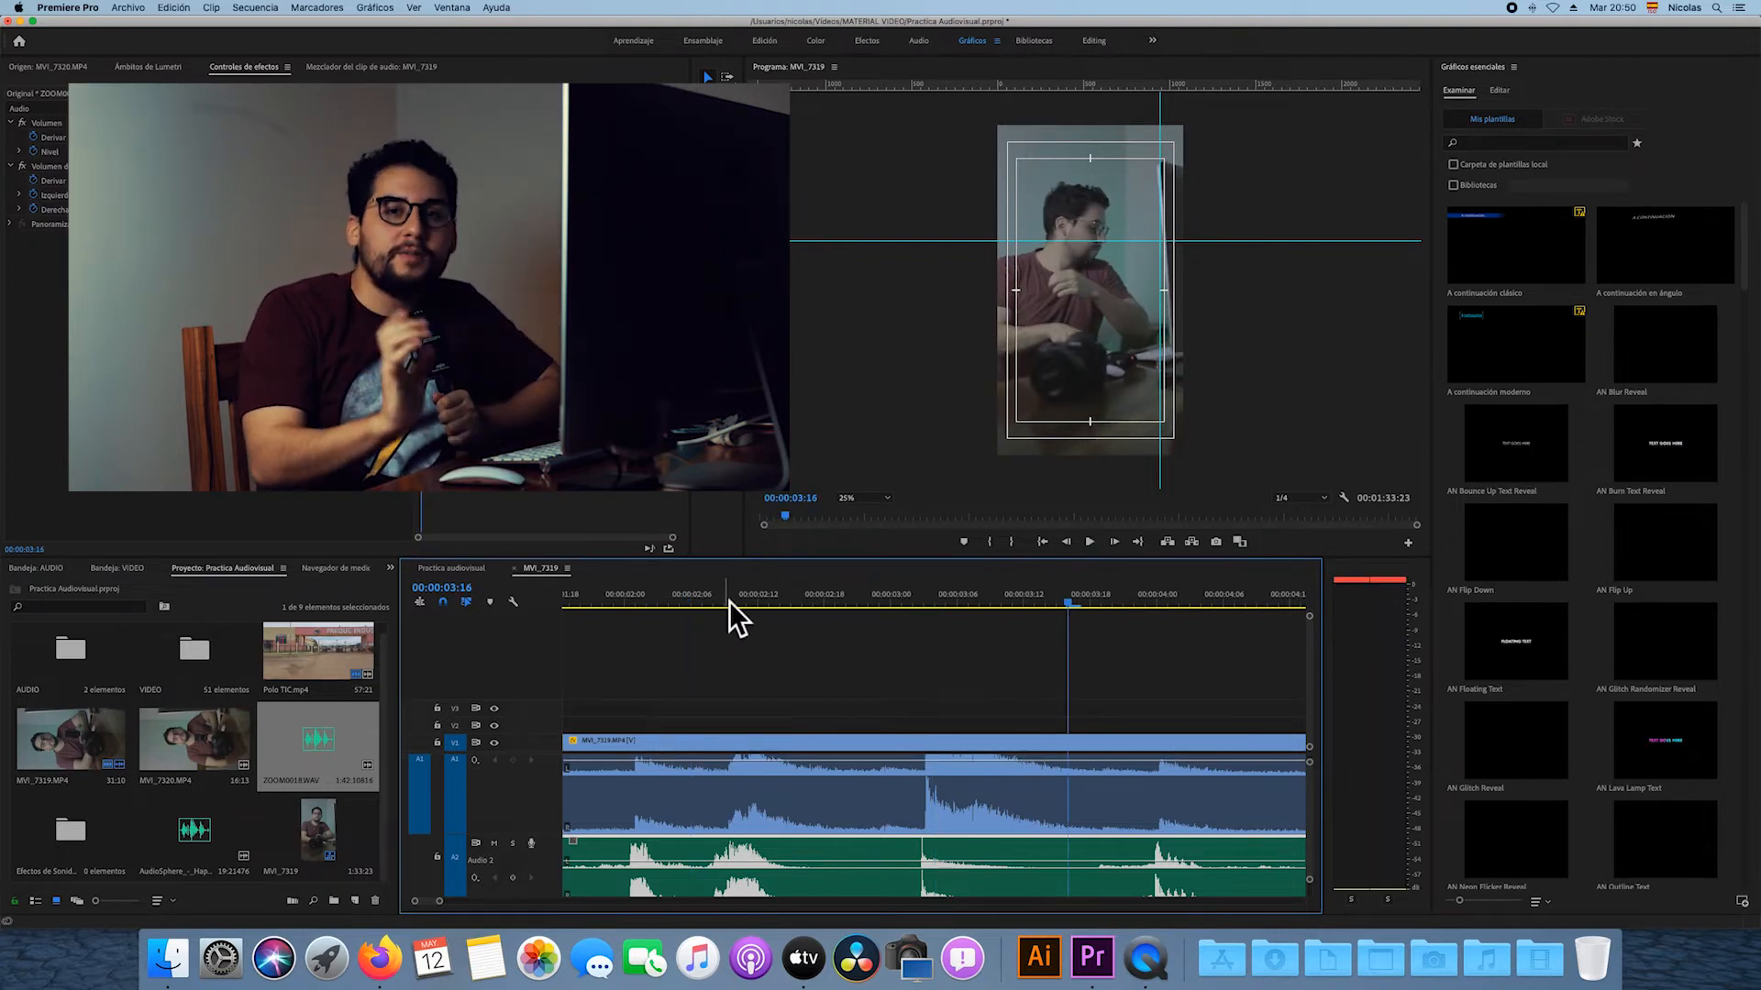
left_click(840, 595)
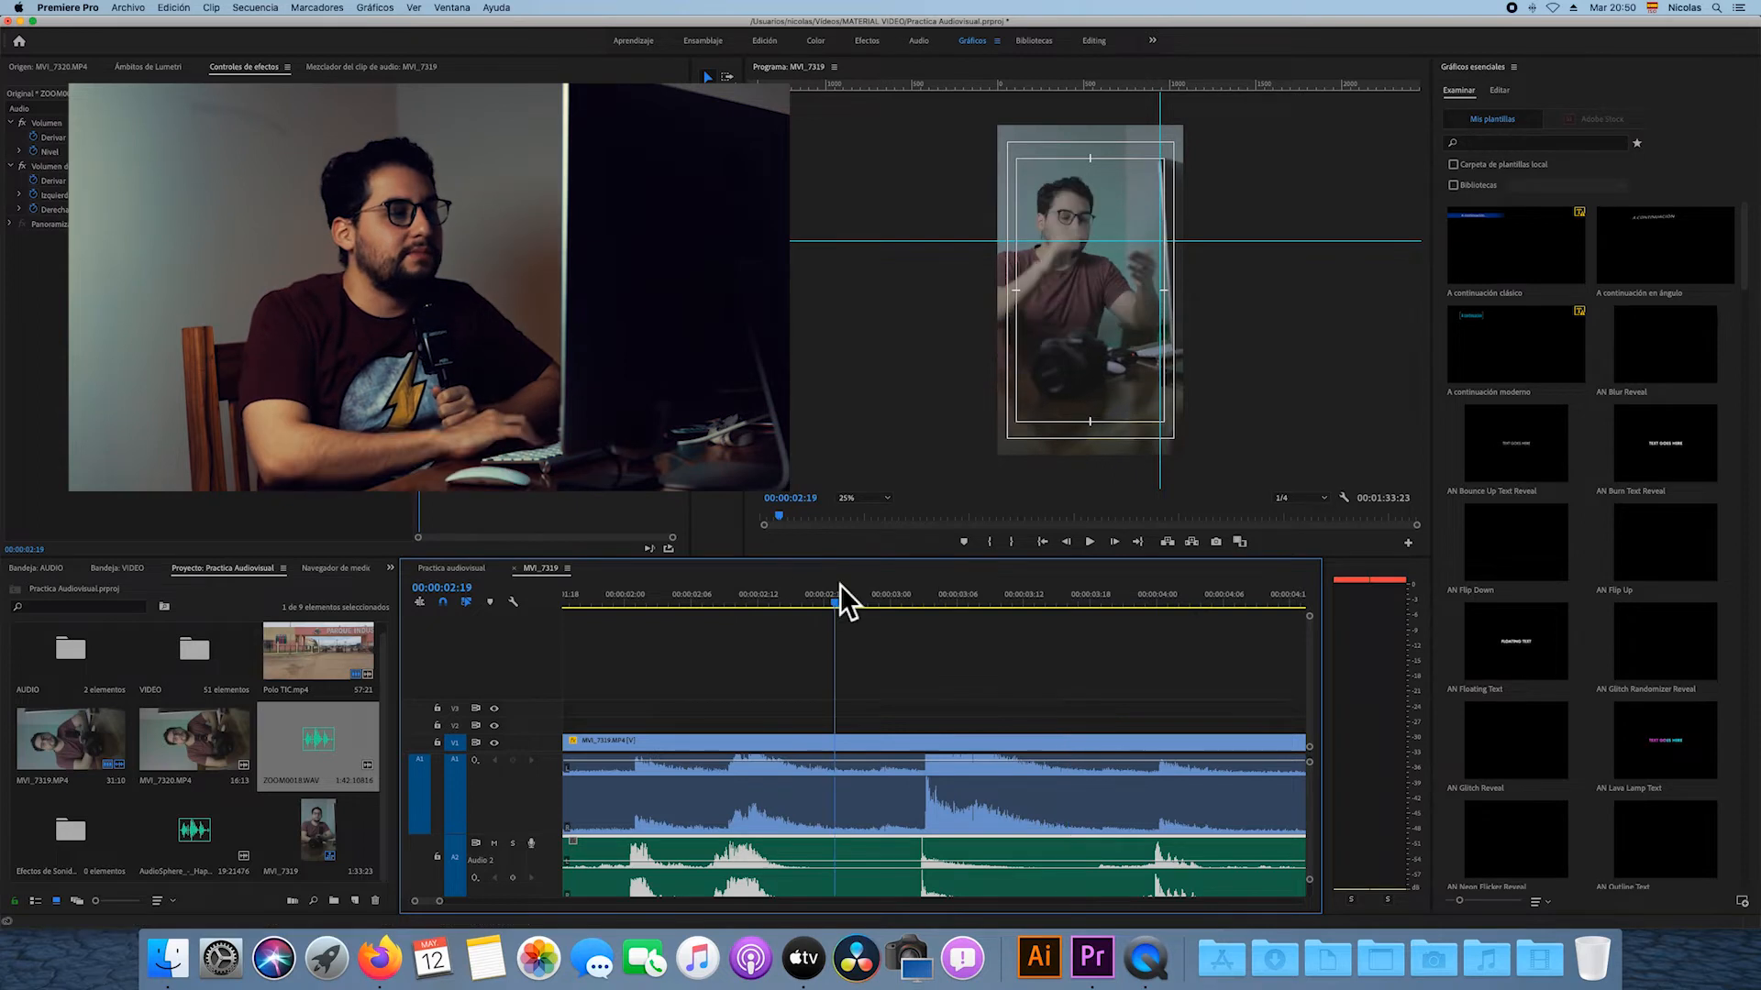
key("space")
key("space")
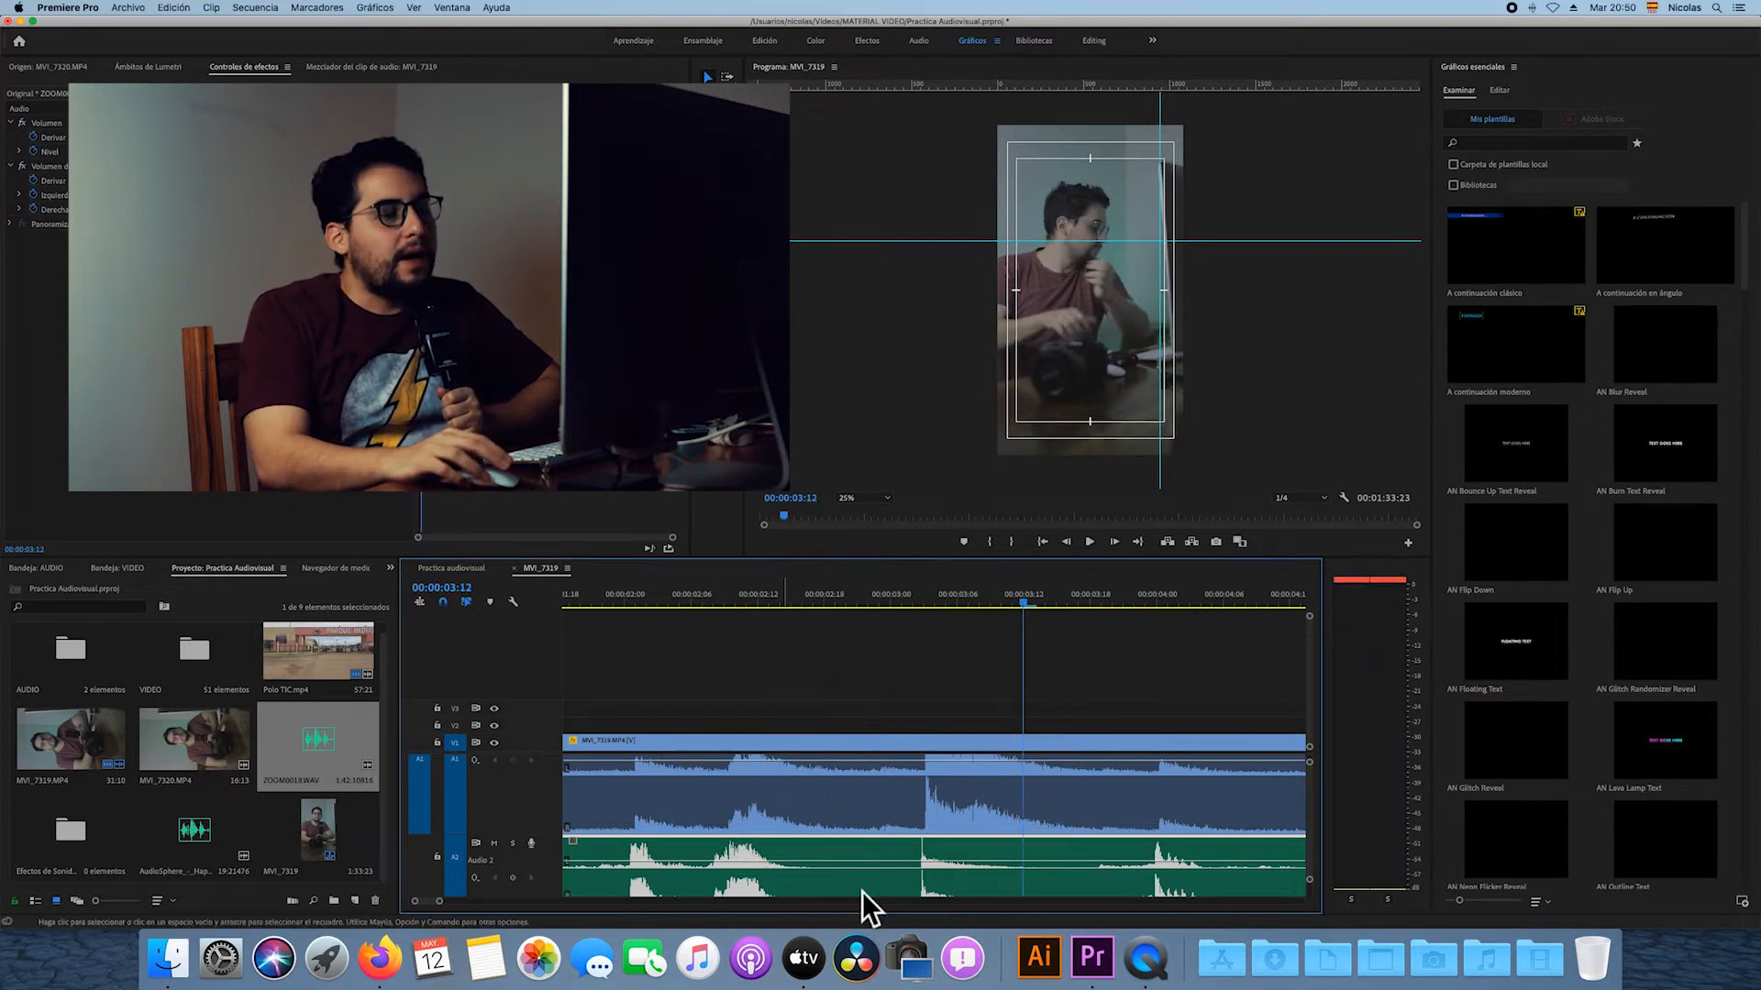
Trim the start of the MVI_7319 video and camera audio to match the start of the external recording.
left_click_drag(439, 901, 523, 901)
mouse_move(571, 746)
left_mouse_down()
mouse_move(620, 754)
mouse_move(589, 754)
left_mouse_up()
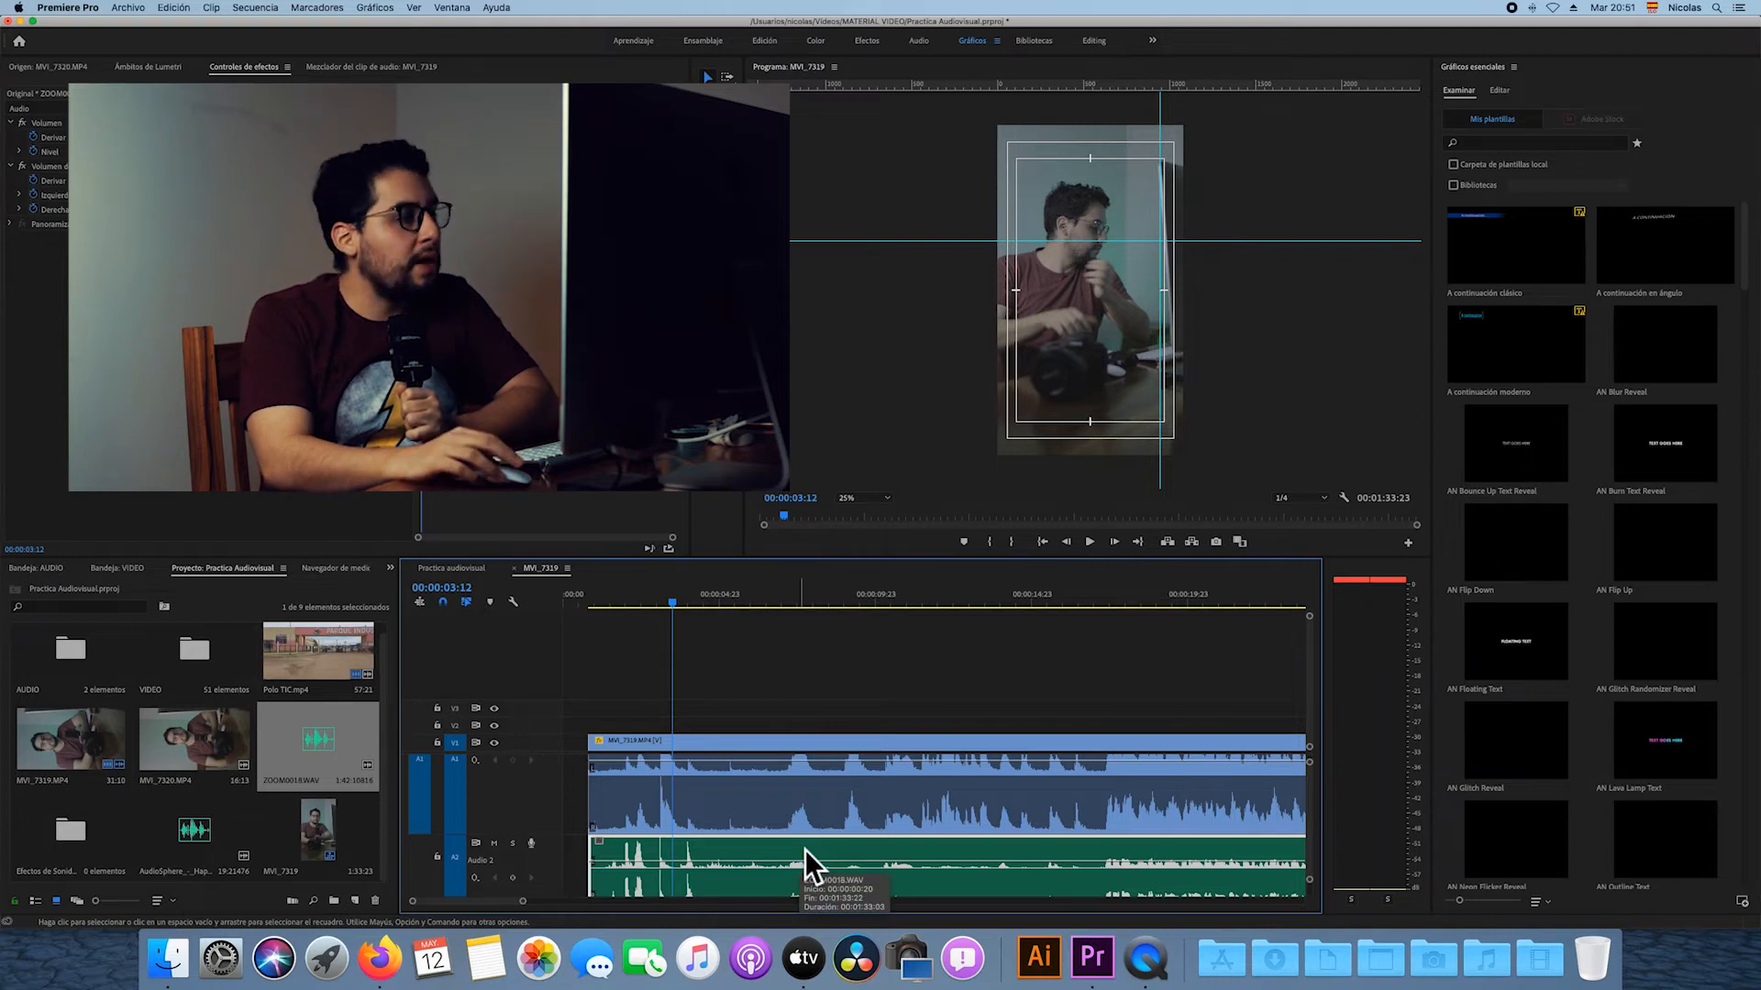
Unlink the MVI_7319 video from its camera audio and move the external recording up one track to overwrite the camera audio.
left_click(778, 780)
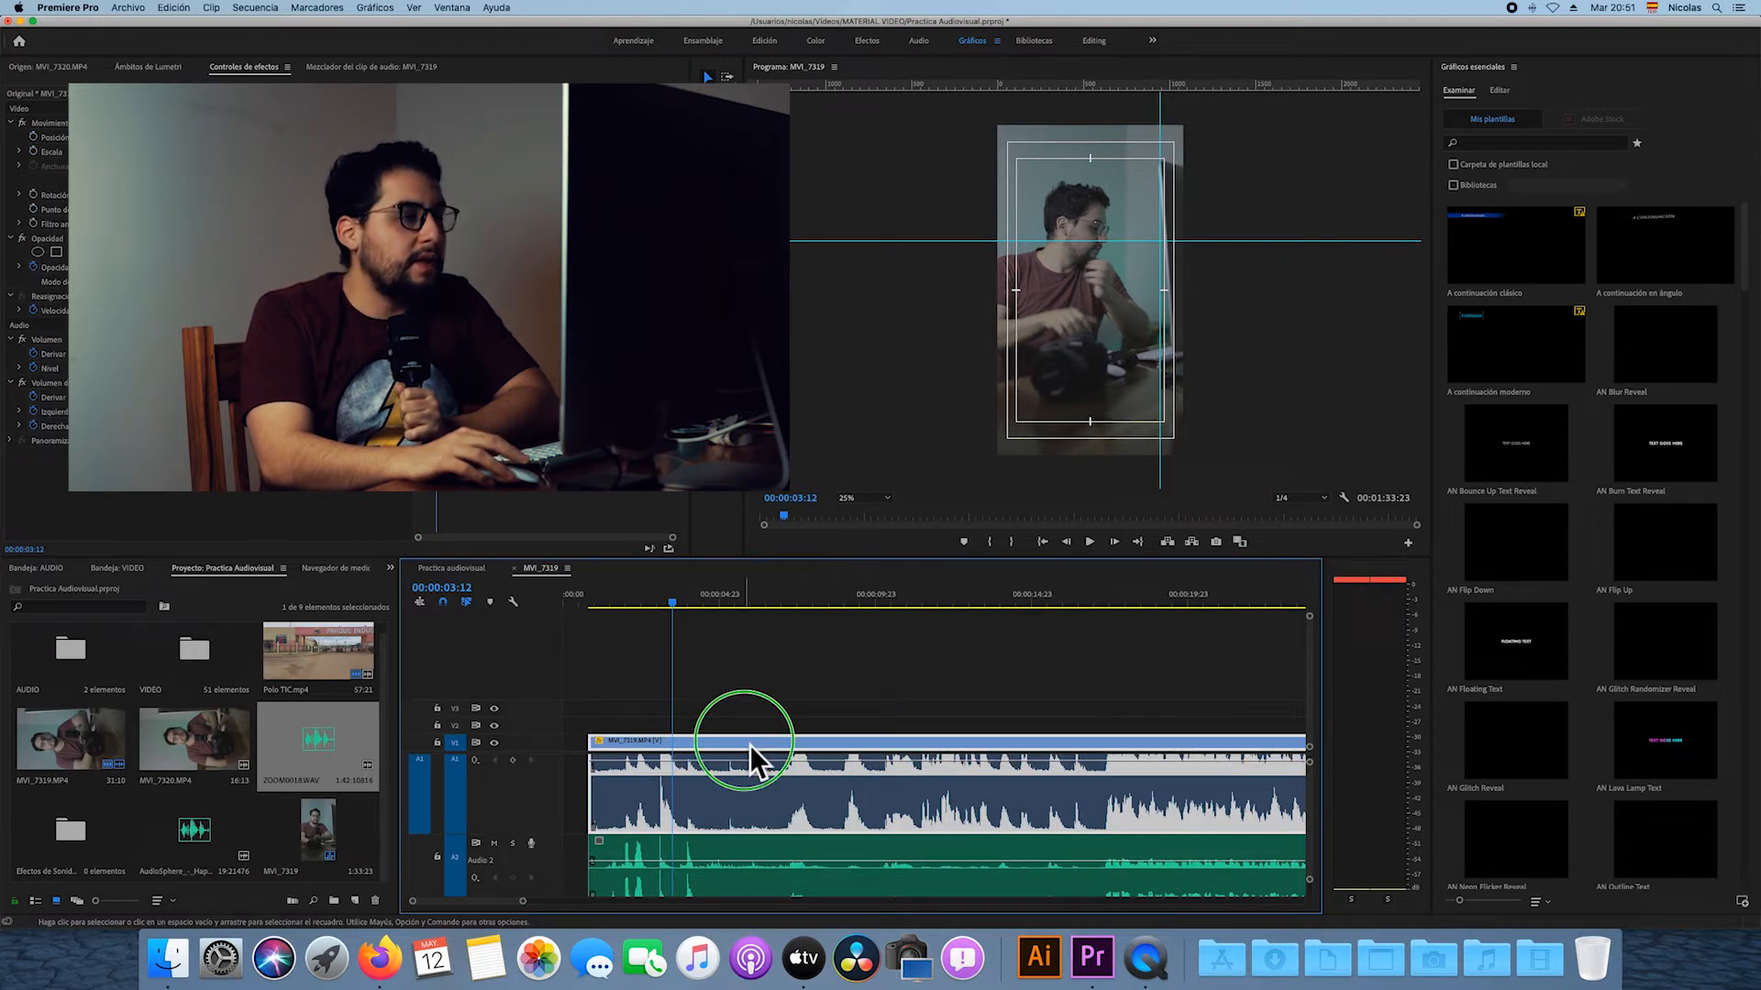
right_click(751, 744)
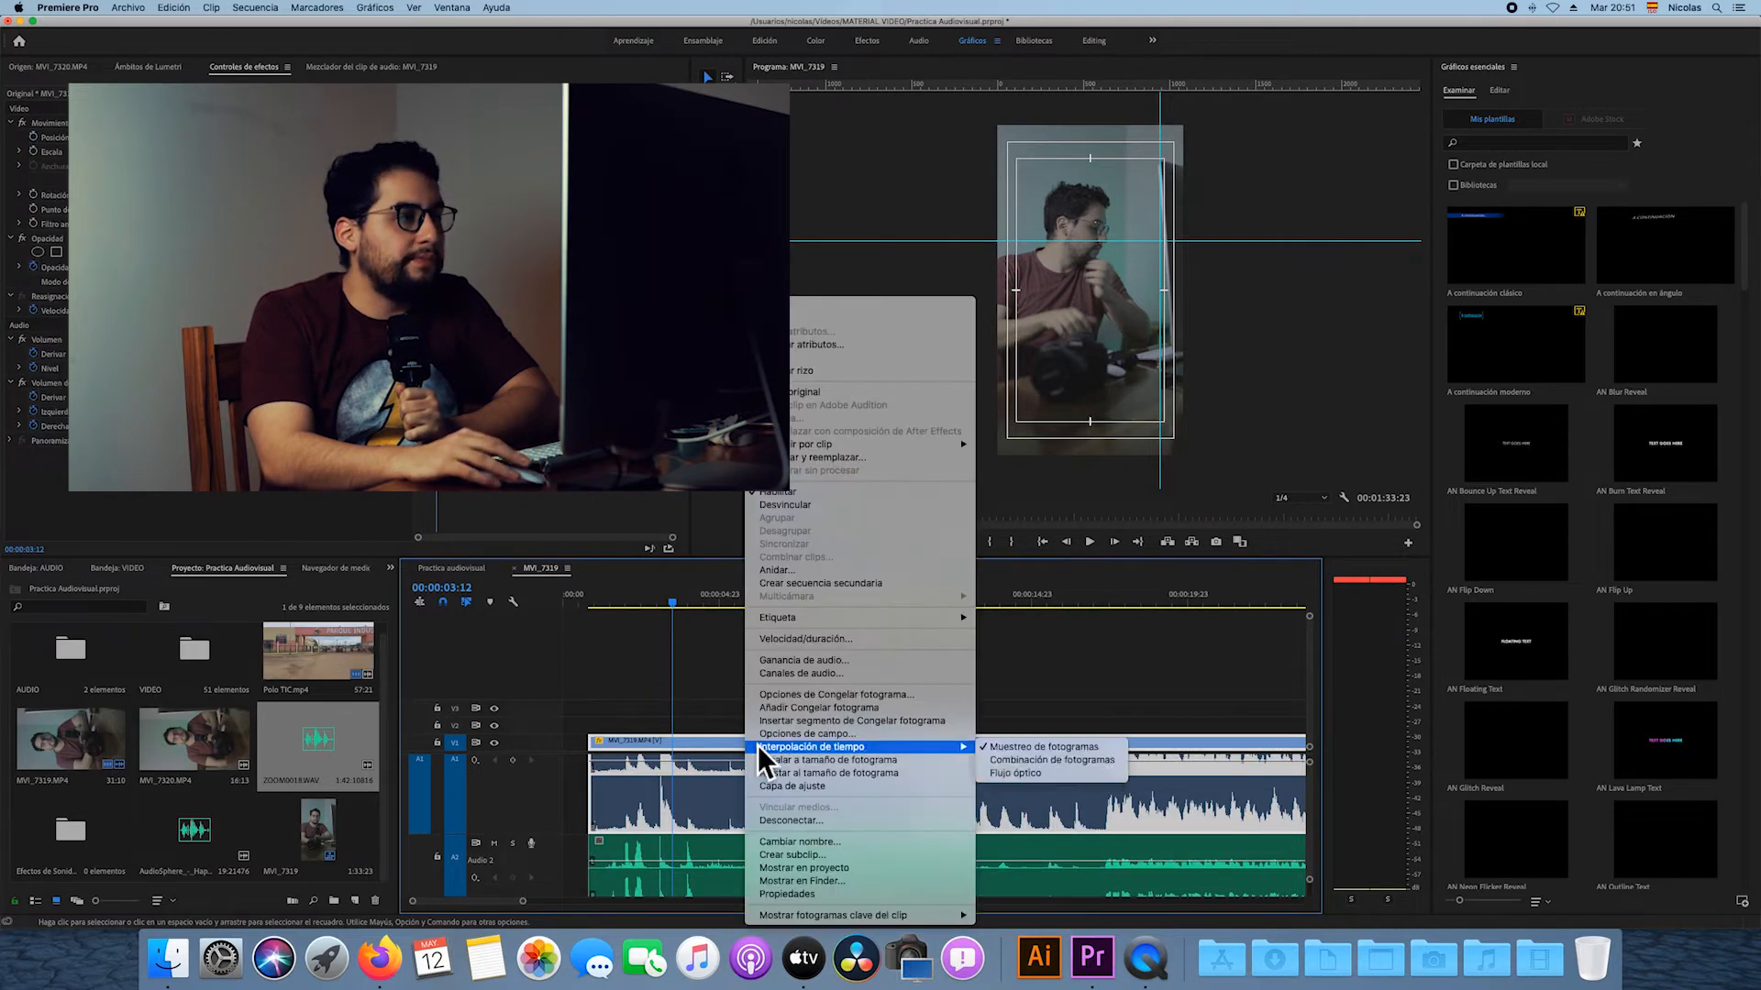
left_click(877, 508)
left_click(728, 851)
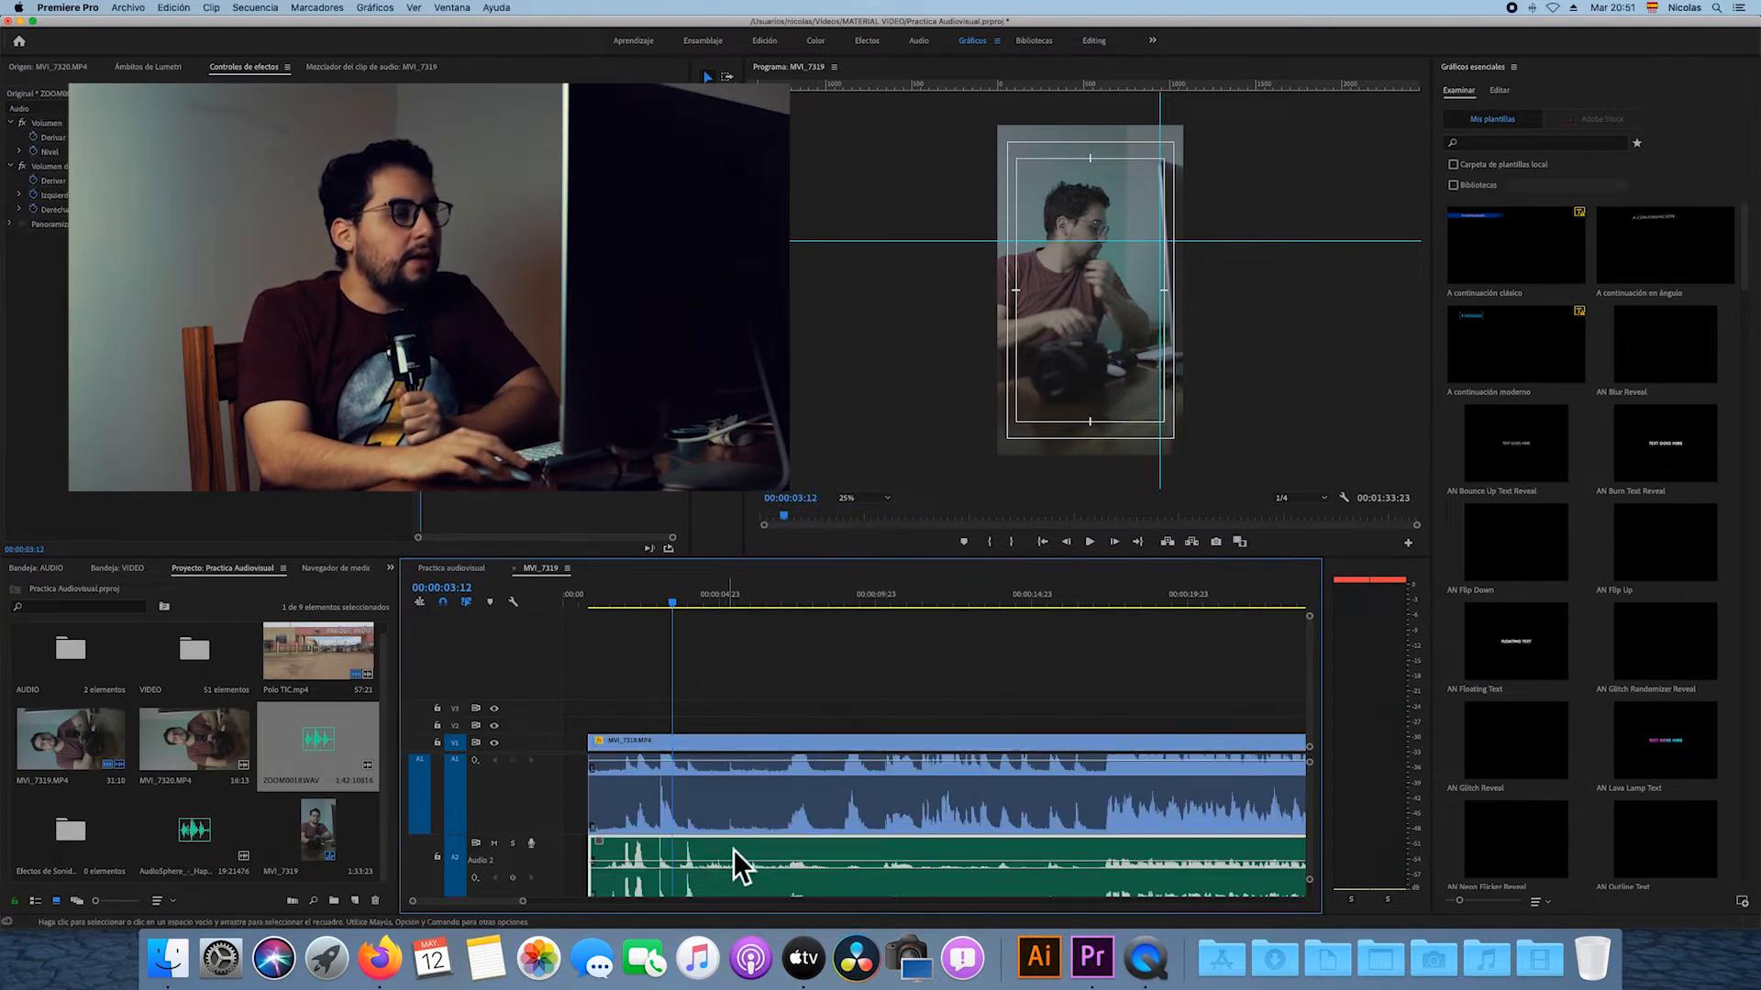
left_click_drag(733, 849, 727, 834)
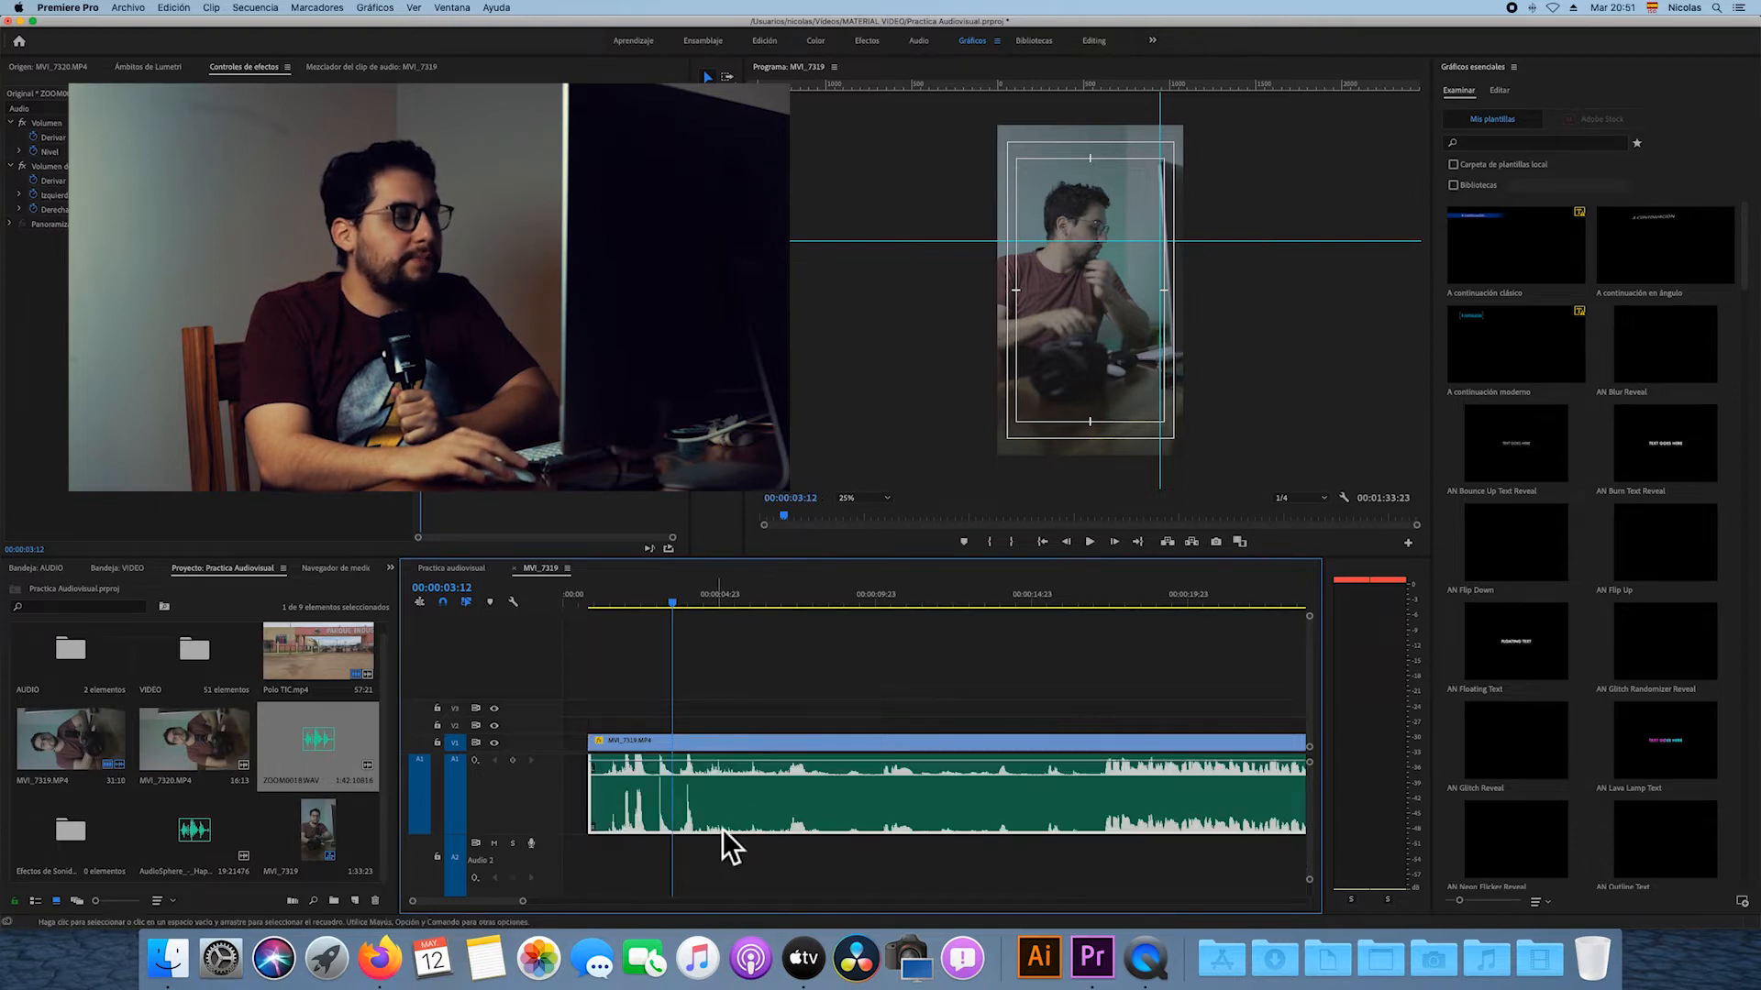
Link the MVI_7319 video clip and the external recording together in the timeline.
left_click(717, 708)
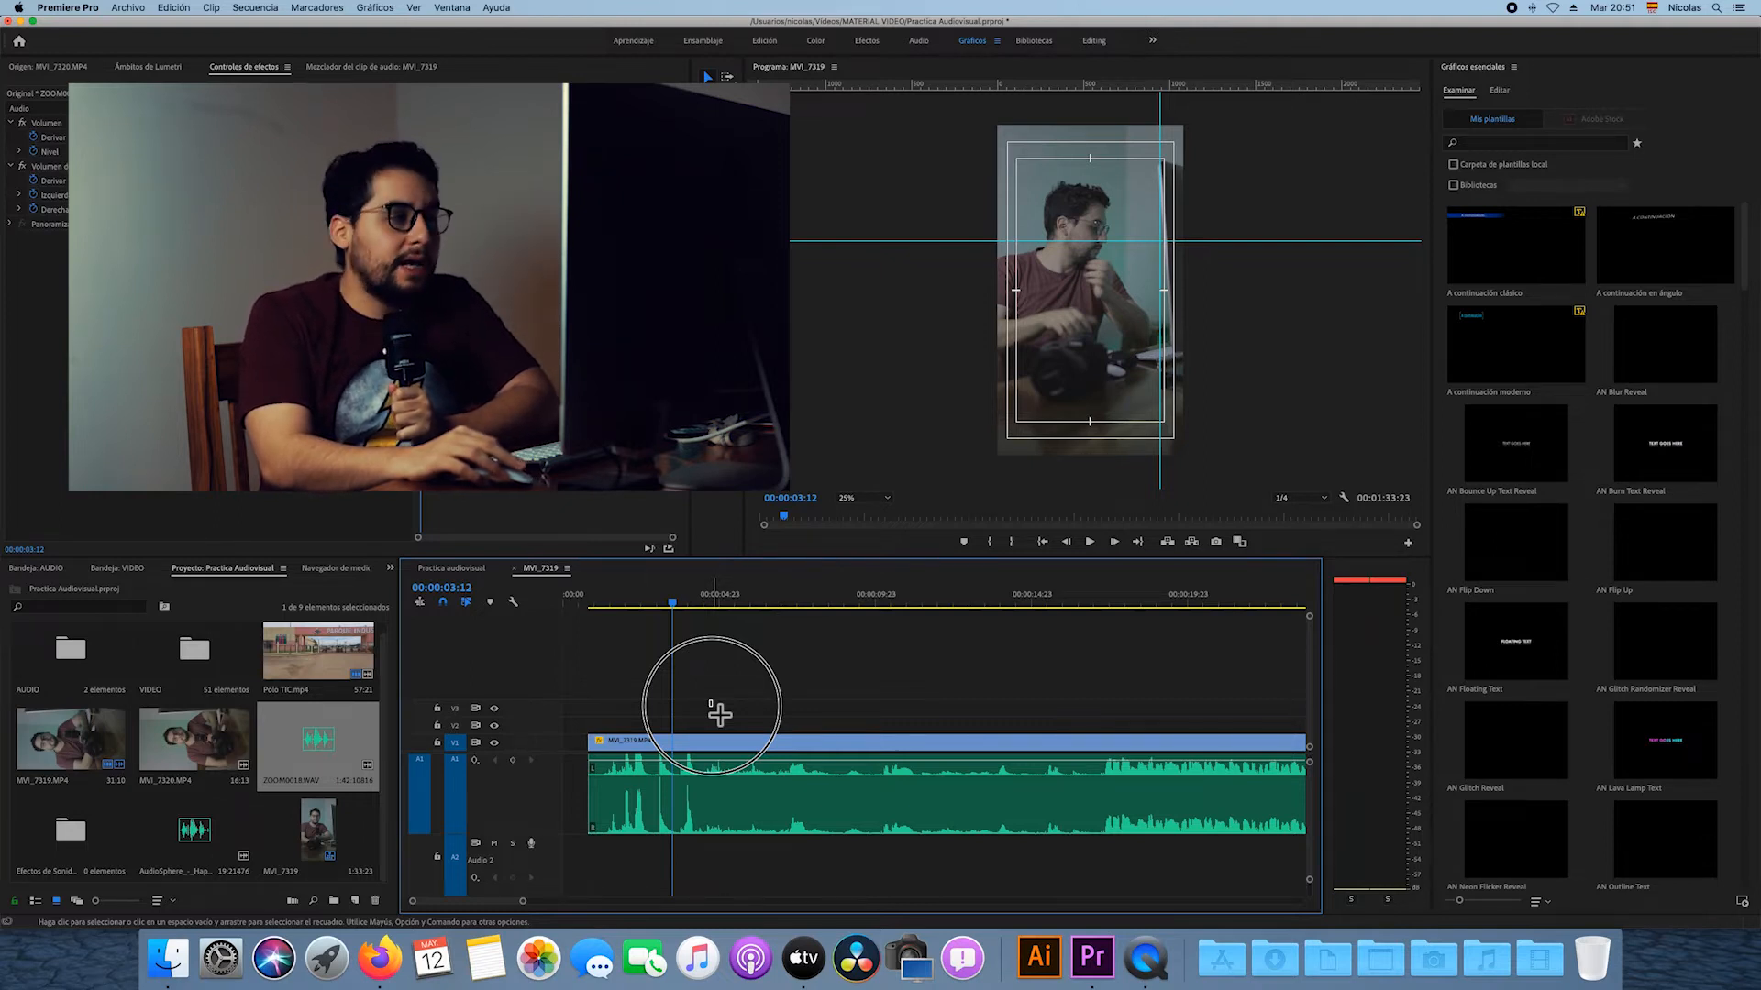
left_click(746, 750)
right_click(773, 803)
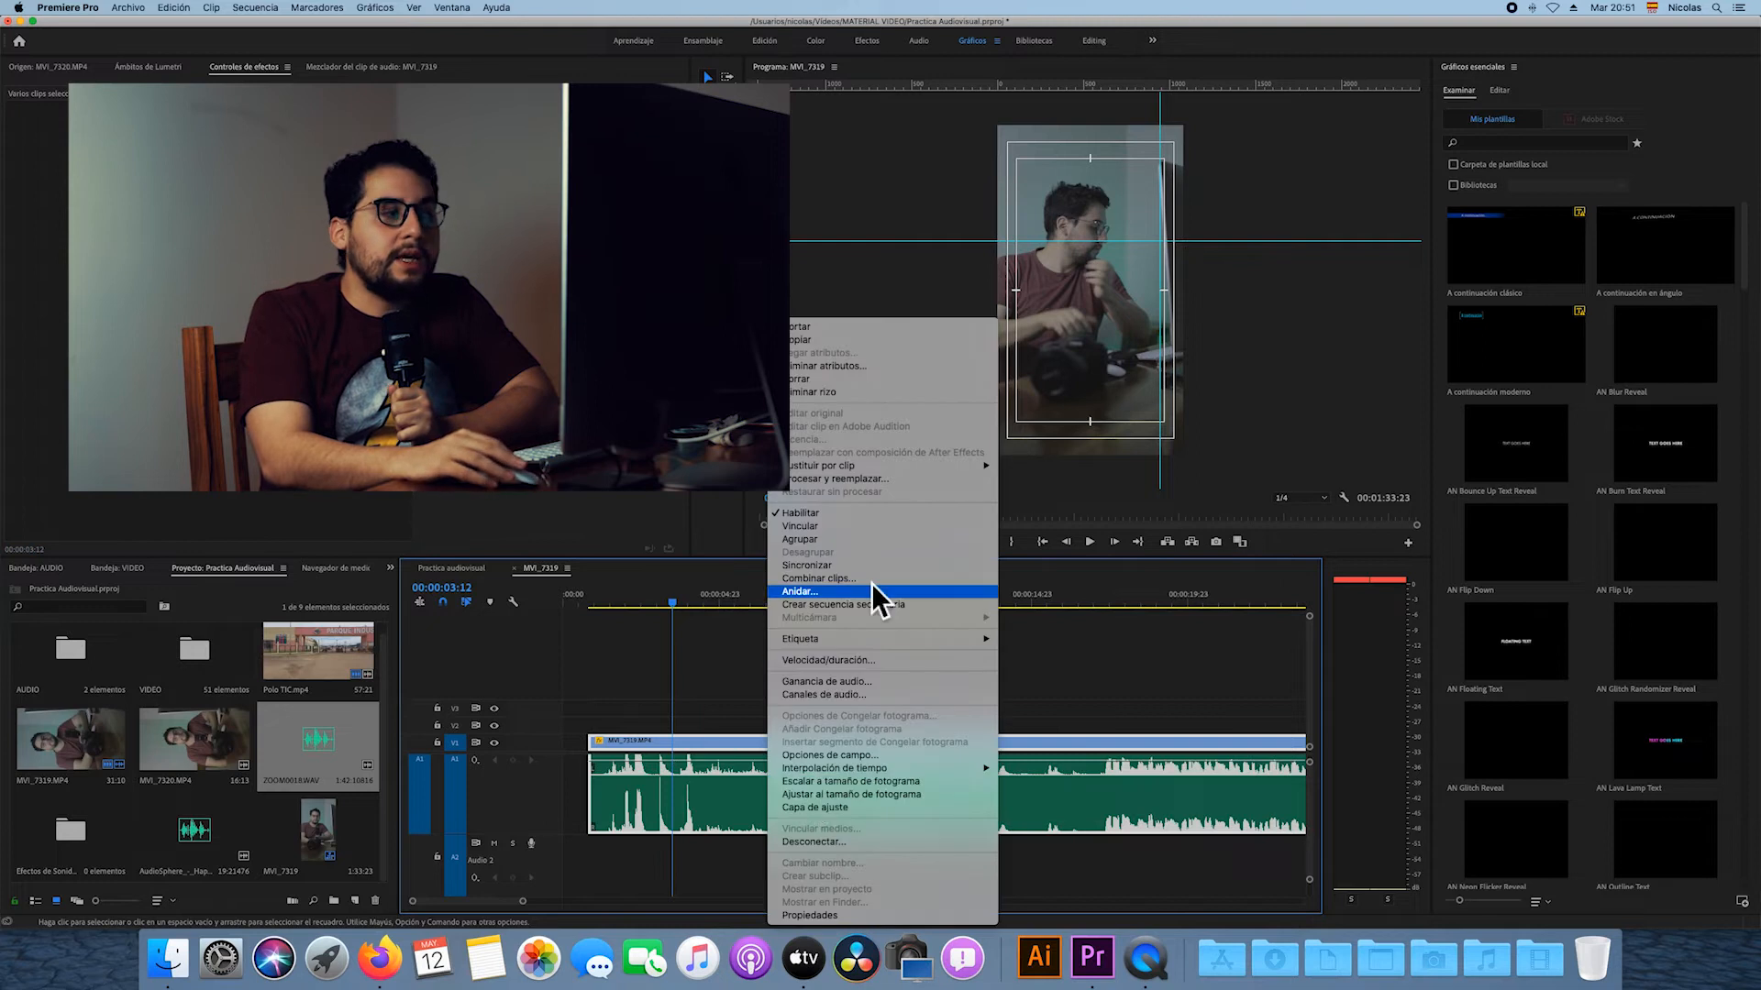
left_click(824, 528)
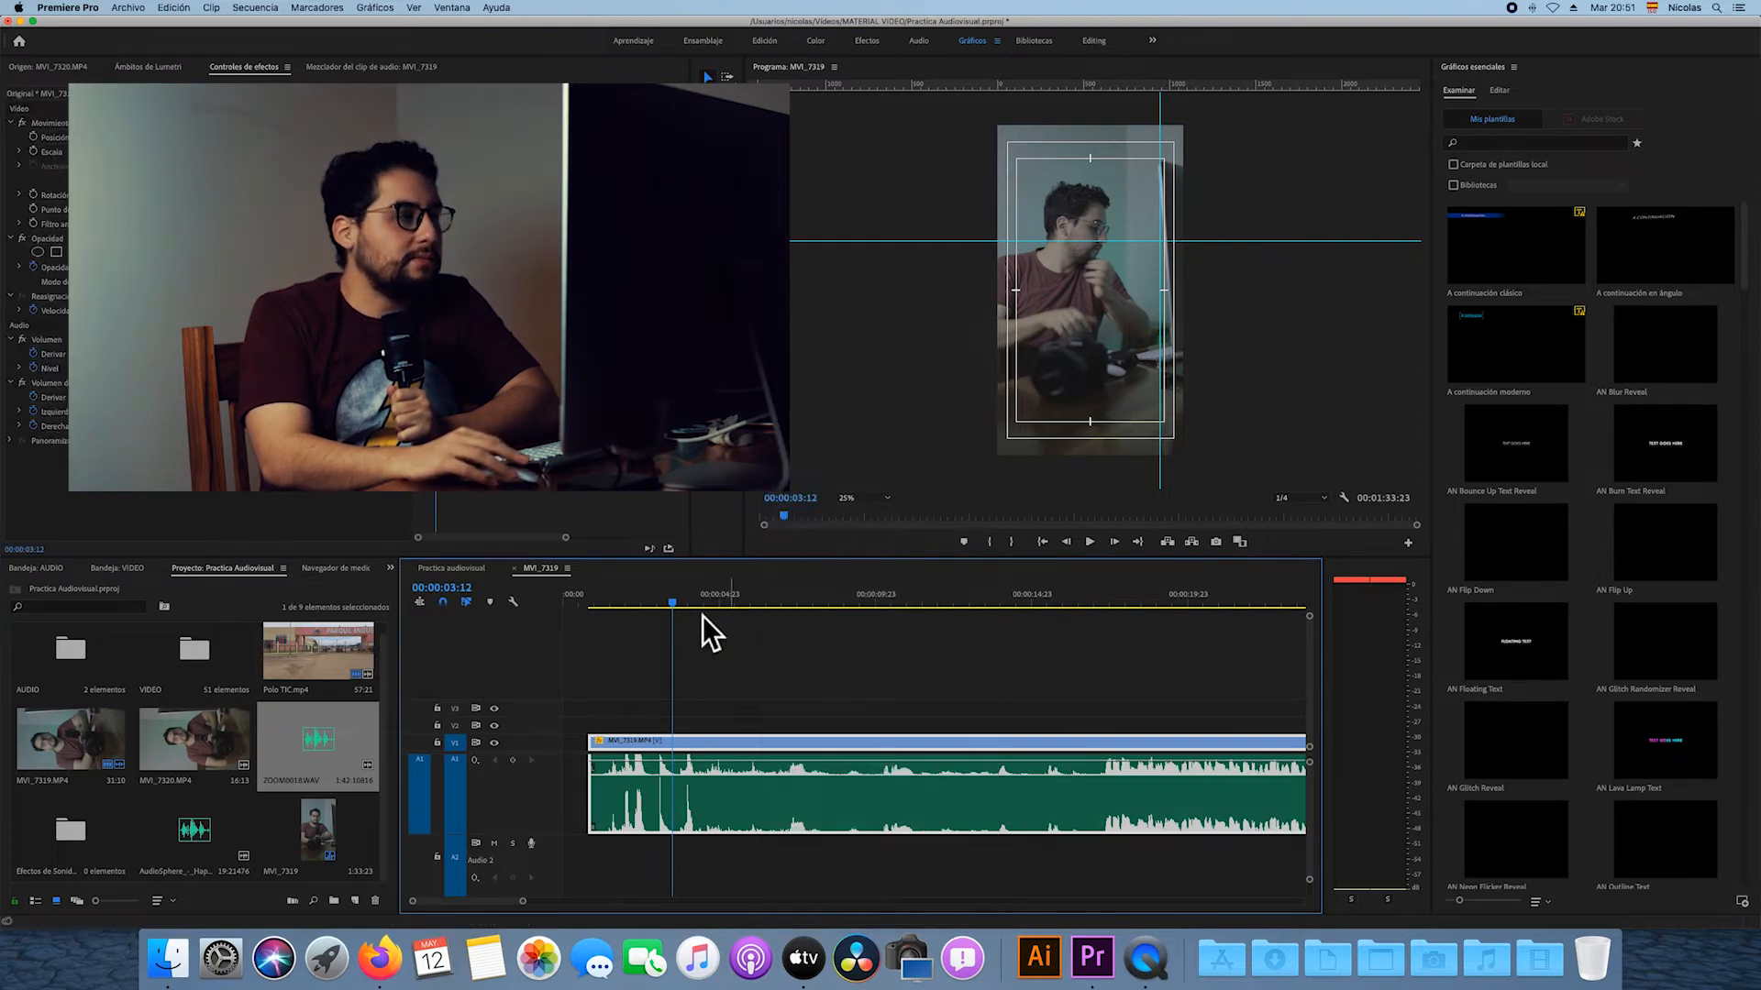
Play a short section of the linked clip to check the video against its new audio.
left_click(604, 598)
key("space")
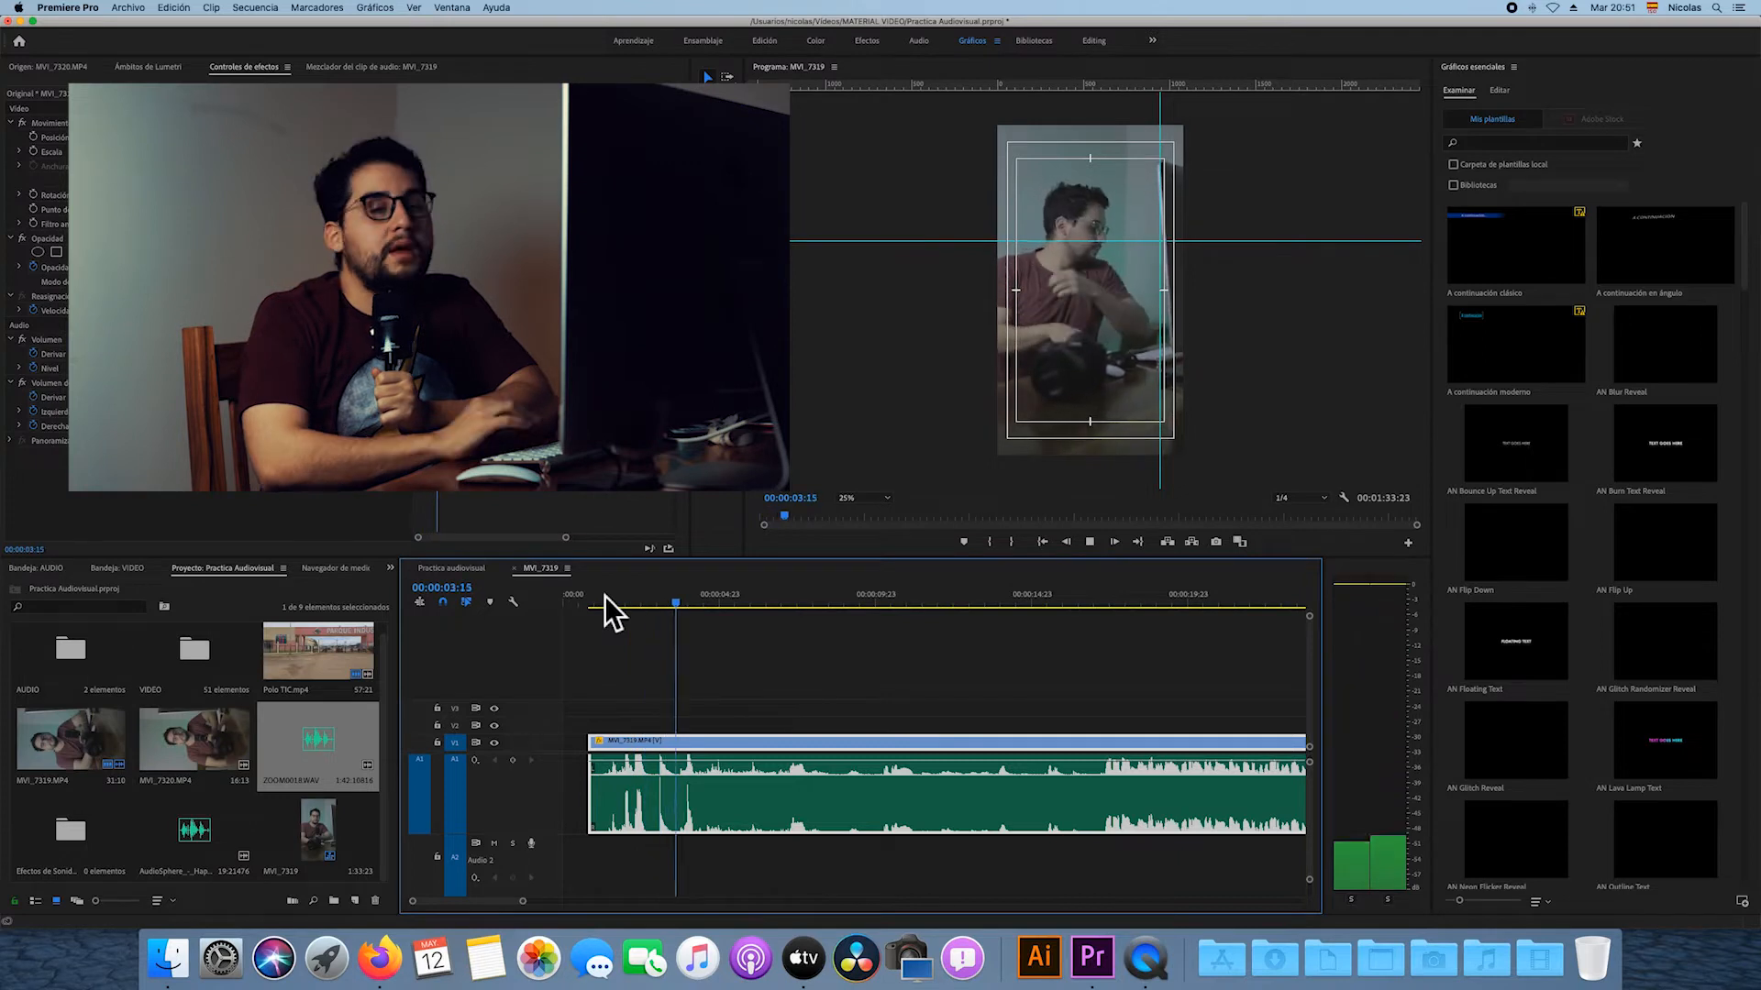
key("space")
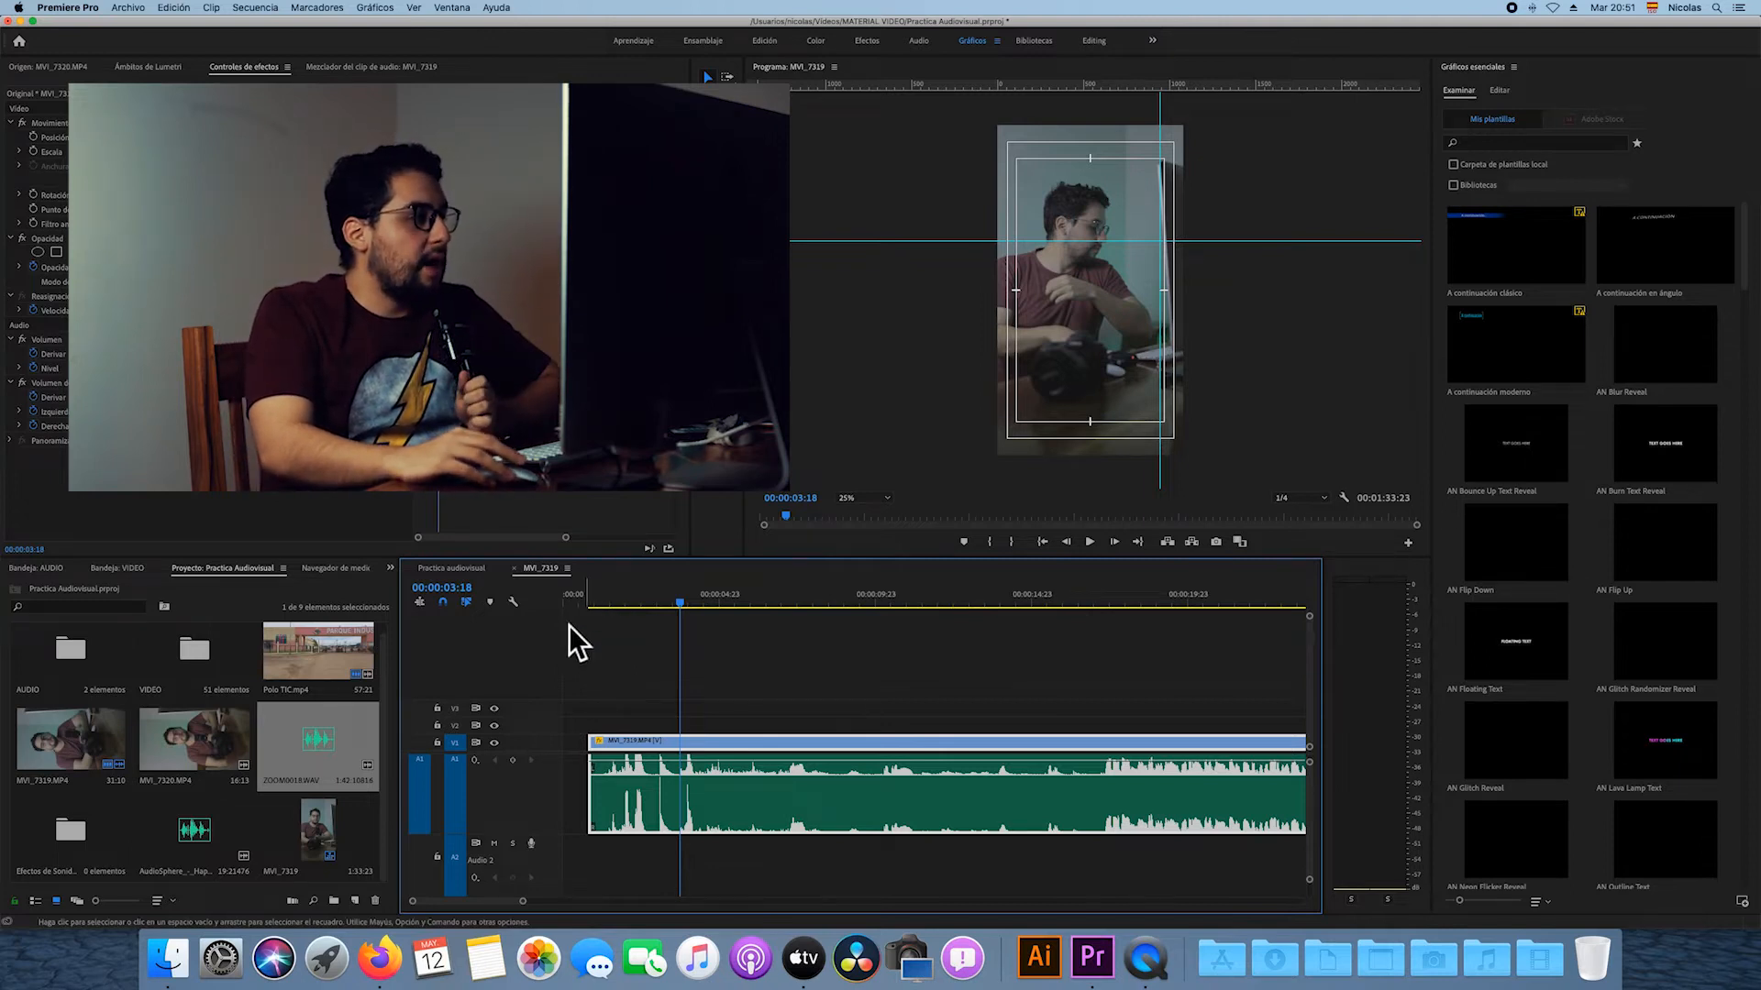
Merge the MVI_7319.MP4 video and the ZOOM0018.WAV recording from the project into one combined clip.
left_click(410, 587)
left_click_drag(410, 587, 459, 587)
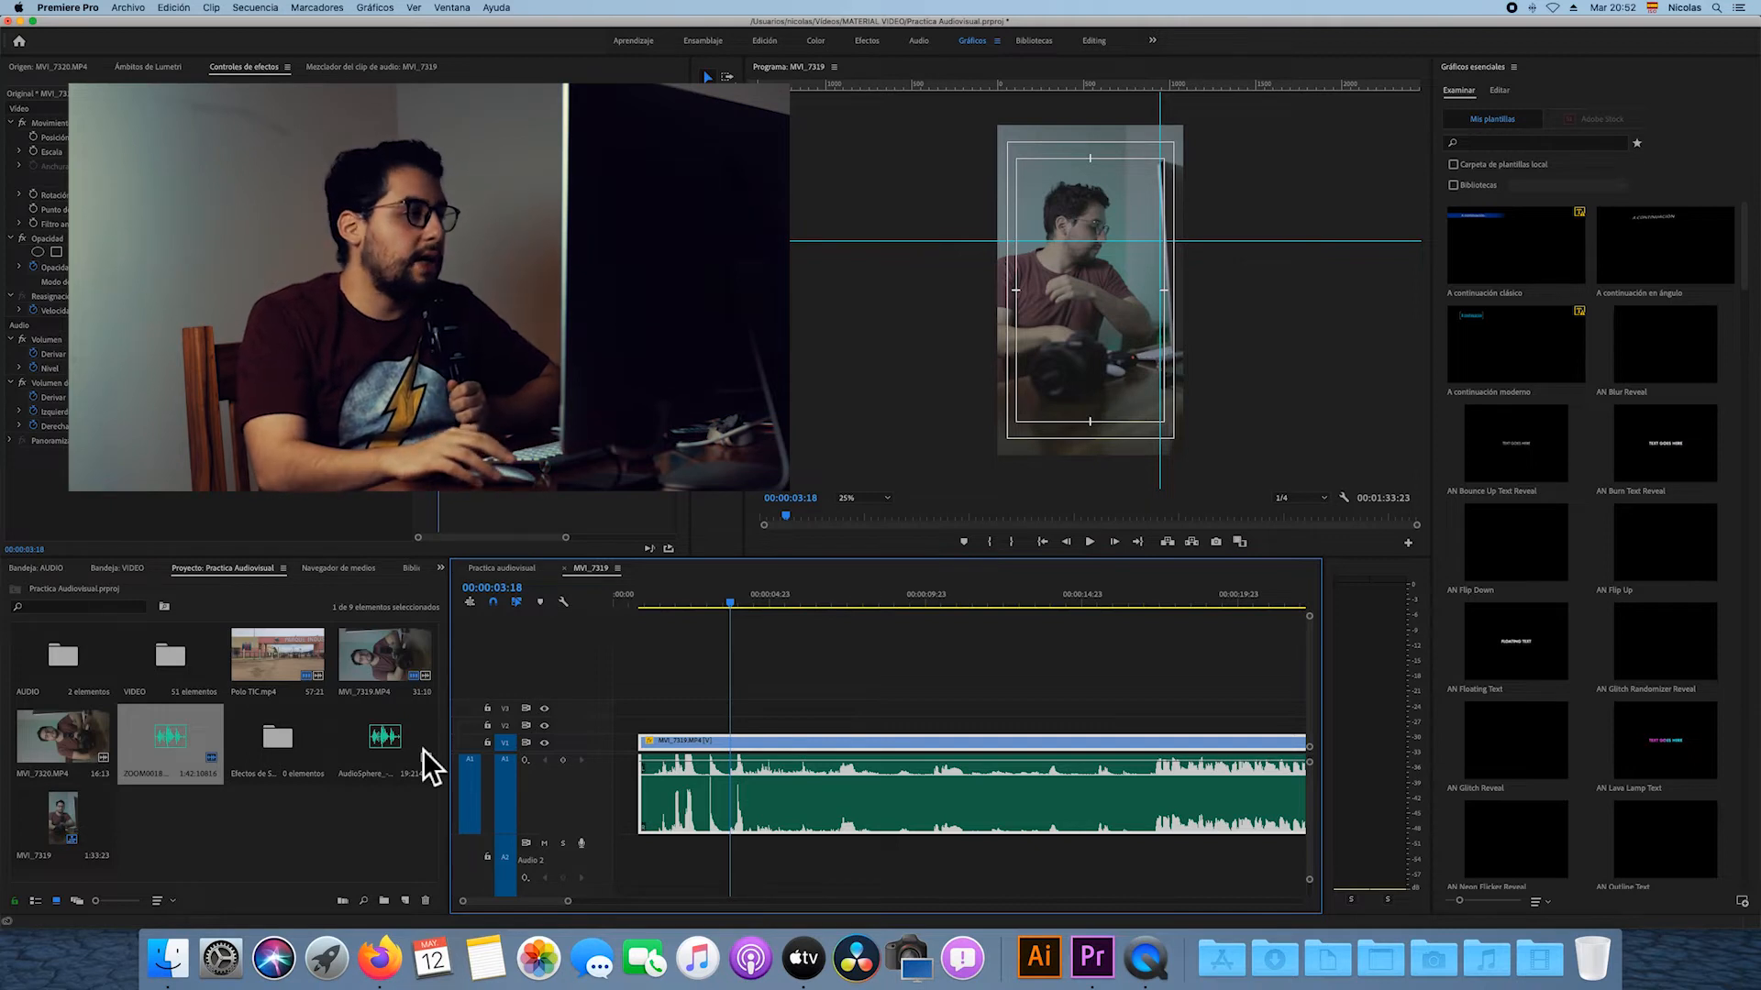
left_click(387, 674)
left_click(191, 739)
left_click(366, 675, "super")
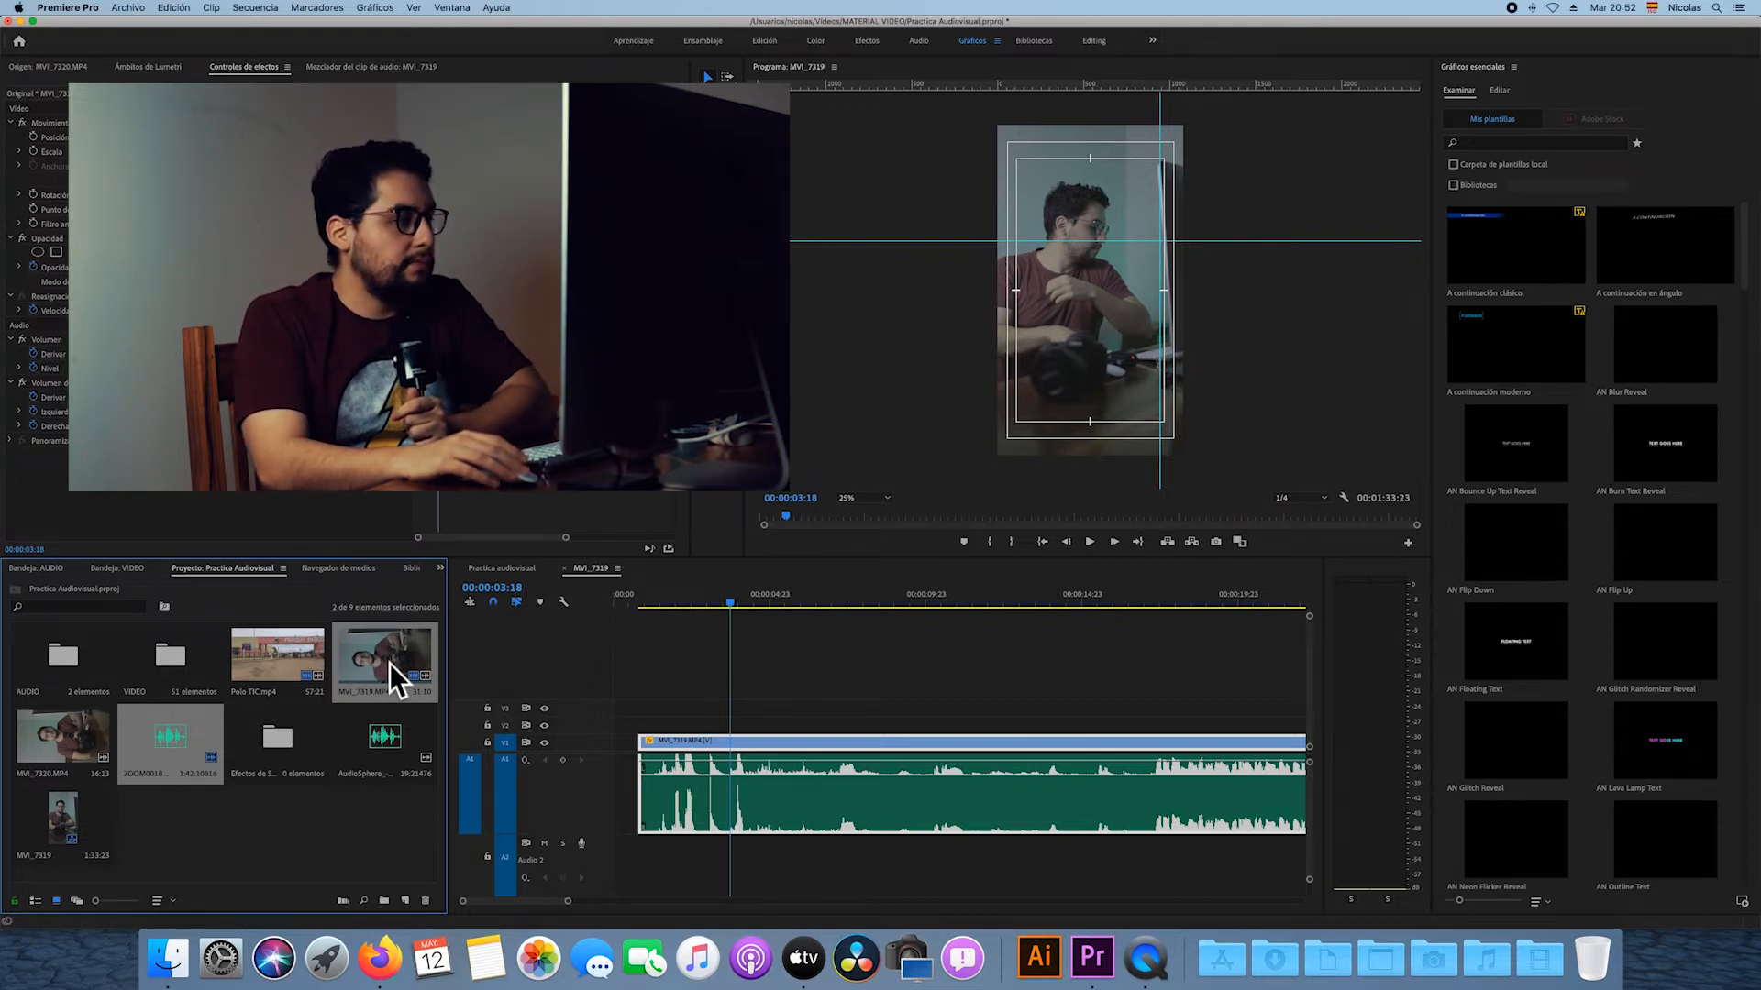
right_click(389, 663)
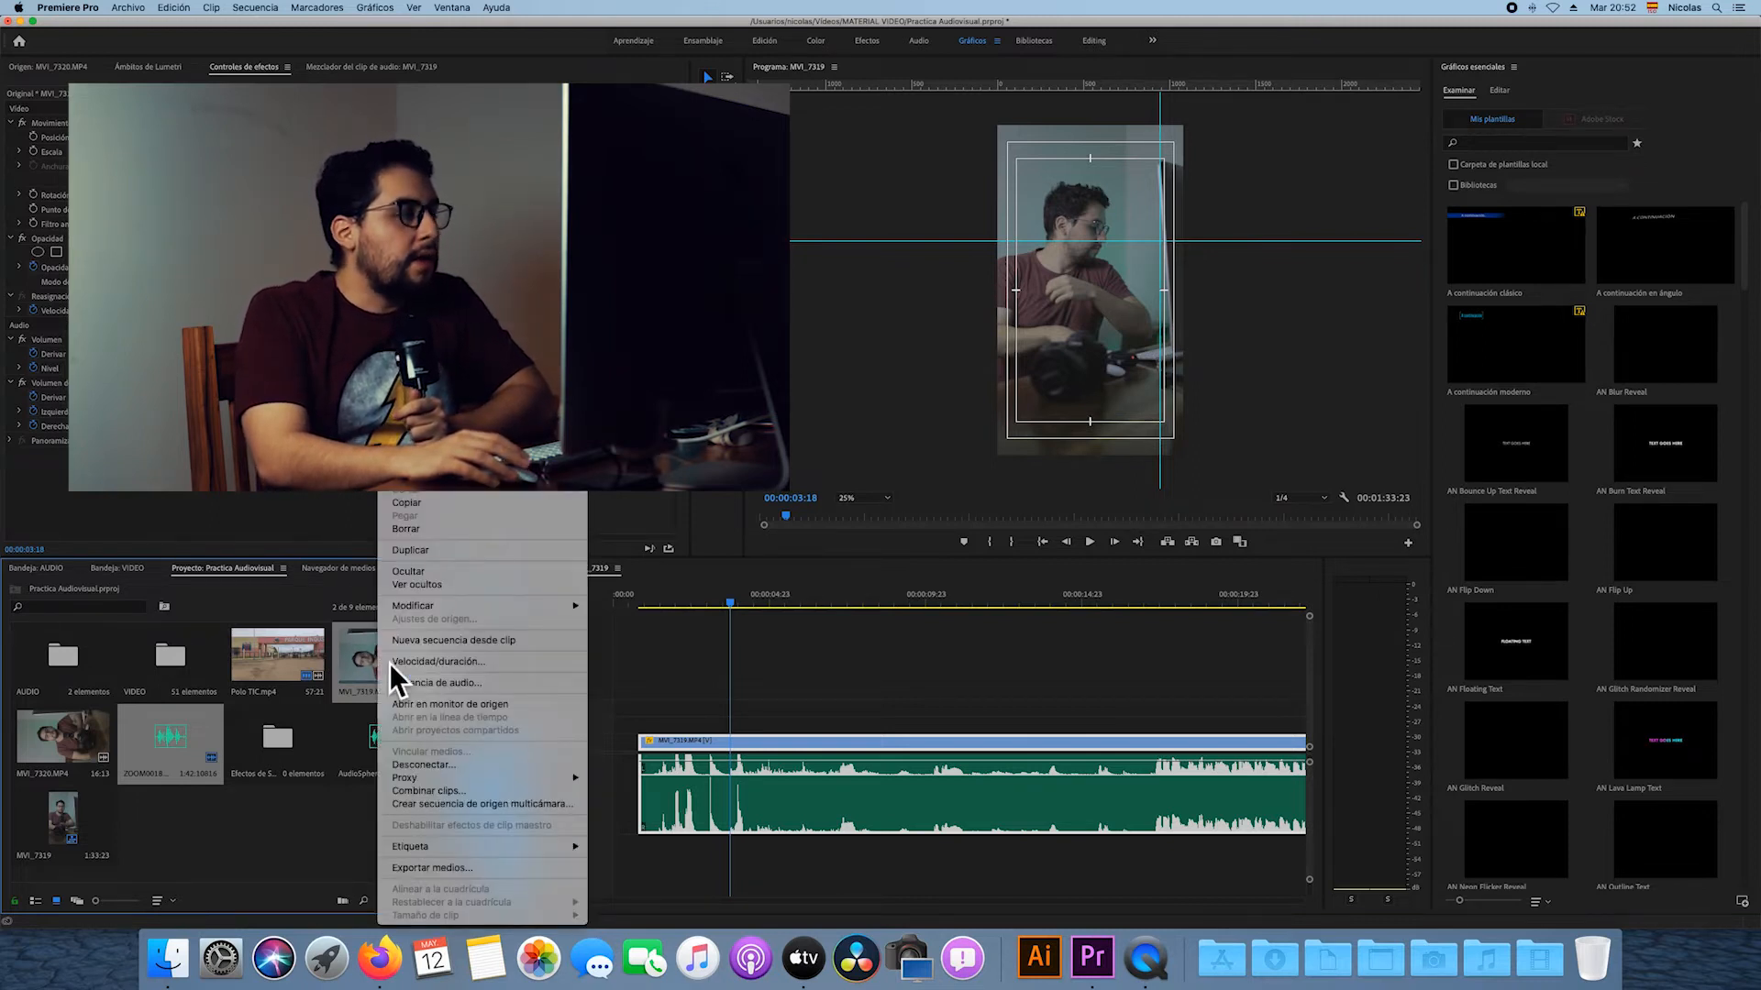
left_click(463, 793)
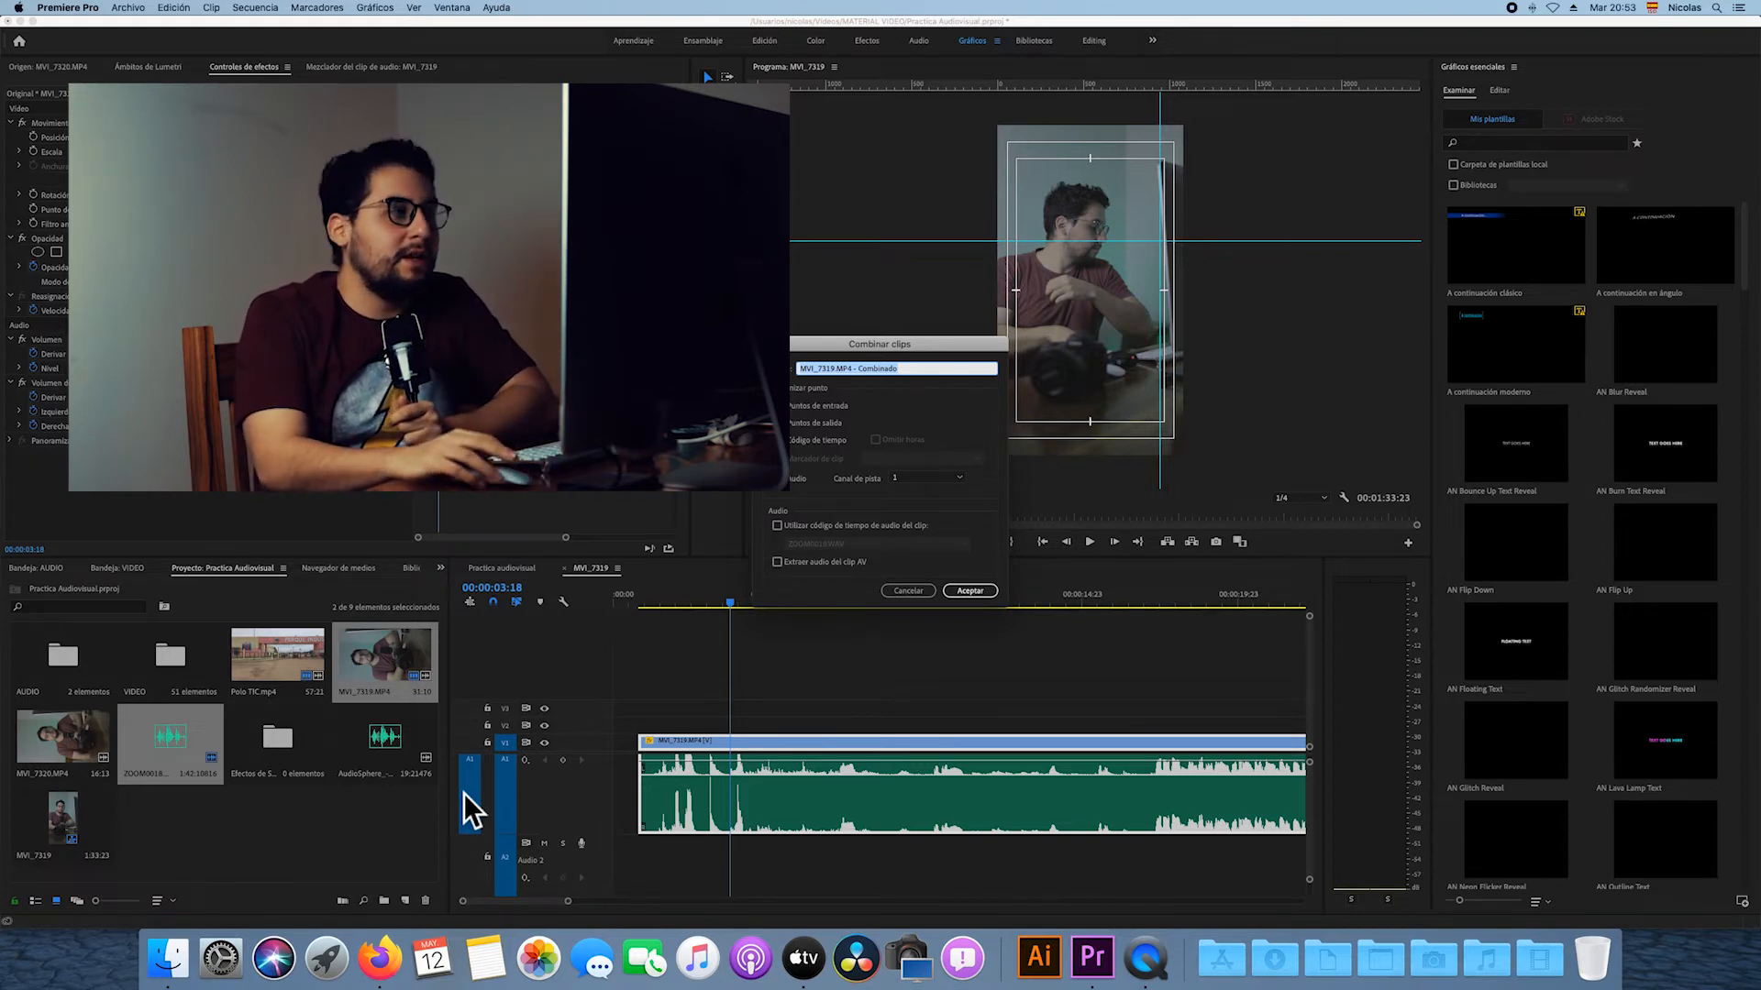
left_click(995, 595)
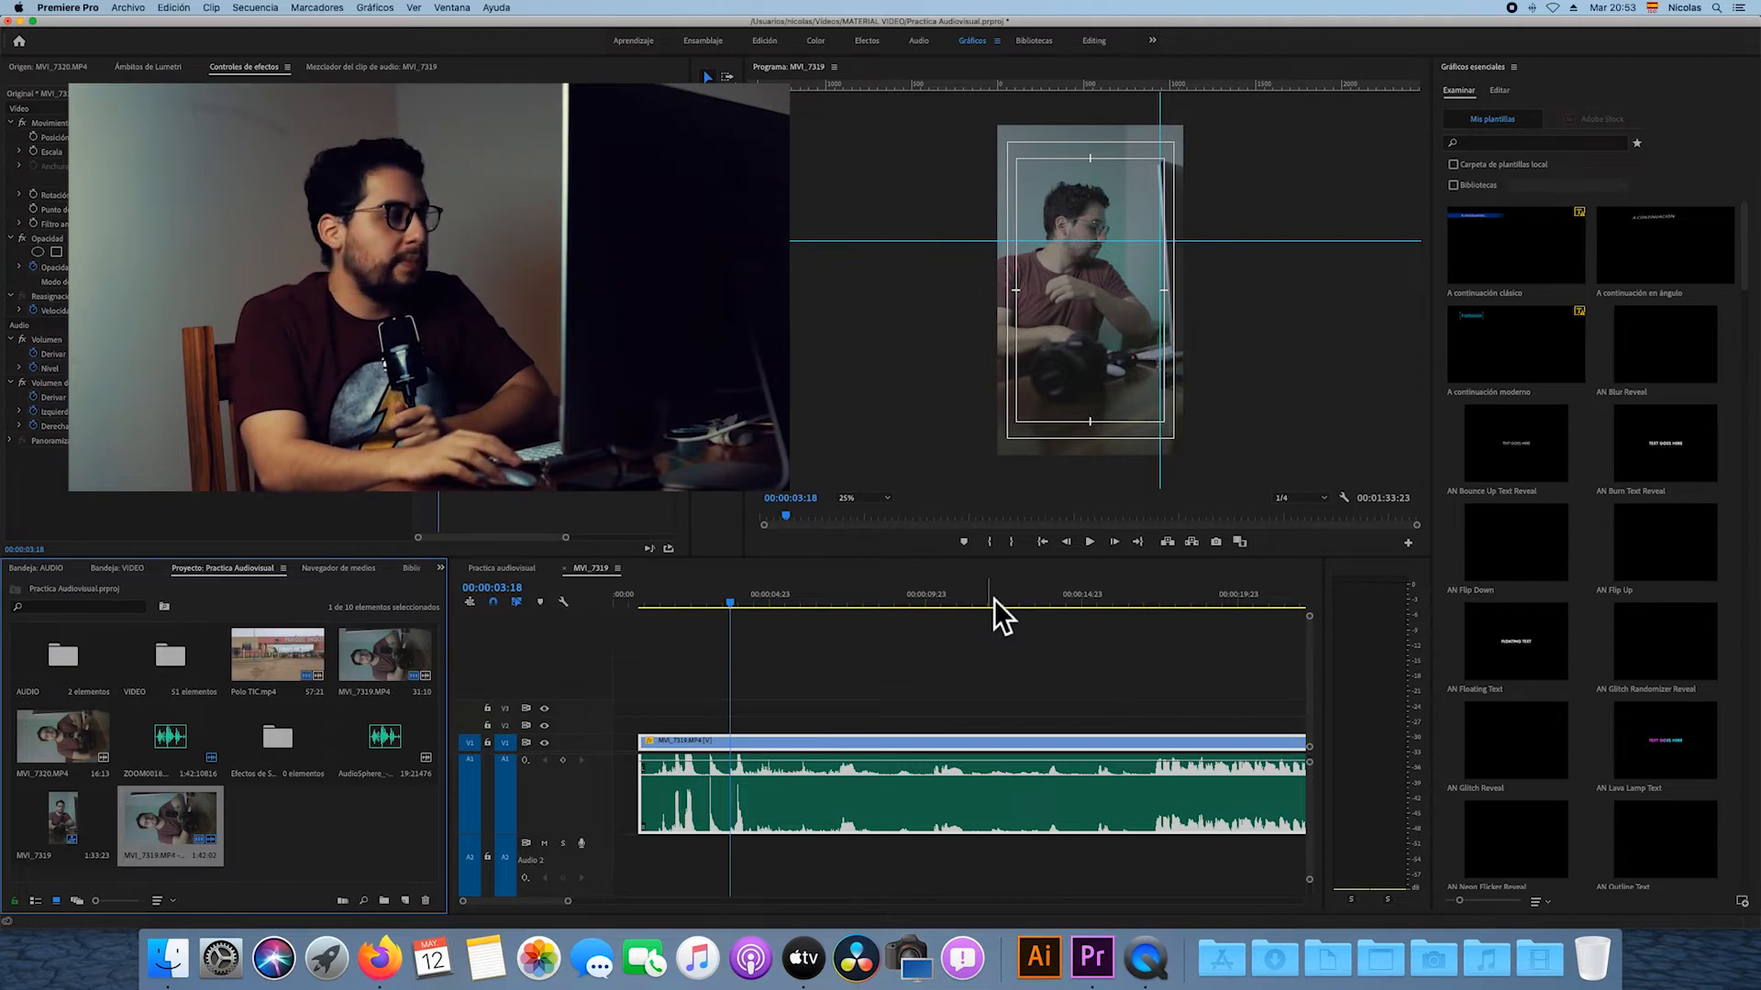
Create a new sequence from the combined clip and set its frame size to 1080 by 1920.
right_click(172, 824)
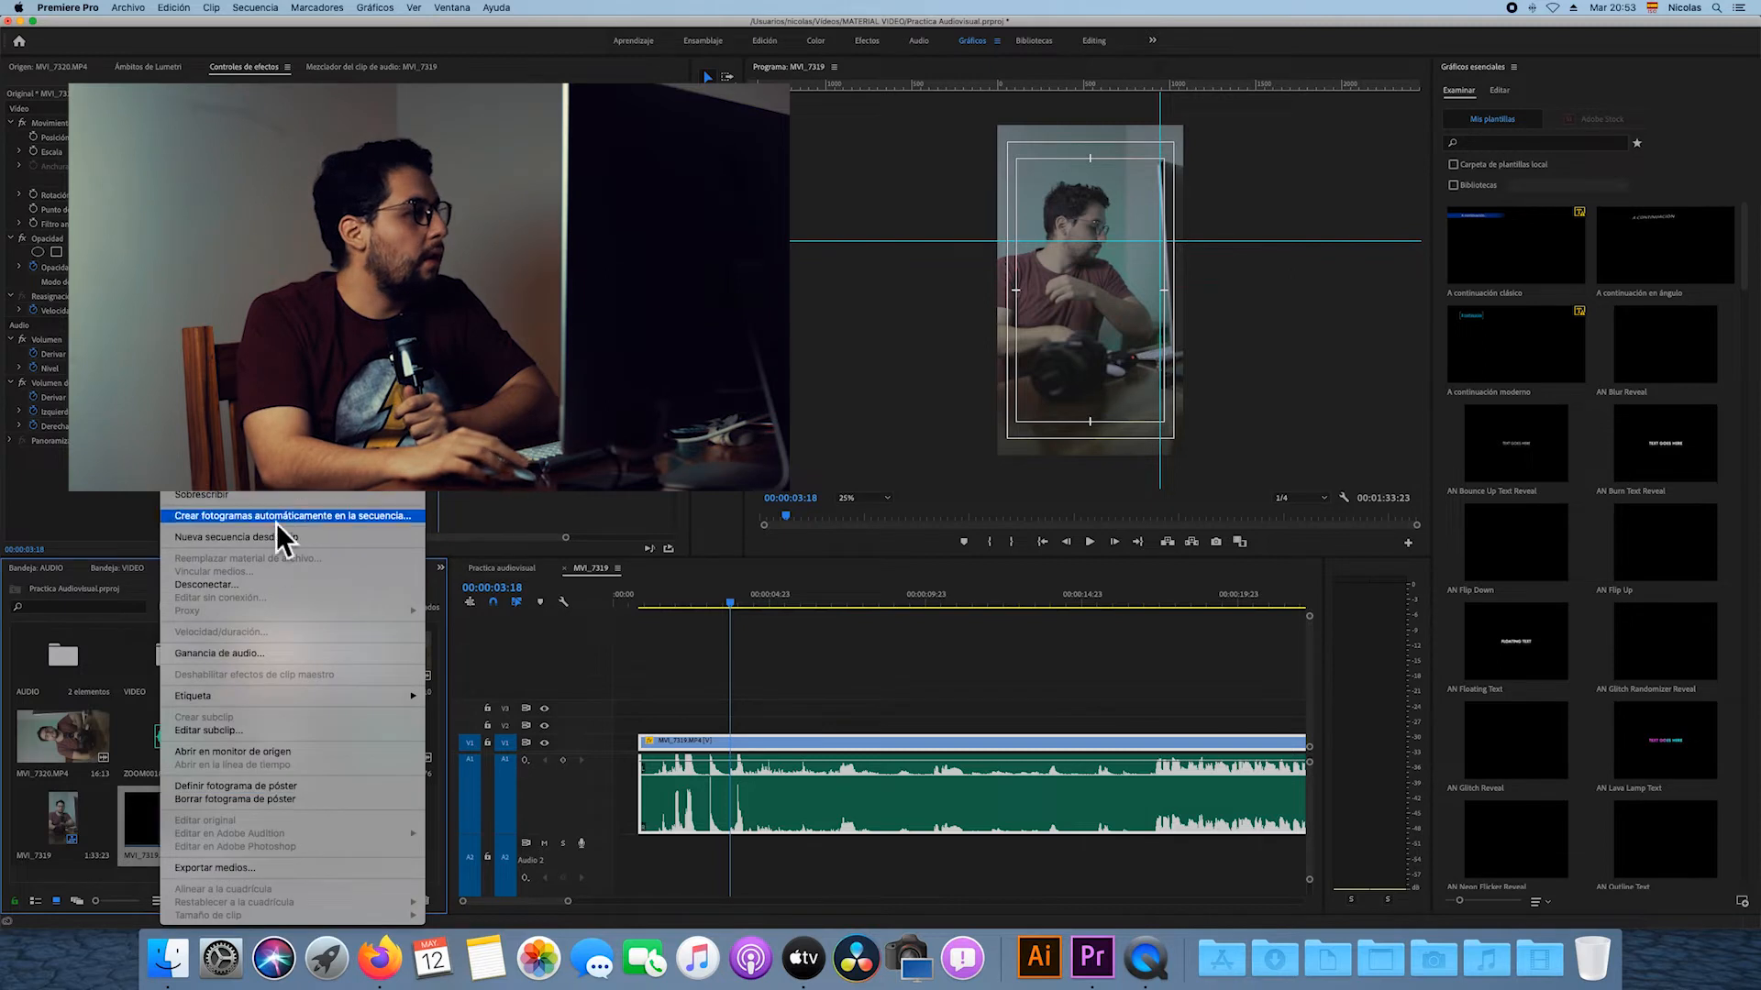
left_click(286, 555)
left_click(255, 8)
type("1080")
key("Tab")
type("1920")
key("Return")
left_click(1014, 499)
Examine how the camera clip and the external recording line up near the start of the new sequence.
left_click(641, 598)
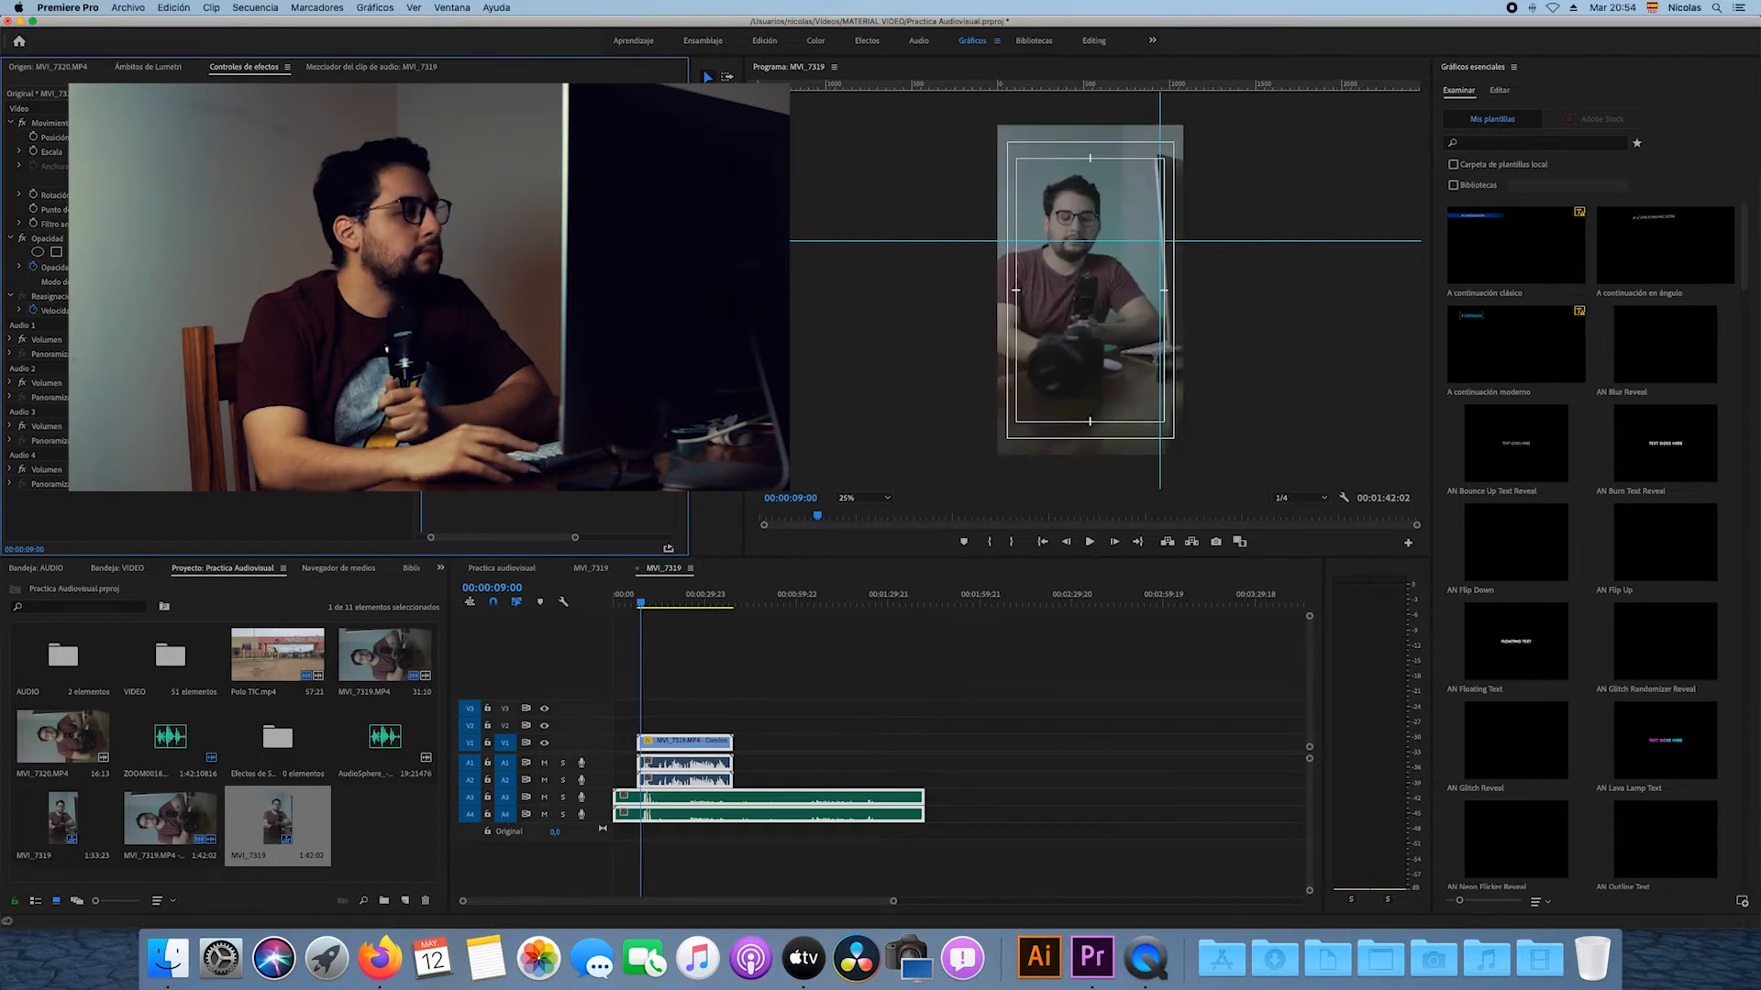
left_click(630, 598)
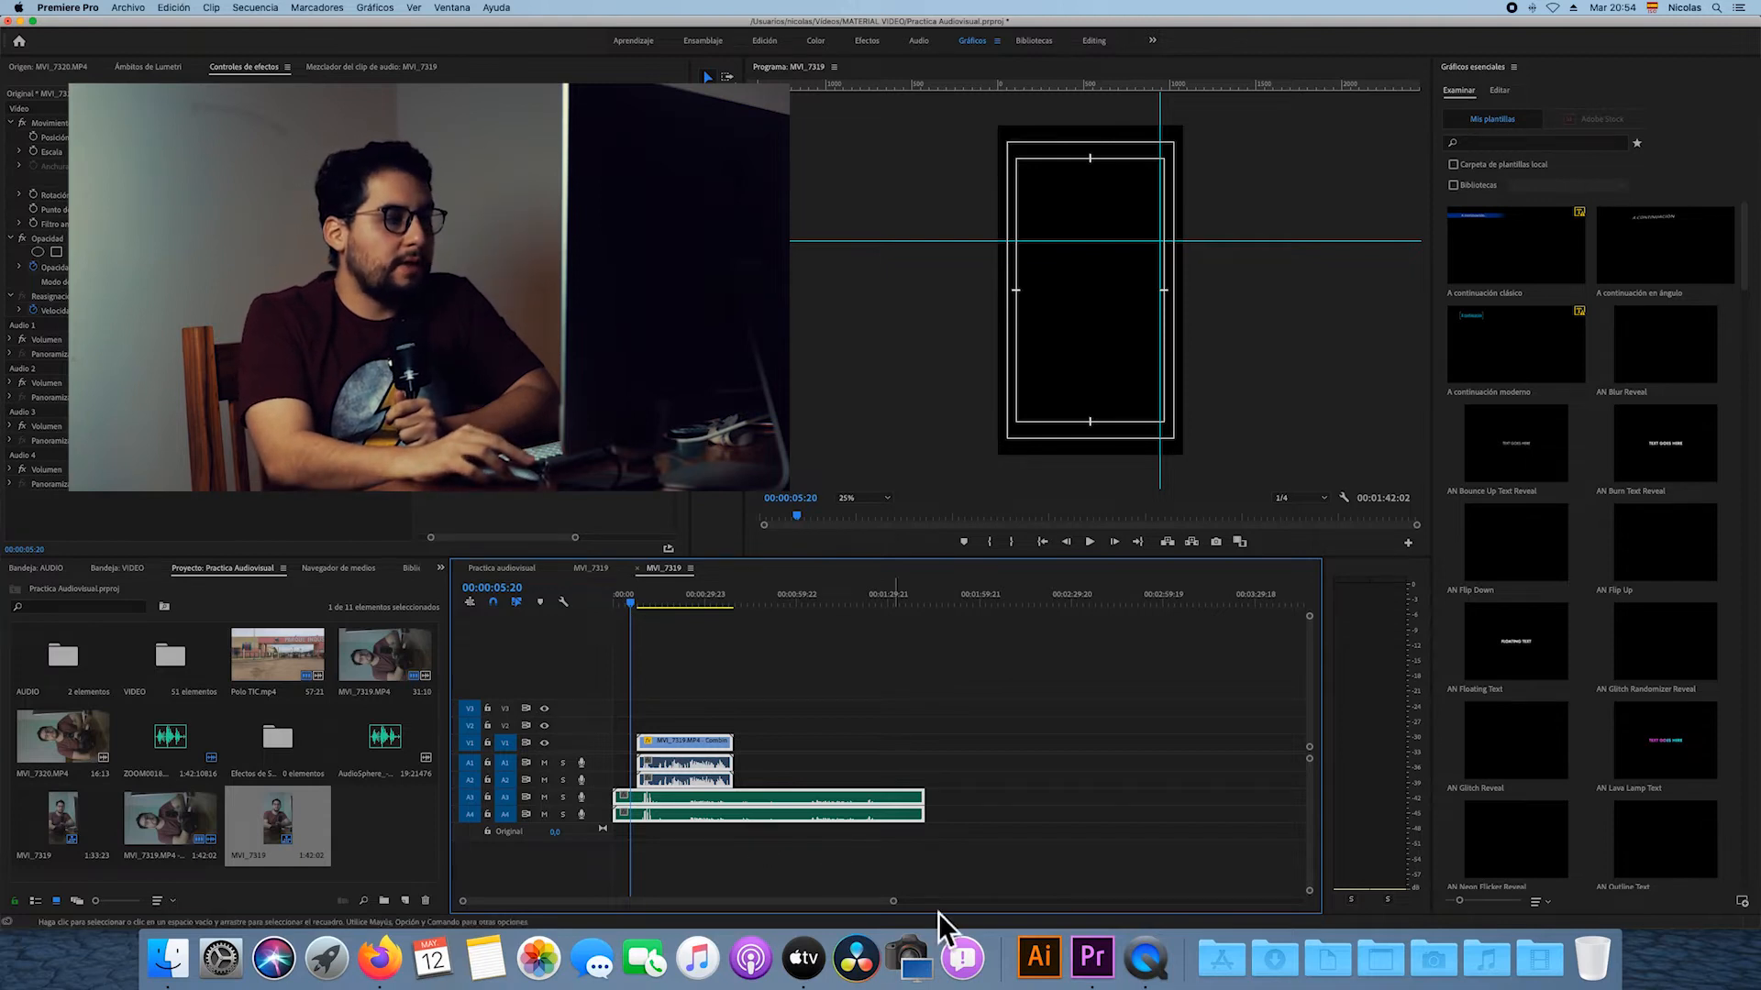
left_click_drag(894, 902, 783, 908)
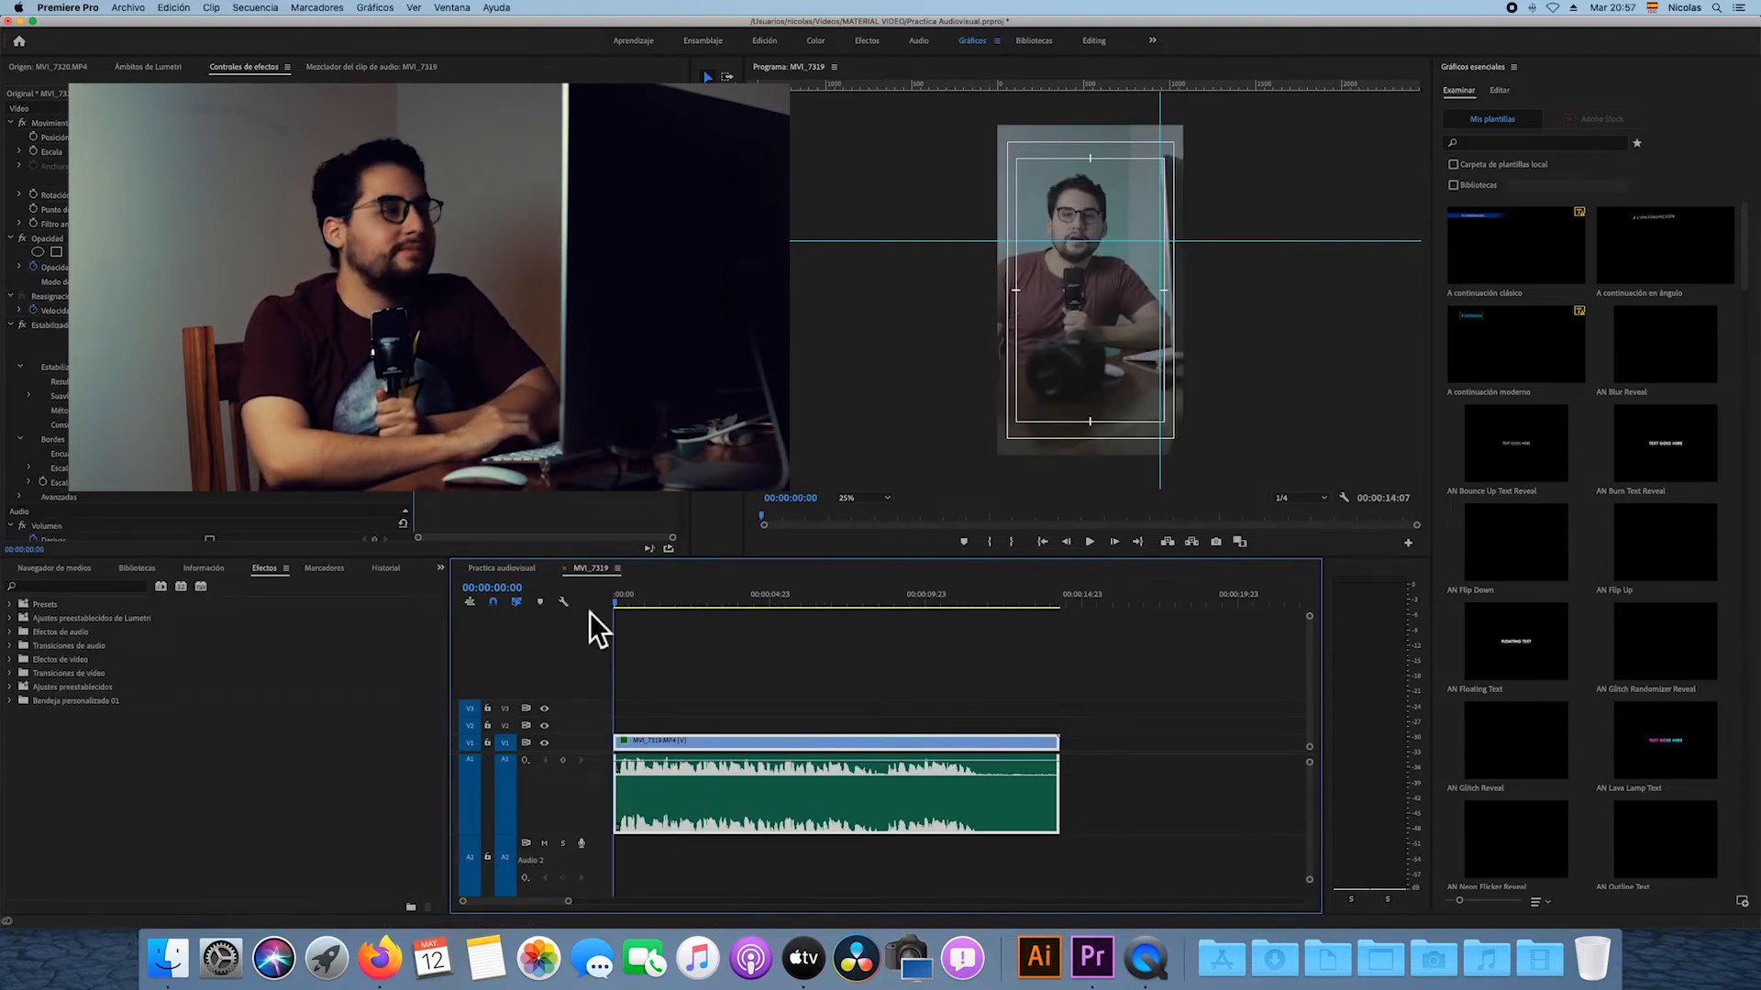
Play the edited MVI_7319 sequence to 00:00:11:18 and trim the end of its video and audio to that point.
key("space")
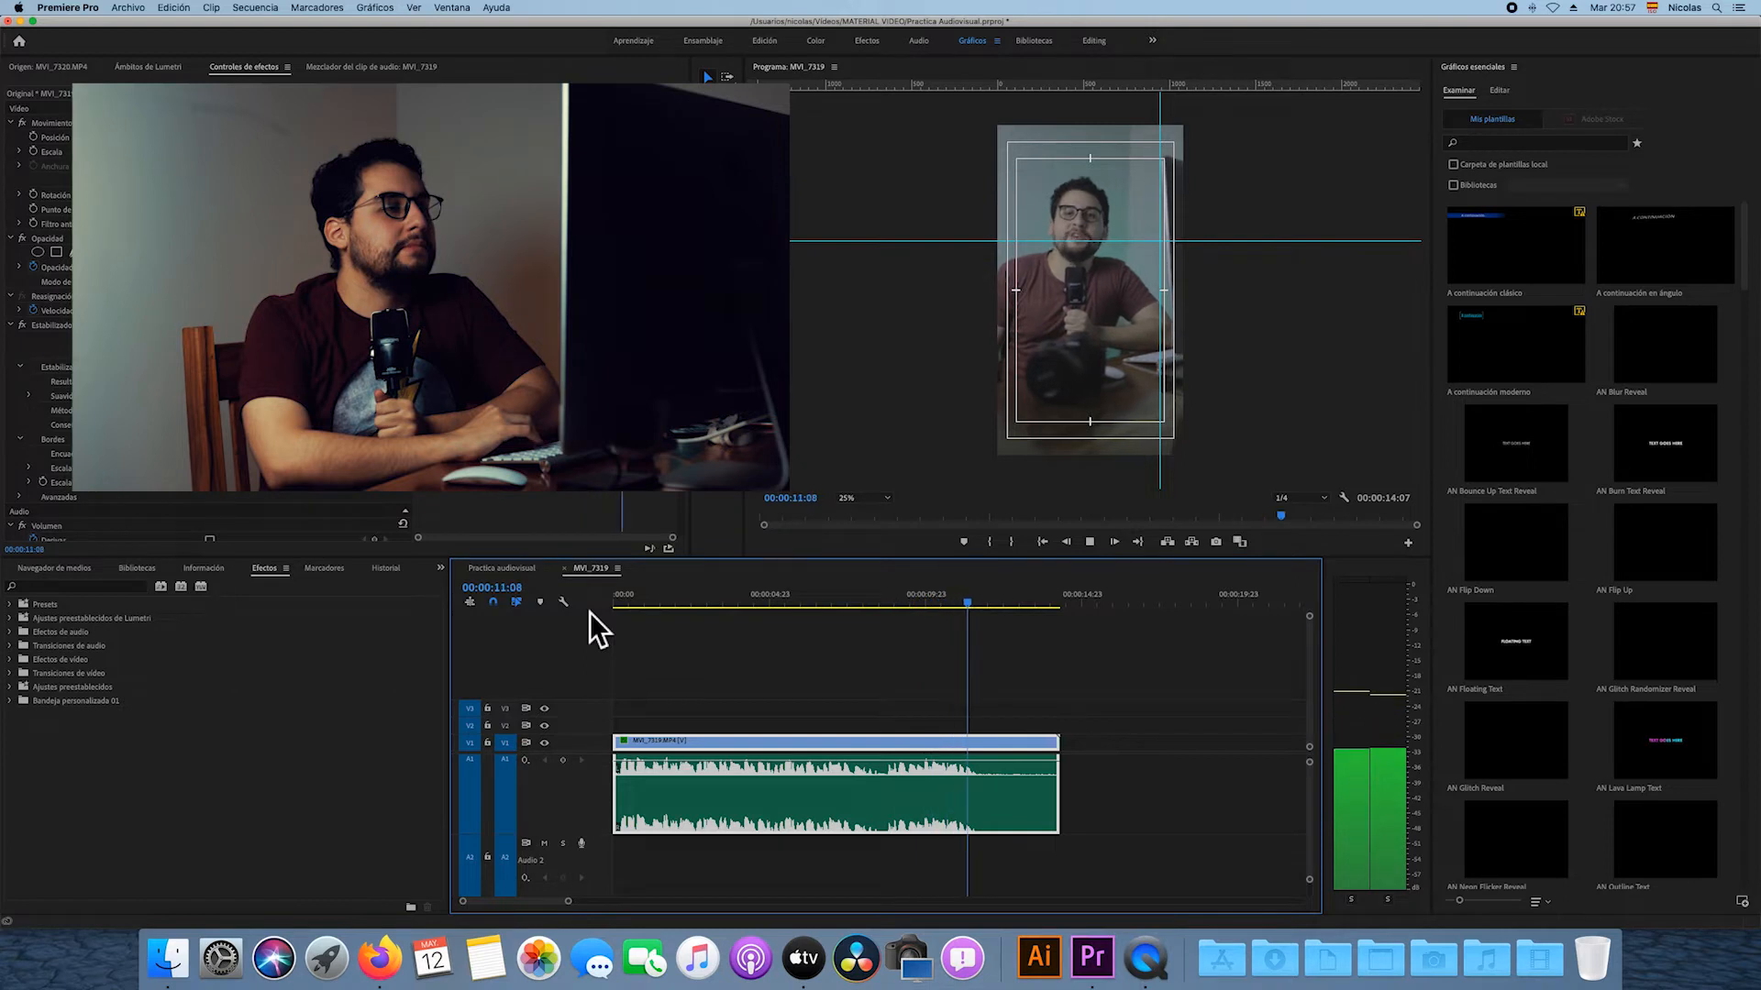
key("space")
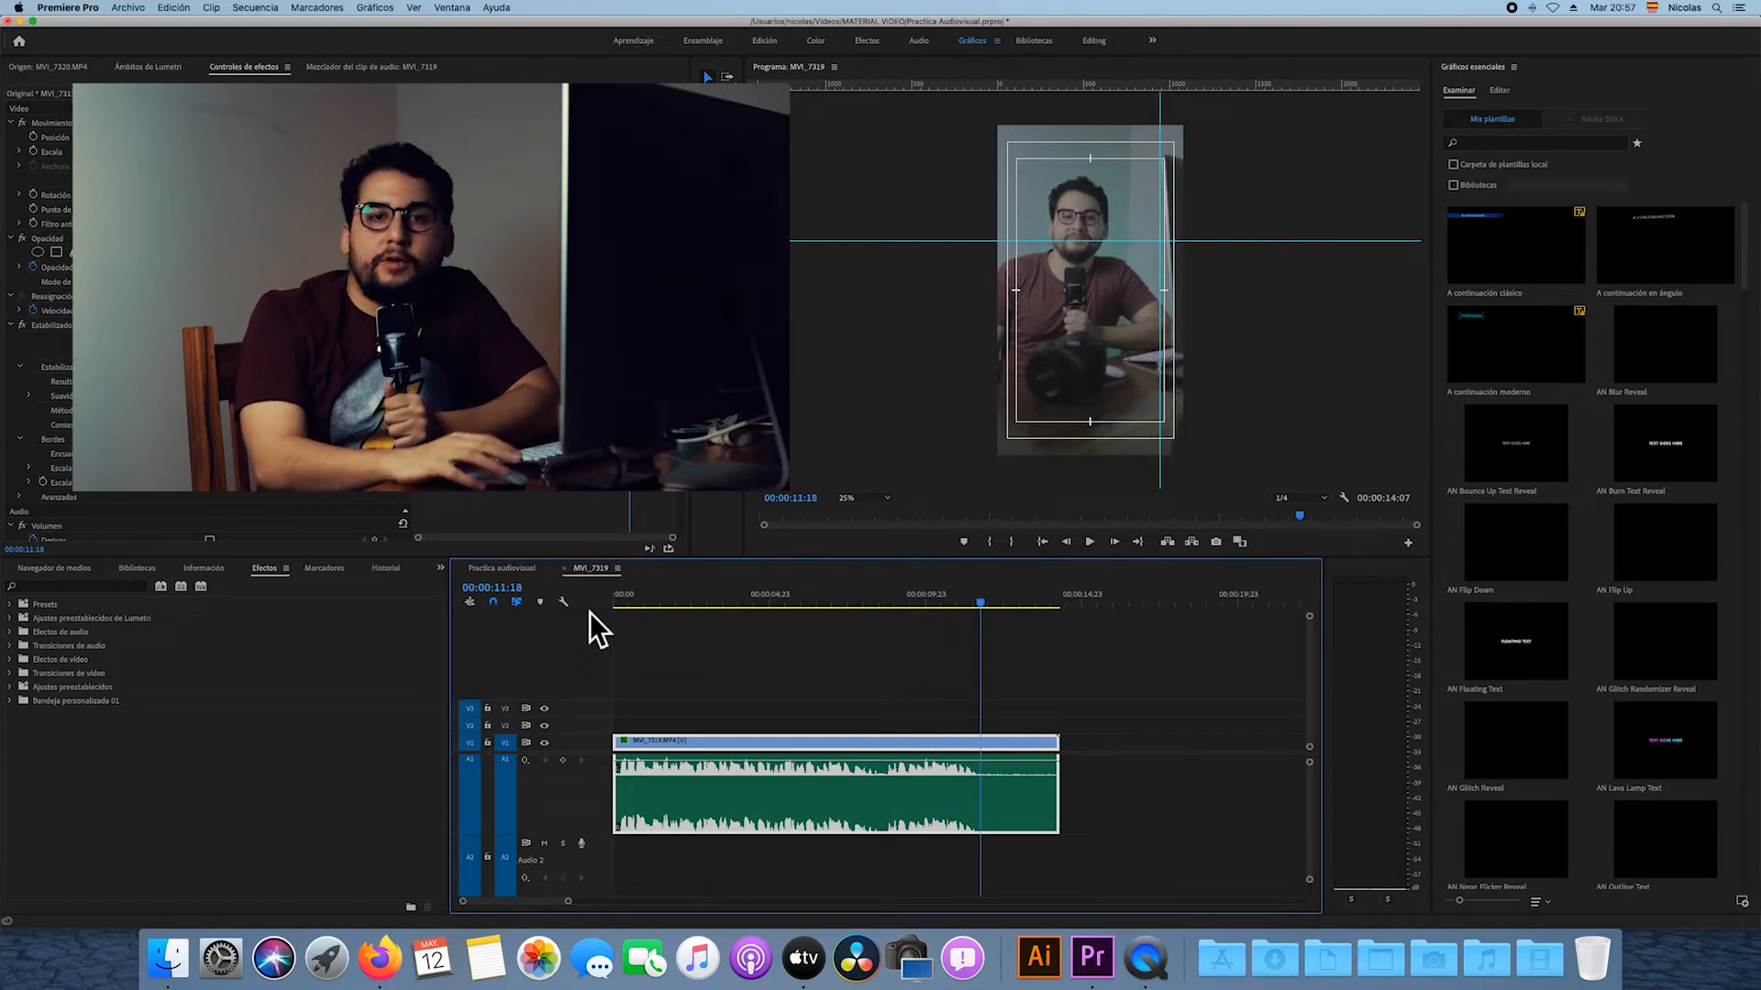
left_click_drag(1056, 788, 979, 788)
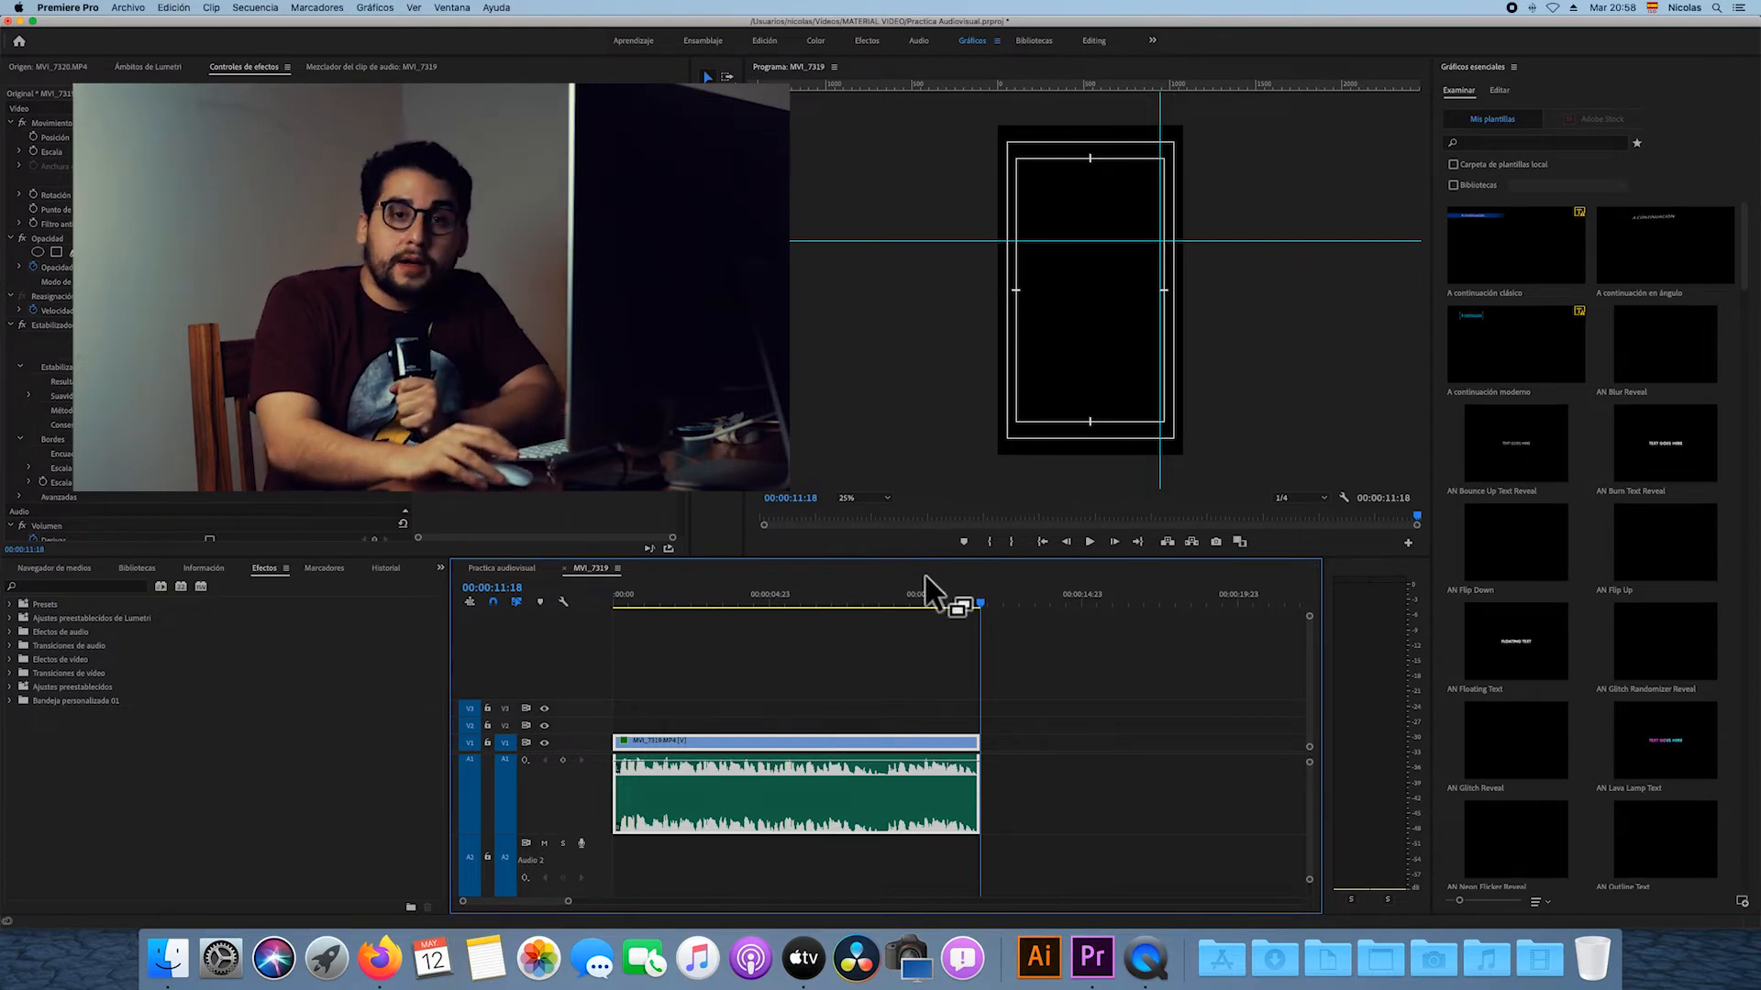
Switch to the Audio workspace and apply the dialogue preset Voz masculina equilibrada to the ZOOM0018.WAV audio clip.
left_click(825, 598)
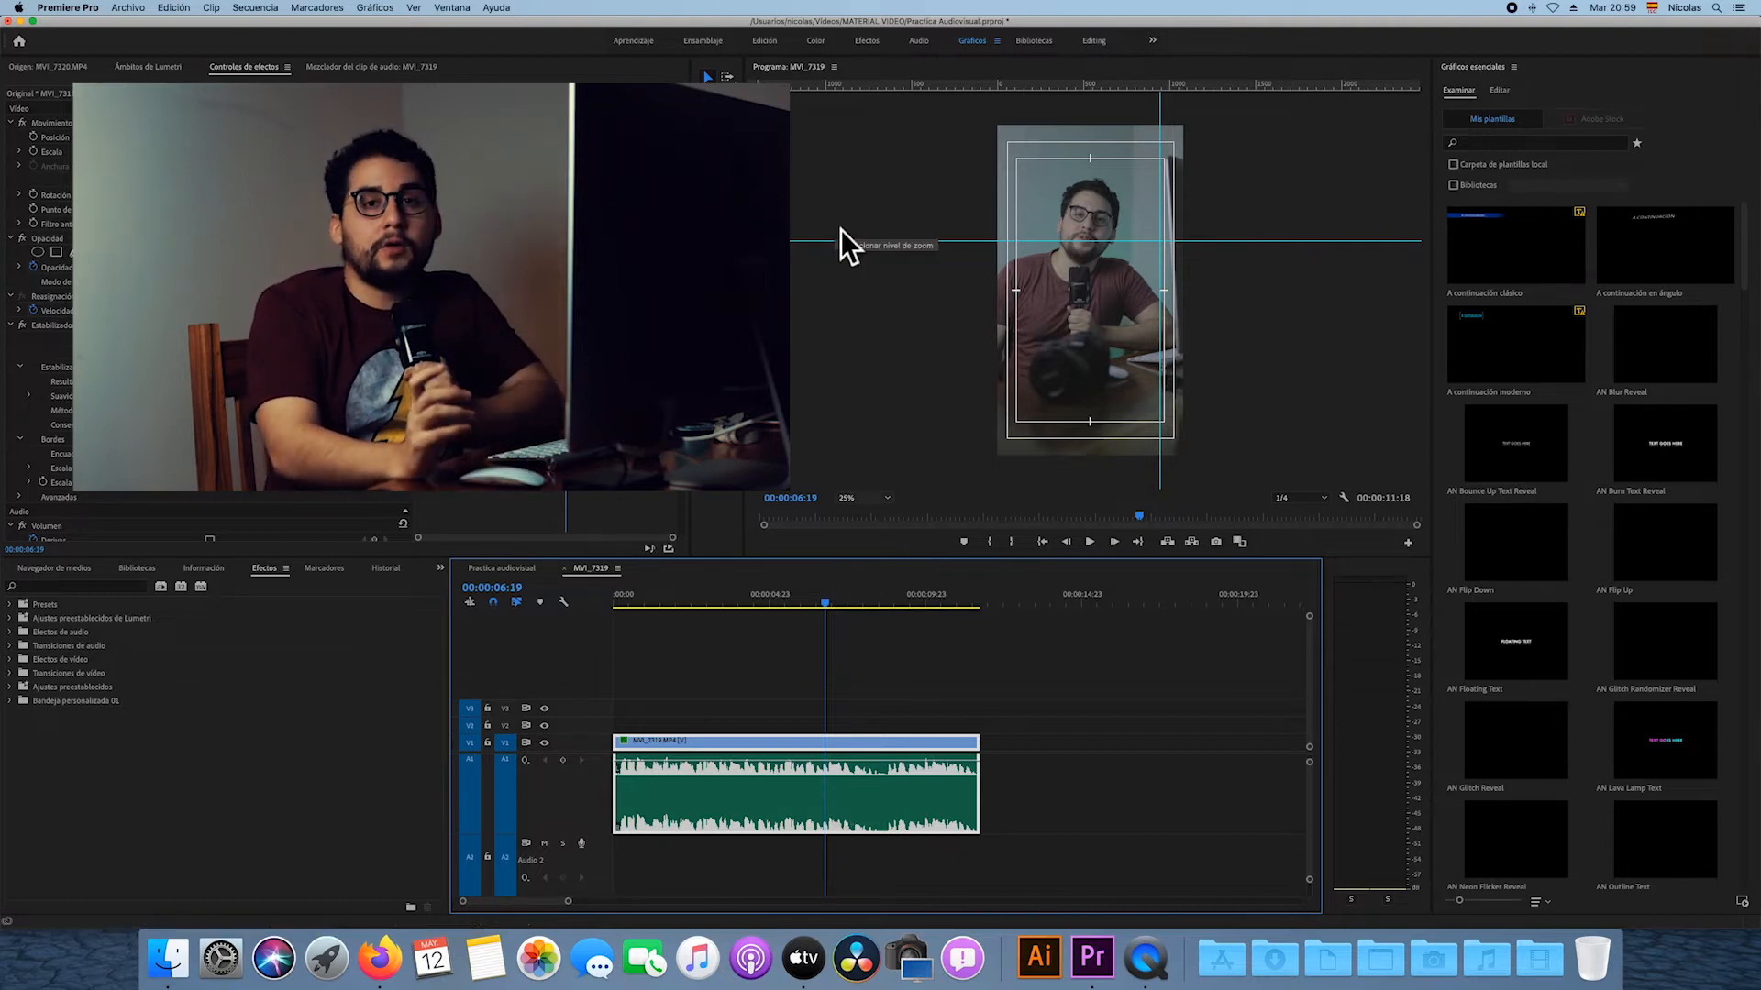
left_click(919, 40)
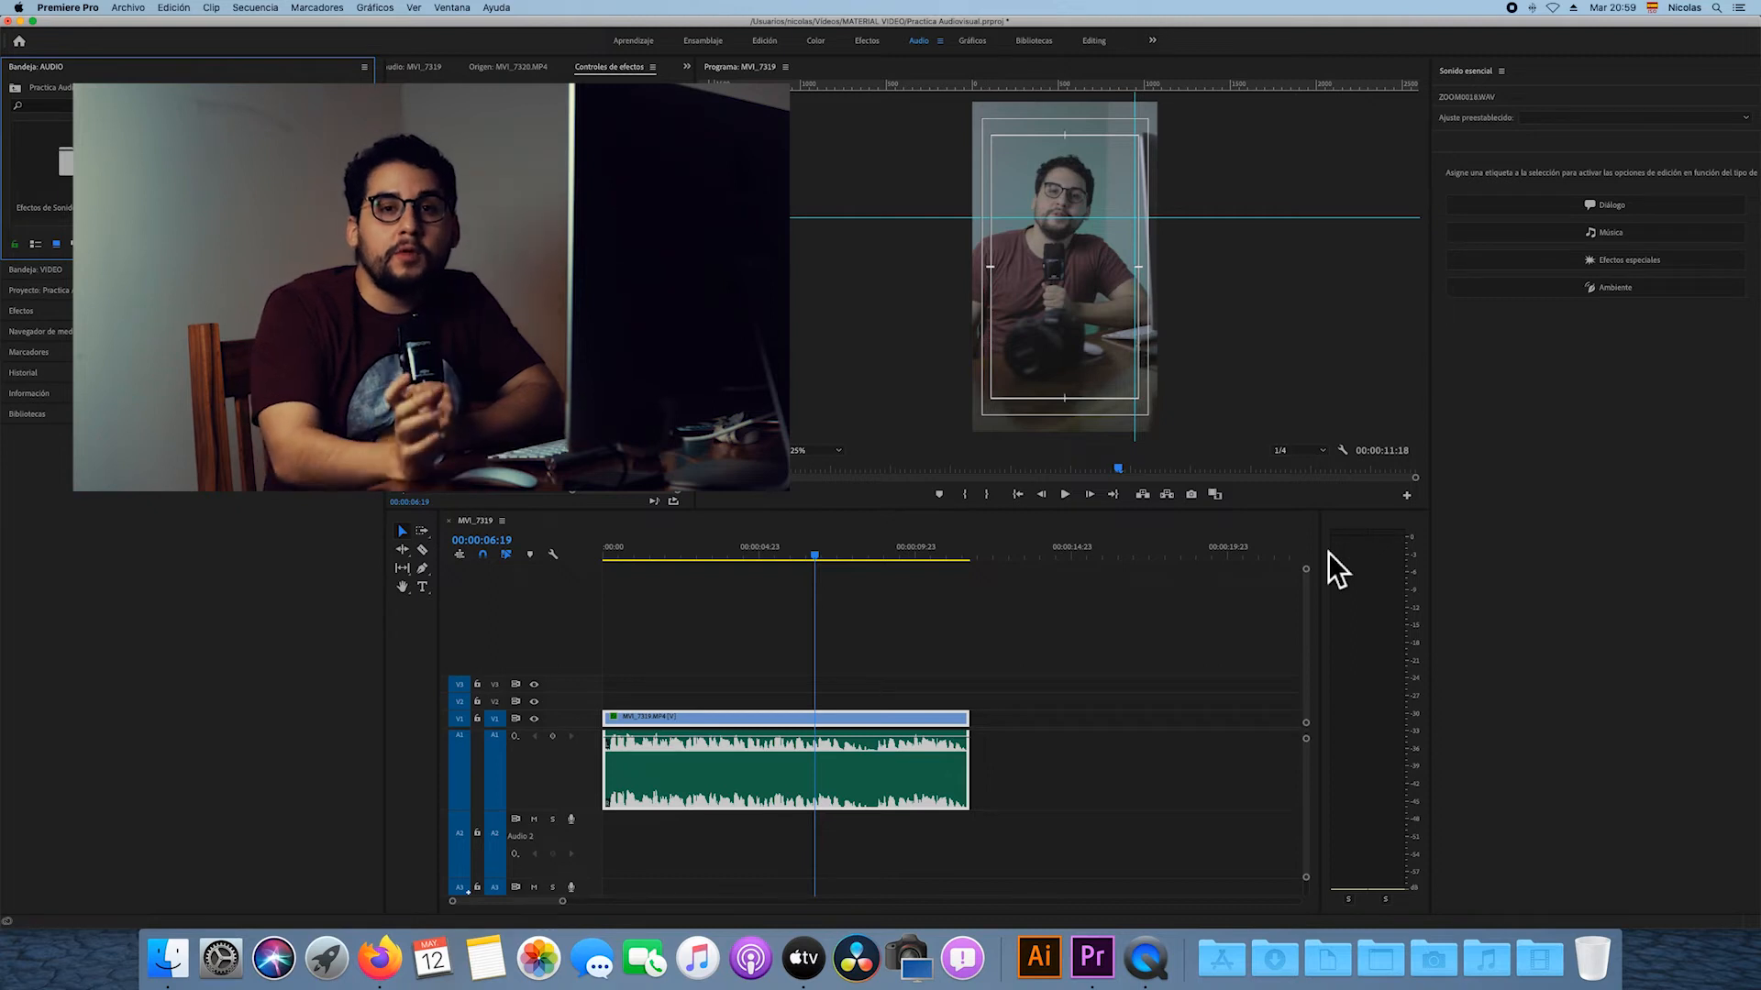
left_click(928, 757)
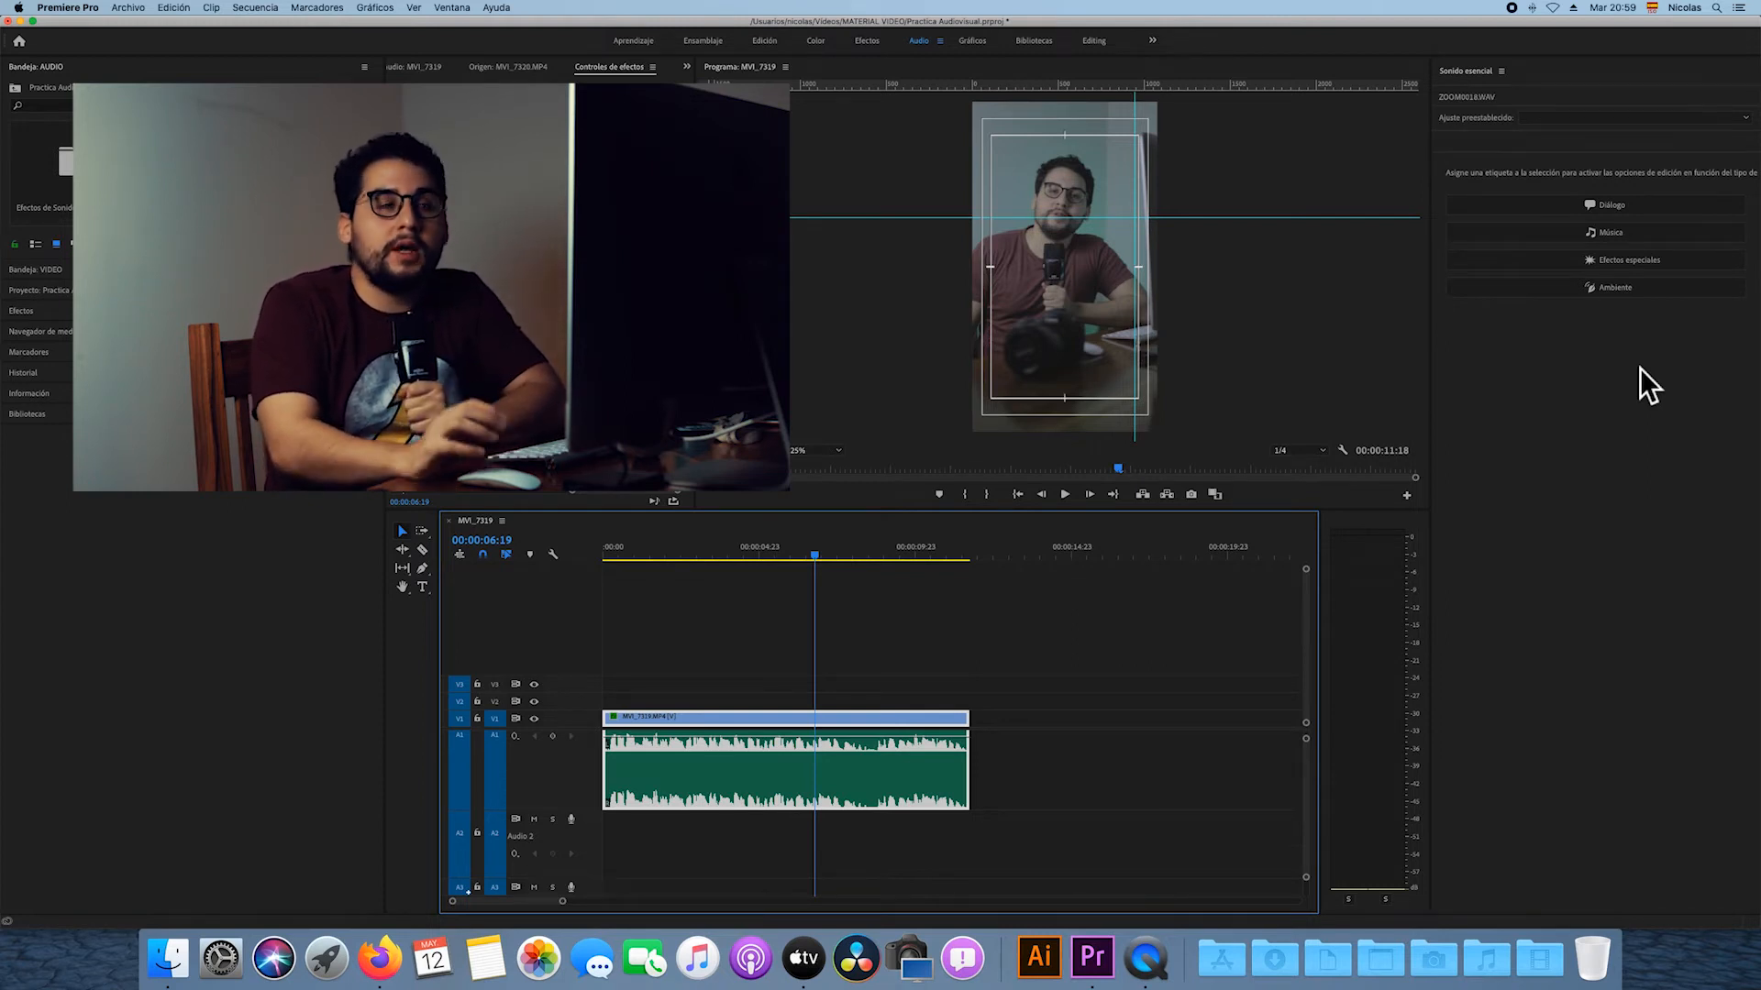
left_click(1619, 123)
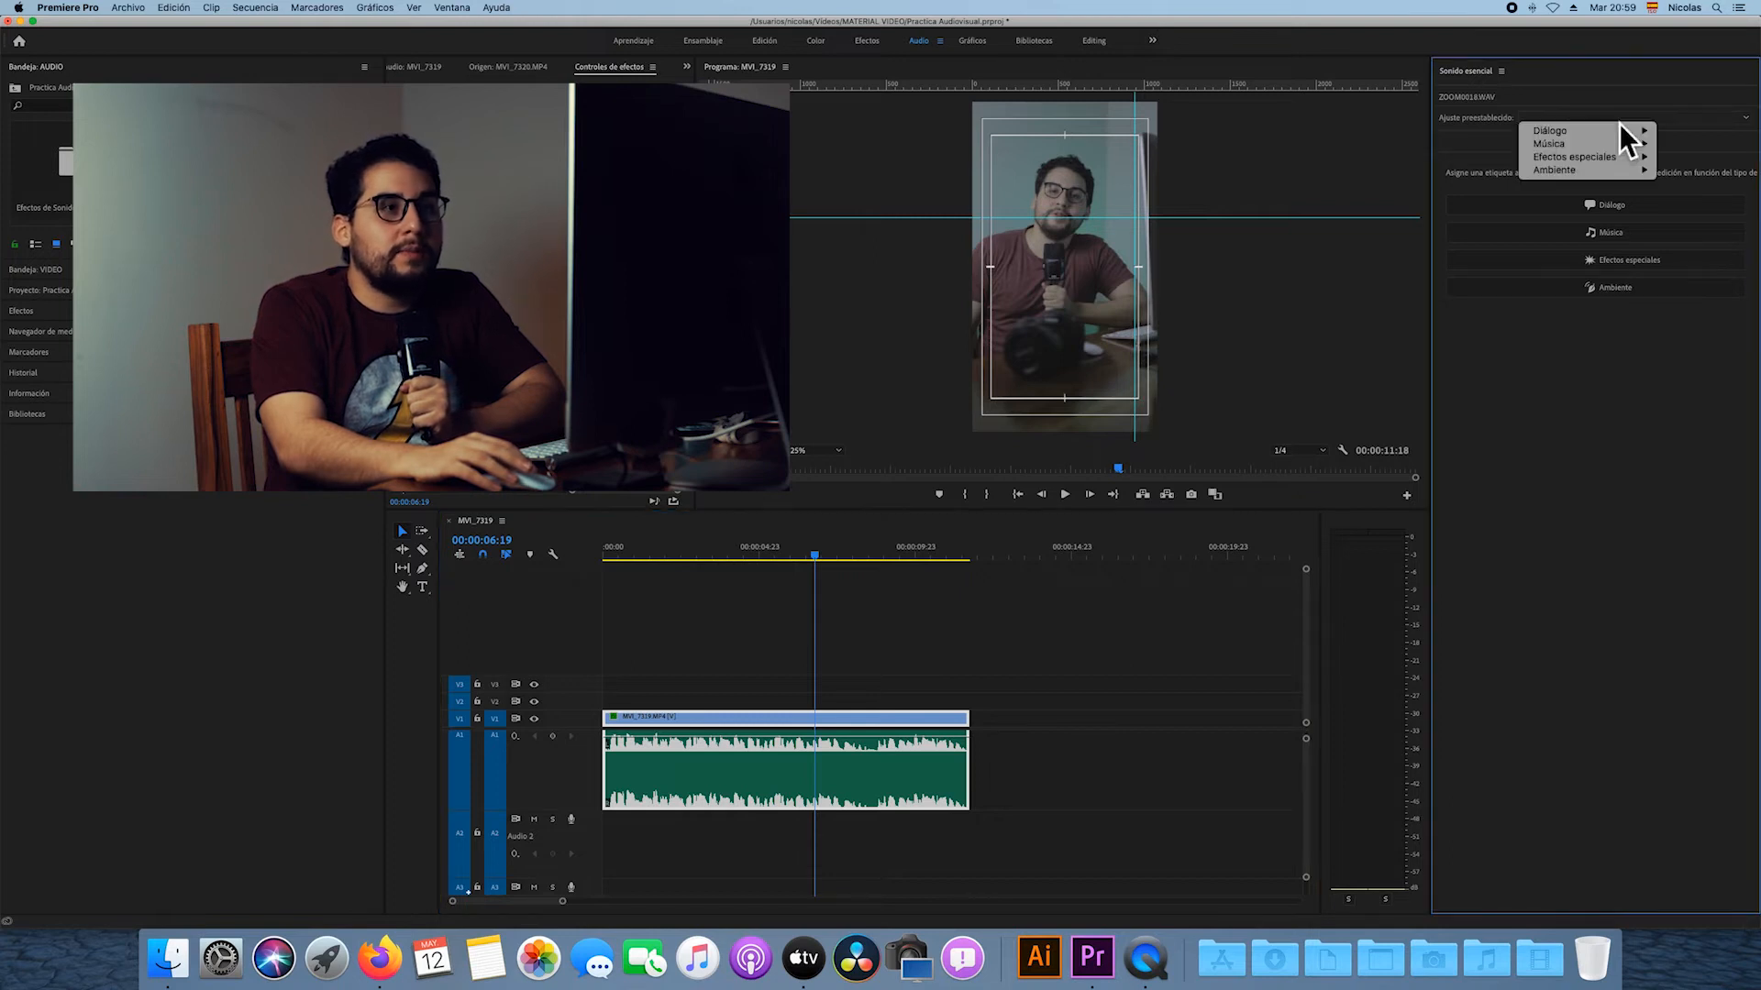
mouse_move(1611, 135)
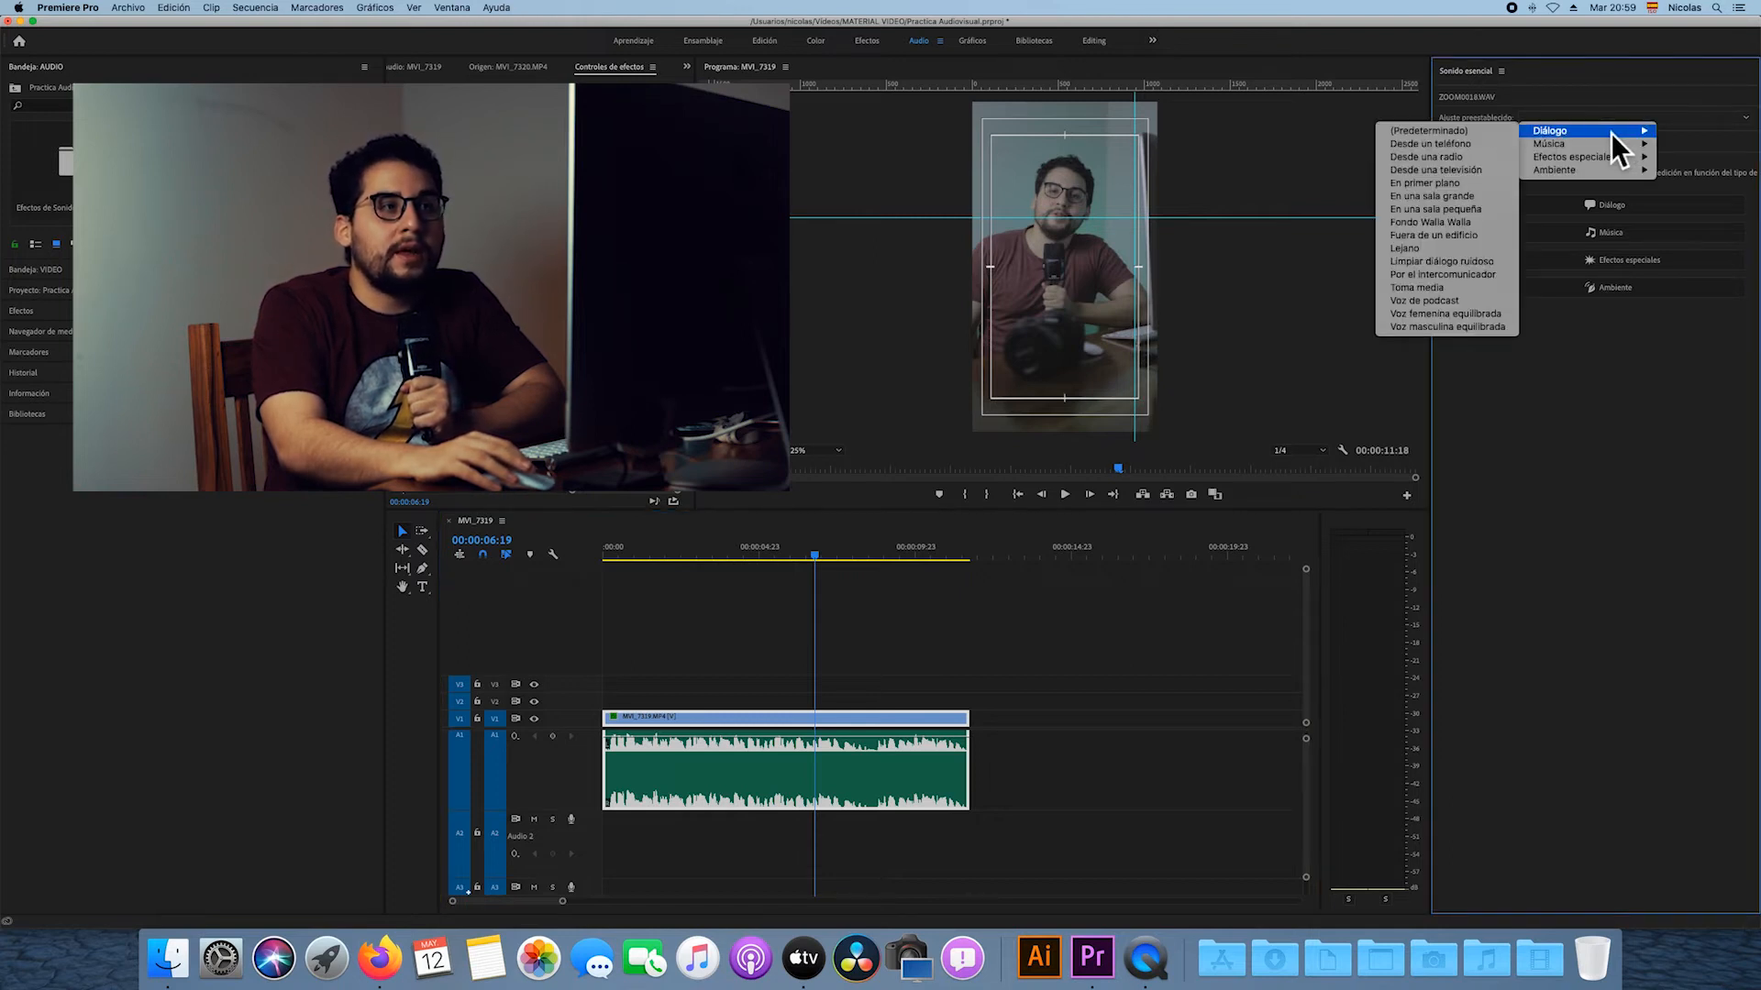
left_click(1493, 328)
Raise the system volume and play the sequence from its start to listen to the enhanced voice.
left_click(598, 556)
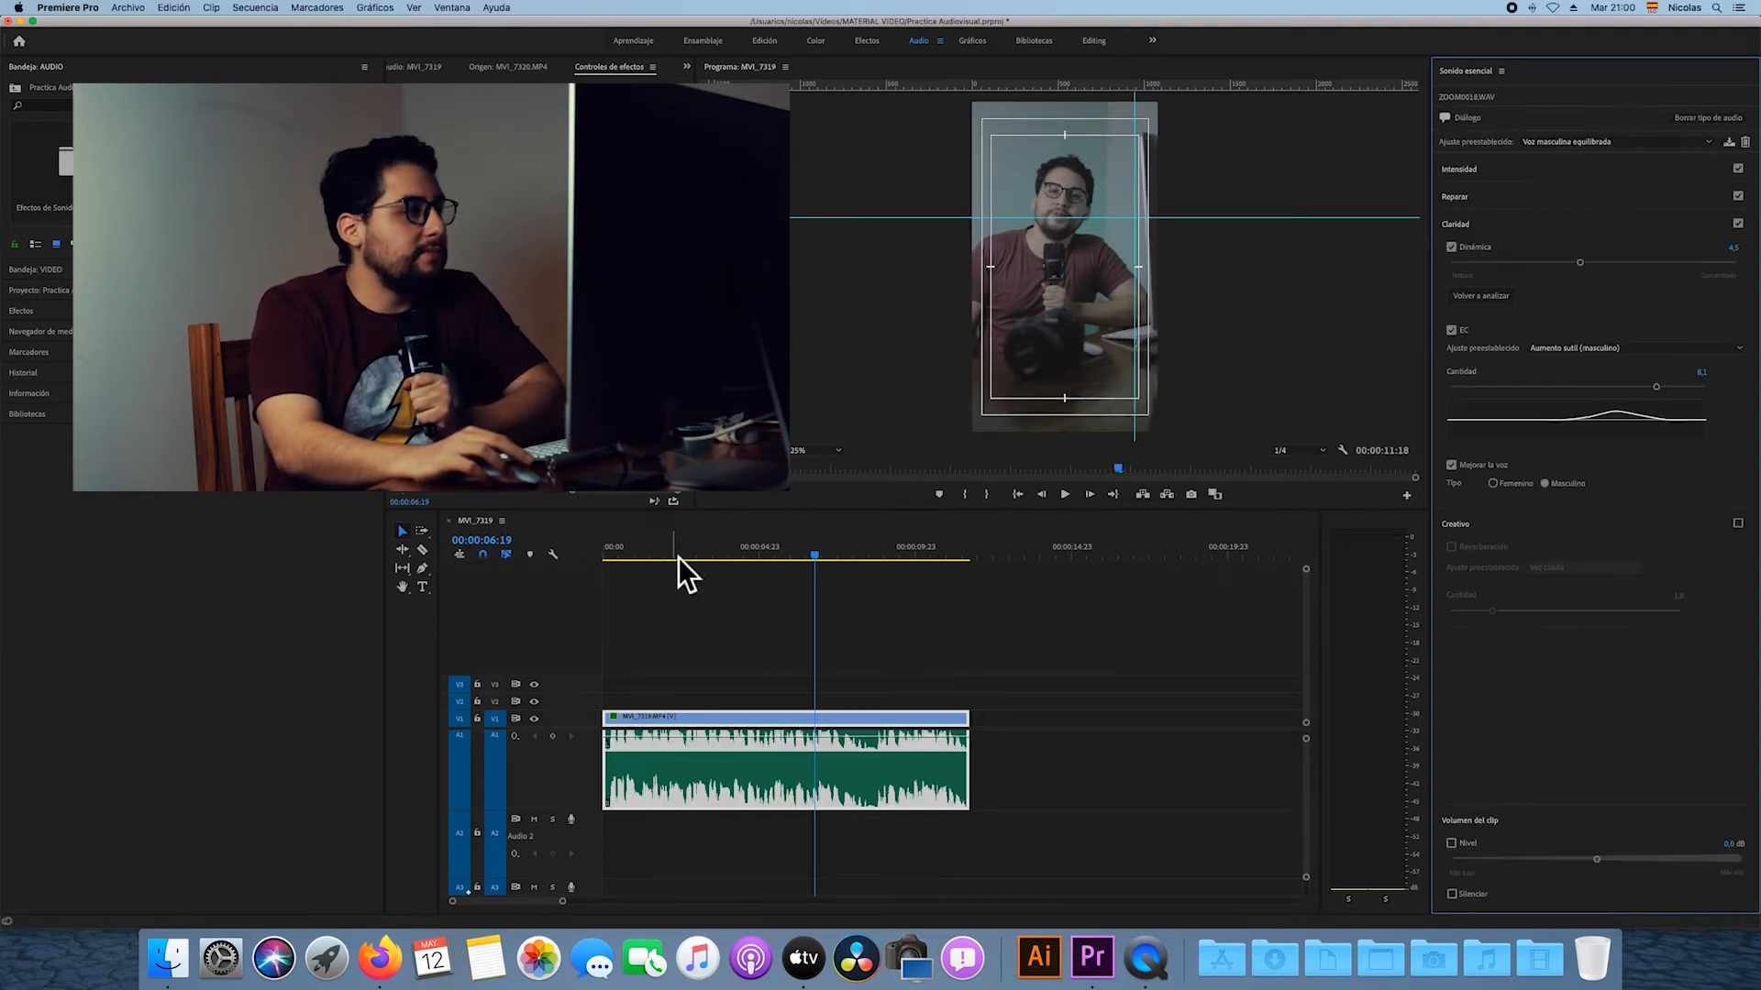
key("XF86AudioRaiseVolume")
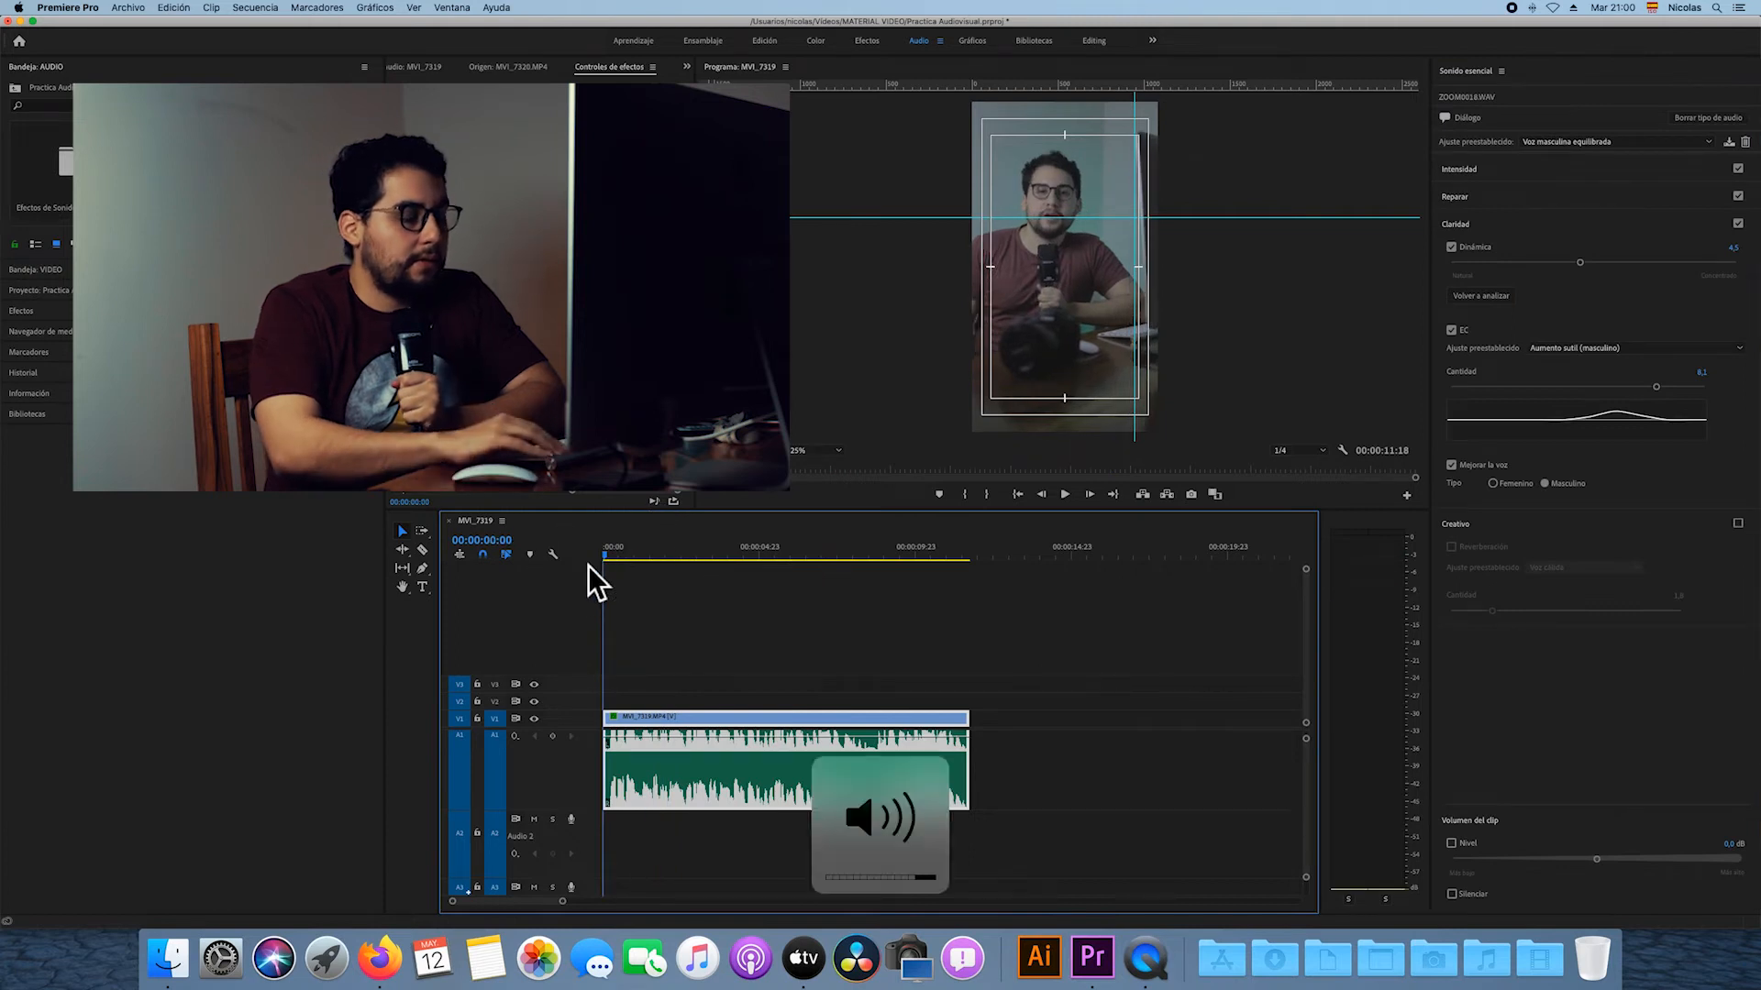
key("space")
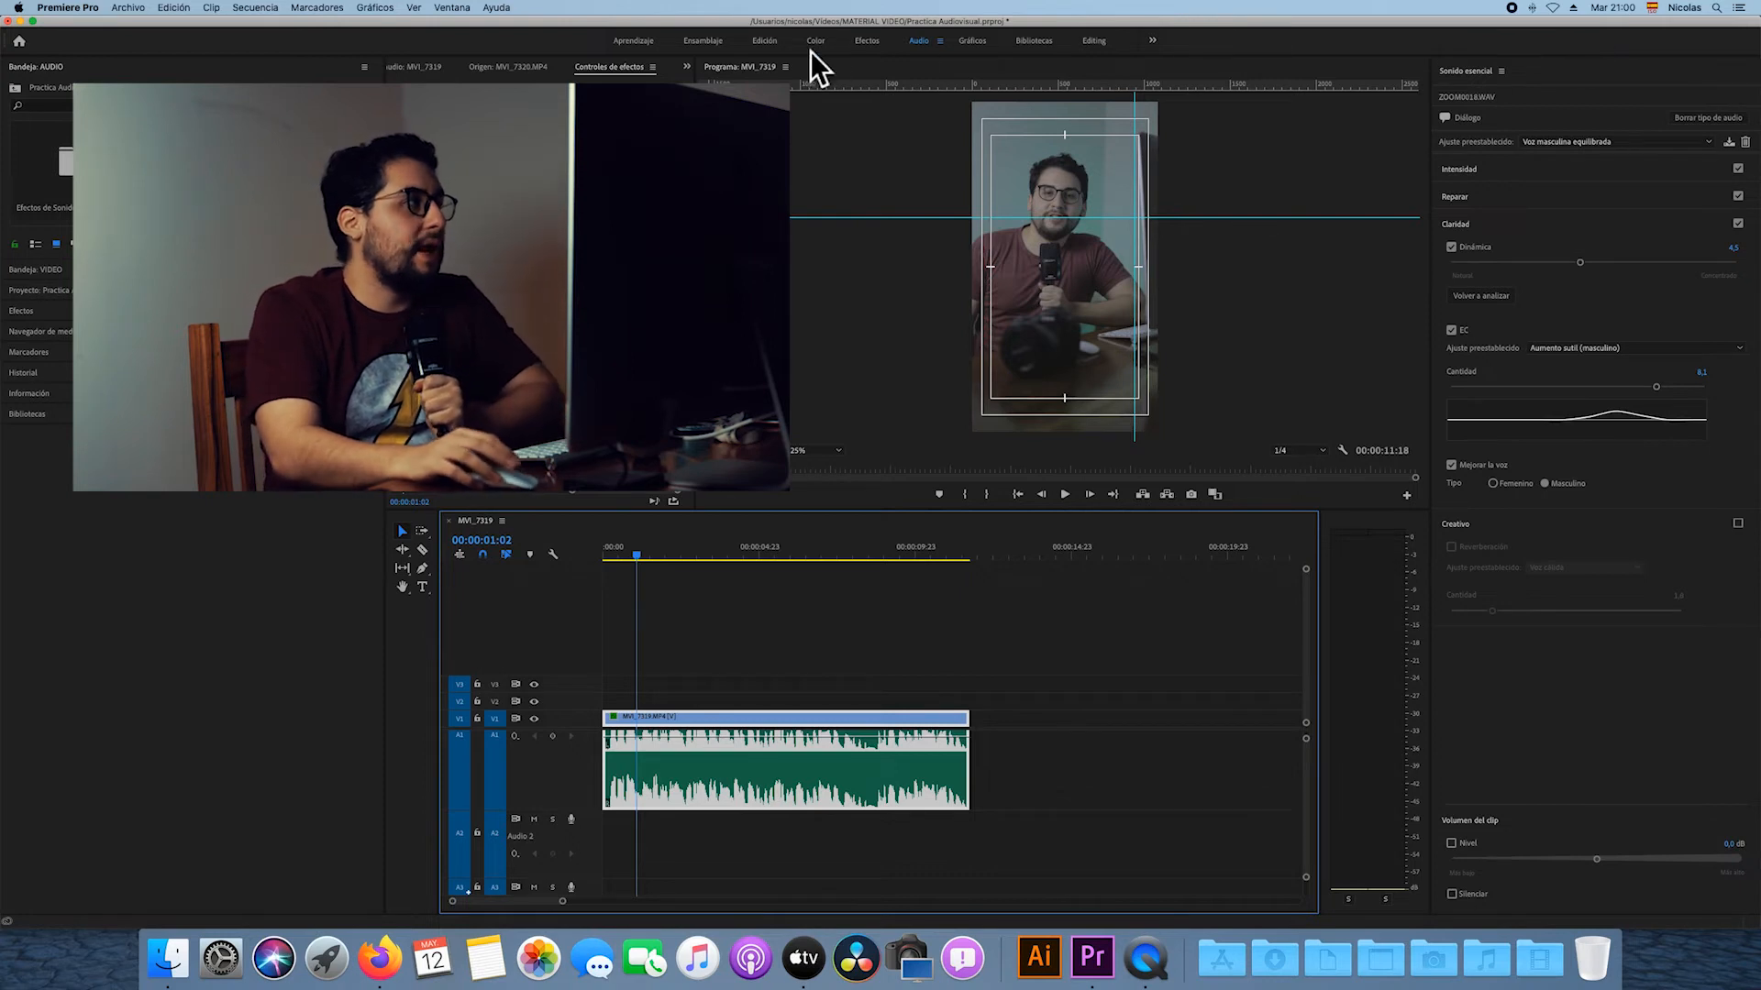
Switch to the Editing workspace and apply the audio effect Eliminar ruido to the voice recording in the timeline.
left_click(768, 44)
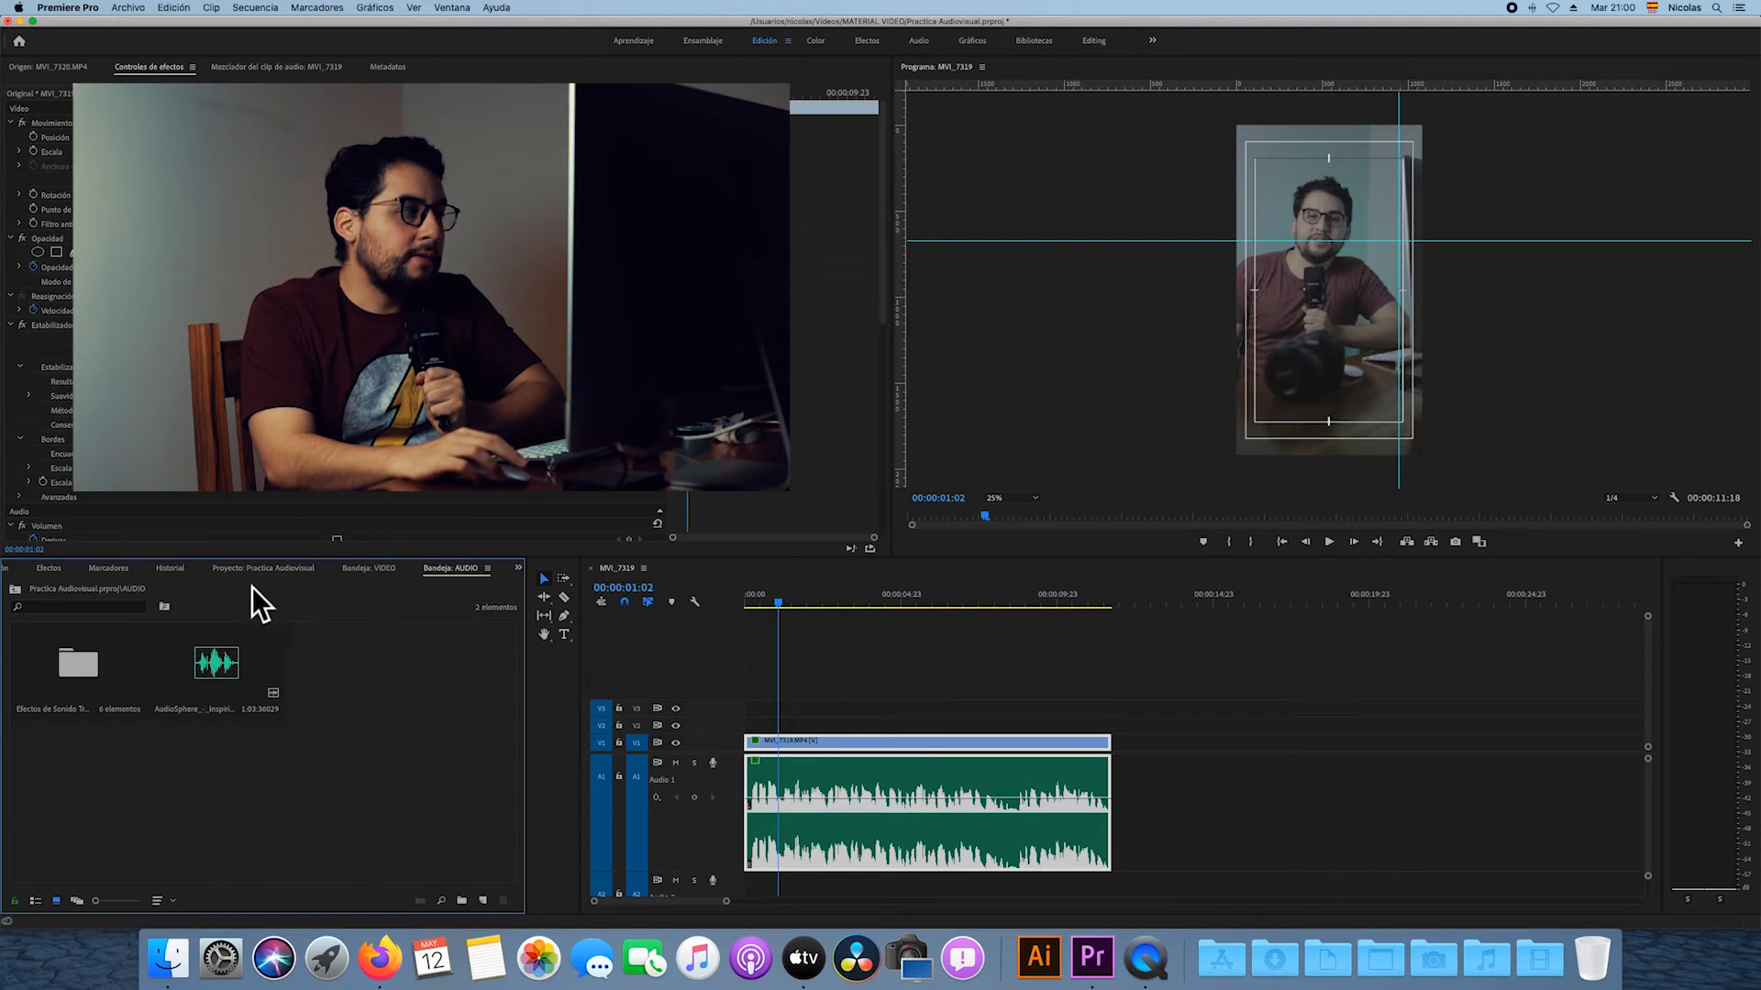
left_click(55, 576)
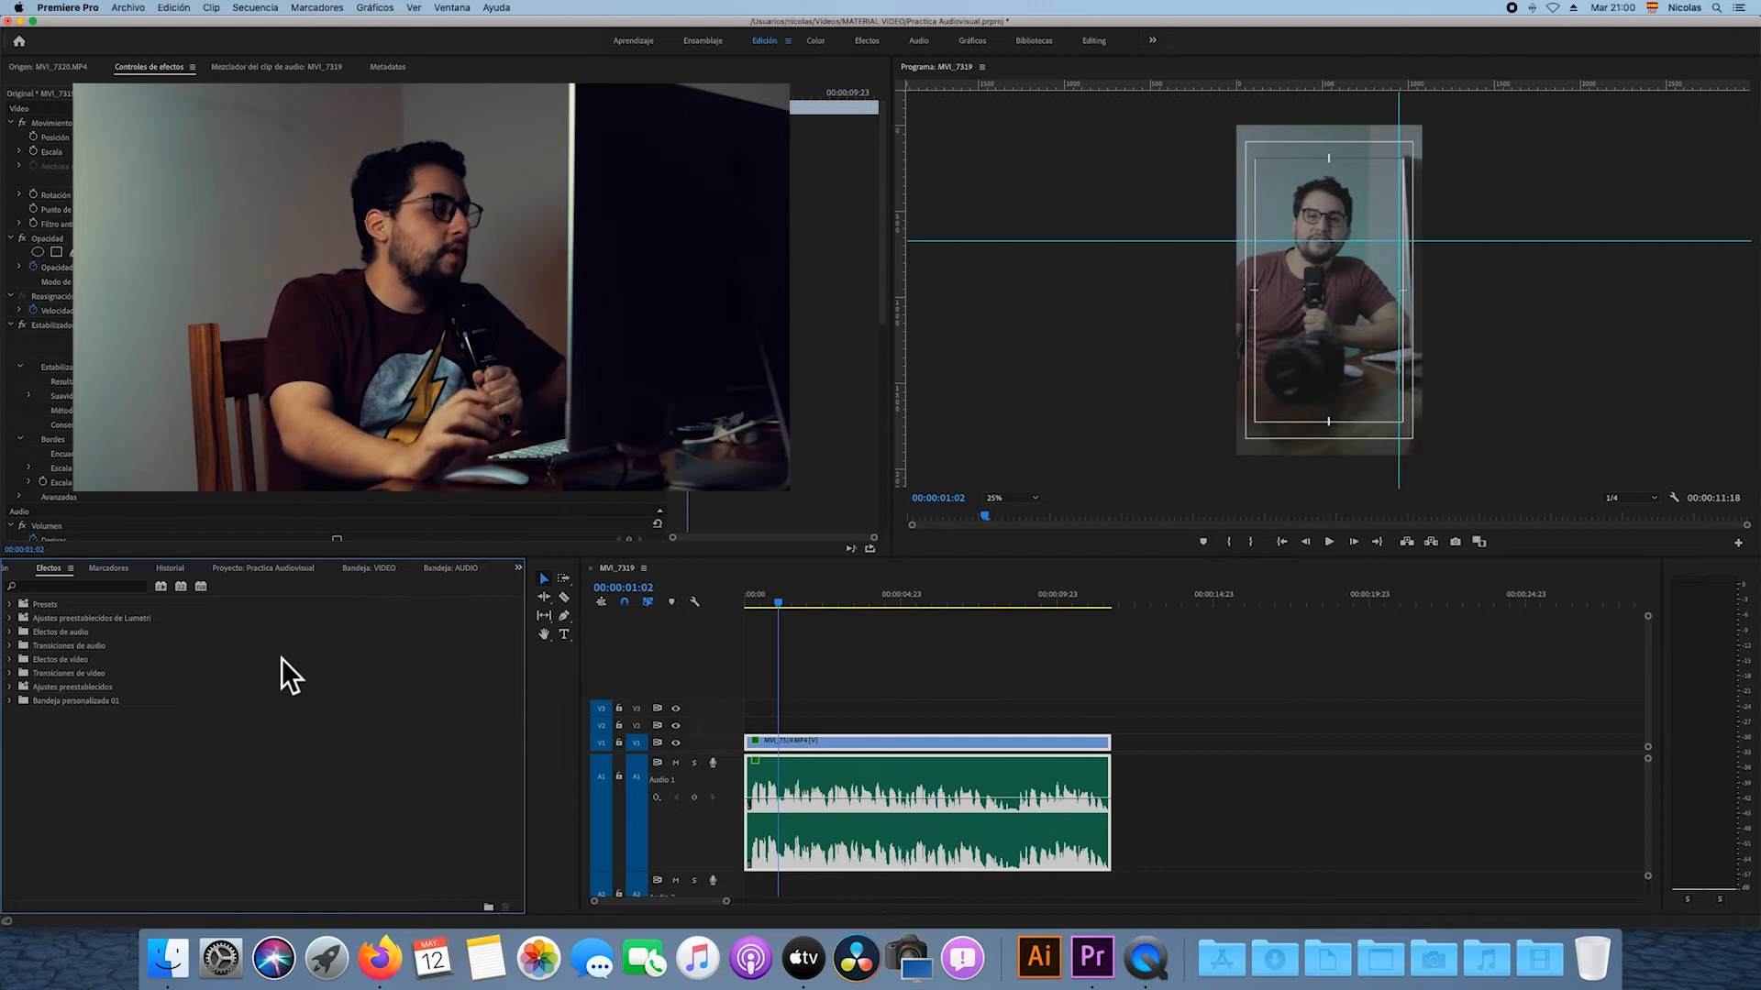
left_click(13, 636)
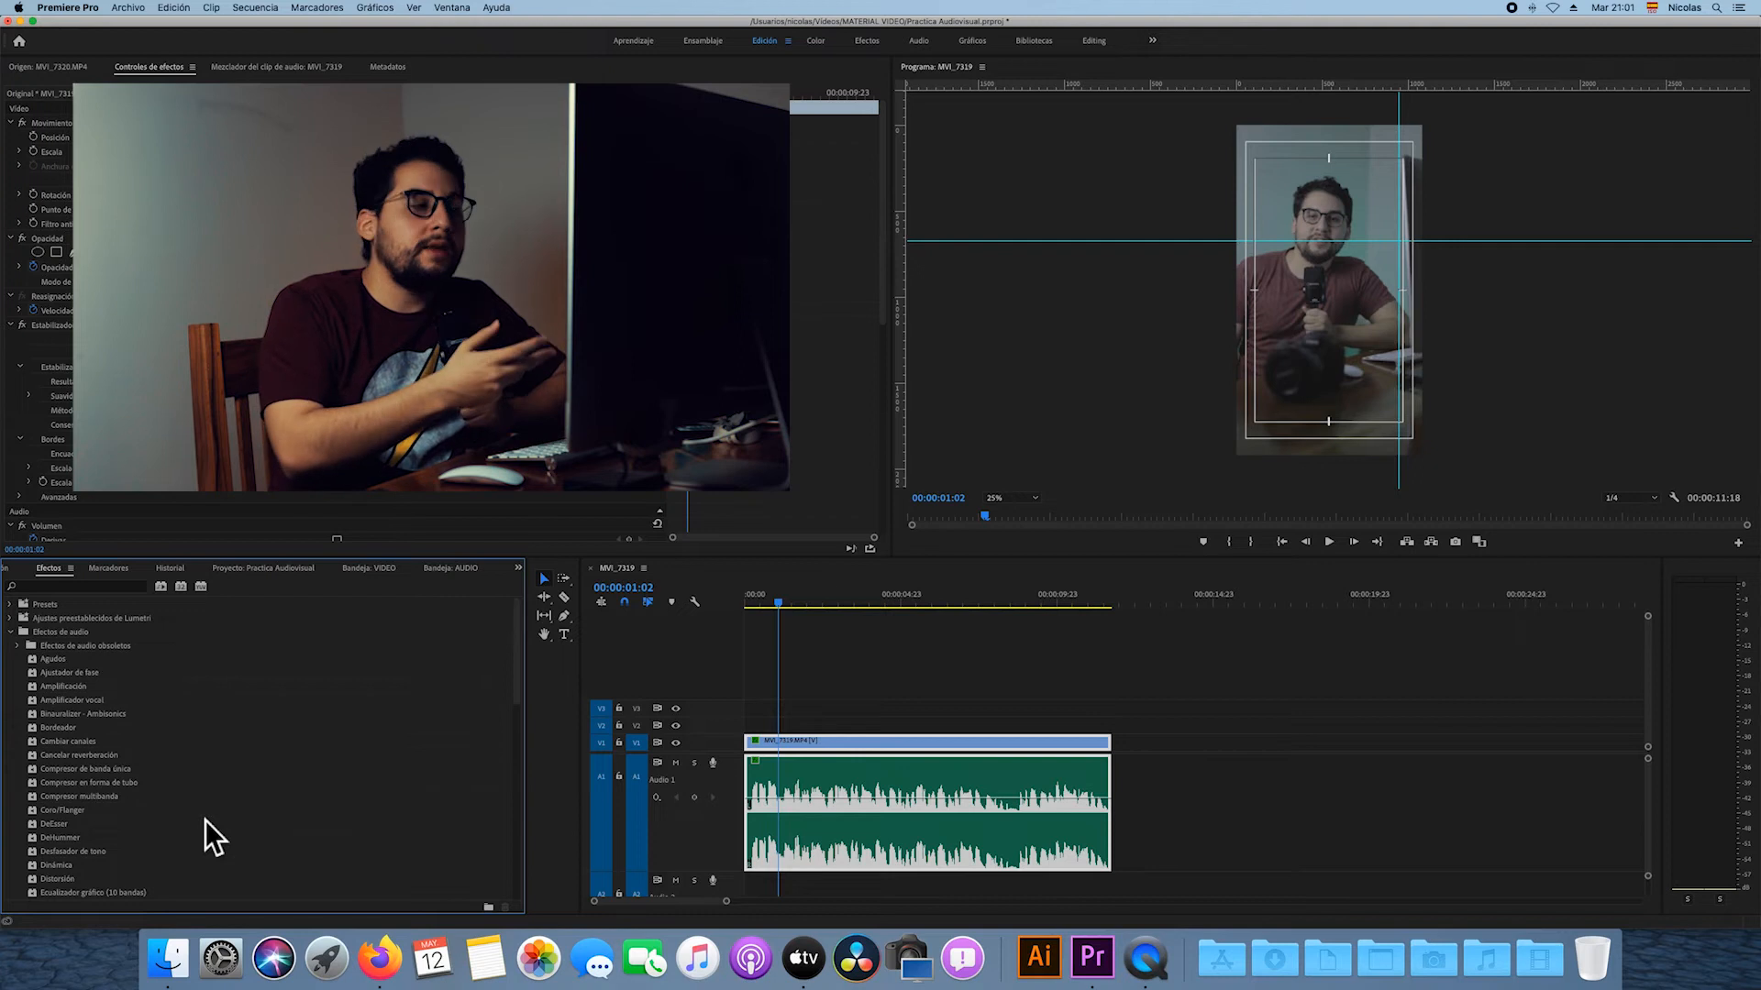
scroll(211, 820, "down", 3)
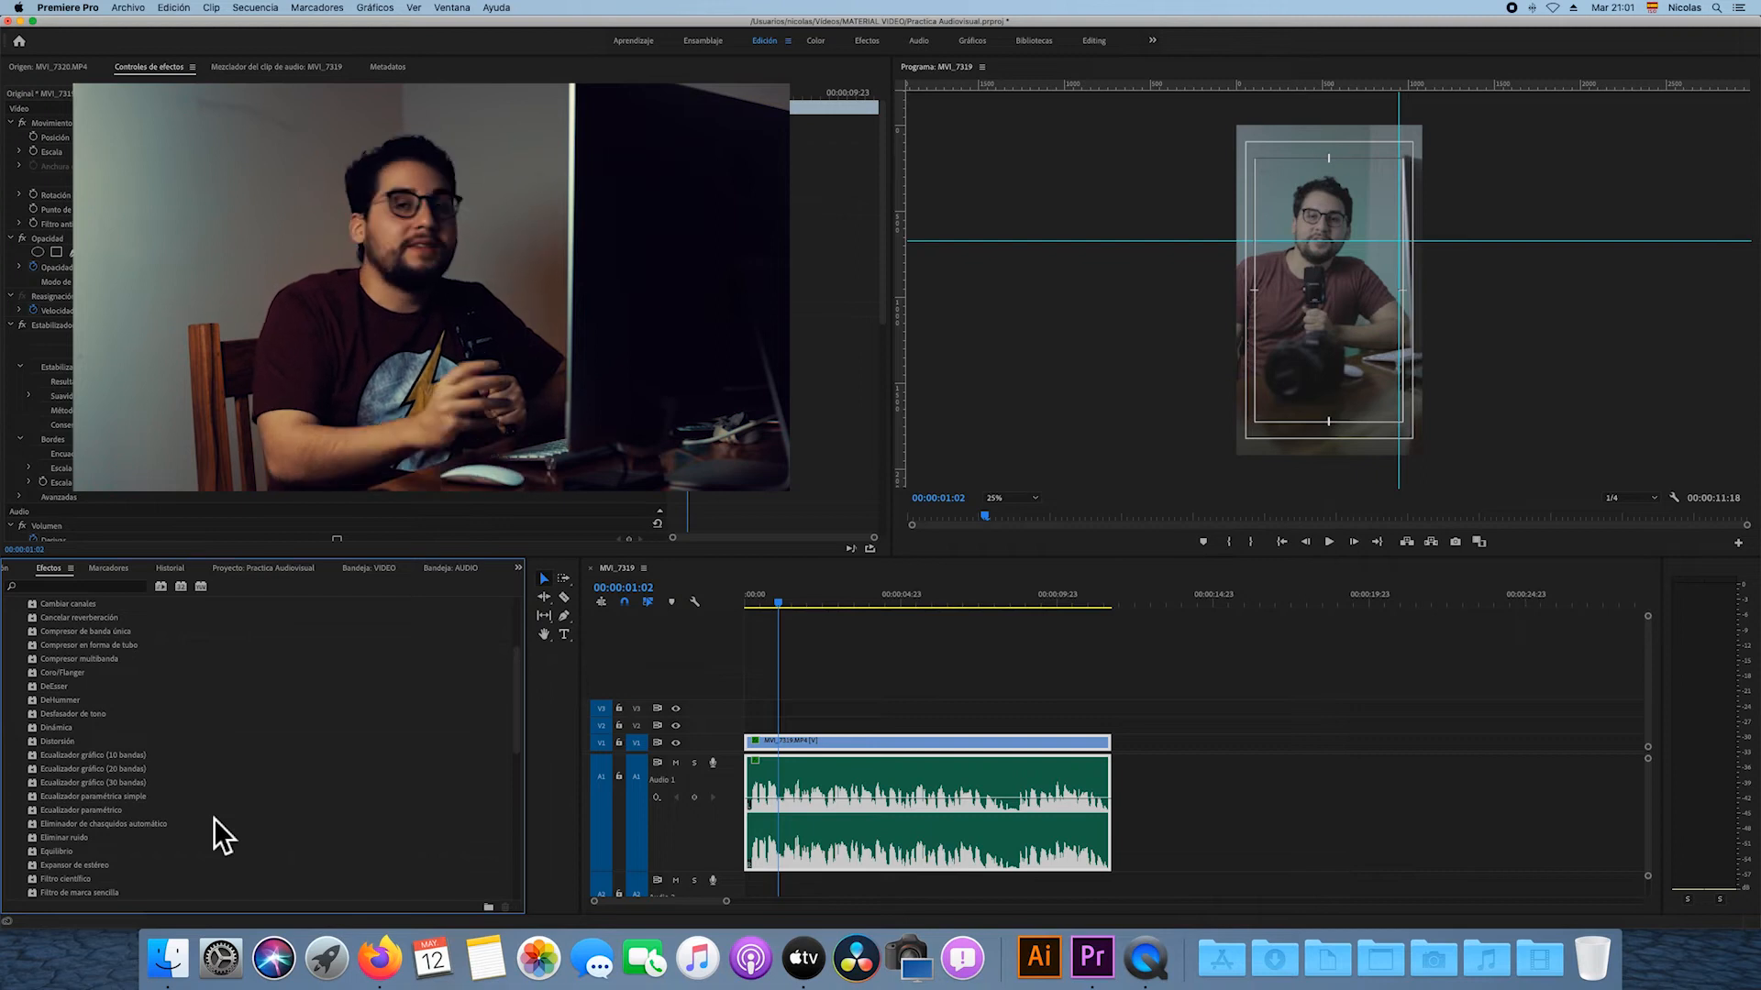
left_click(85, 845)
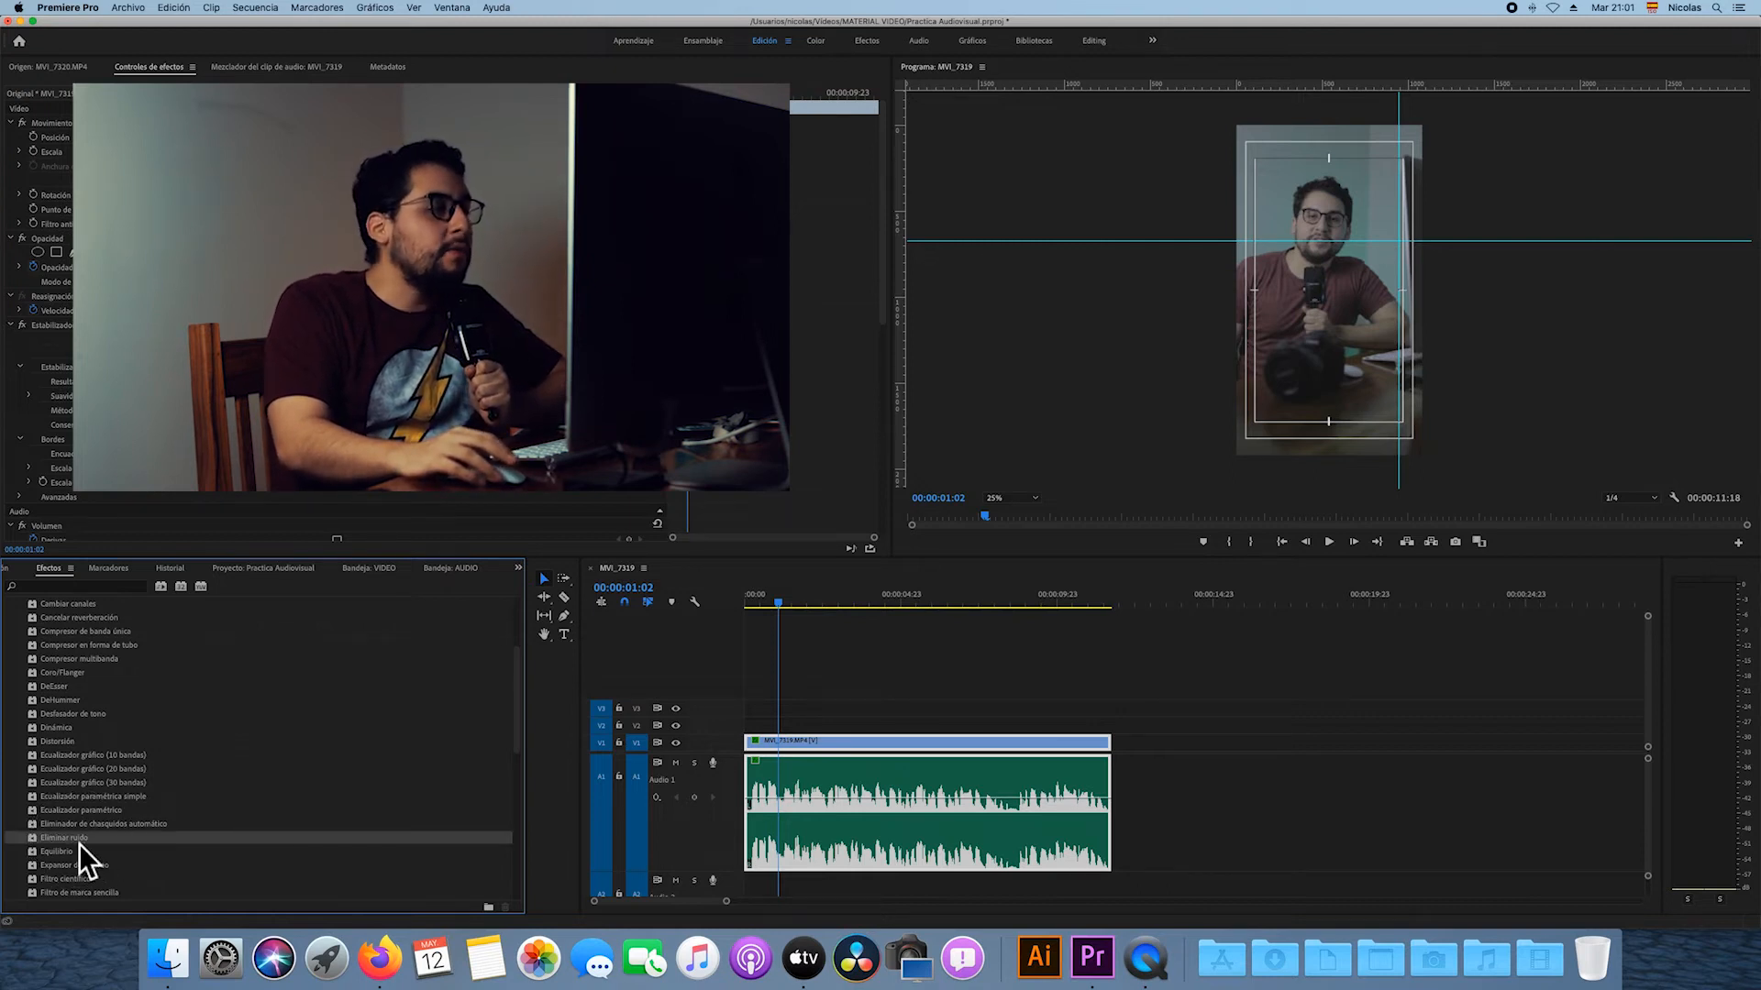
left_click_drag(79, 844, 871, 807)
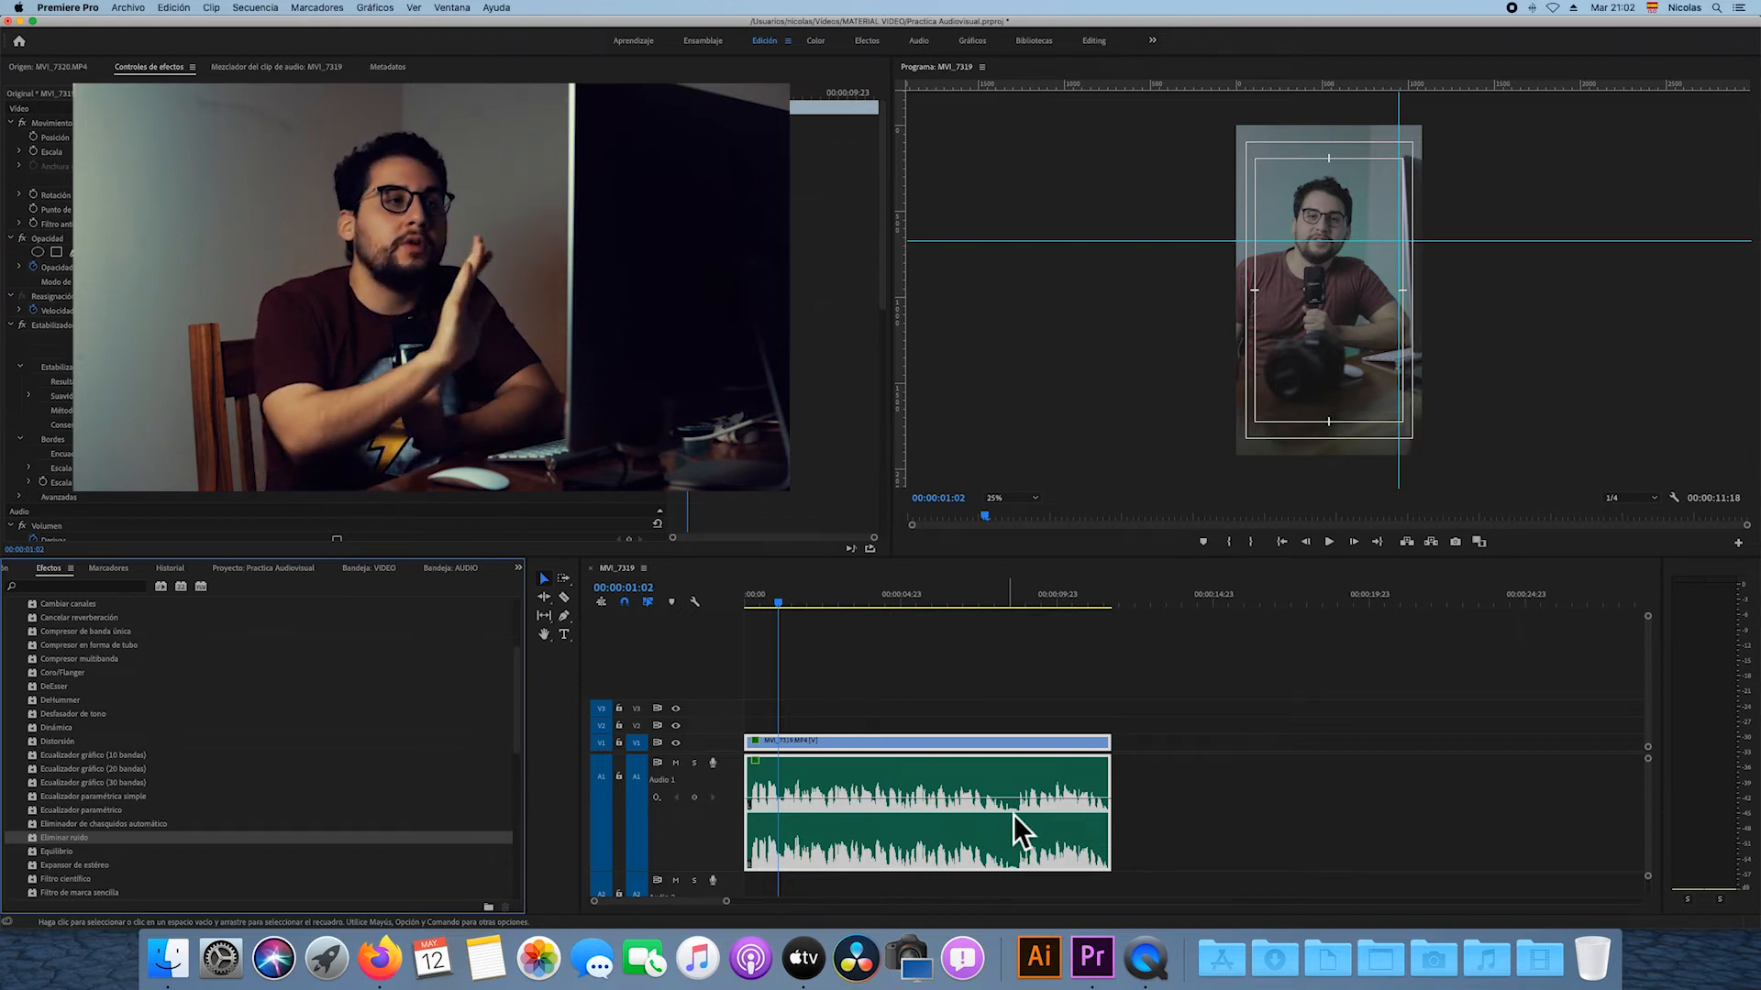
Browse the remaining audio effects down to the end of the effects list.
scroll(189, 741, "down", 1)
scroll(189, 741, "down", 10)
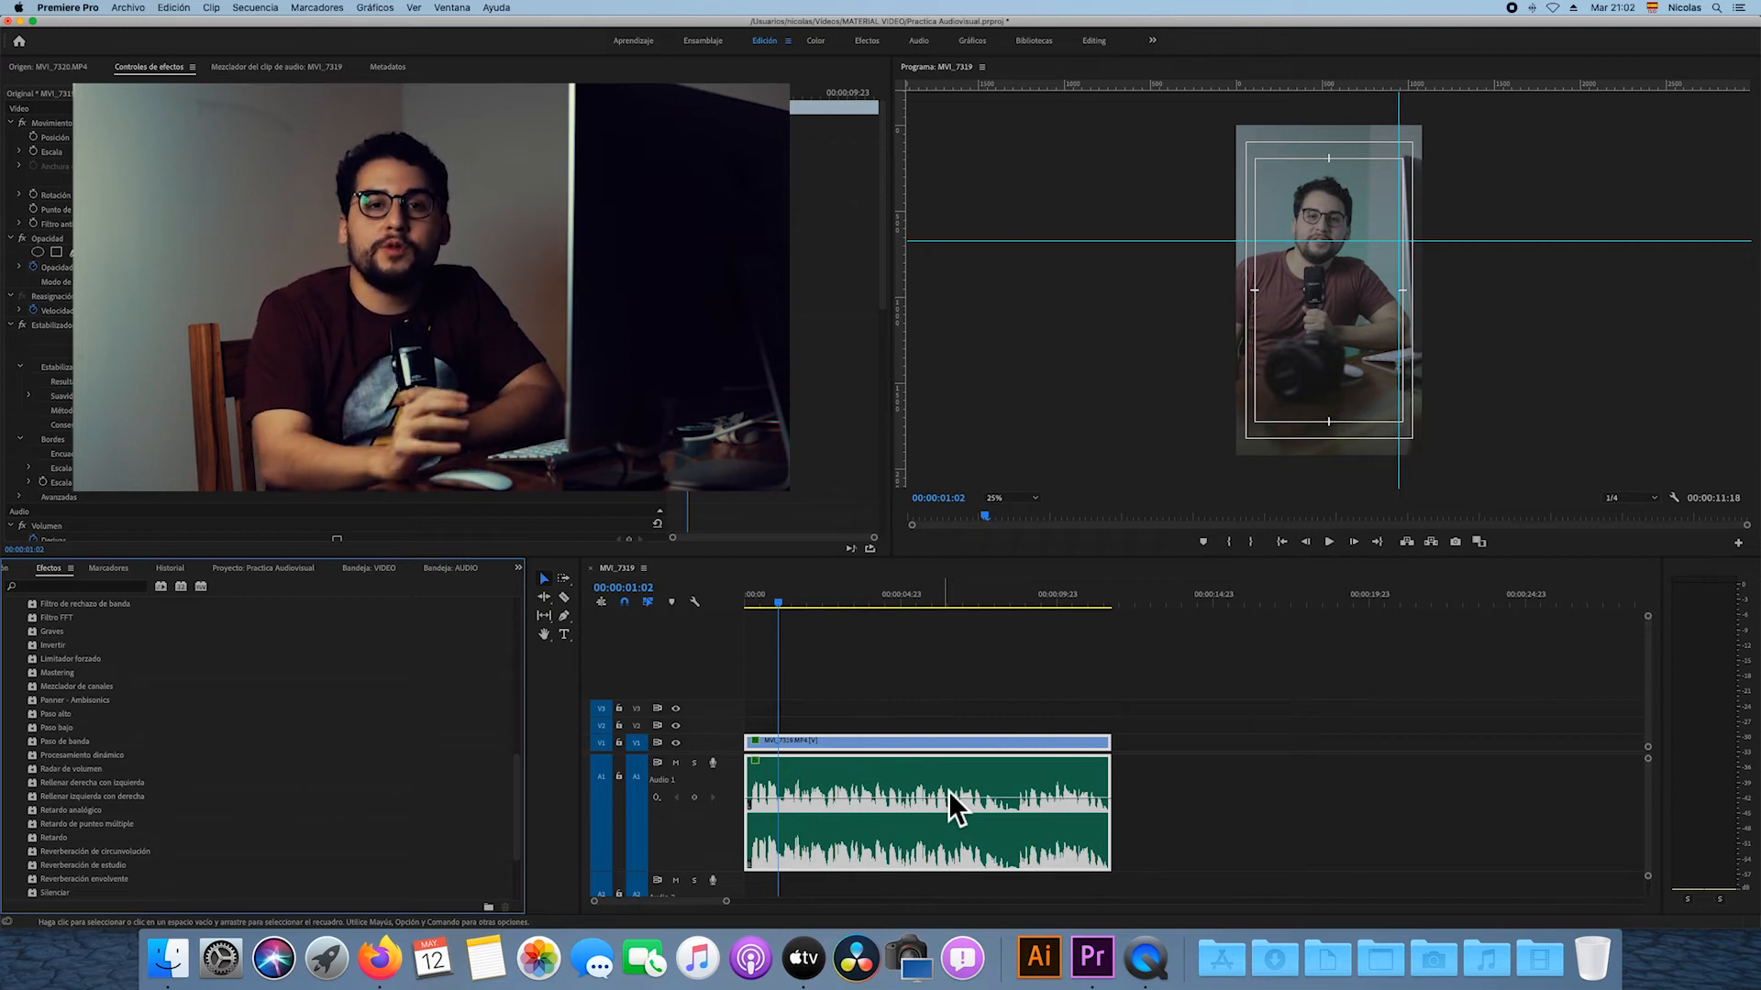
scroll(354, 821, "down", 3)
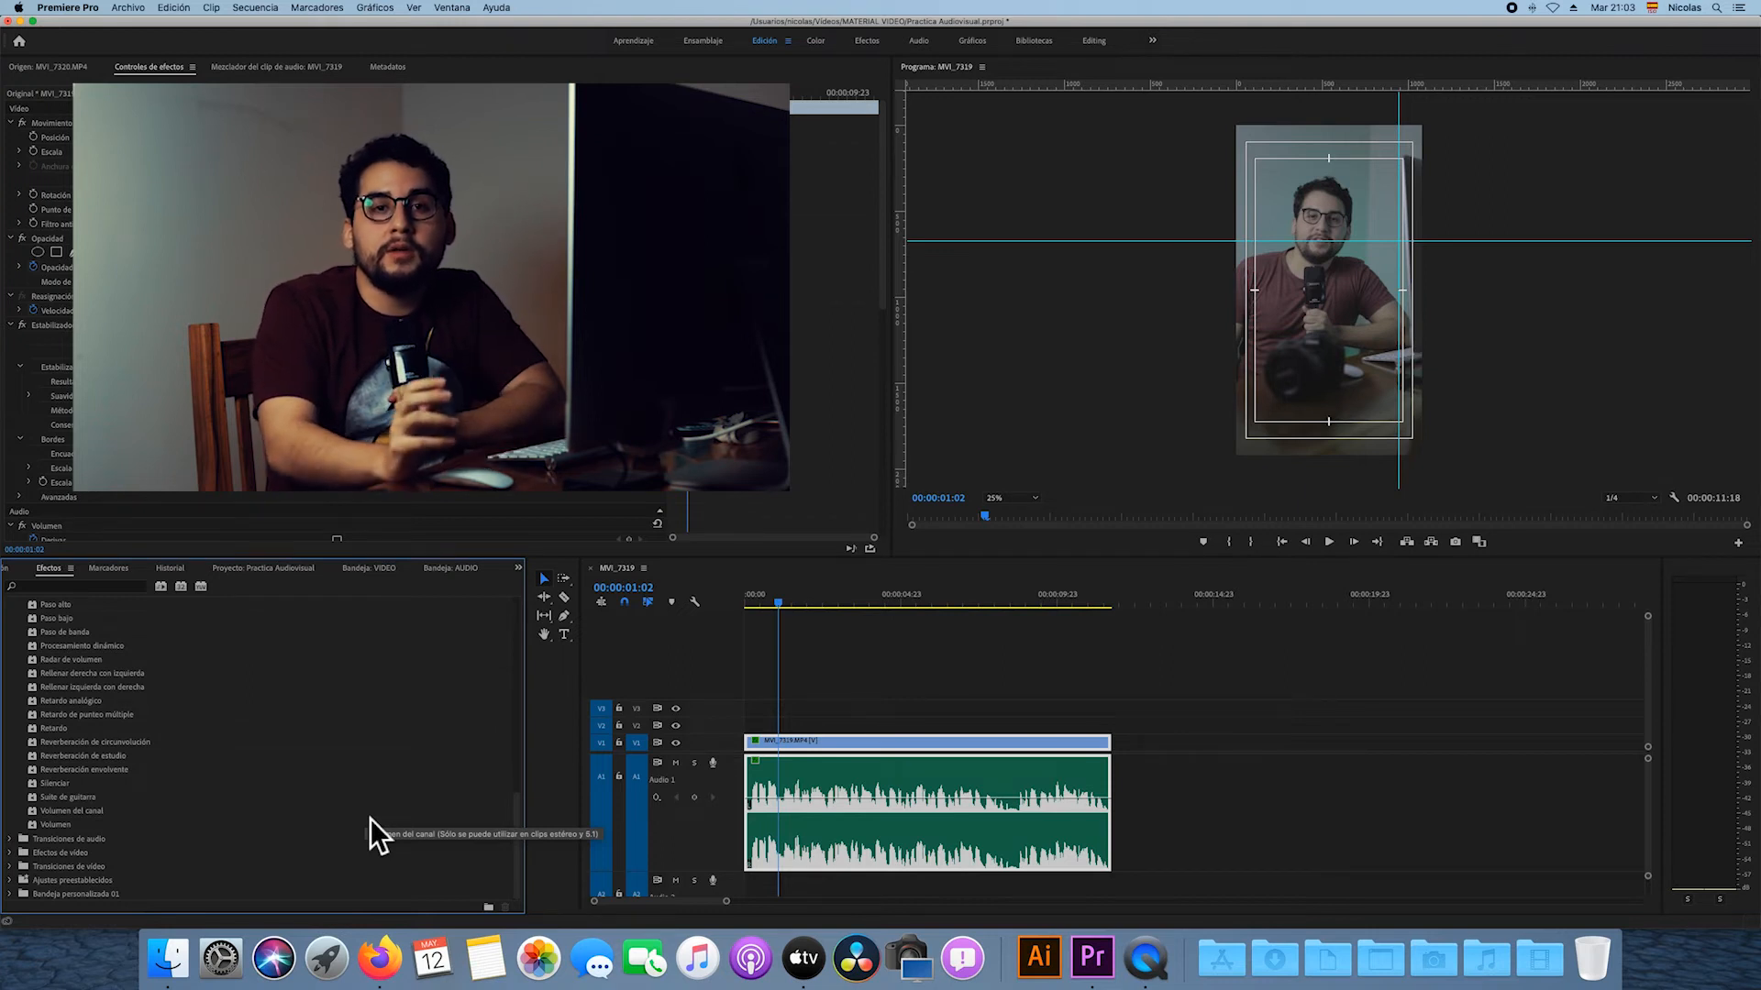
scroll(317, 752, "up", 3)
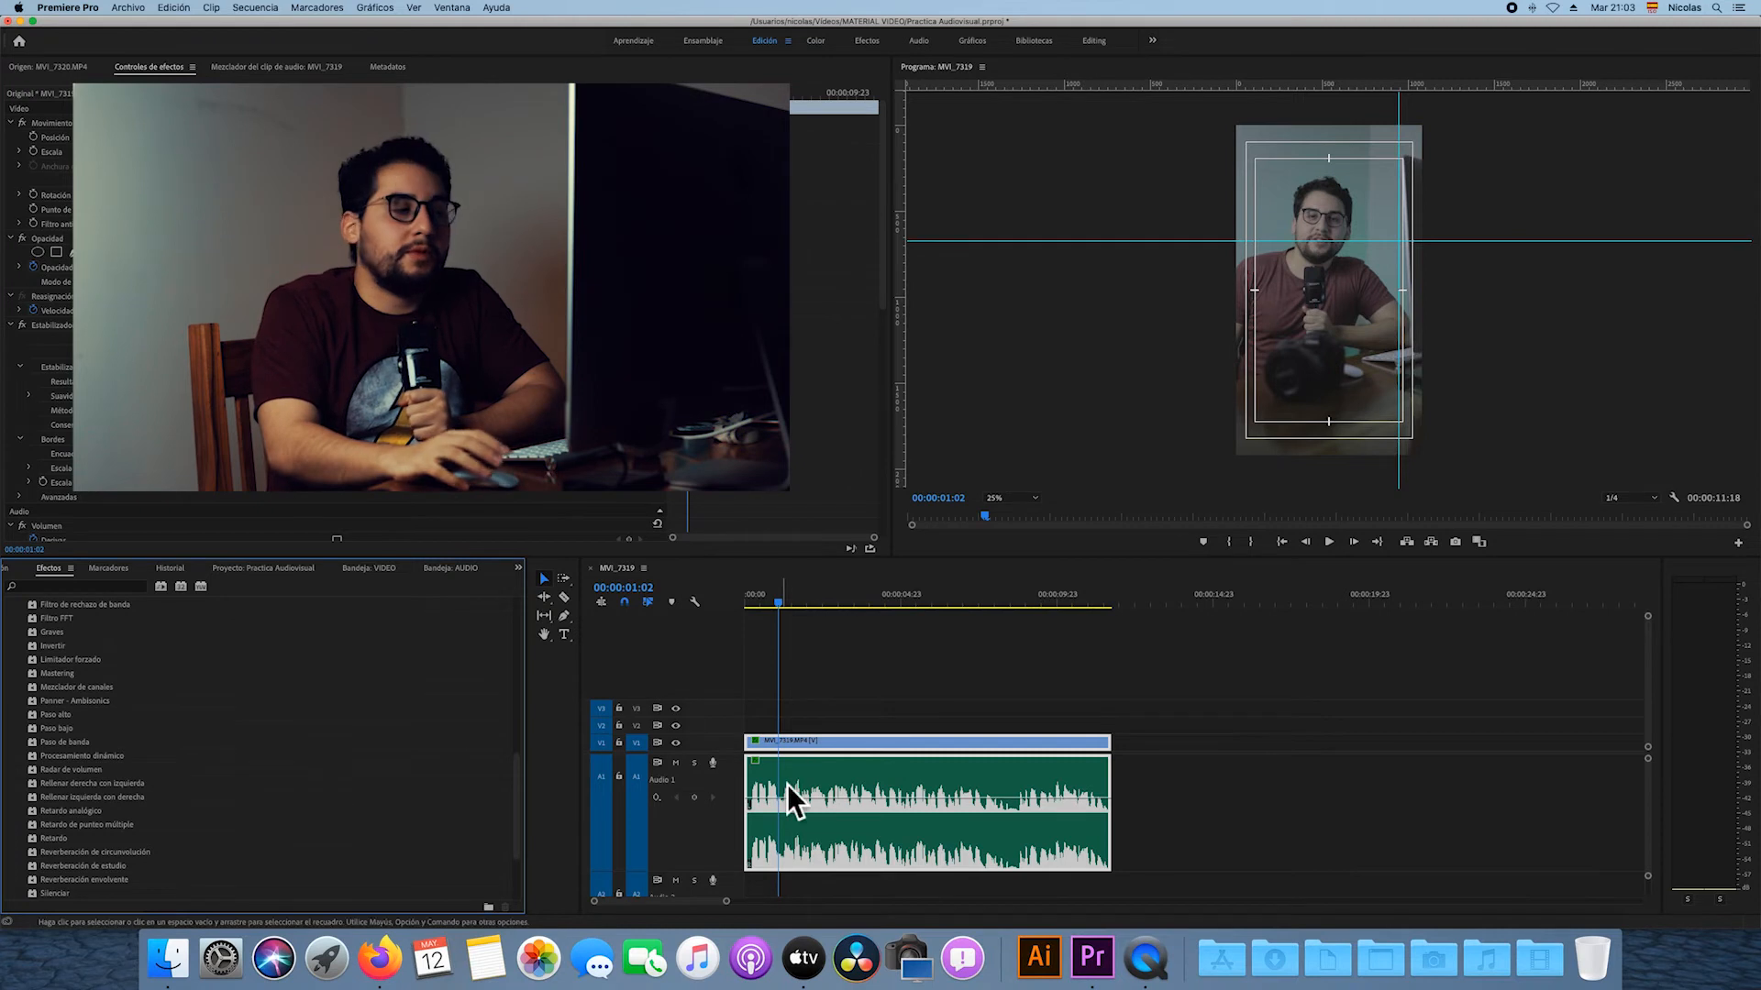
Lower the audio gain of the ZOOM0018.WAV voice clip in the MVI_7319 sequence.
left_click_drag(729, 903, 705, 906)
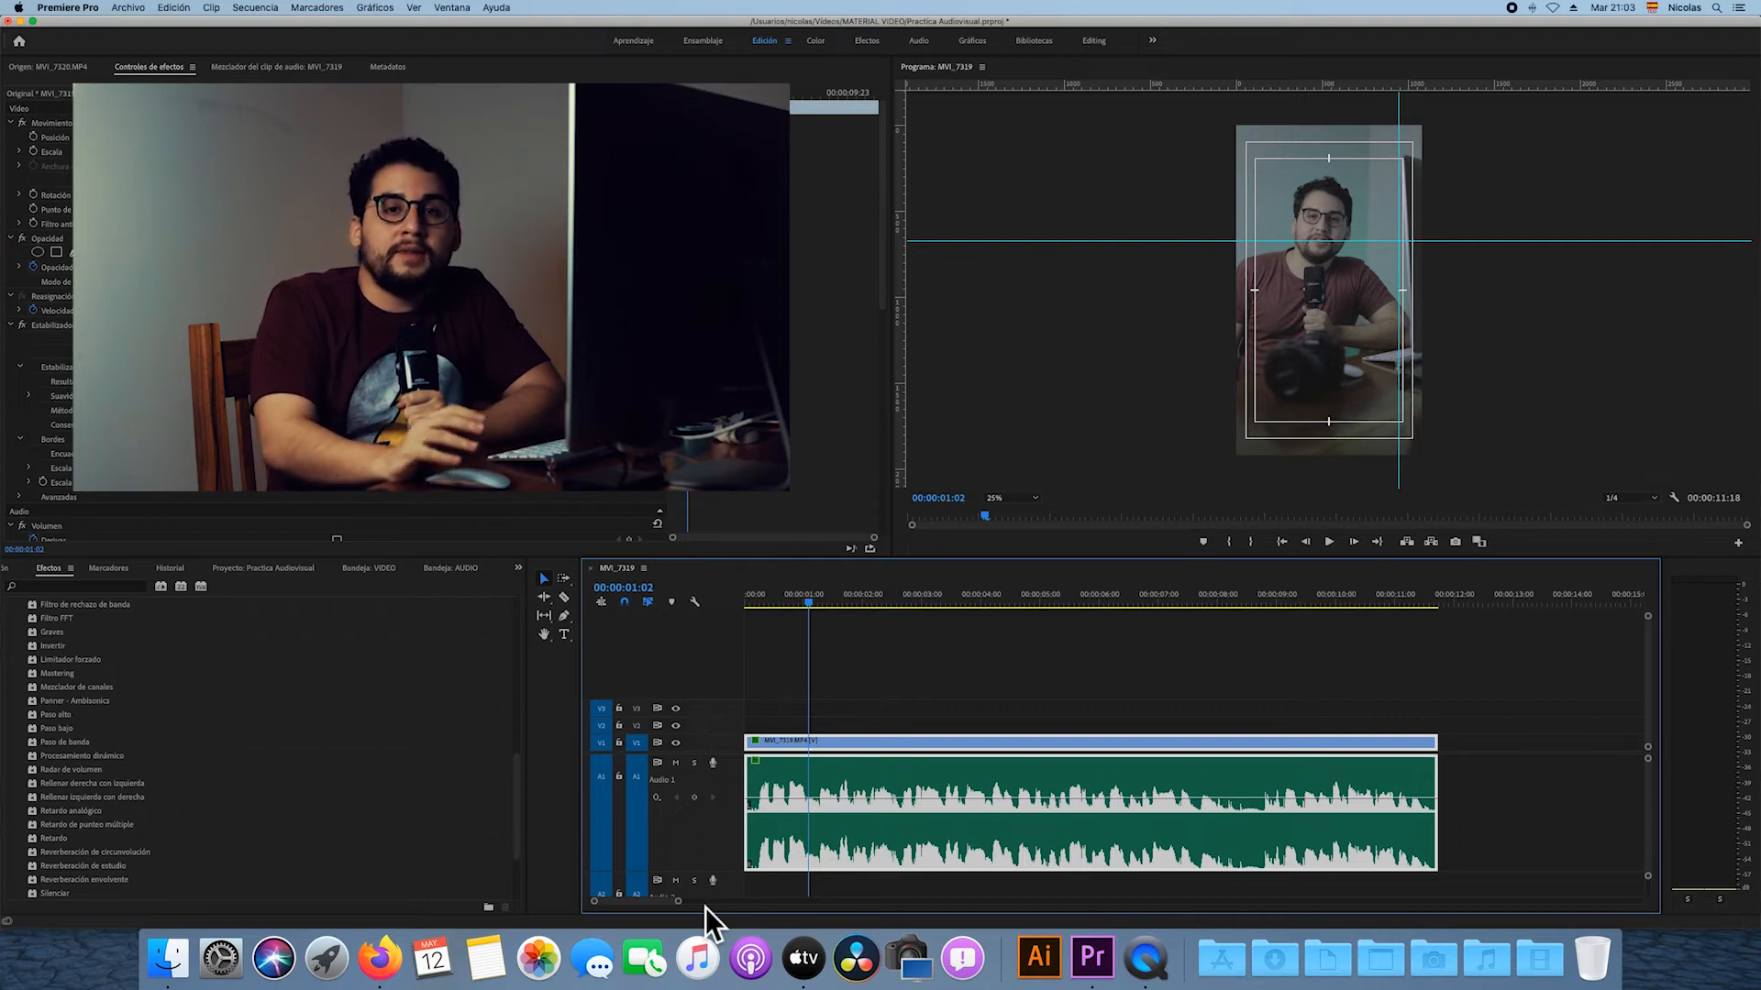
left_click(761, 602)
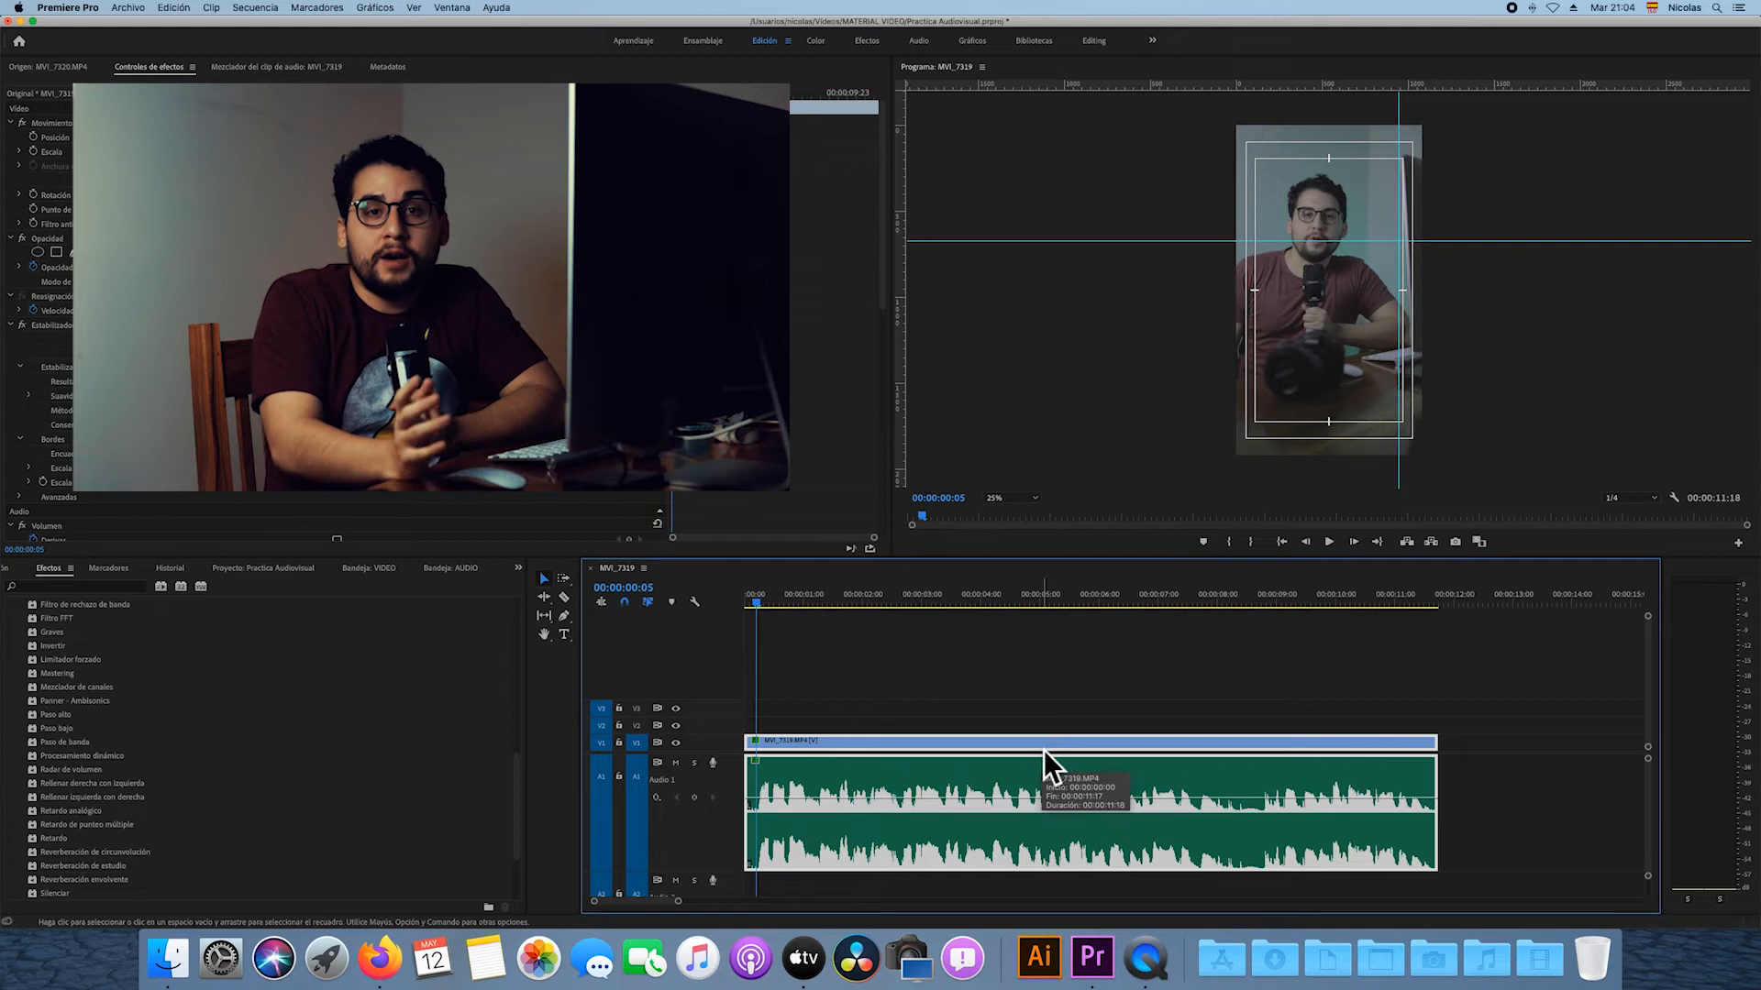
right_click(847, 786)
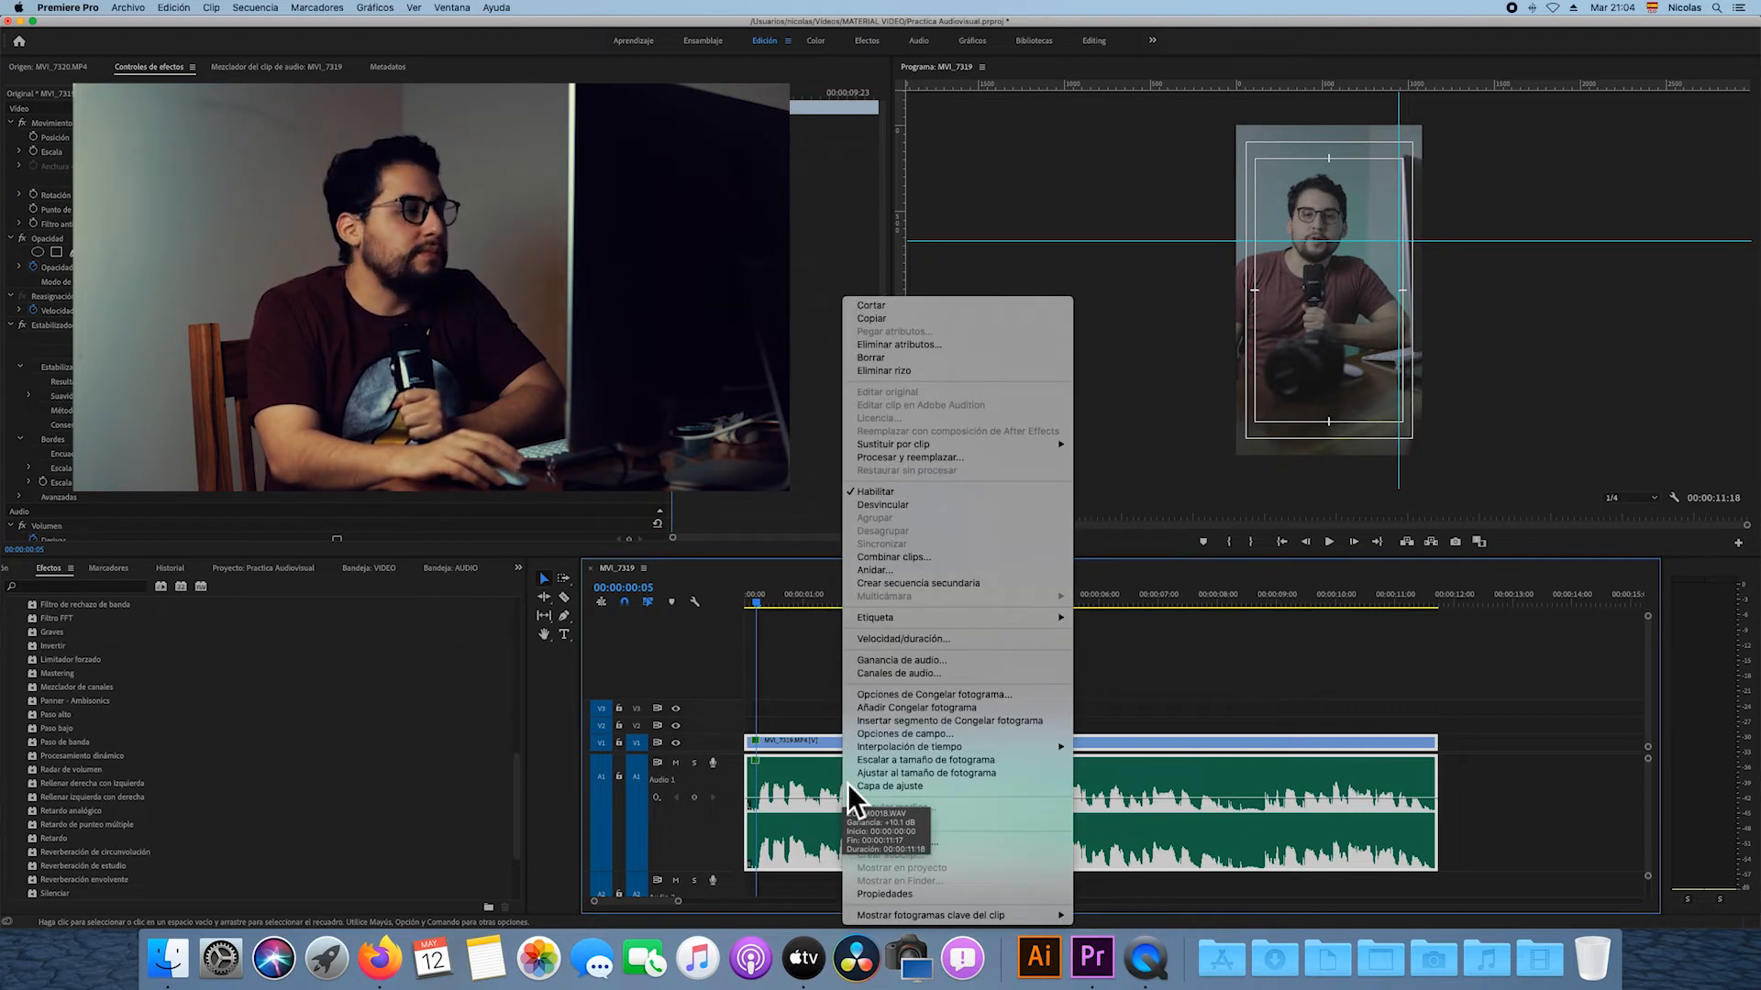
left_click(989, 664)
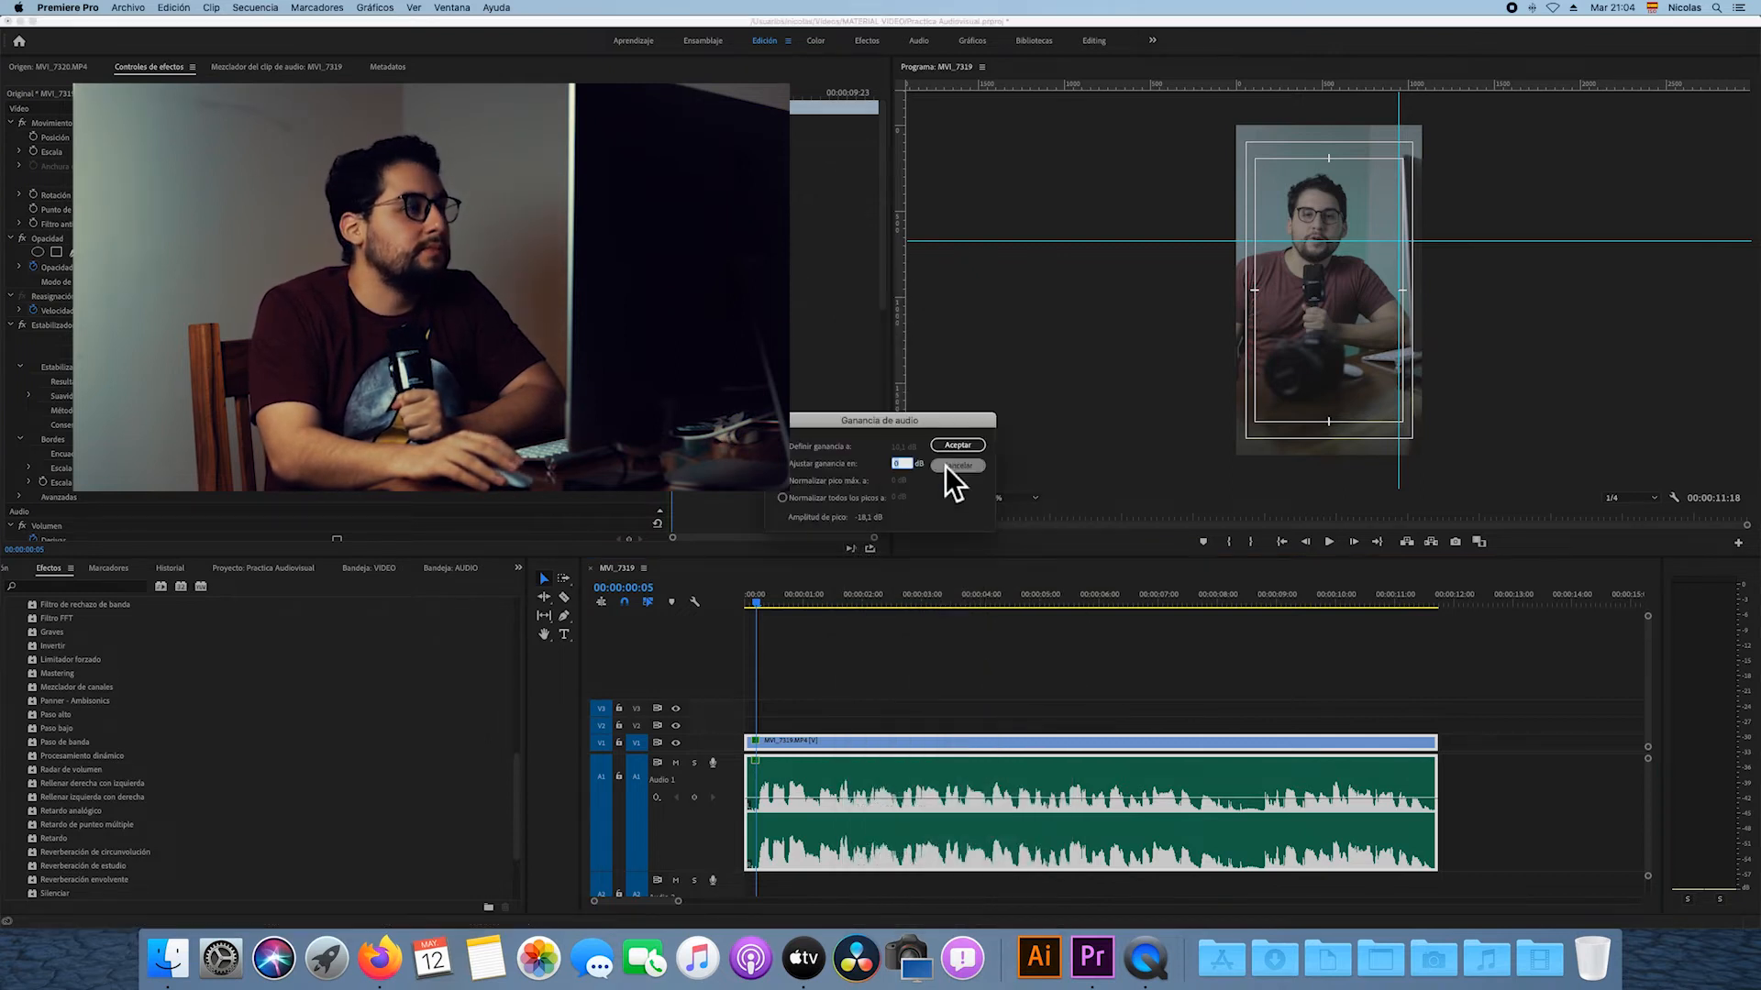
left_click_drag(888, 417, 1049, 474)
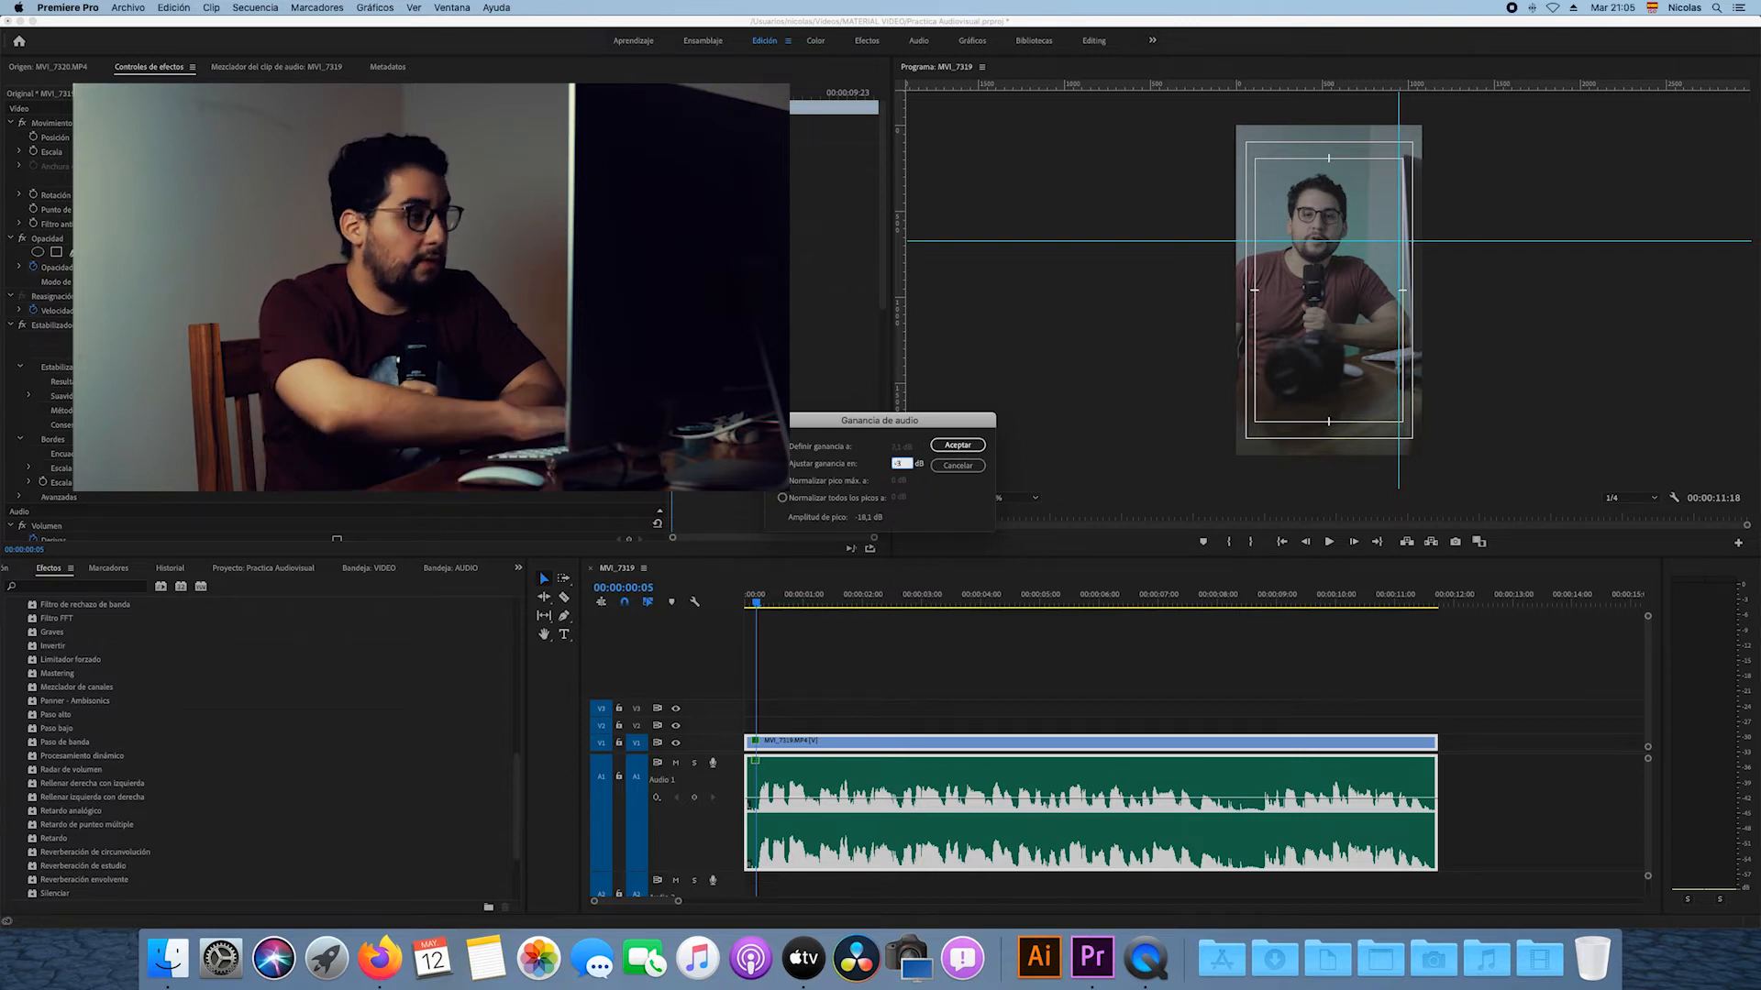
left_click(959, 443)
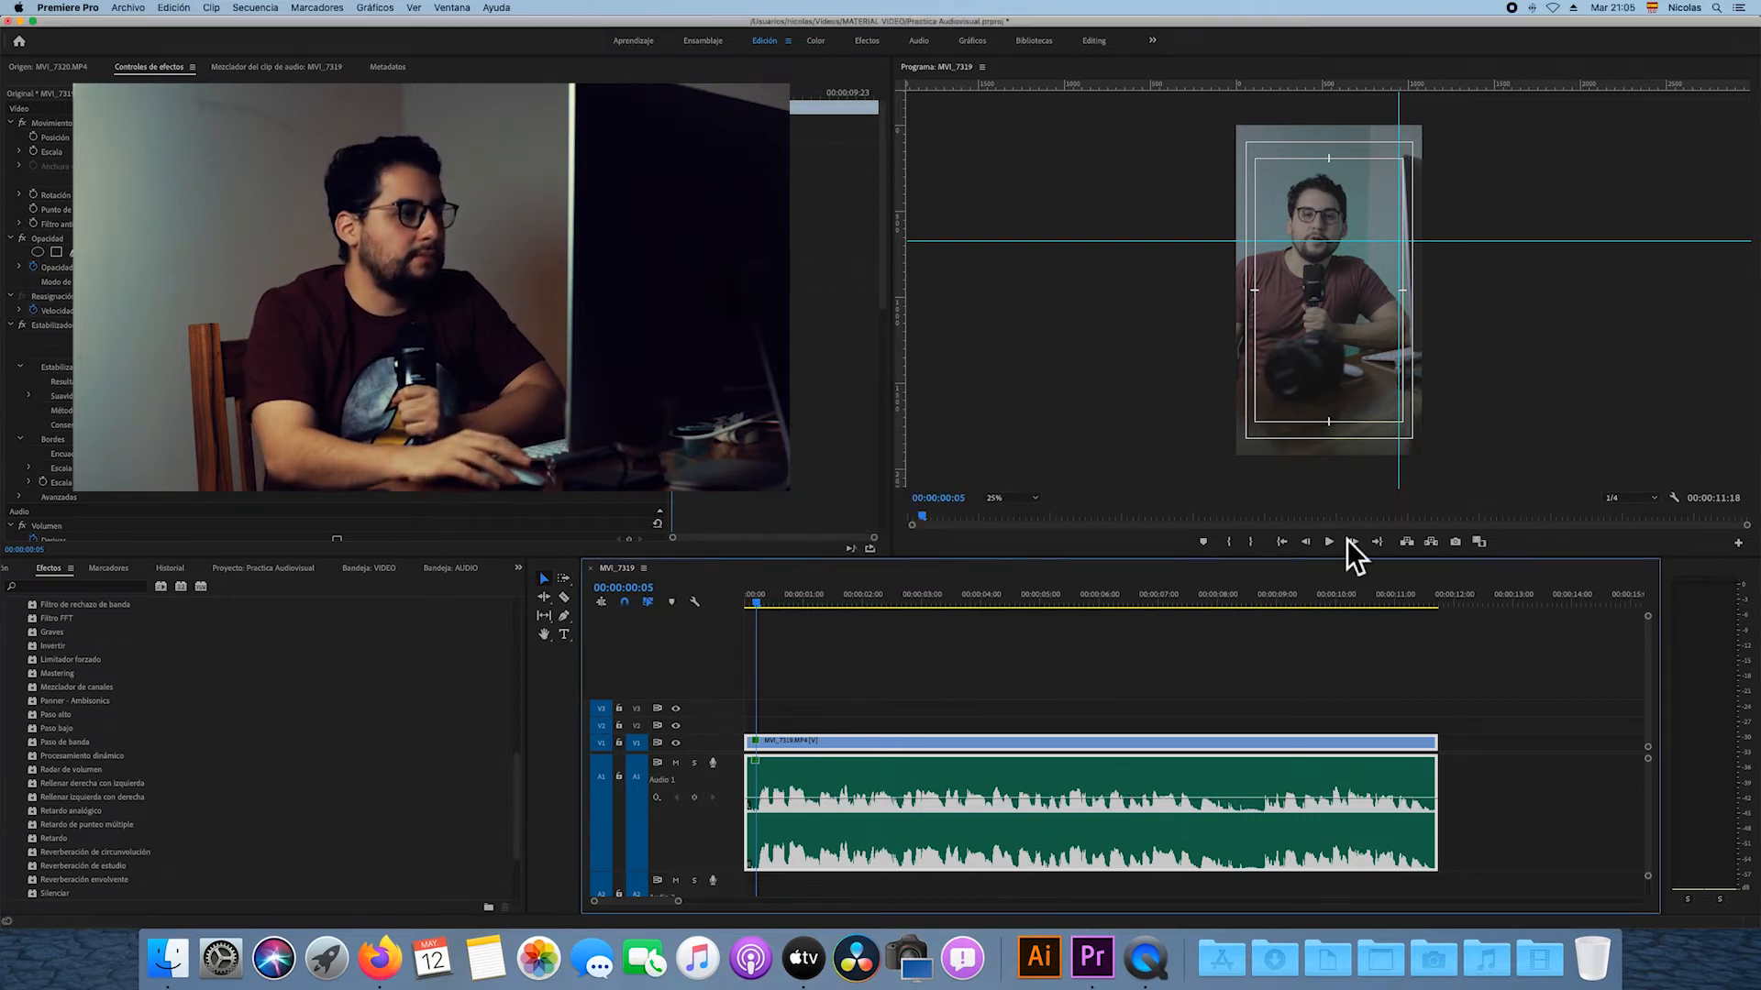
Play the sequence in short stretches up to about 00:00:08:00 to check the voice level, and return to 00:00:05:05.
key("space")
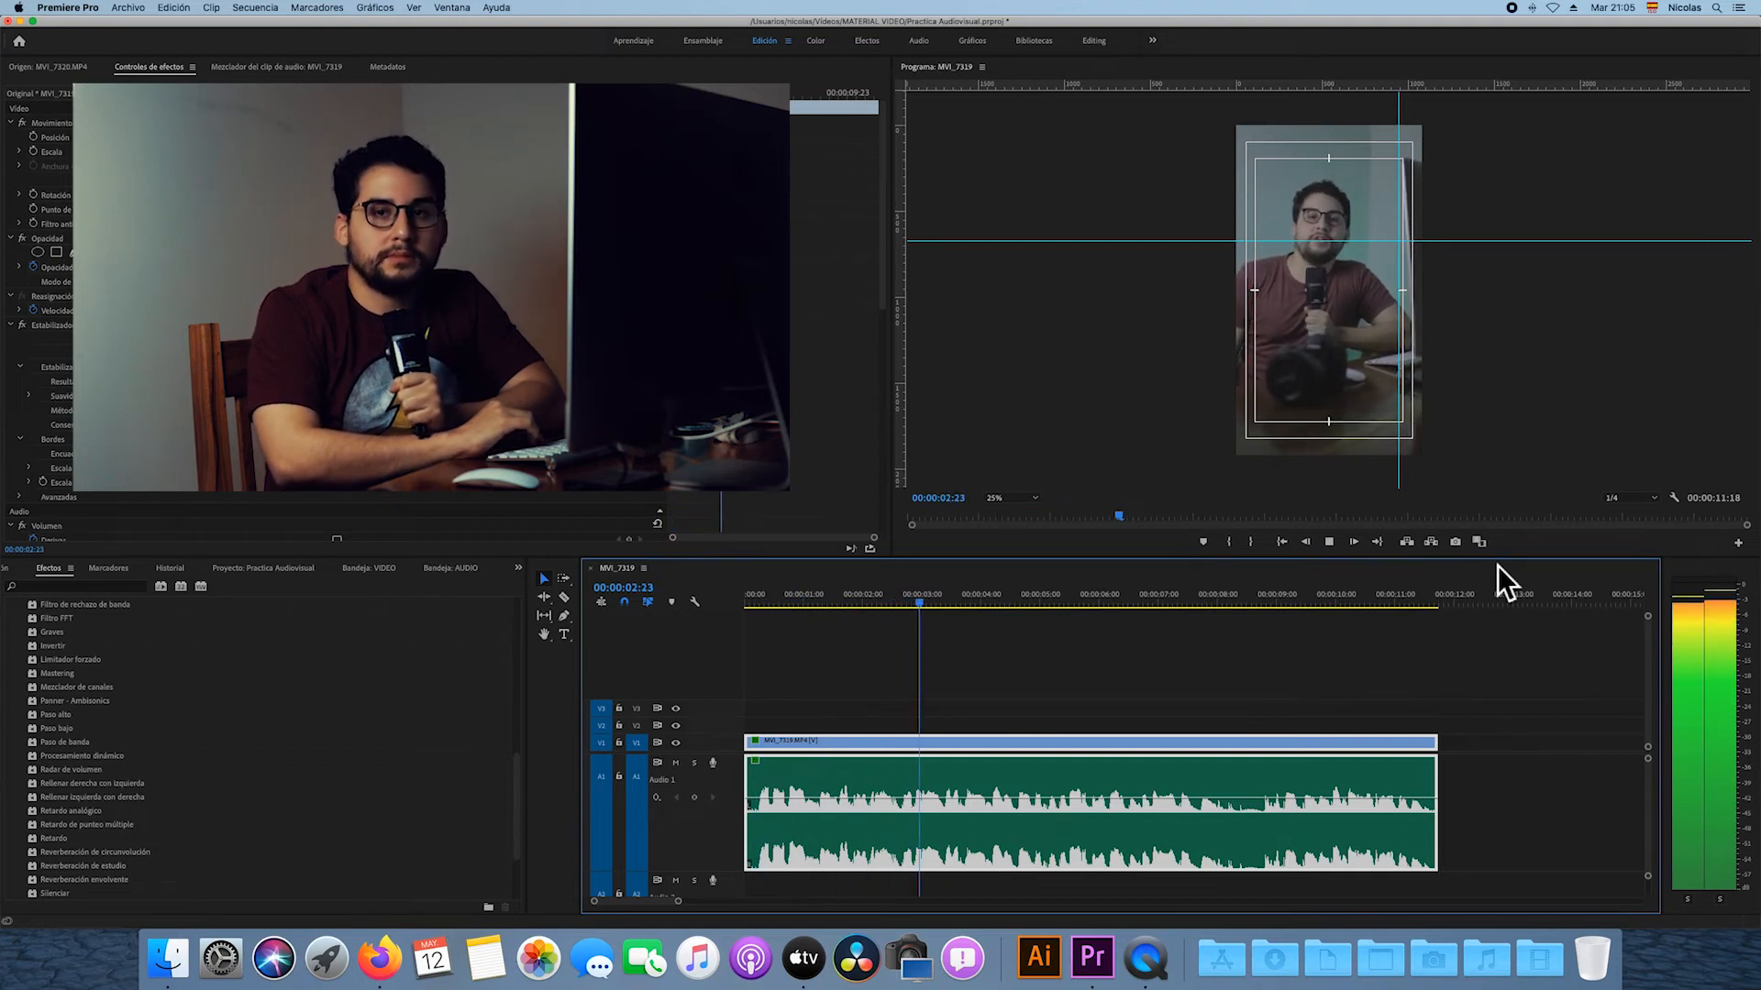
key("space")
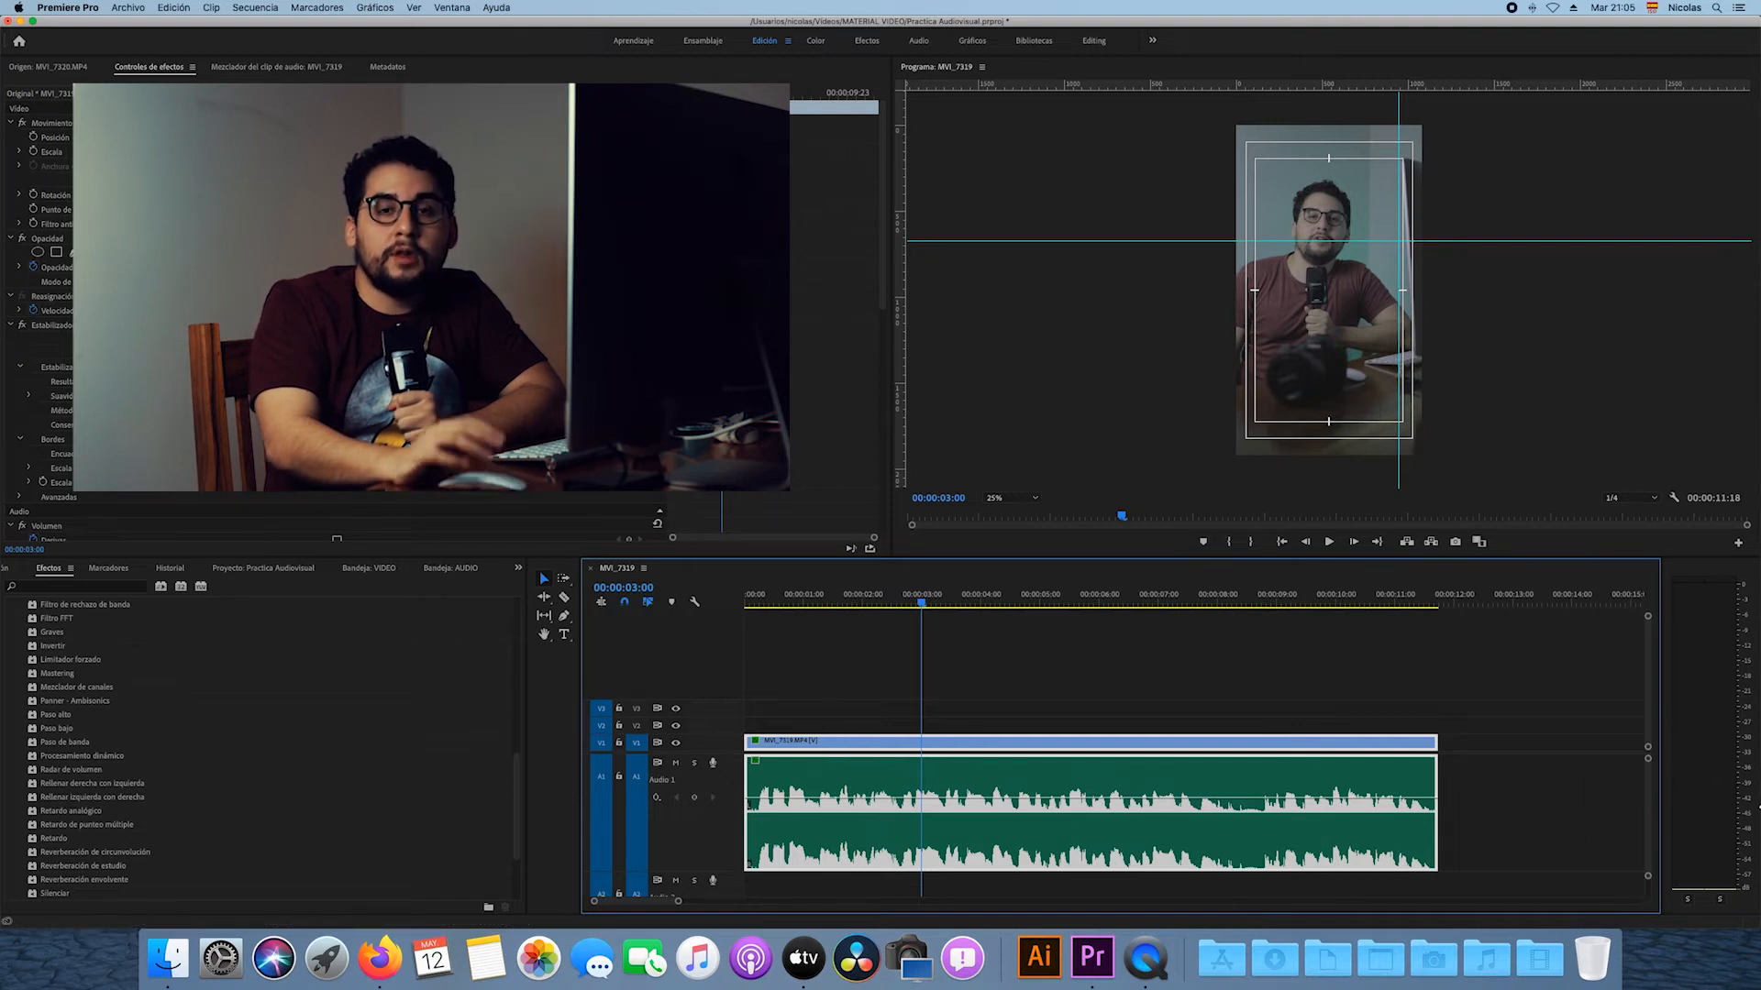
key("space")
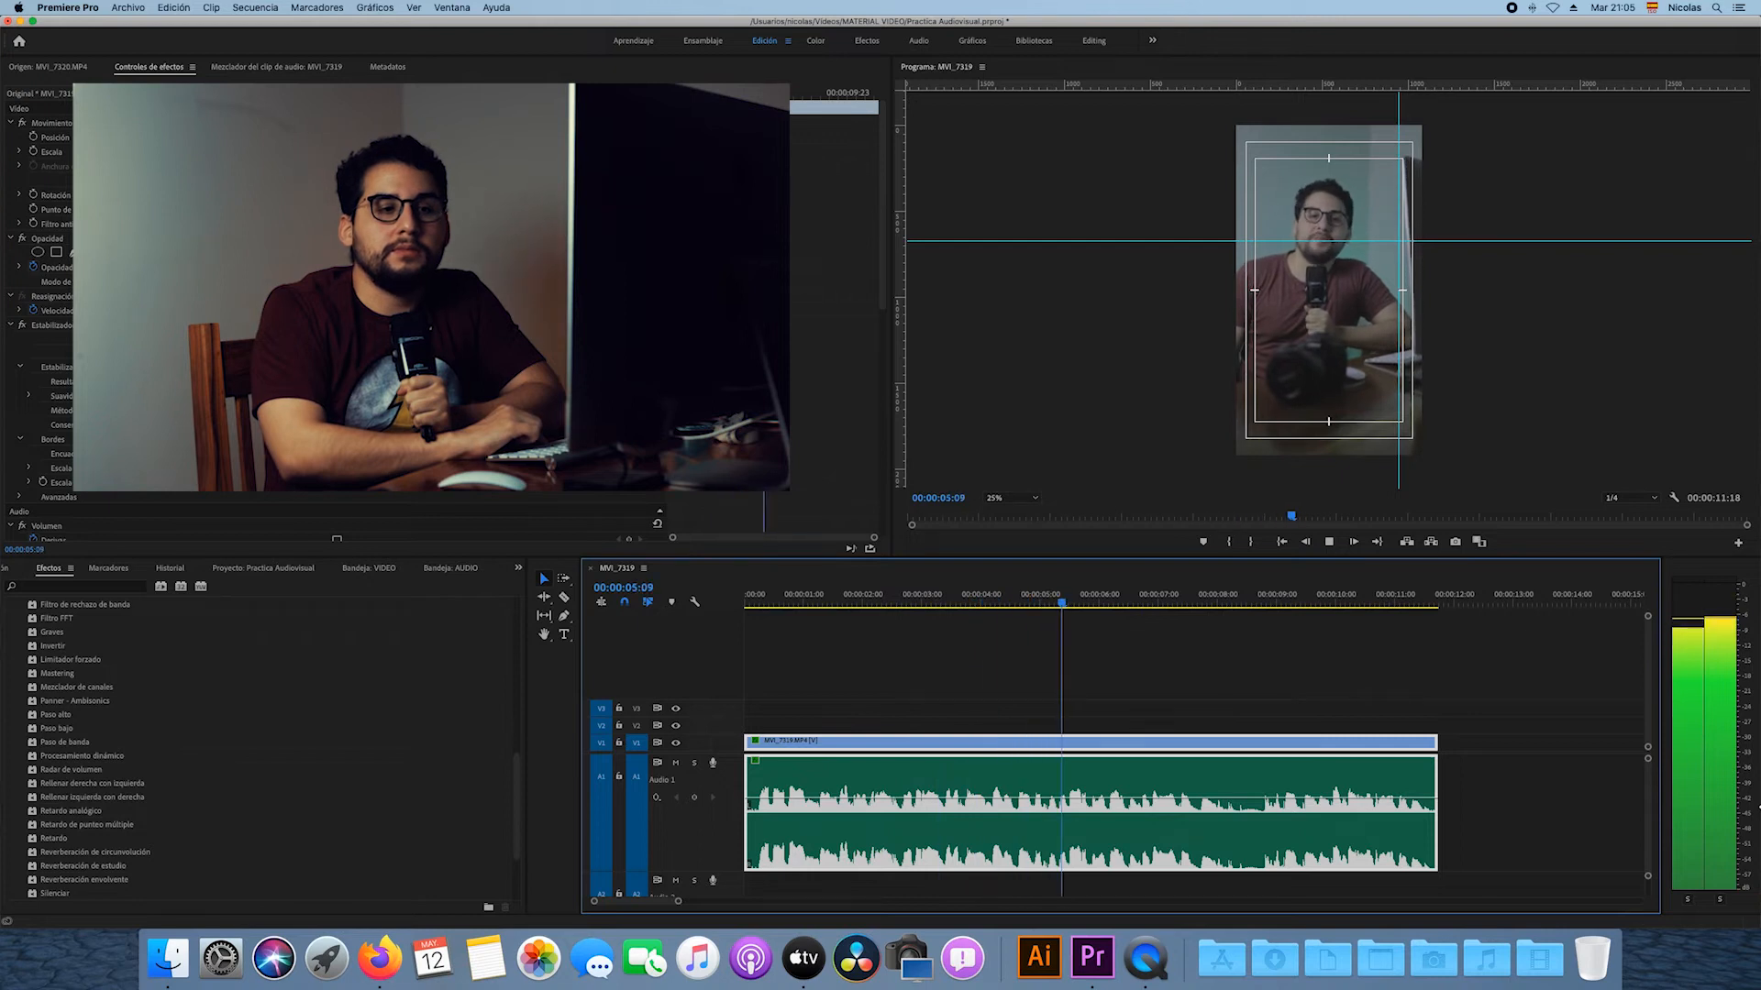
key("space")
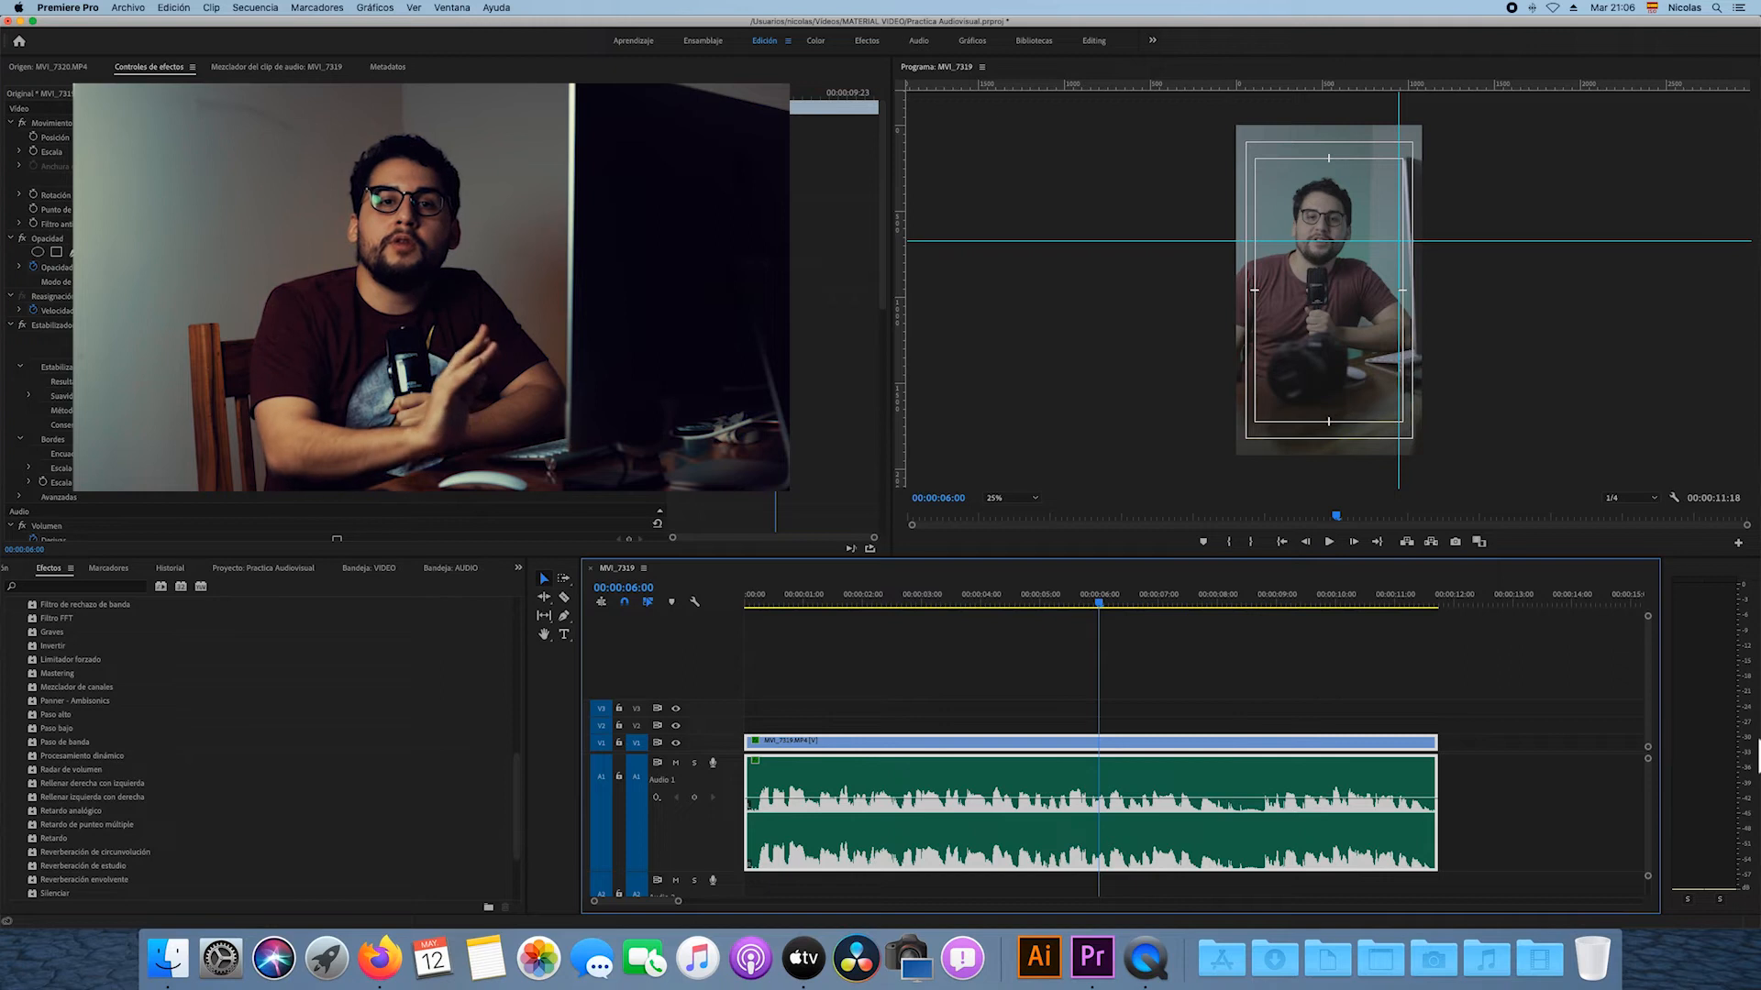
key("space")
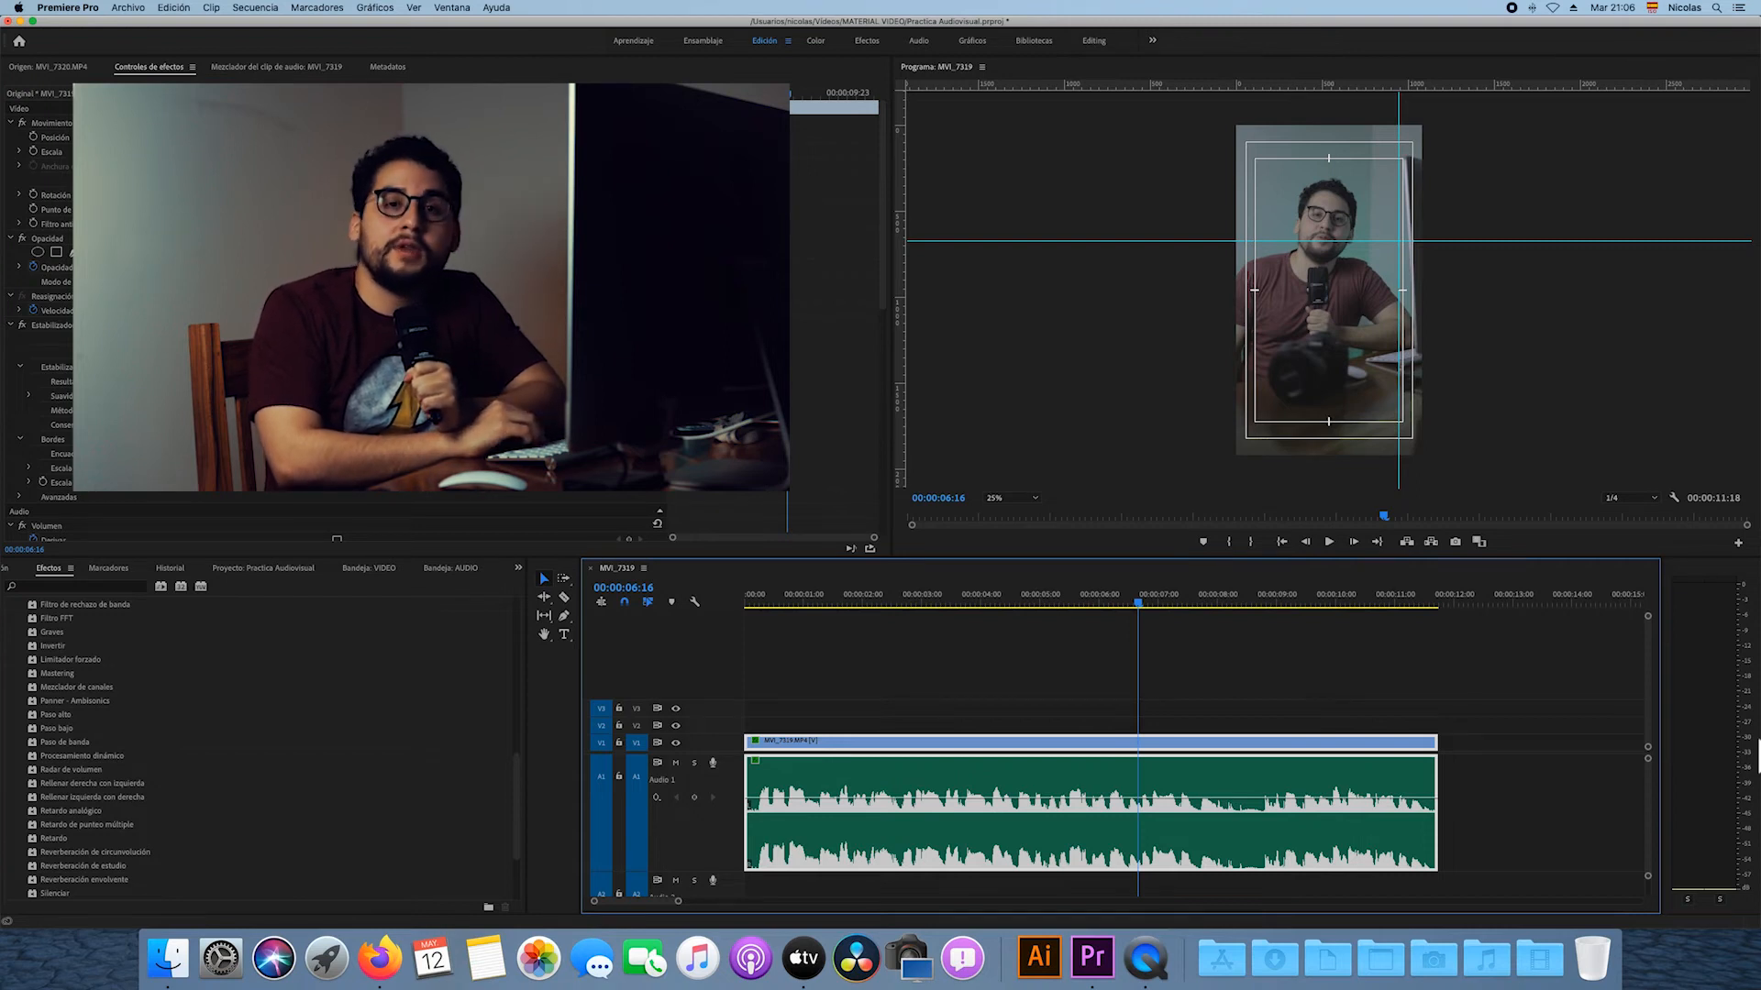
key("space")
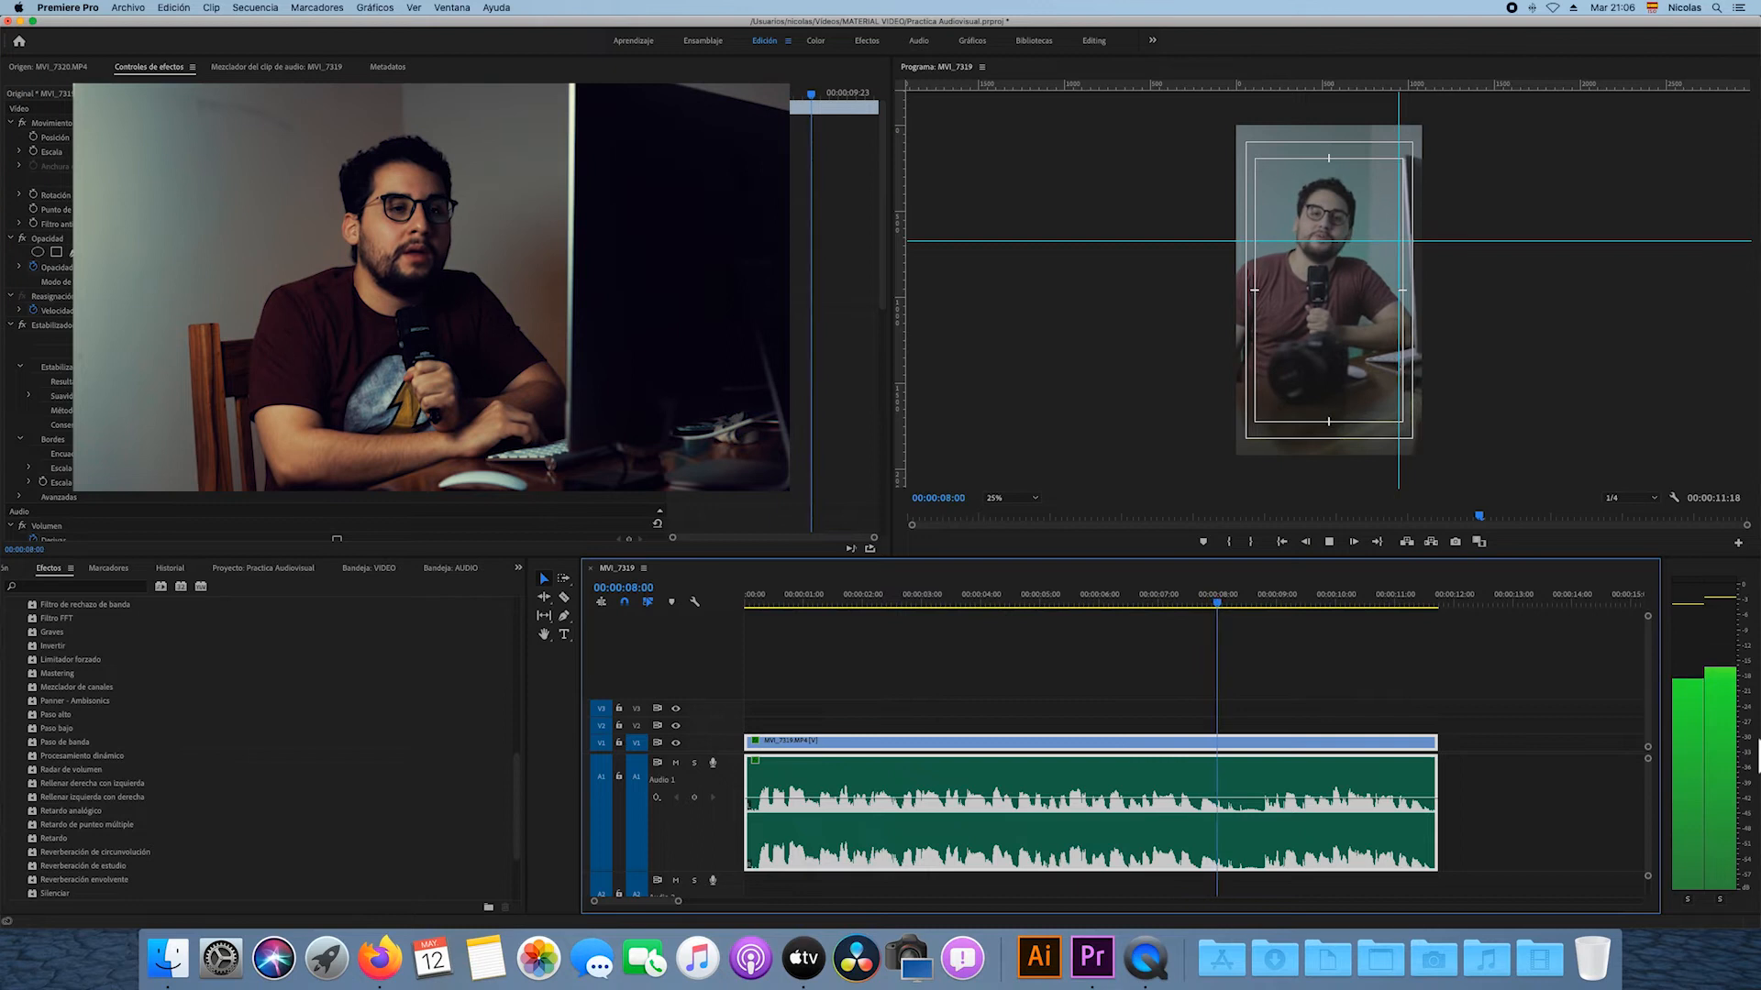
left_click(1045, 594)
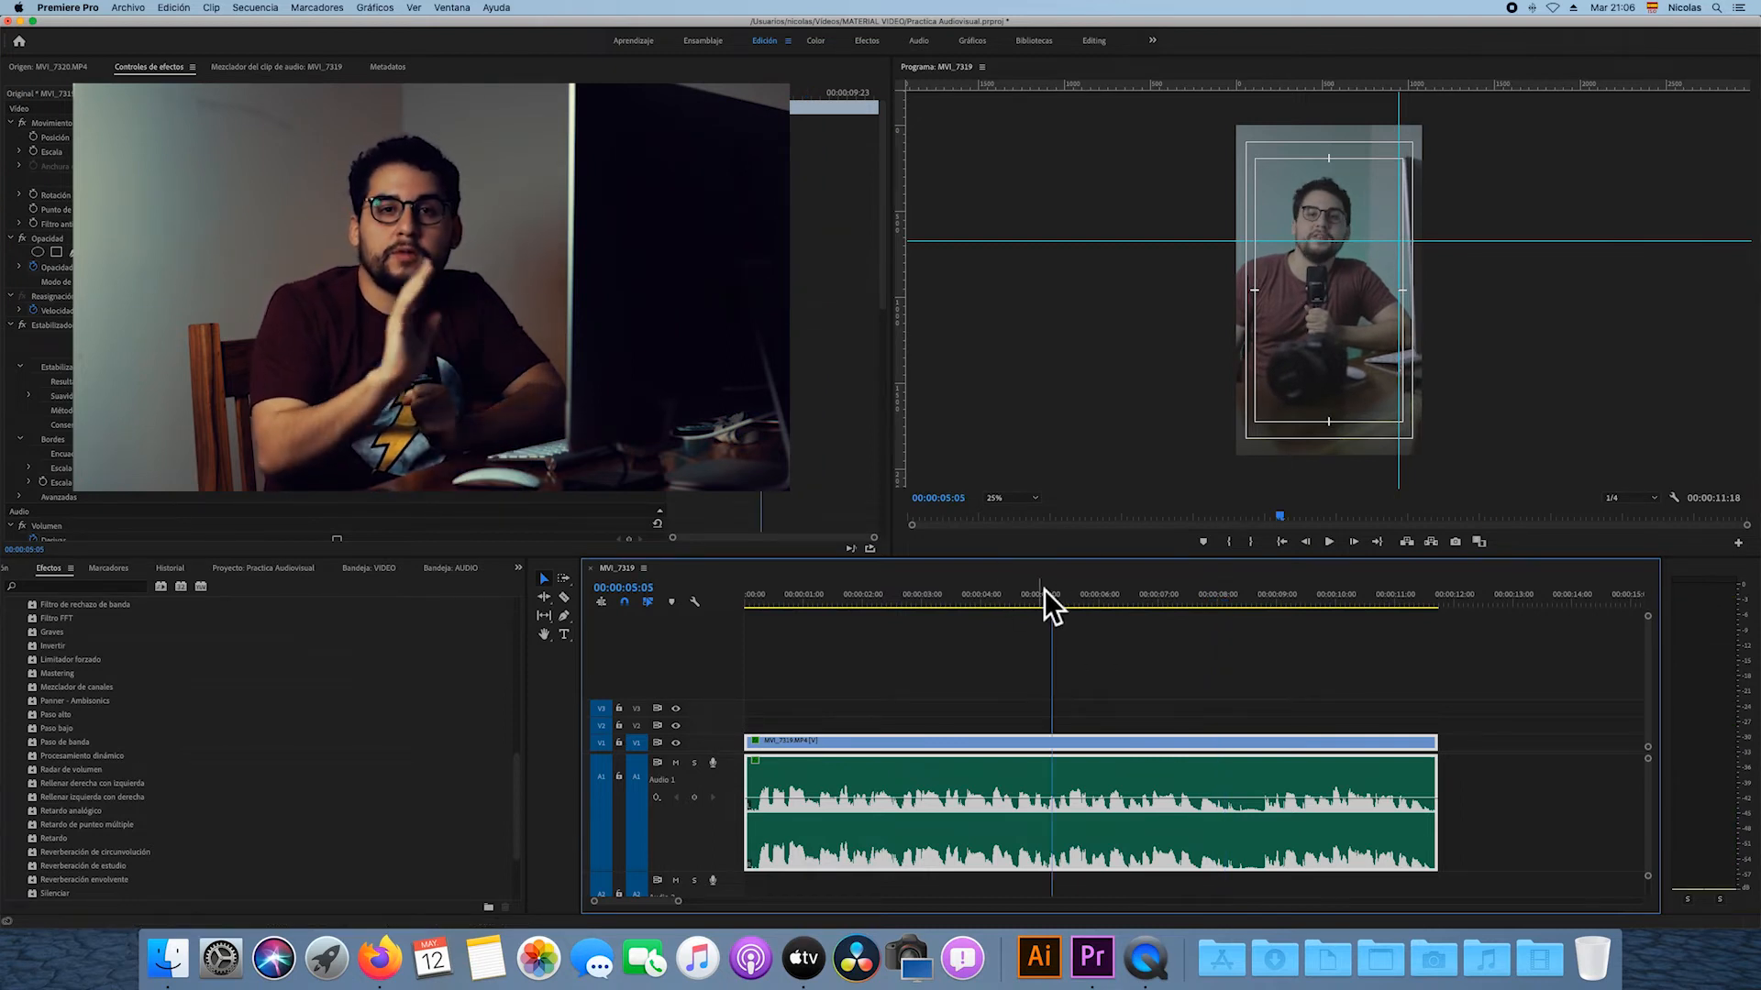
Adjust the audio gain of the voice clip by -5 dB.
right_click(1087, 779)
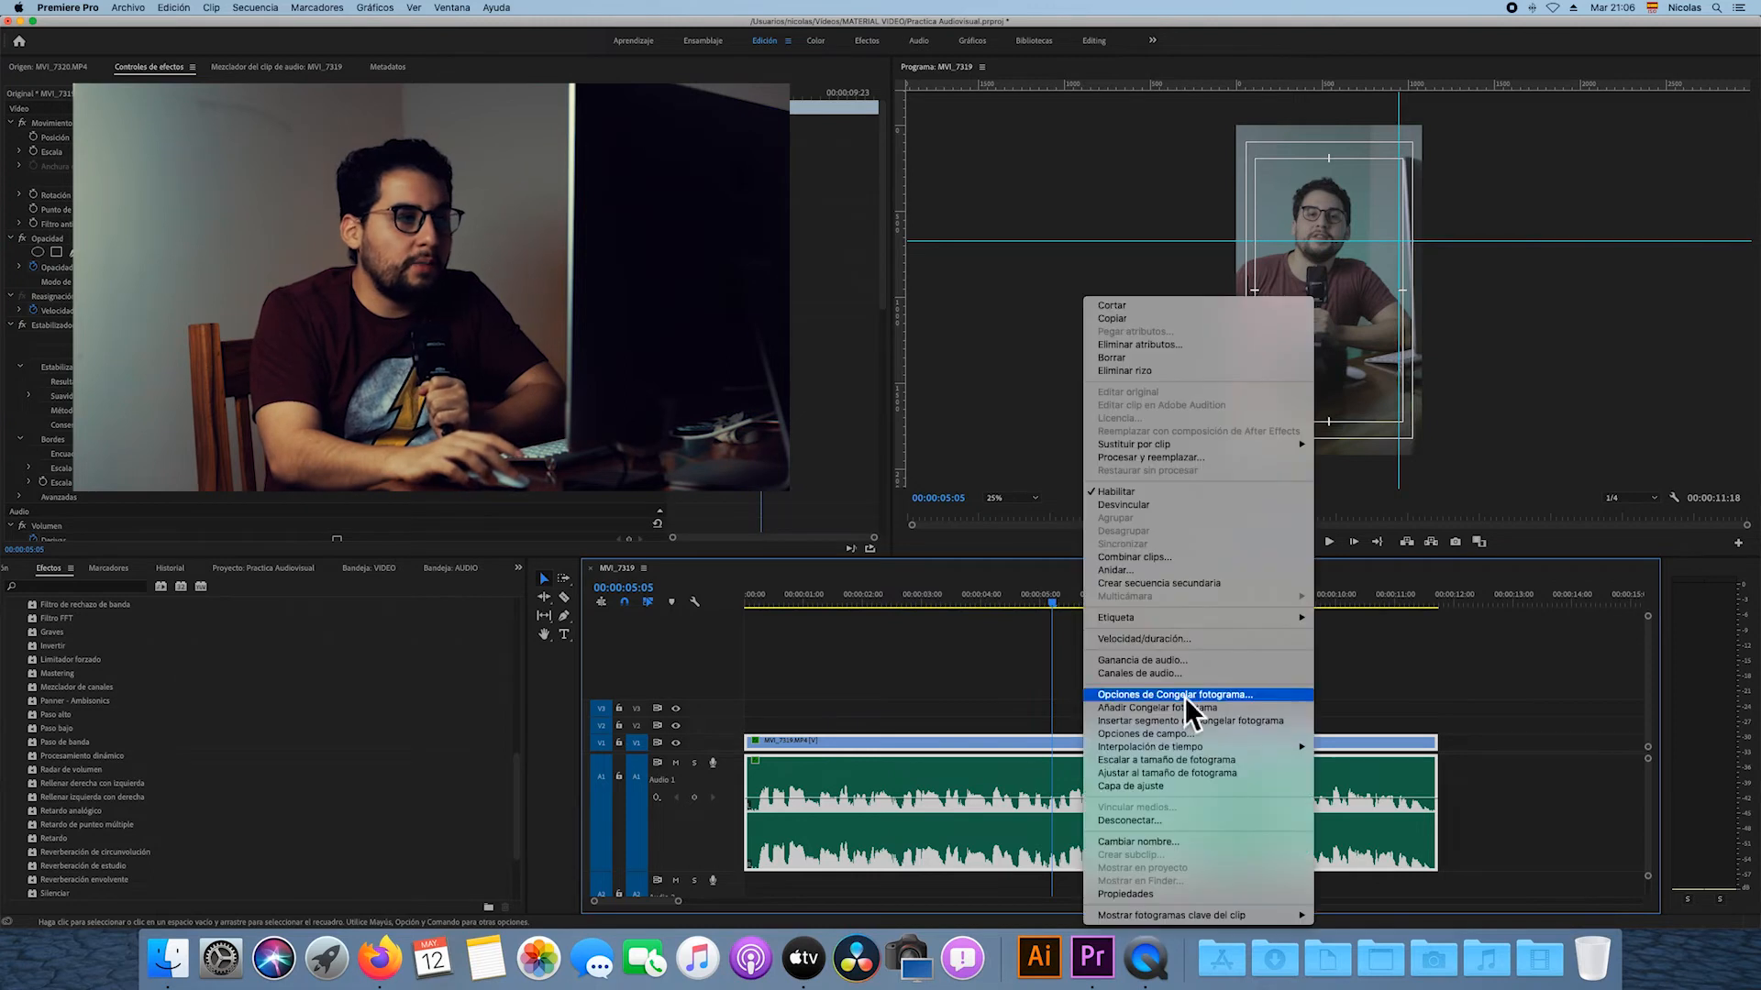
left_click(1179, 661)
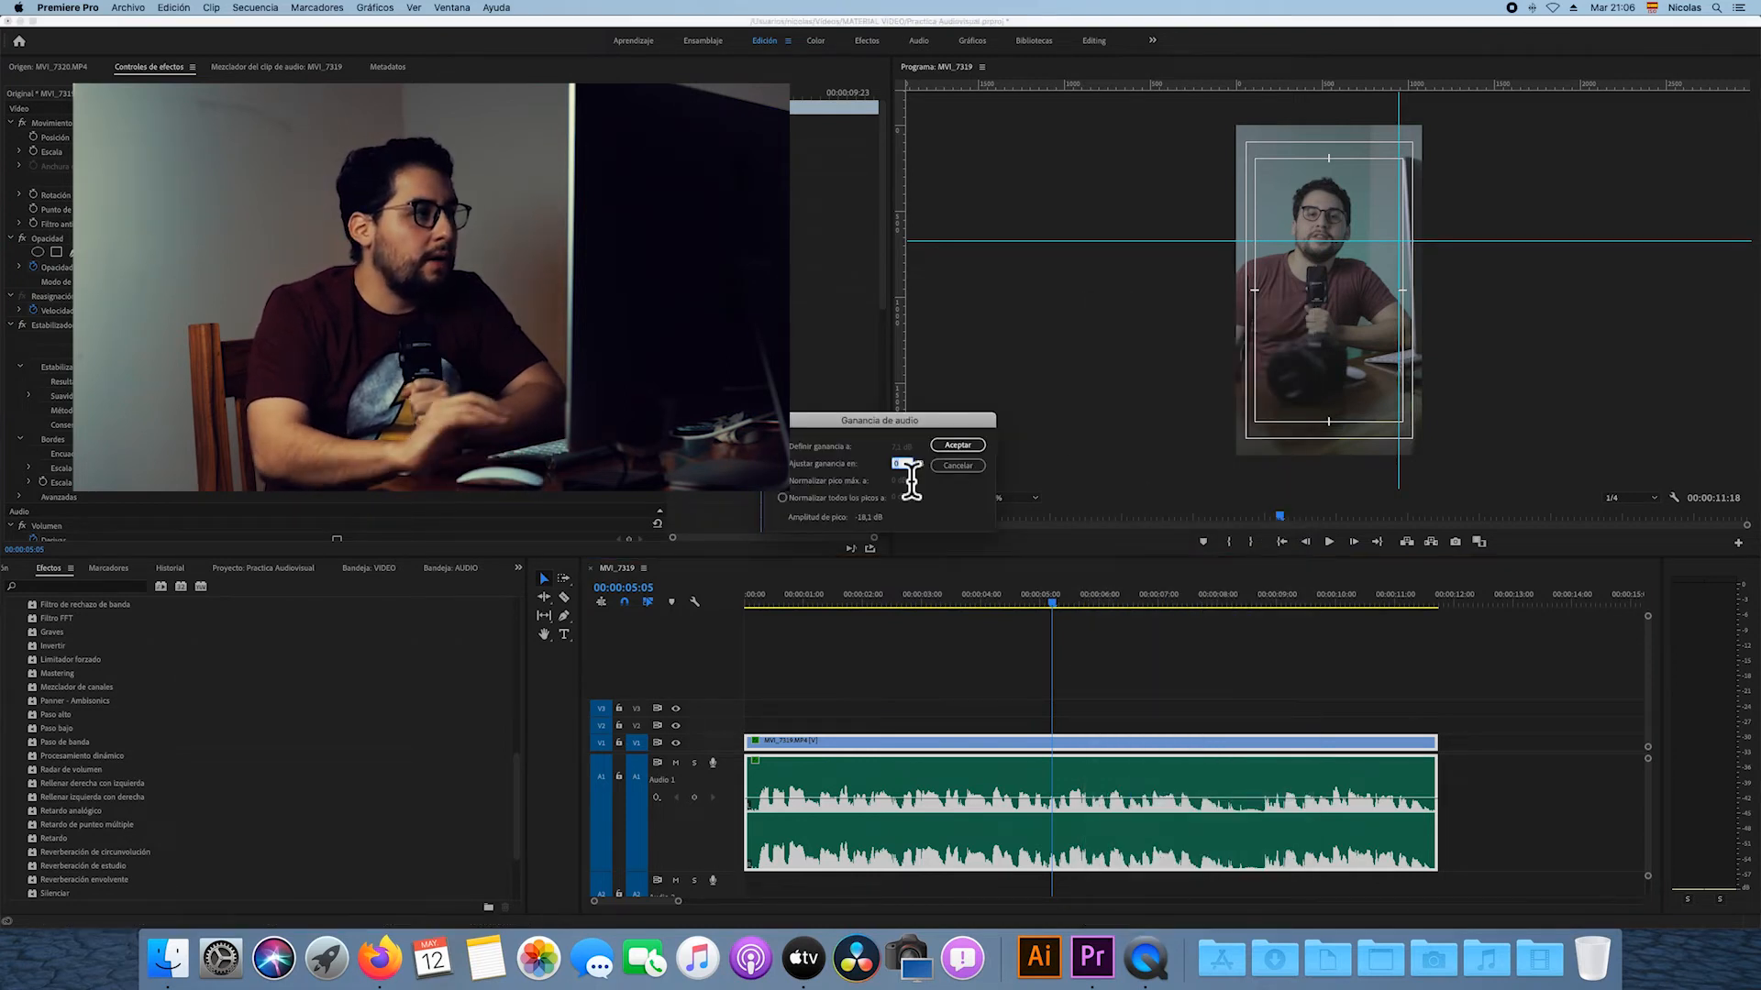
type("-")
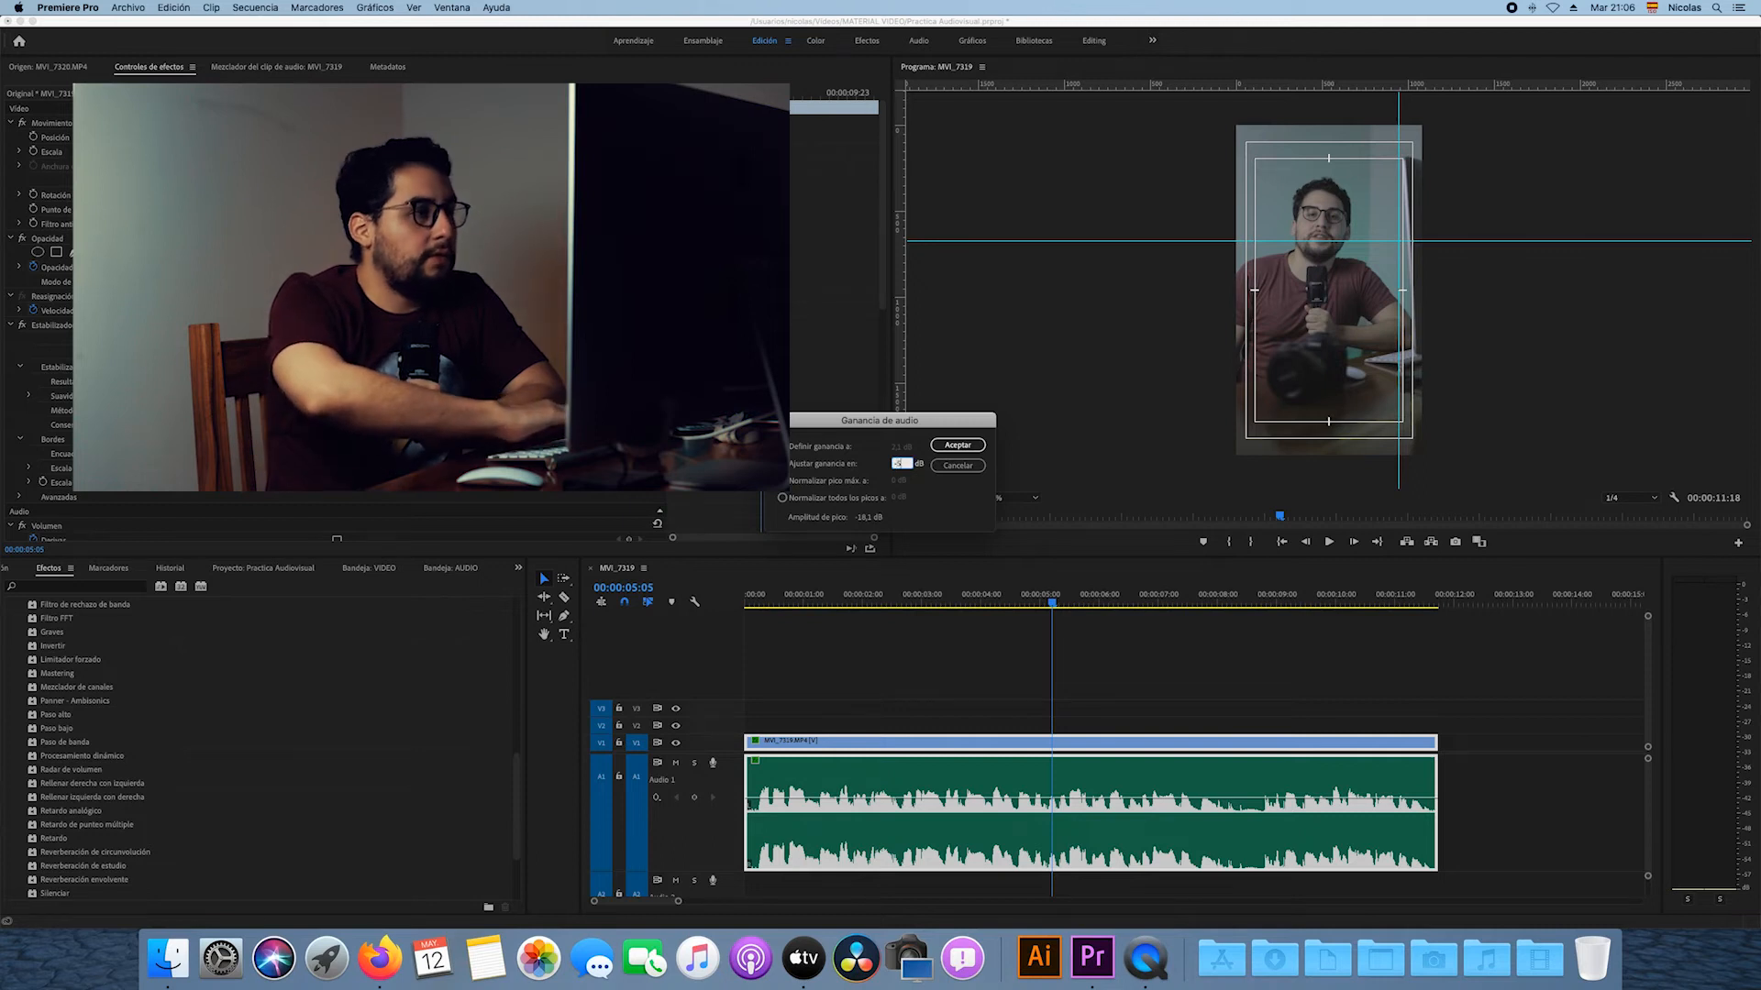
type("5")
key("Return")
Play the middle of the sequence to listen to the voice level, and return to 00:00:04:06.
left_click(897, 598)
key("space")
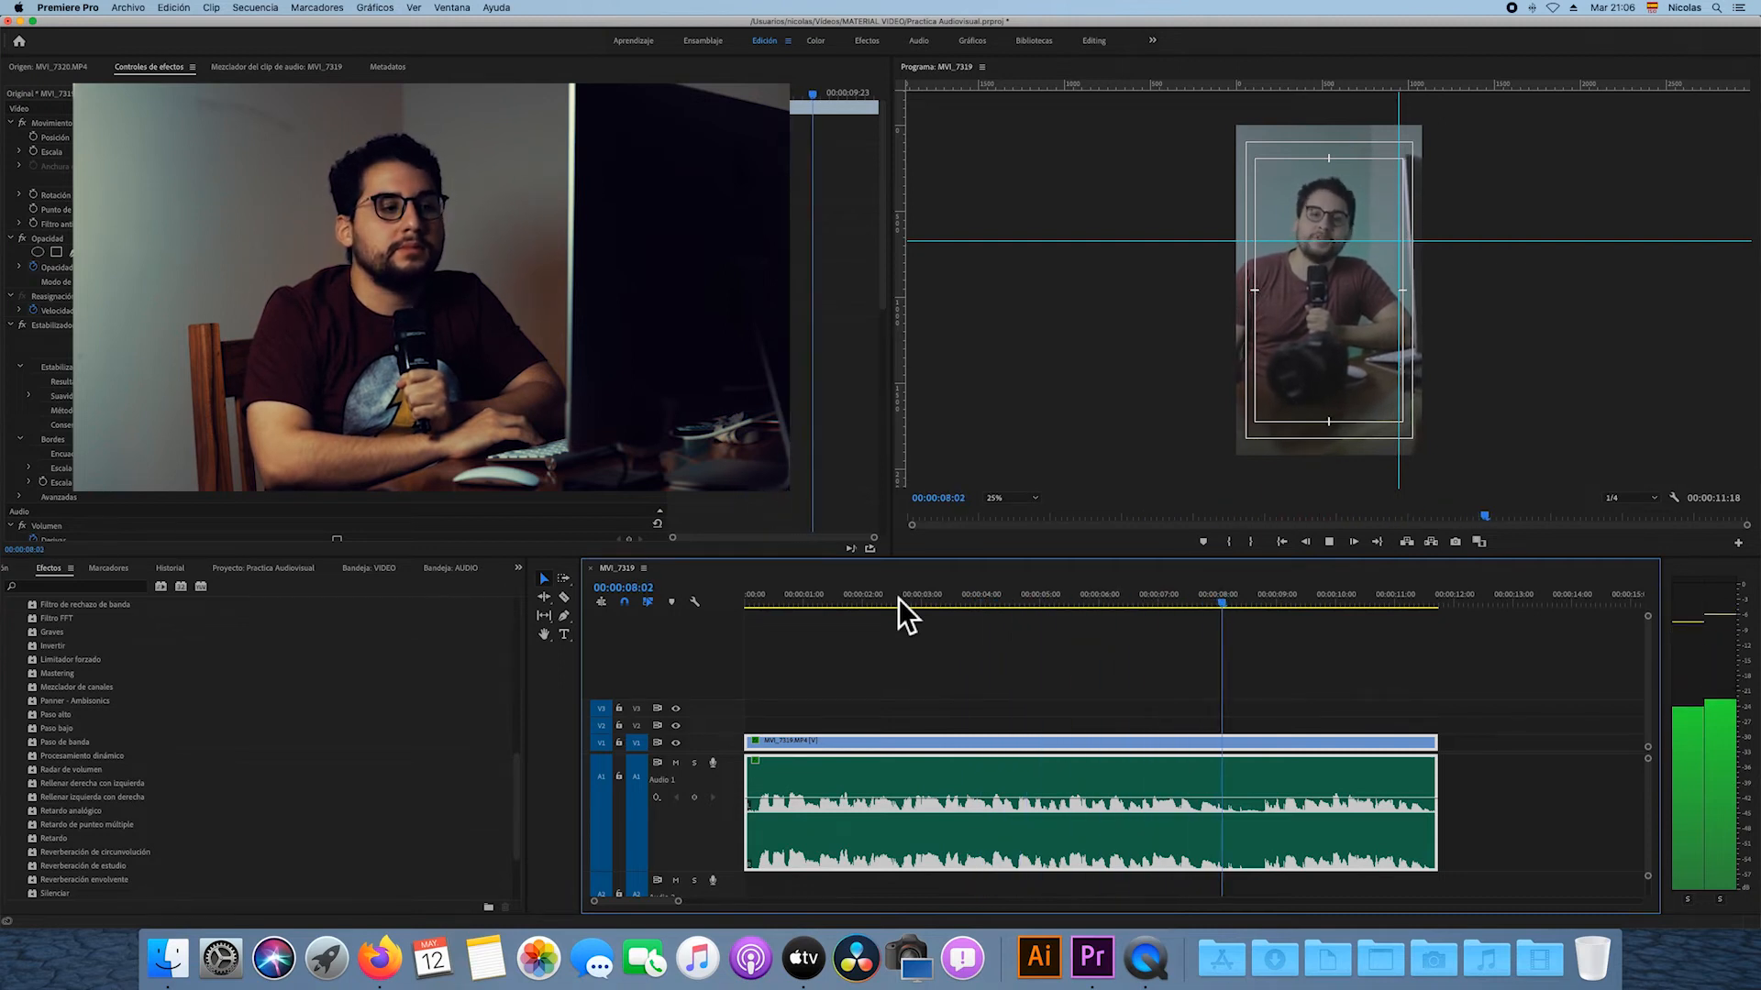
key("space")
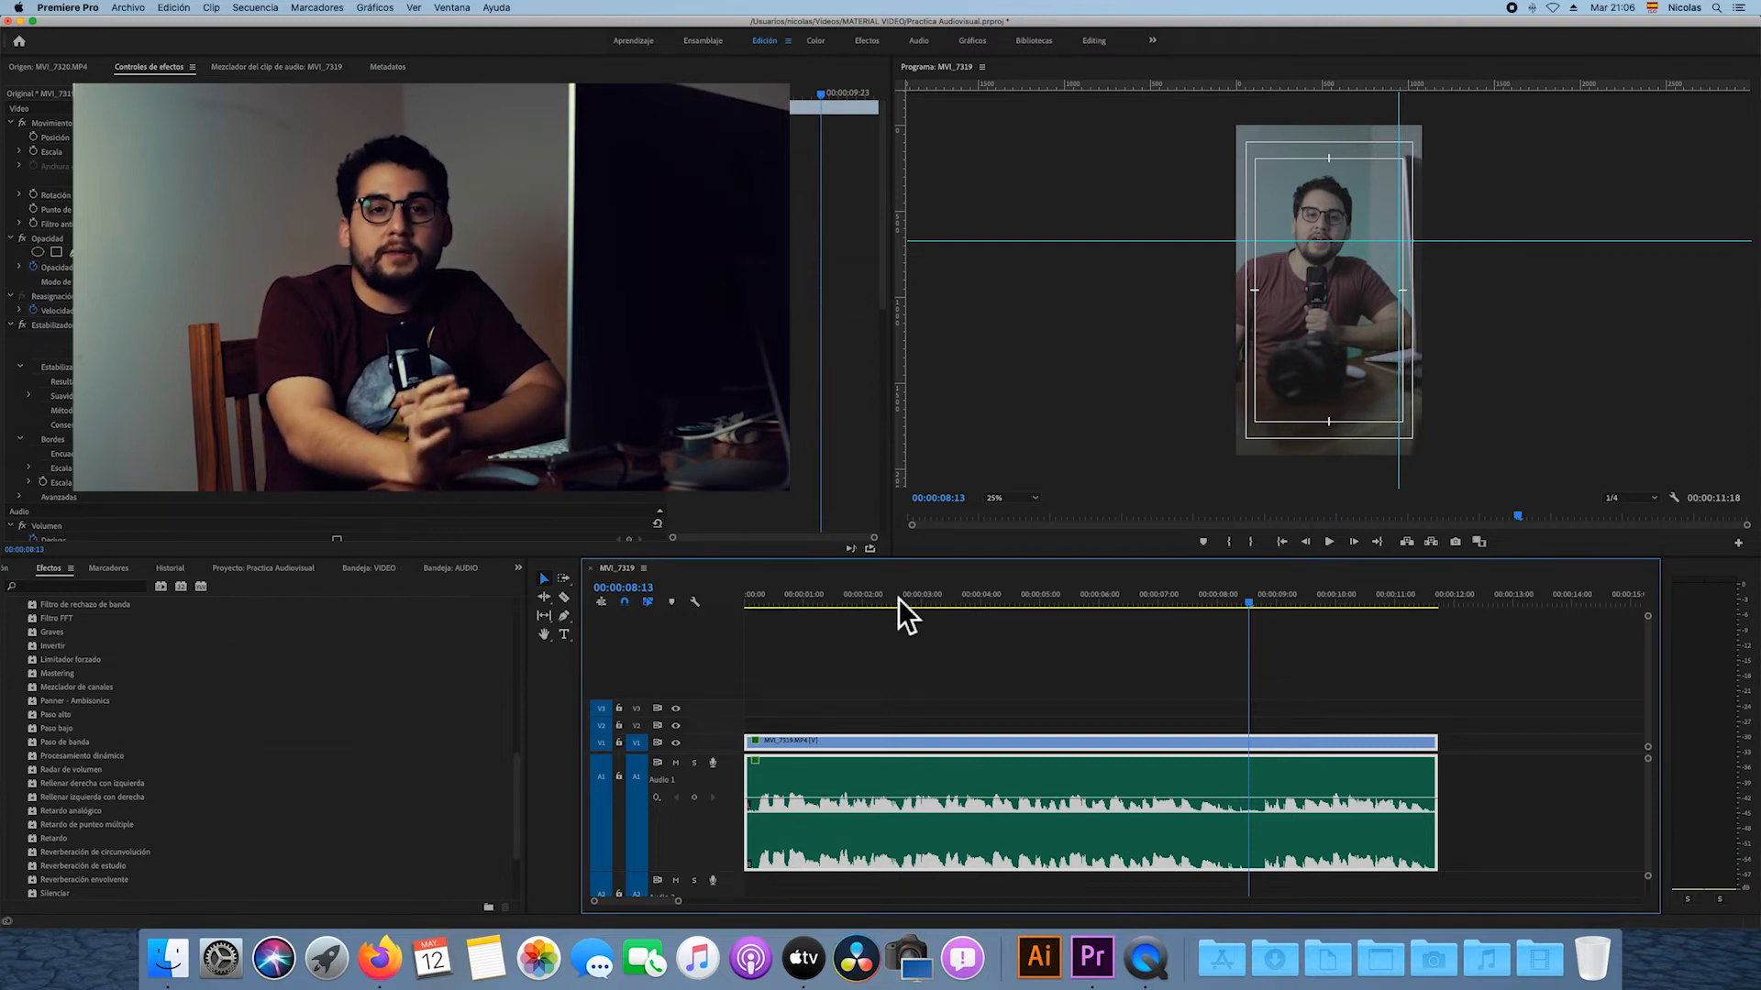
left_click(997, 596)
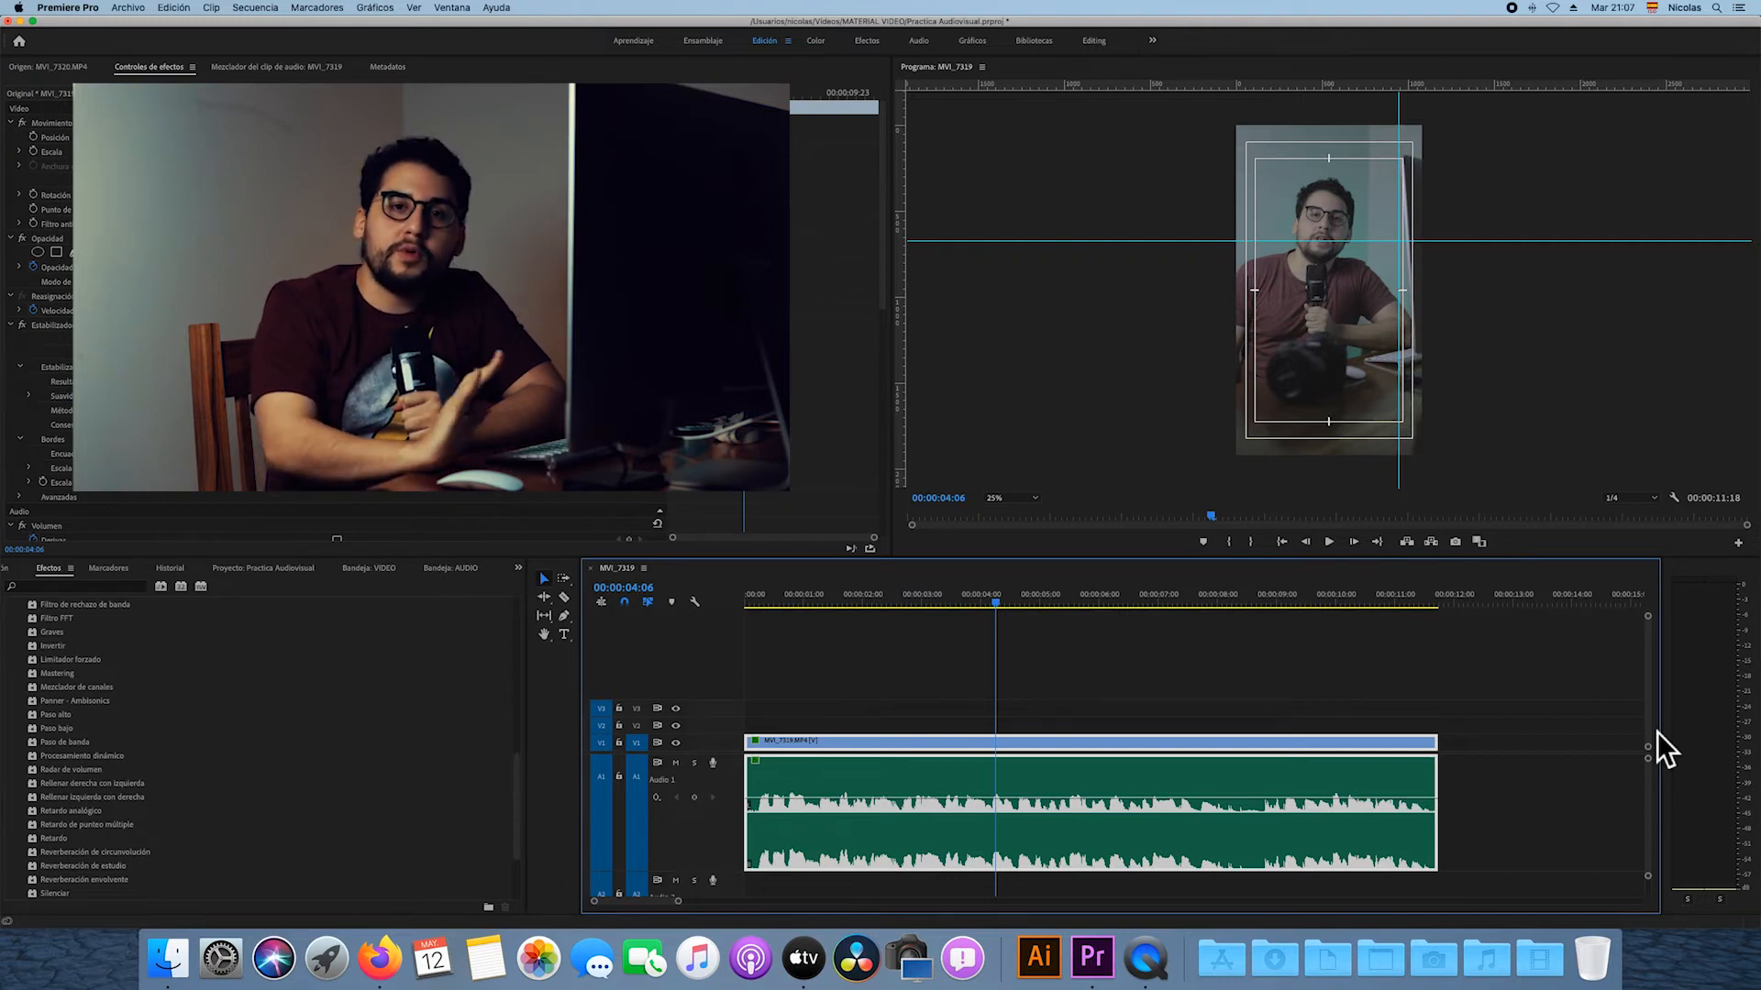
Move the linked video and voice clips about 1.3 seconds later in the timeline, leaving a gap at the sequence start.
key("Home")
left_click_drag(1067, 745, 1146, 745)
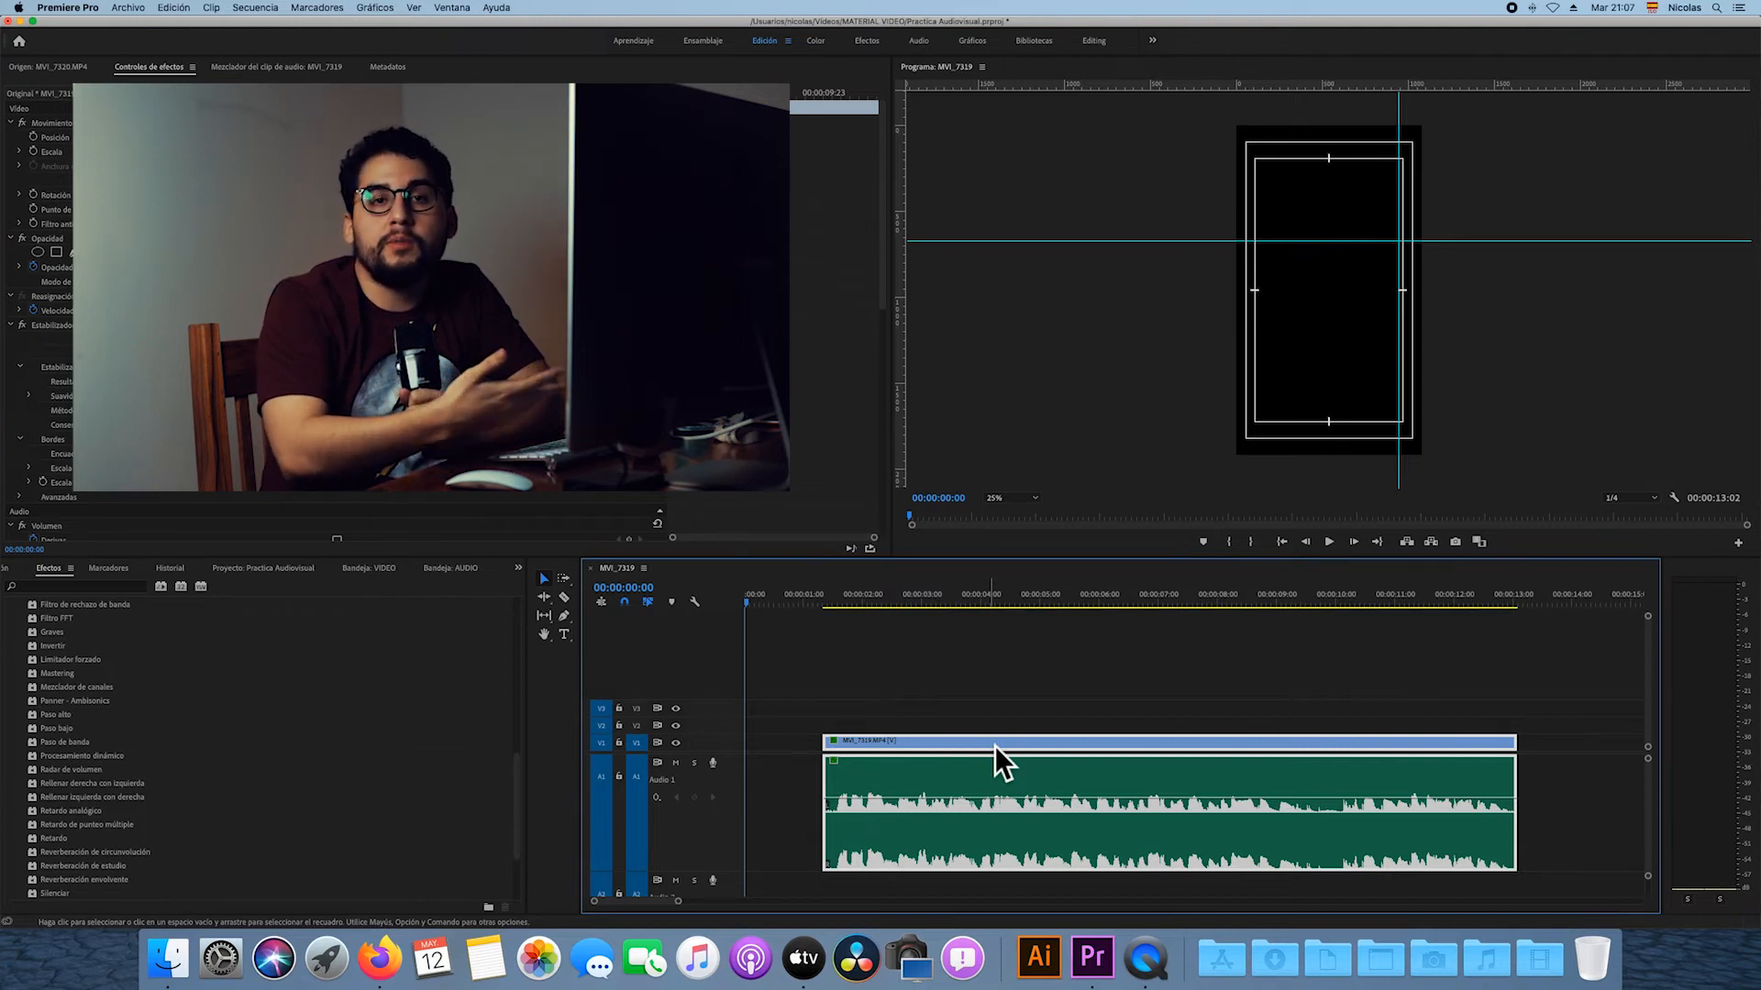
left_click(863, 595)
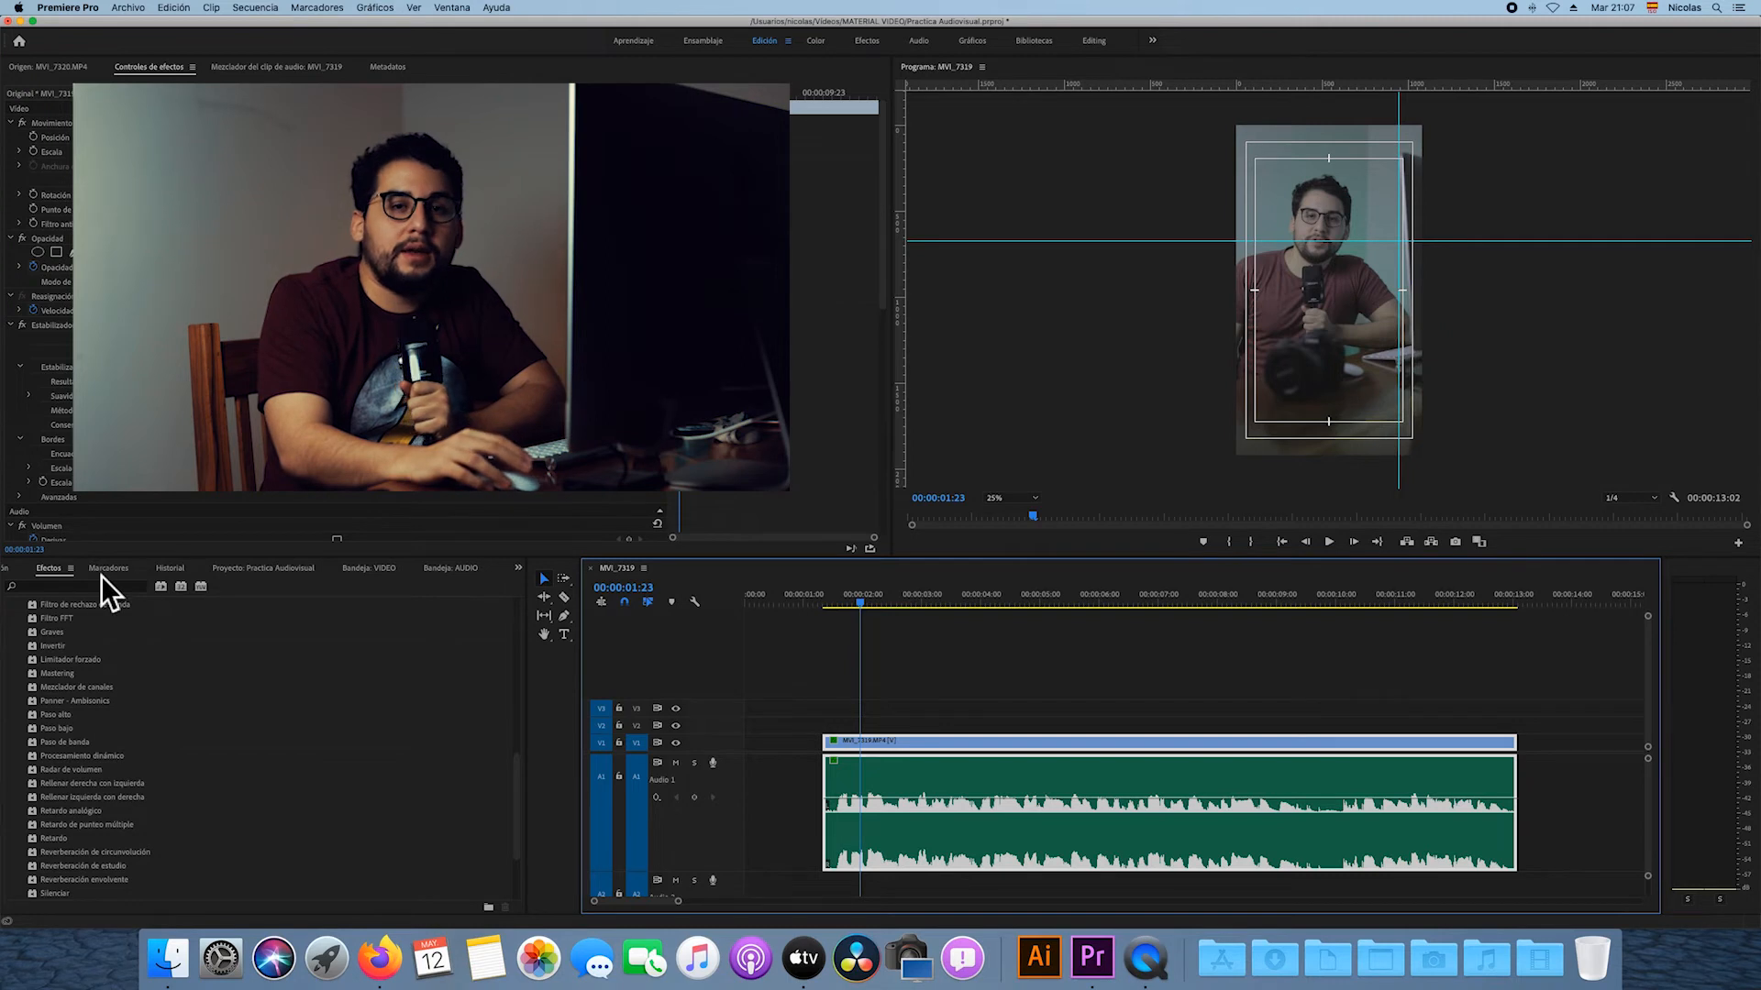
Place the AudioSphere music file on audio track A2 from the sequence start, and adjust the timeline area and track heights to show both waveforms.
scroll(100, 576, "up", 3)
left_click(445, 570)
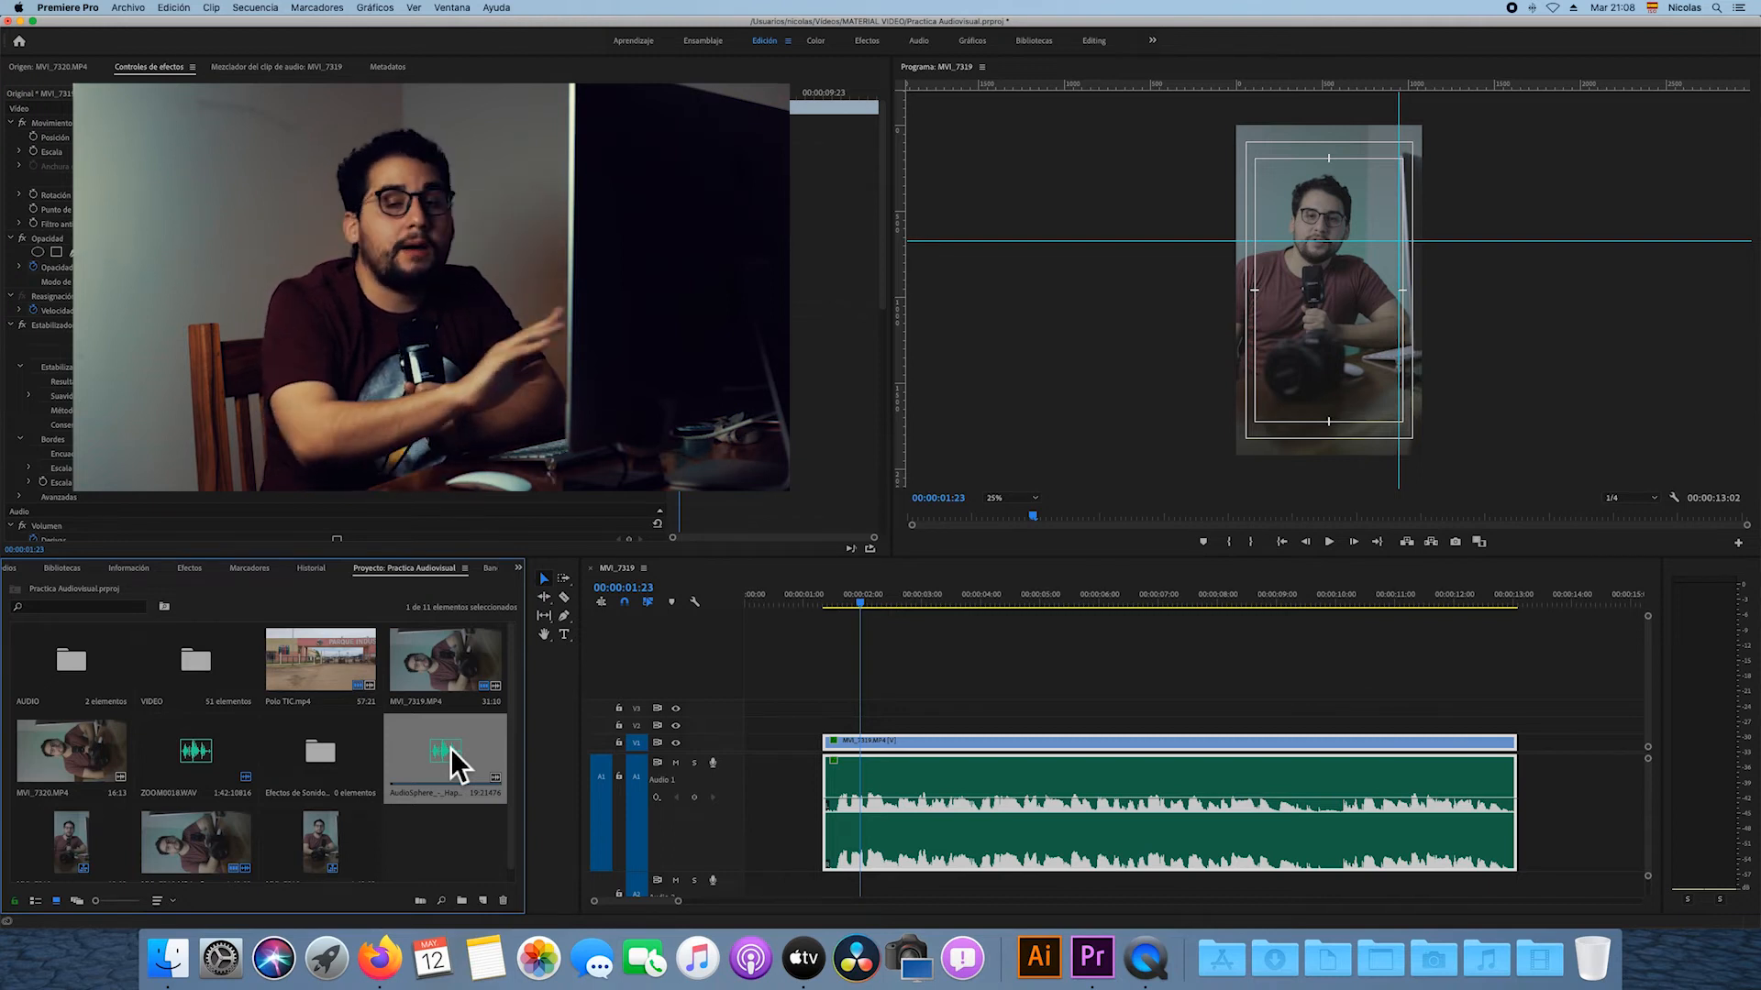
left_click_drag(449, 748, 830, 886)
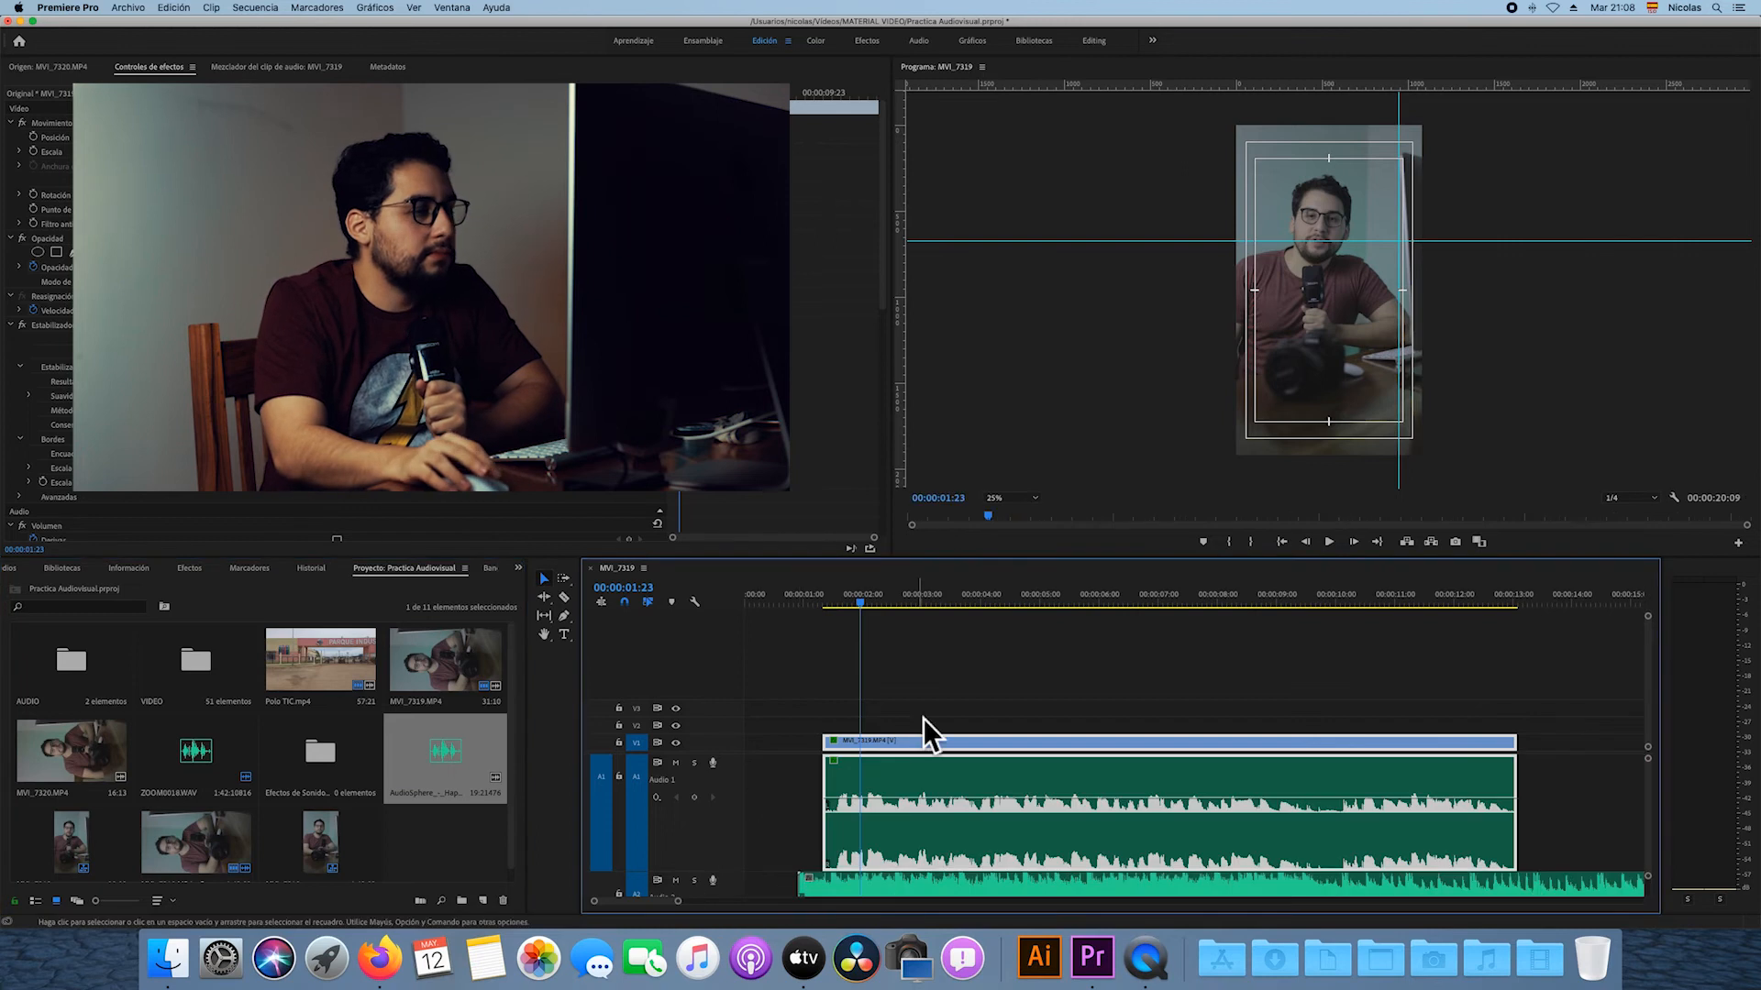
left_click_drag(983, 889, 928, 888)
left_click_drag(827, 556, 830, 436)
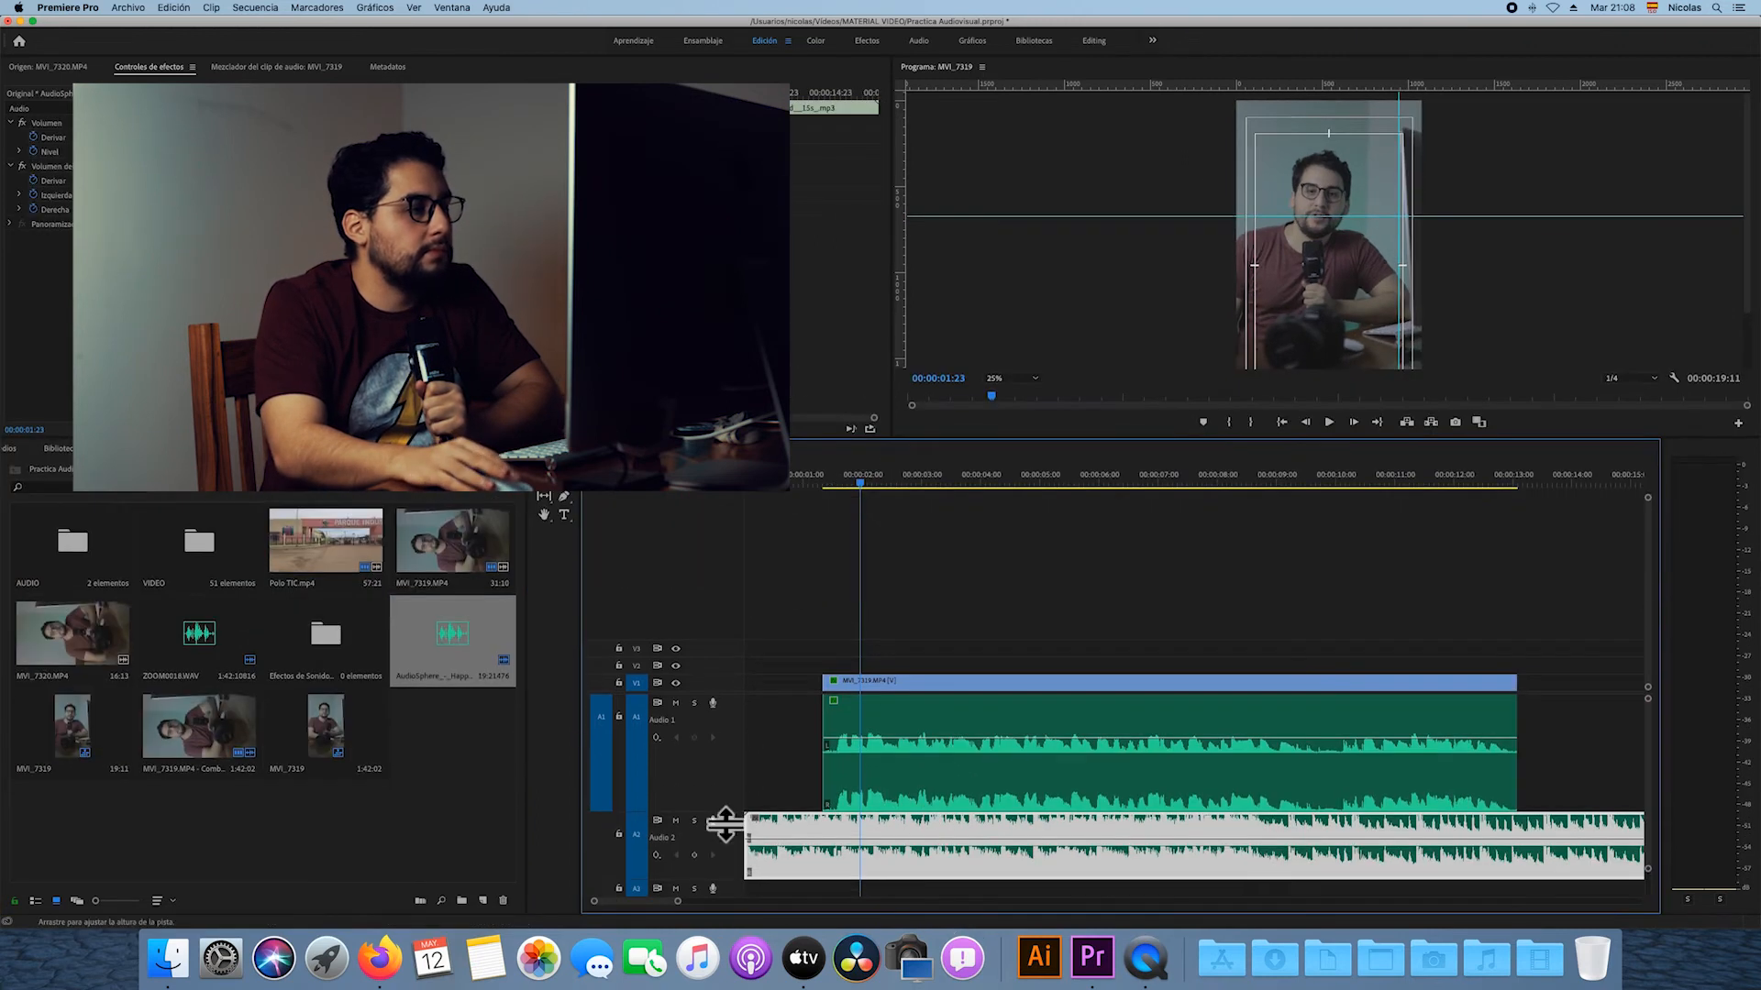
left_click_drag(725, 826, 725, 788)
Play the sequence from its start to 00:00:00:21 to hear the music, and lower the system volume.
key("Home")
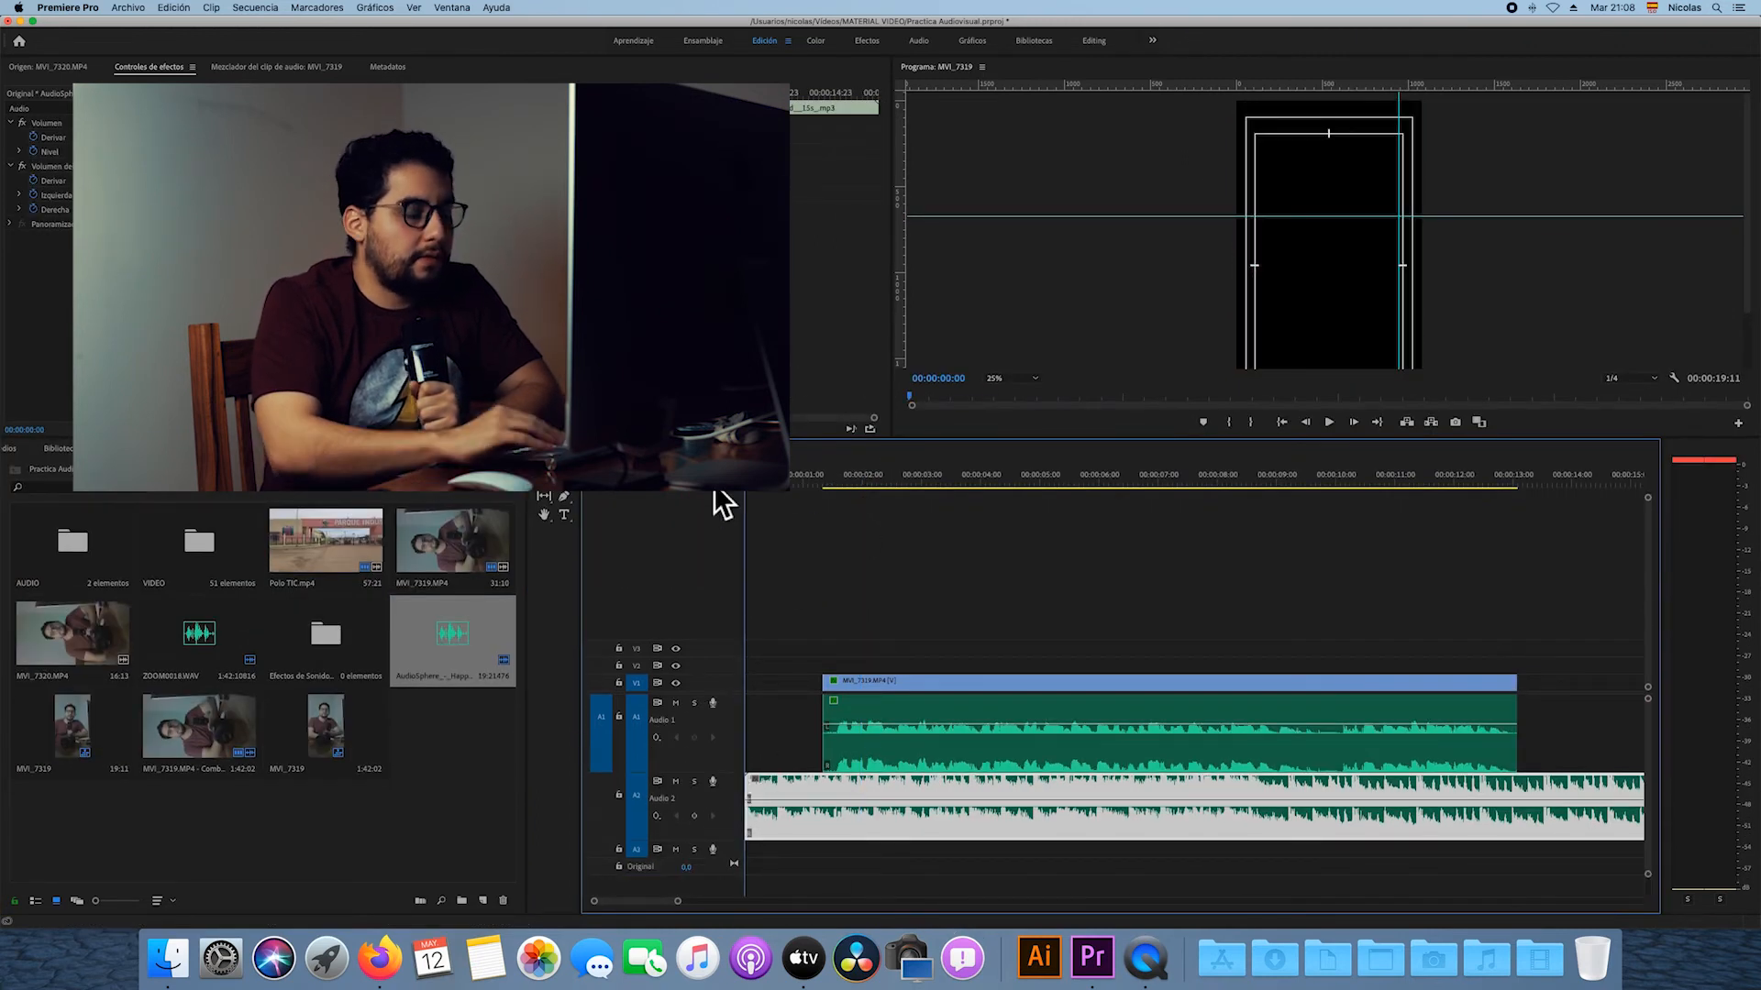
key("space")
key("space")
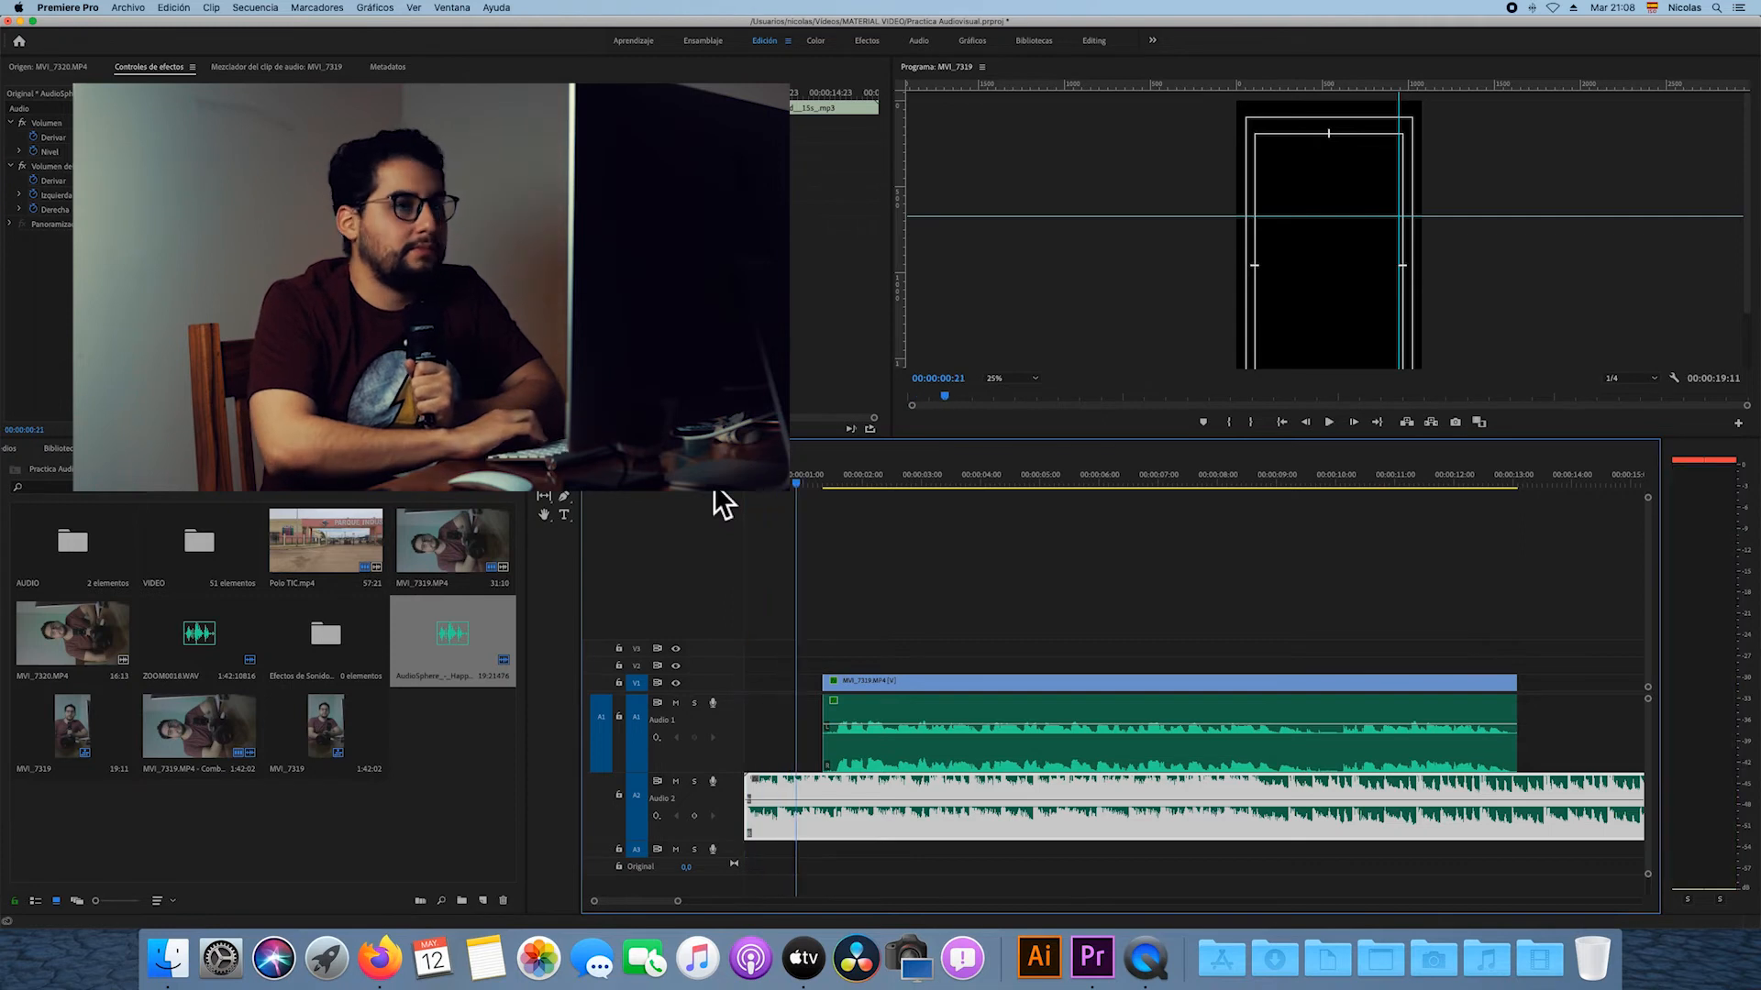
key("XF86AudioLowerVolume")
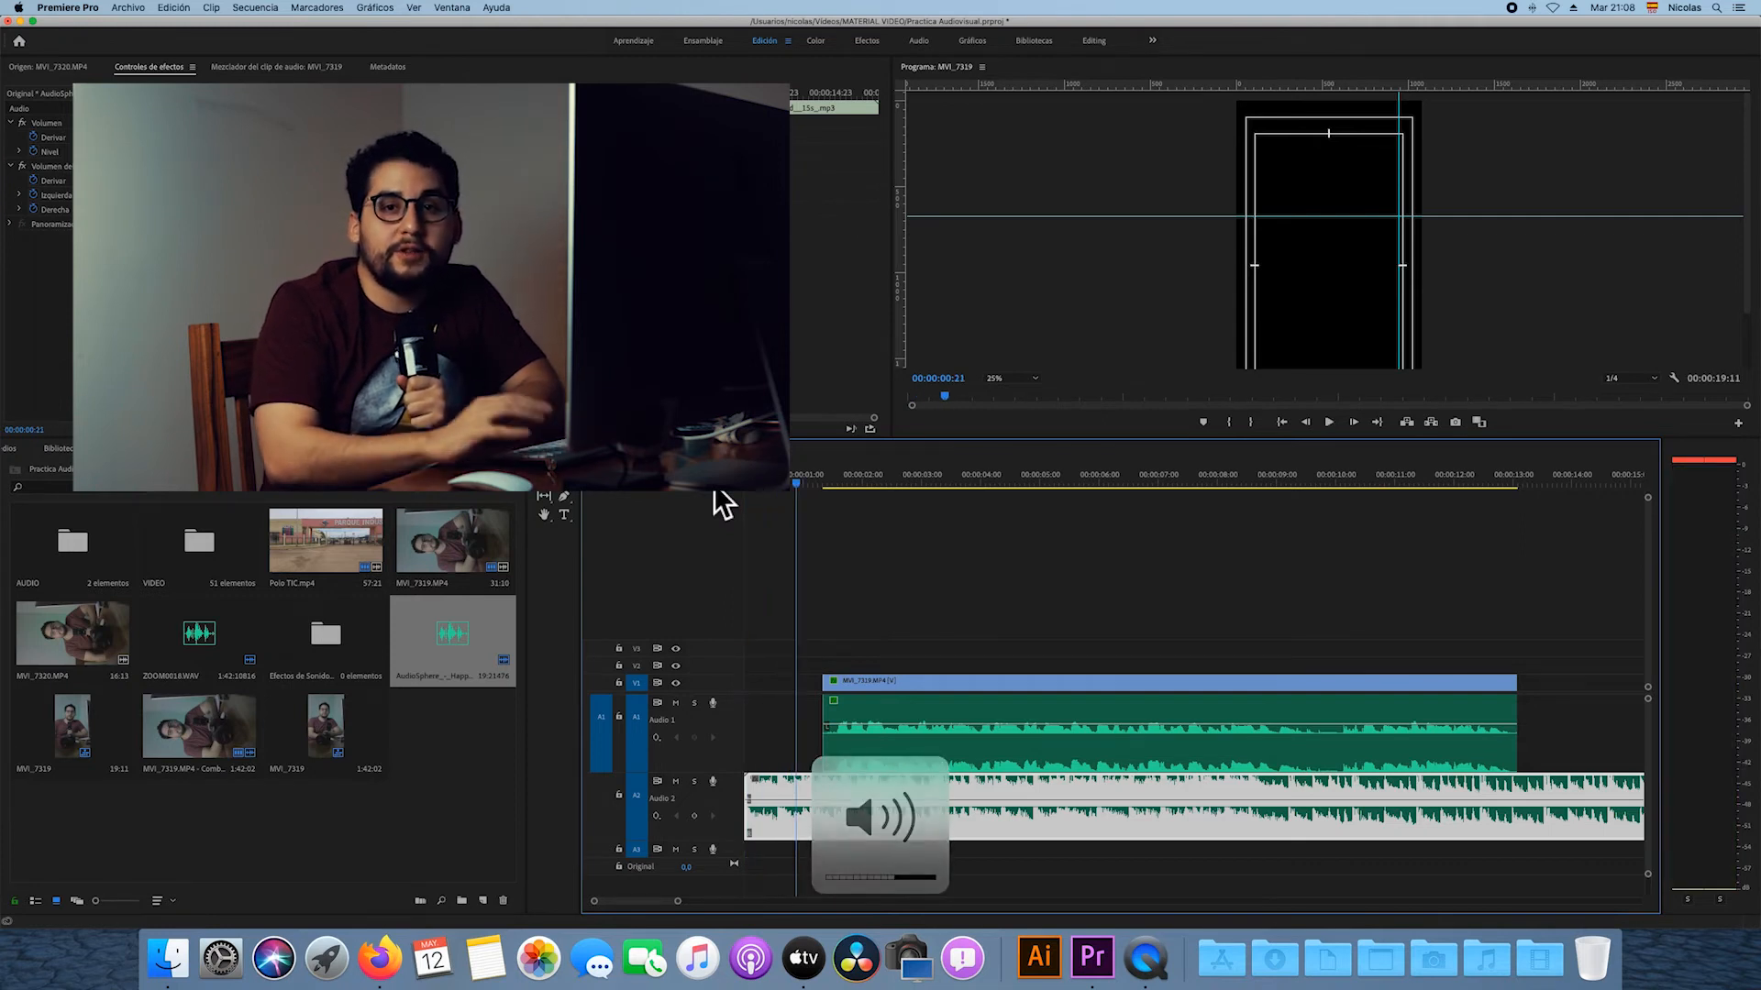
Lower the audio gain of the music clip on audio track A2.
right_click(851, 798)
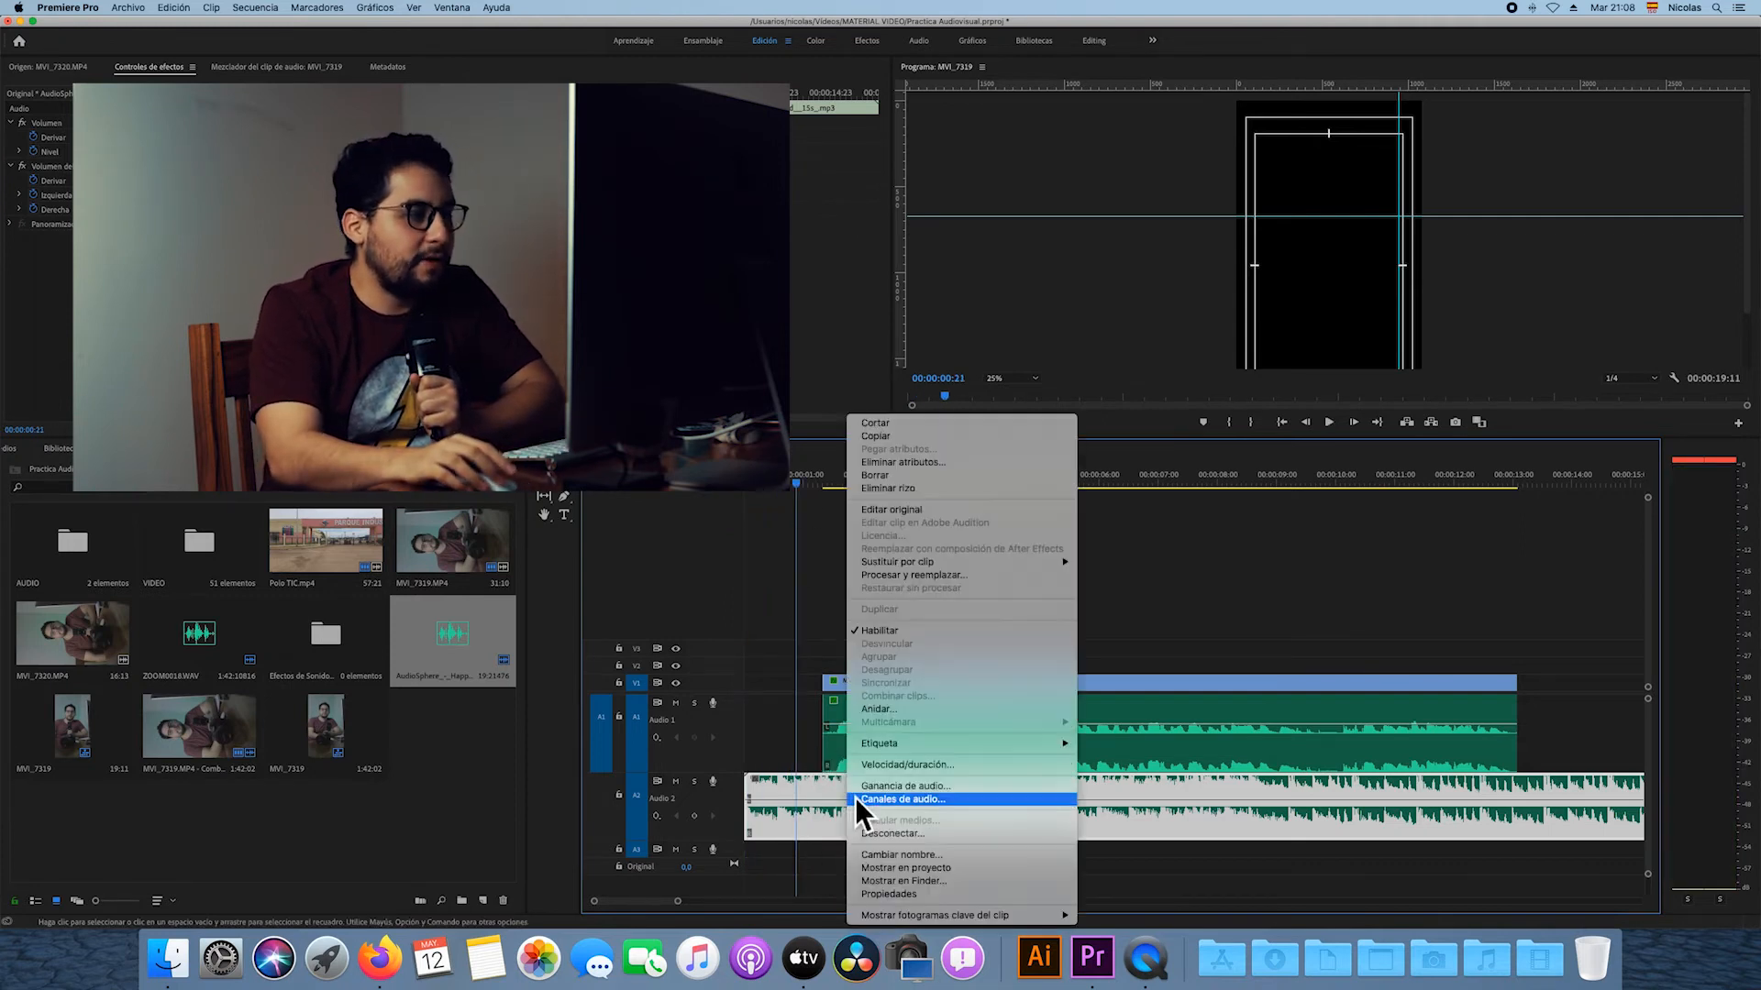
left_click(922, 786)
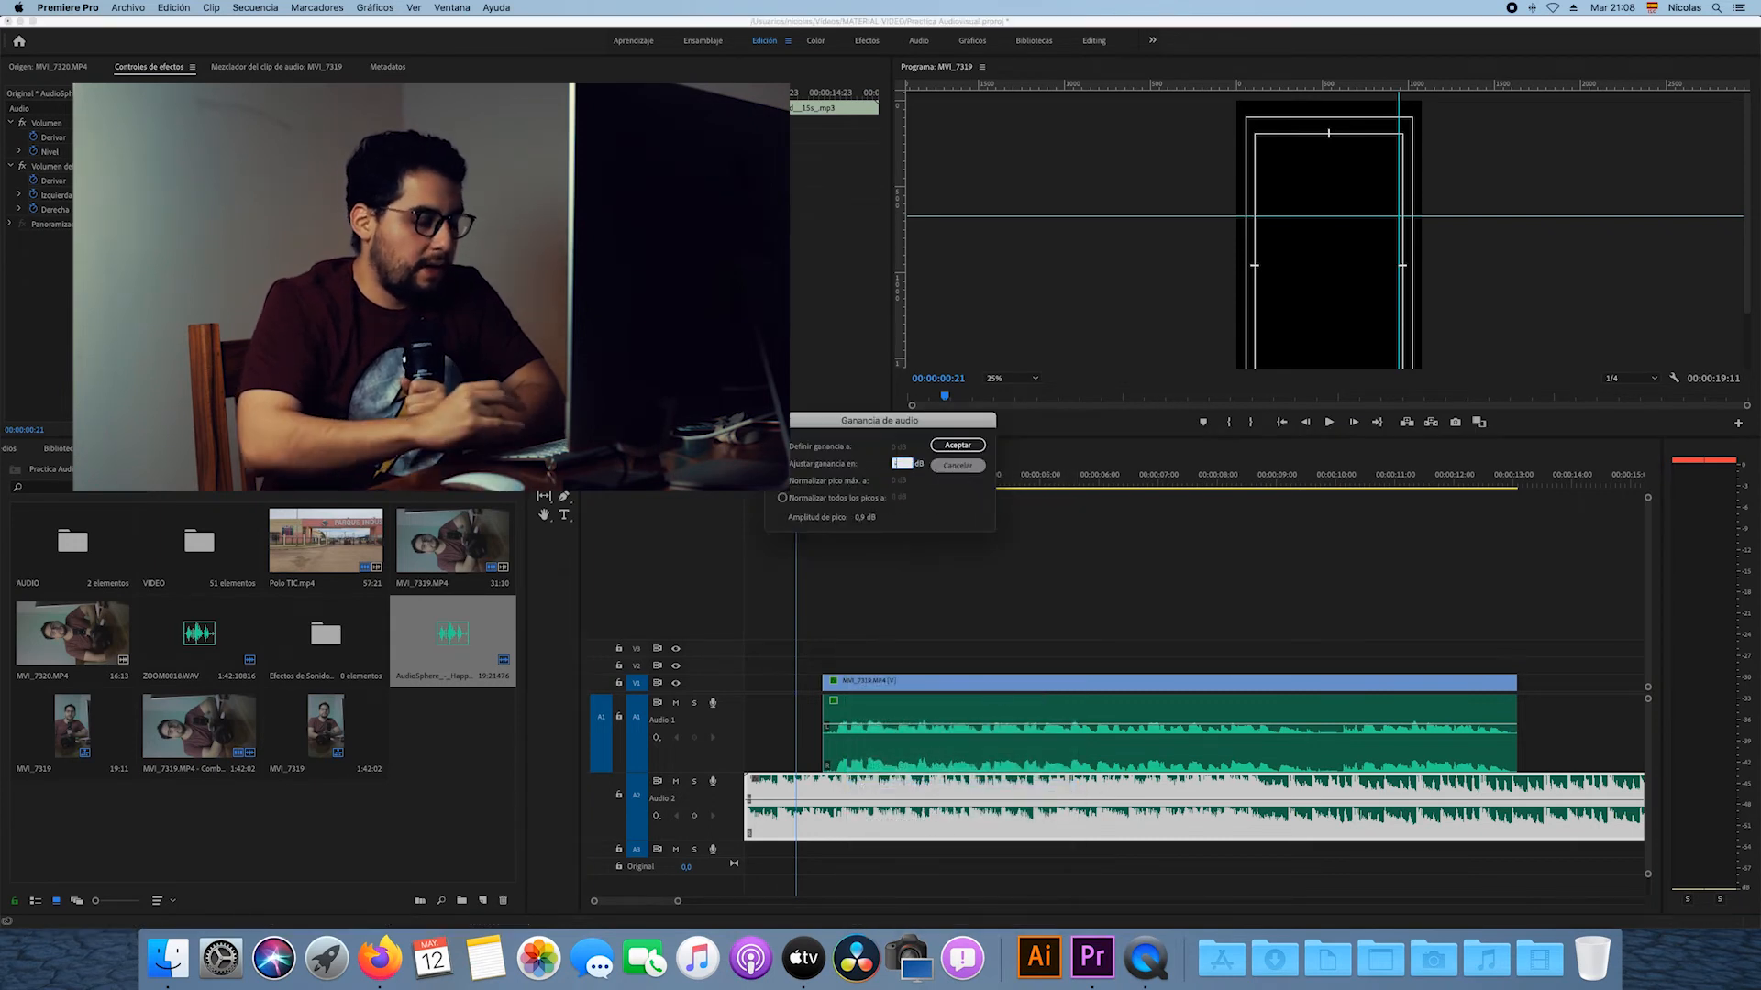
key("Return")
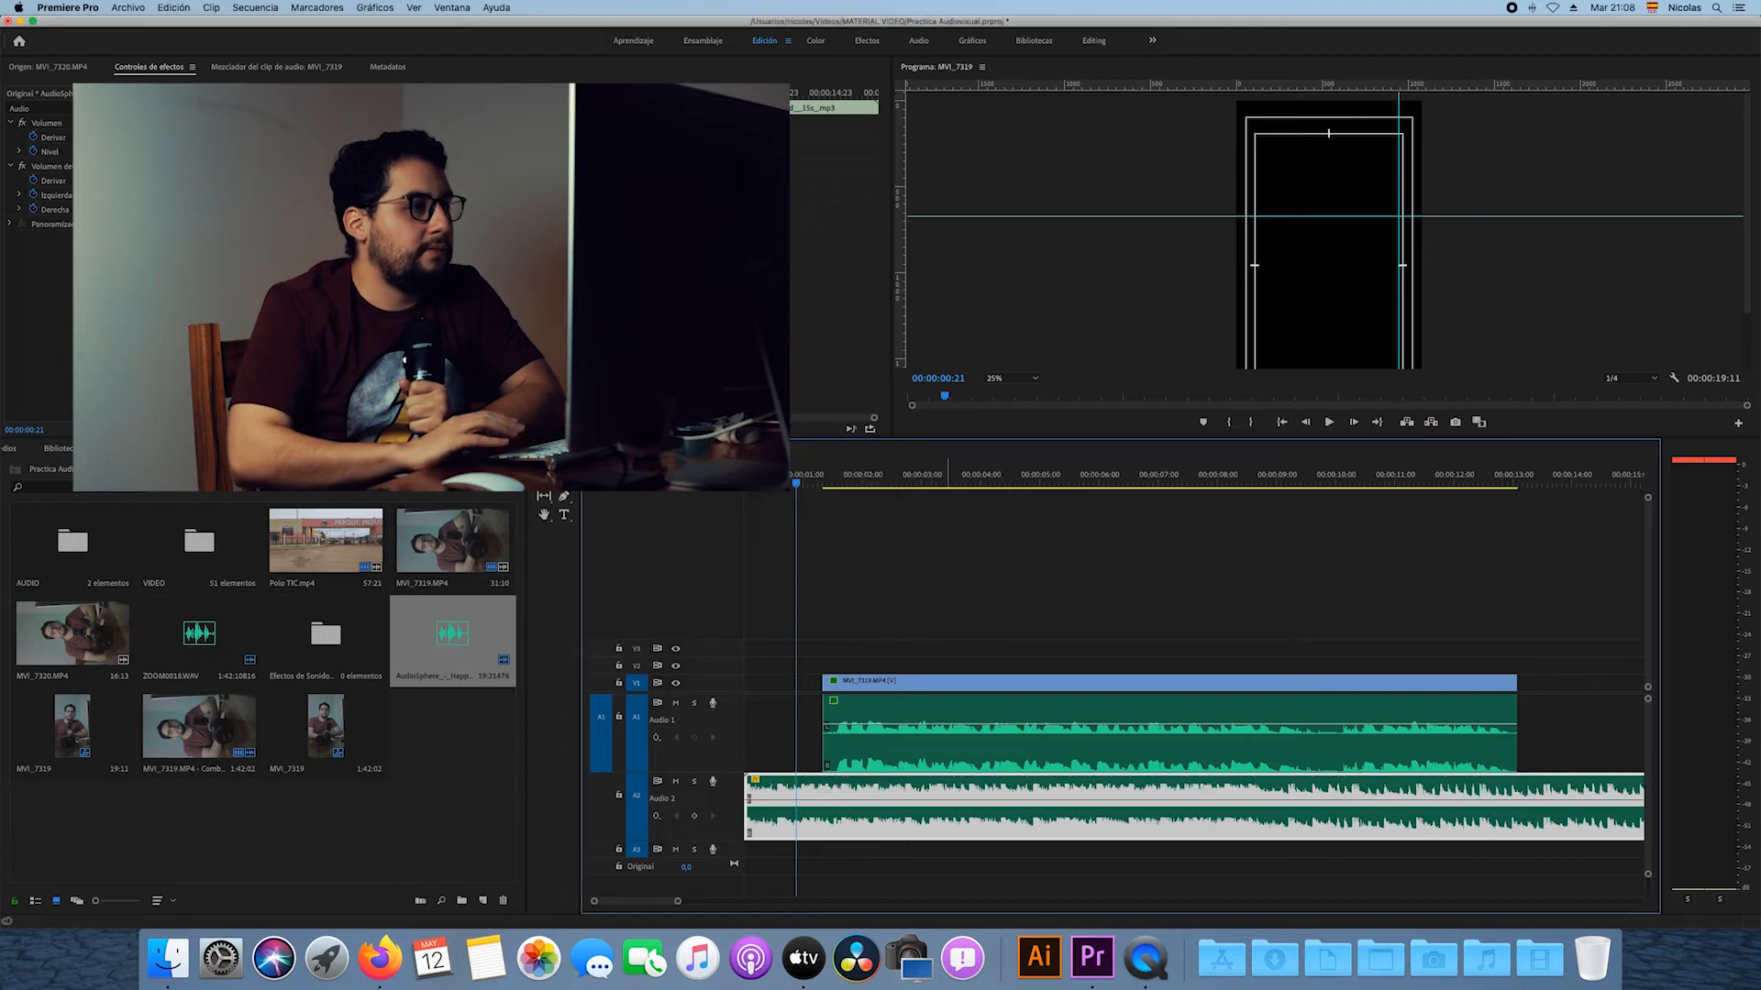
Play the sequence from its start to 00:00:01:19 to compare the music with the voice.
left_click(739, 489)
key("space")
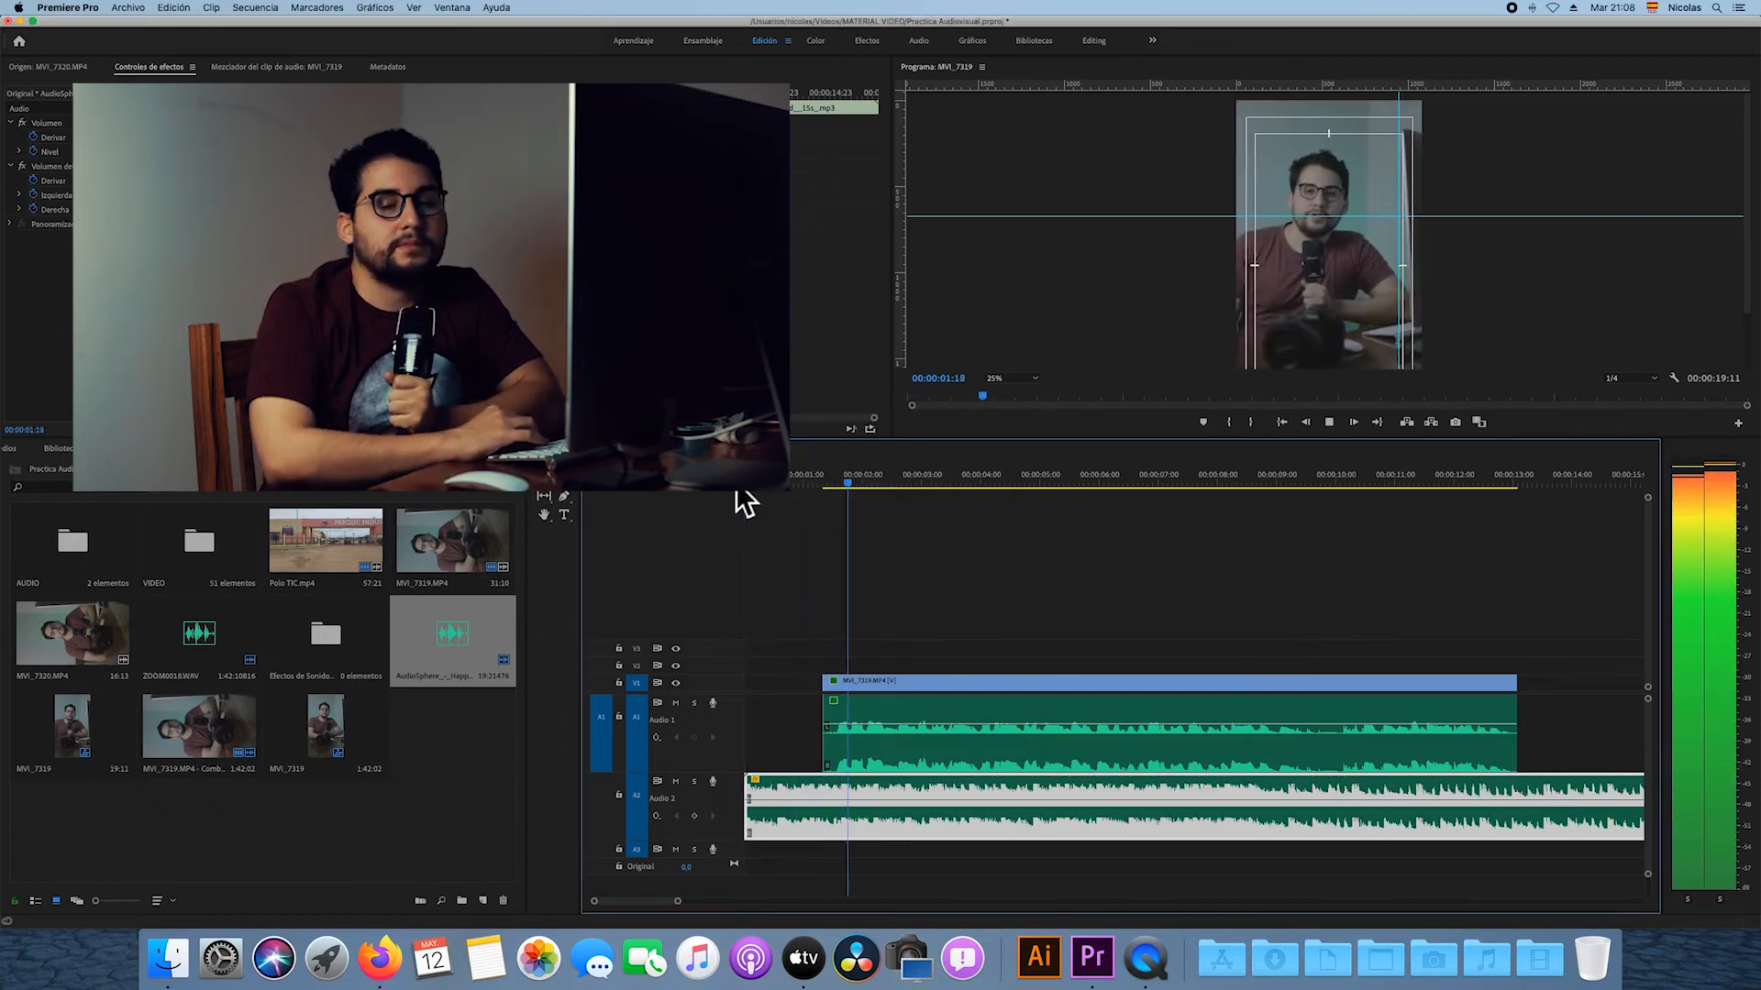
key("space")
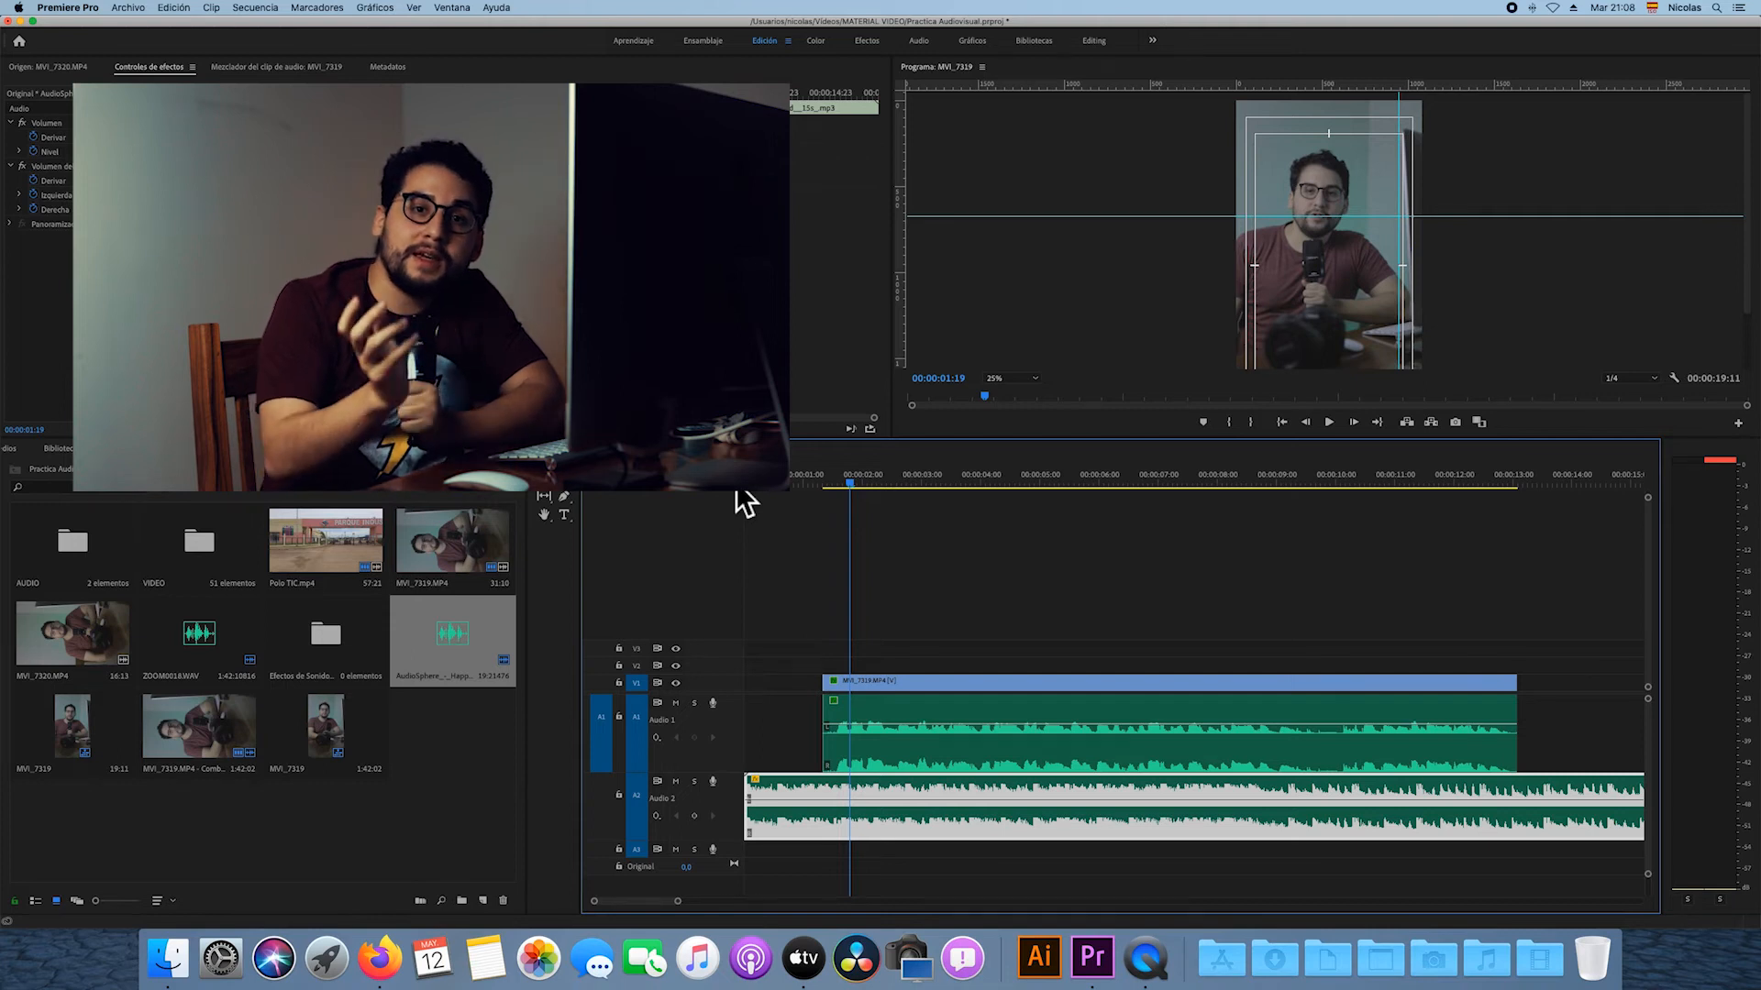
Extend the start of the MVI_7319 video and voice clip back to the sequence start, and return the playhead there.
left_click(844, 686)
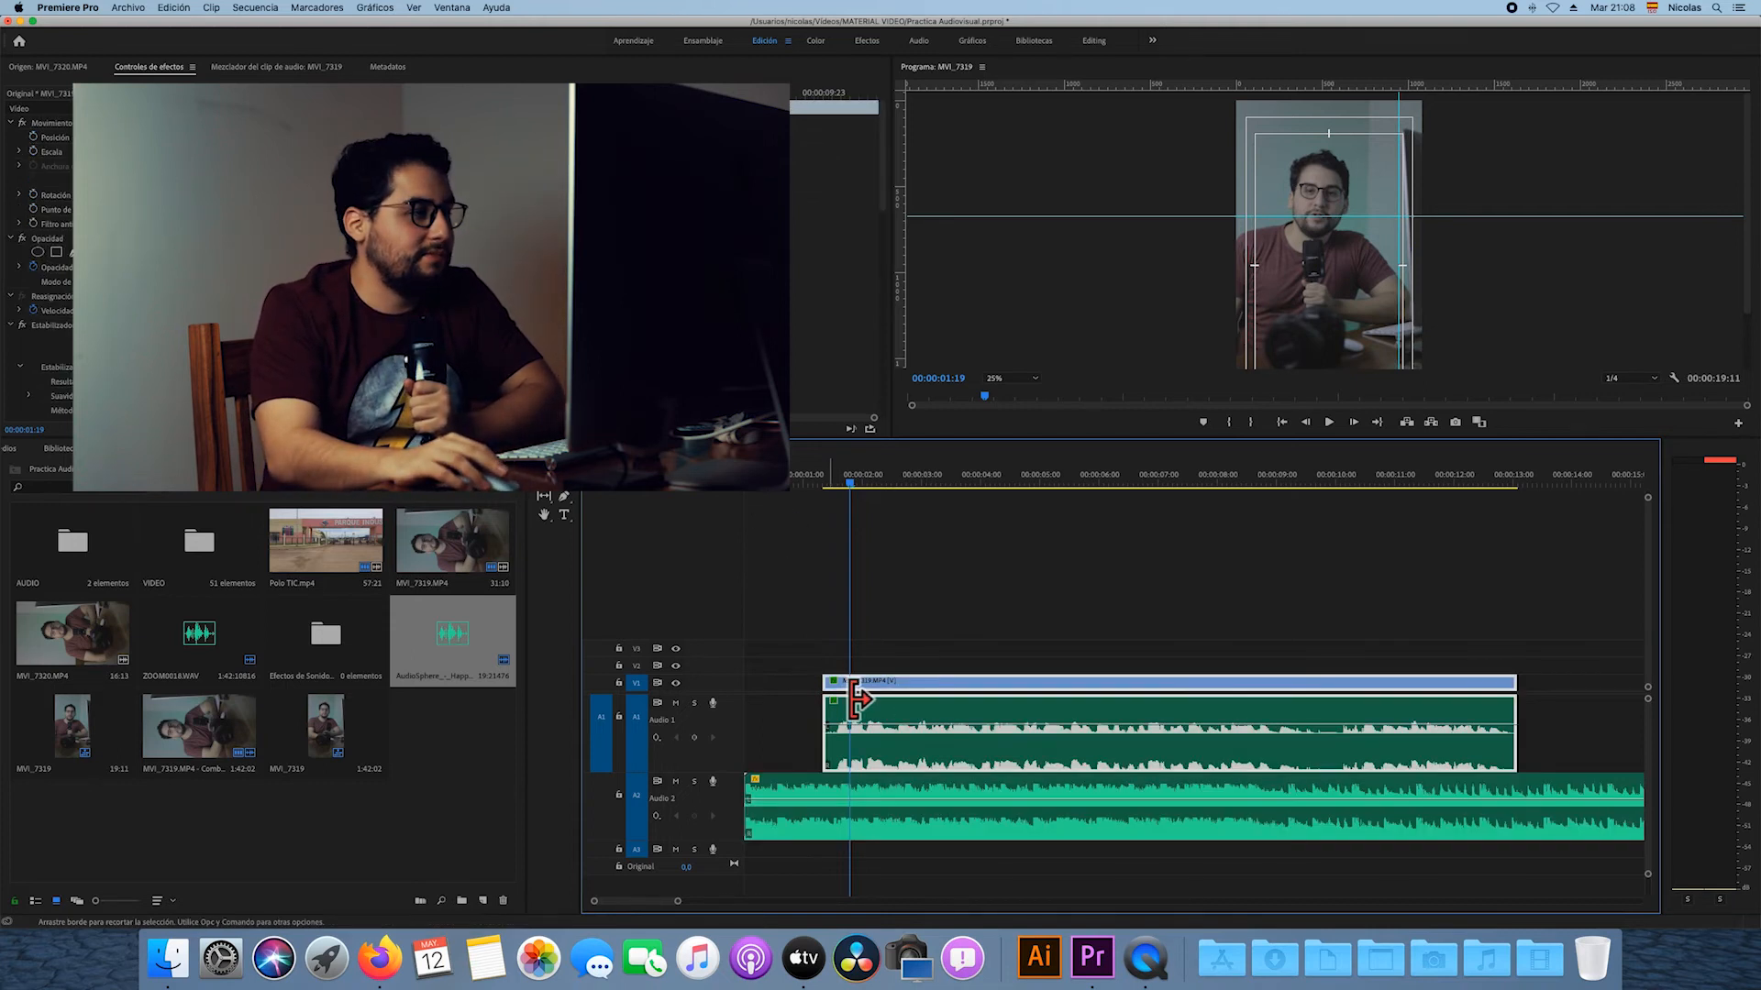
left_click_drag(827, 691, 745, 691)
left_click_drag(807, 481, 713, 492)
Play the sequence from its start to 00:00:04:15 to hear the music against the voice.
left_click(23, 326)
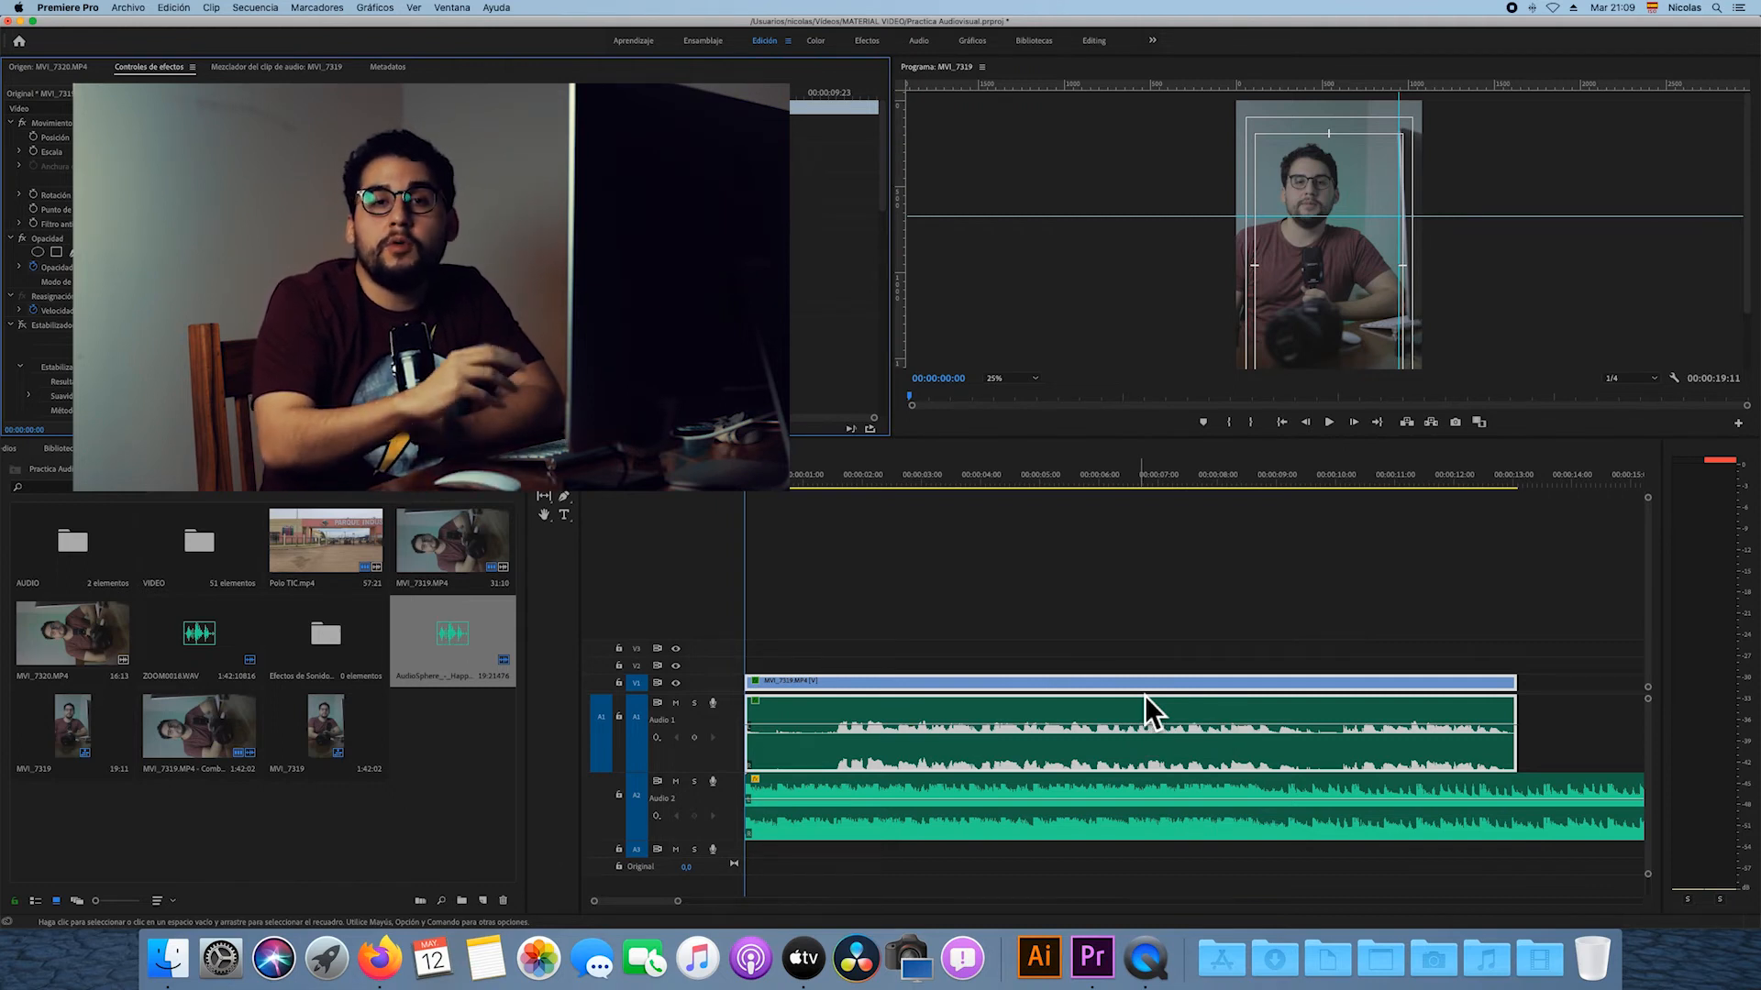
left_click(1038, 552)
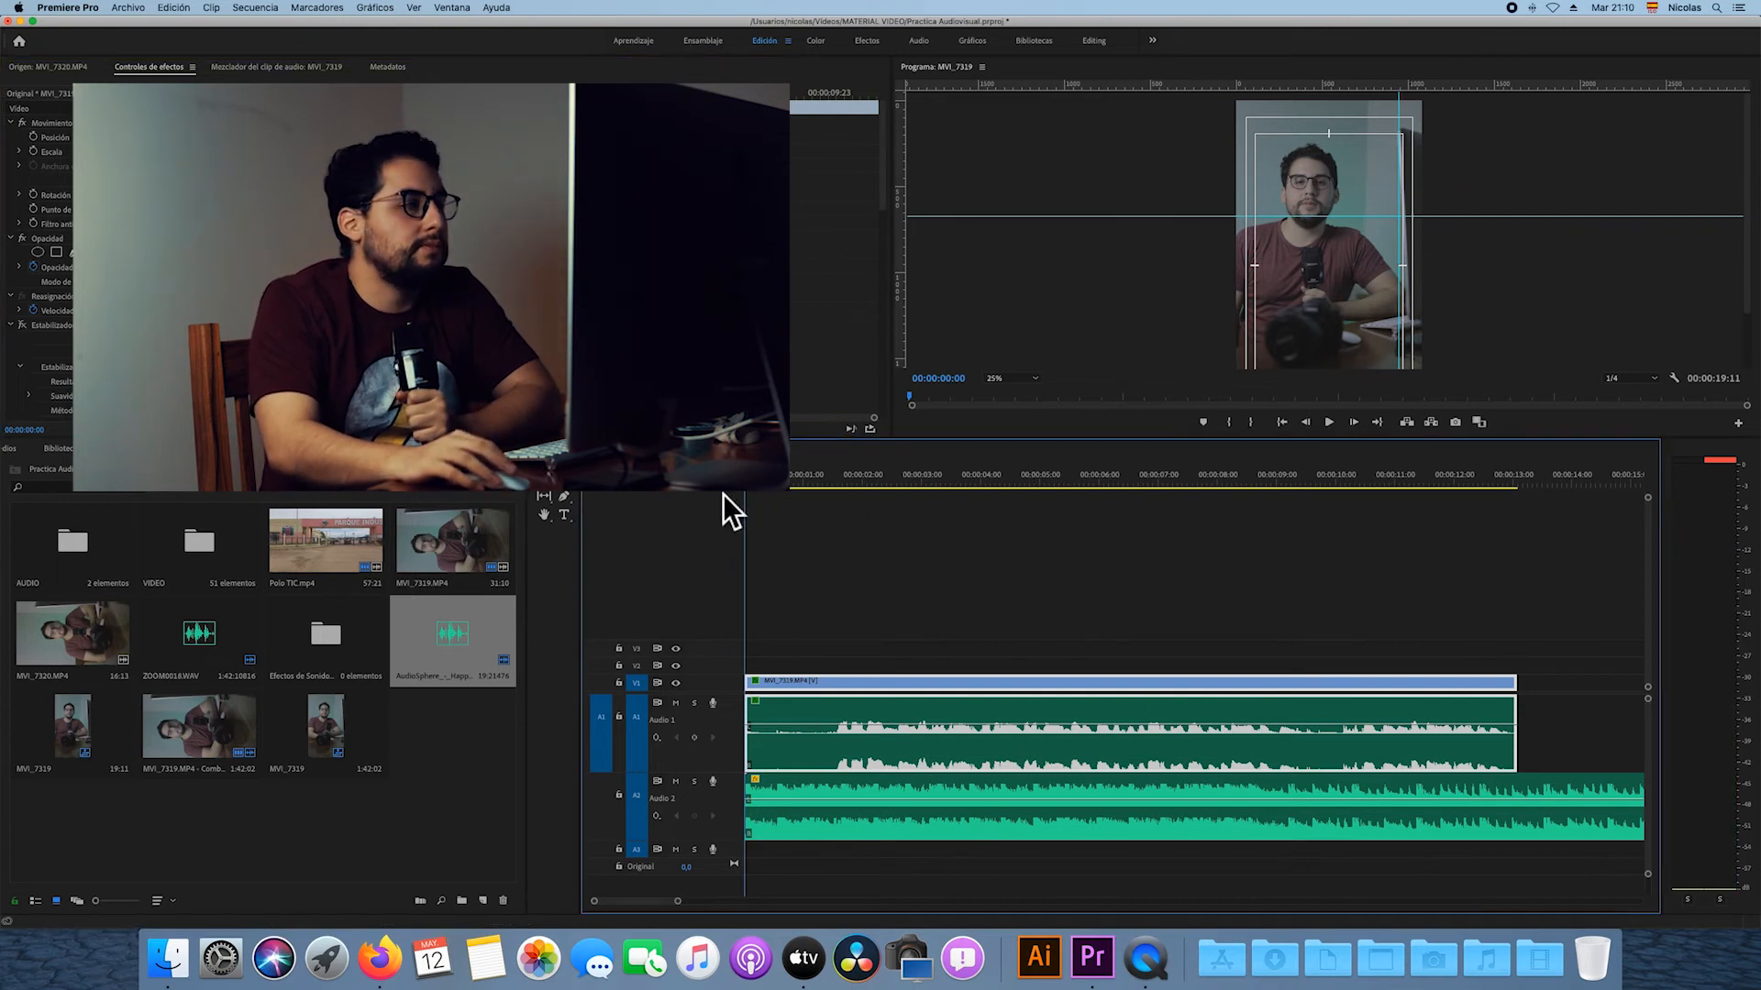
key("space")
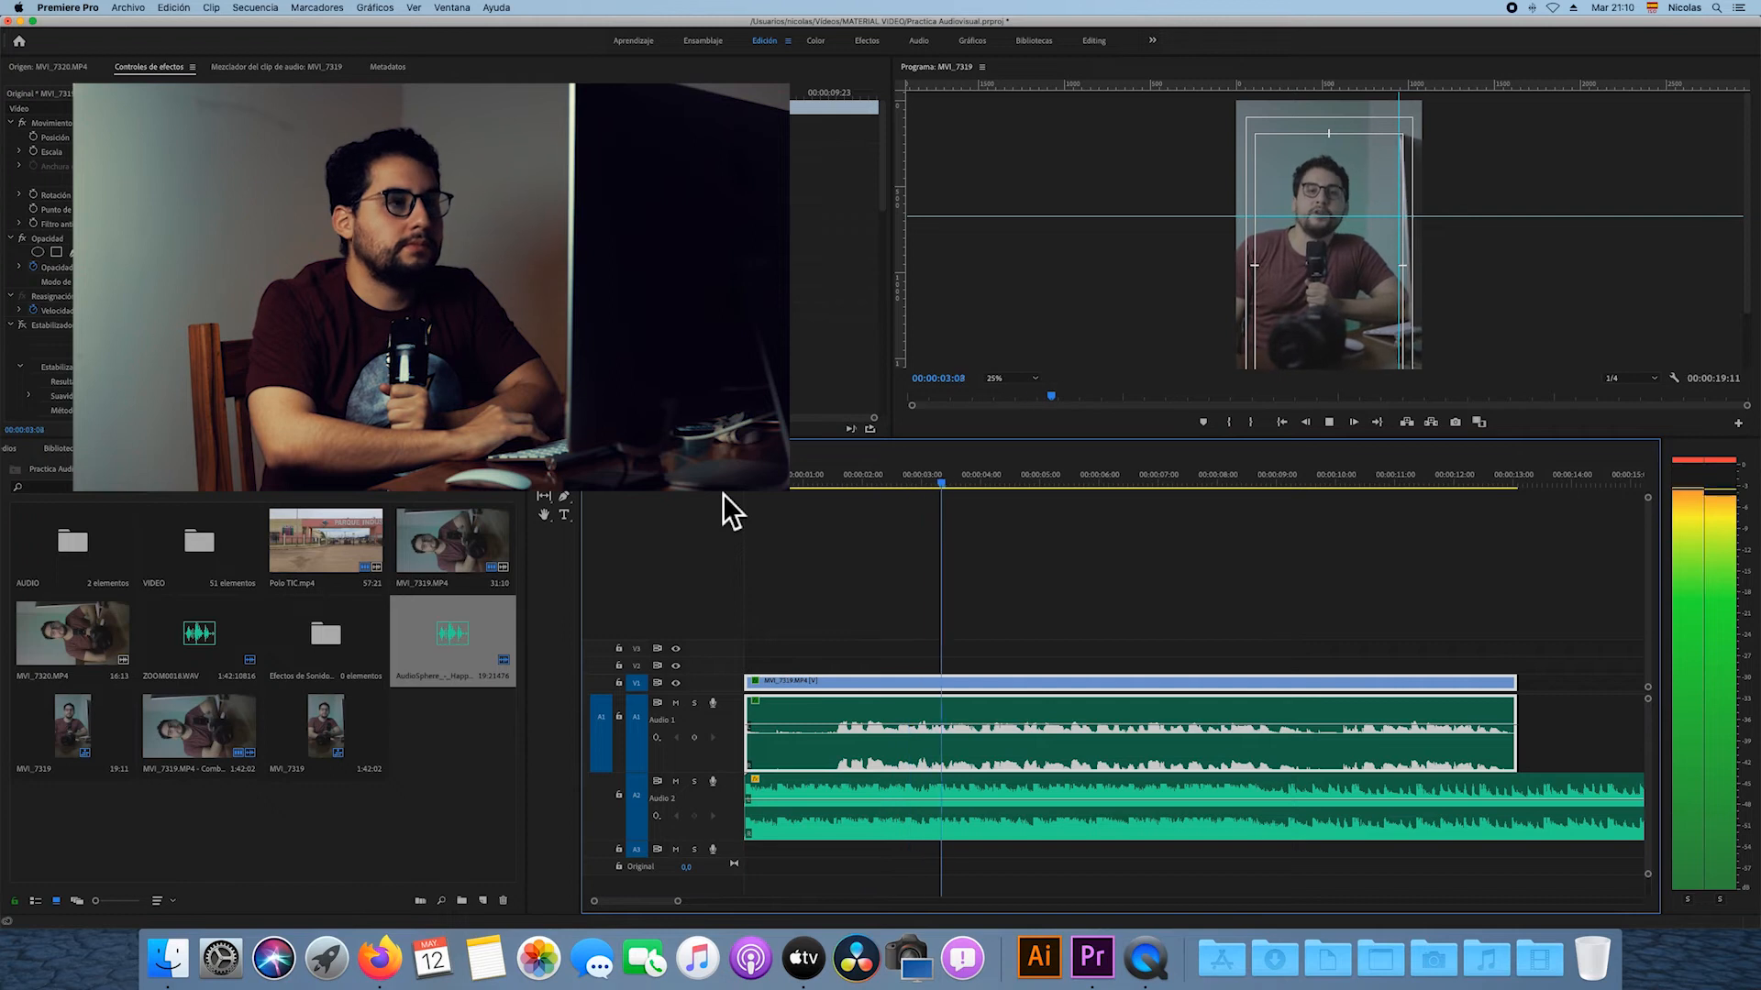
key("space")
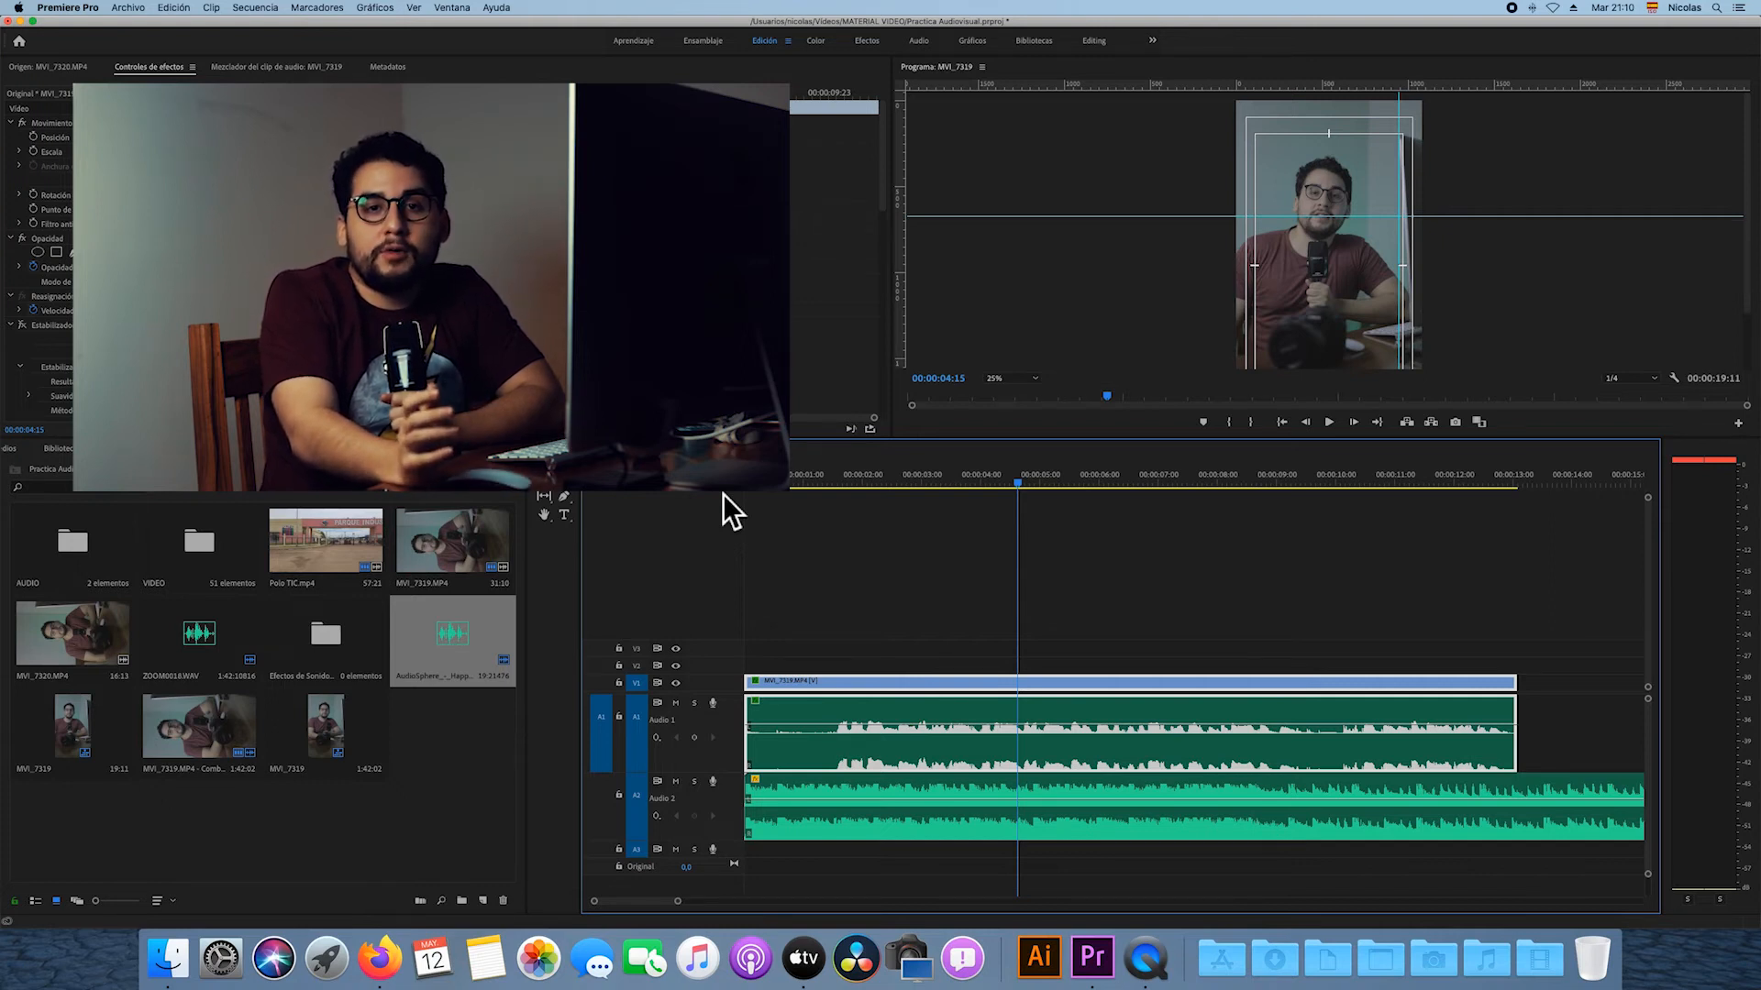
Lower the volume line of the music clip on A2 to about -16 dB, and play the sequence from its start to 00:00:02:21.
left_click(949, 802)
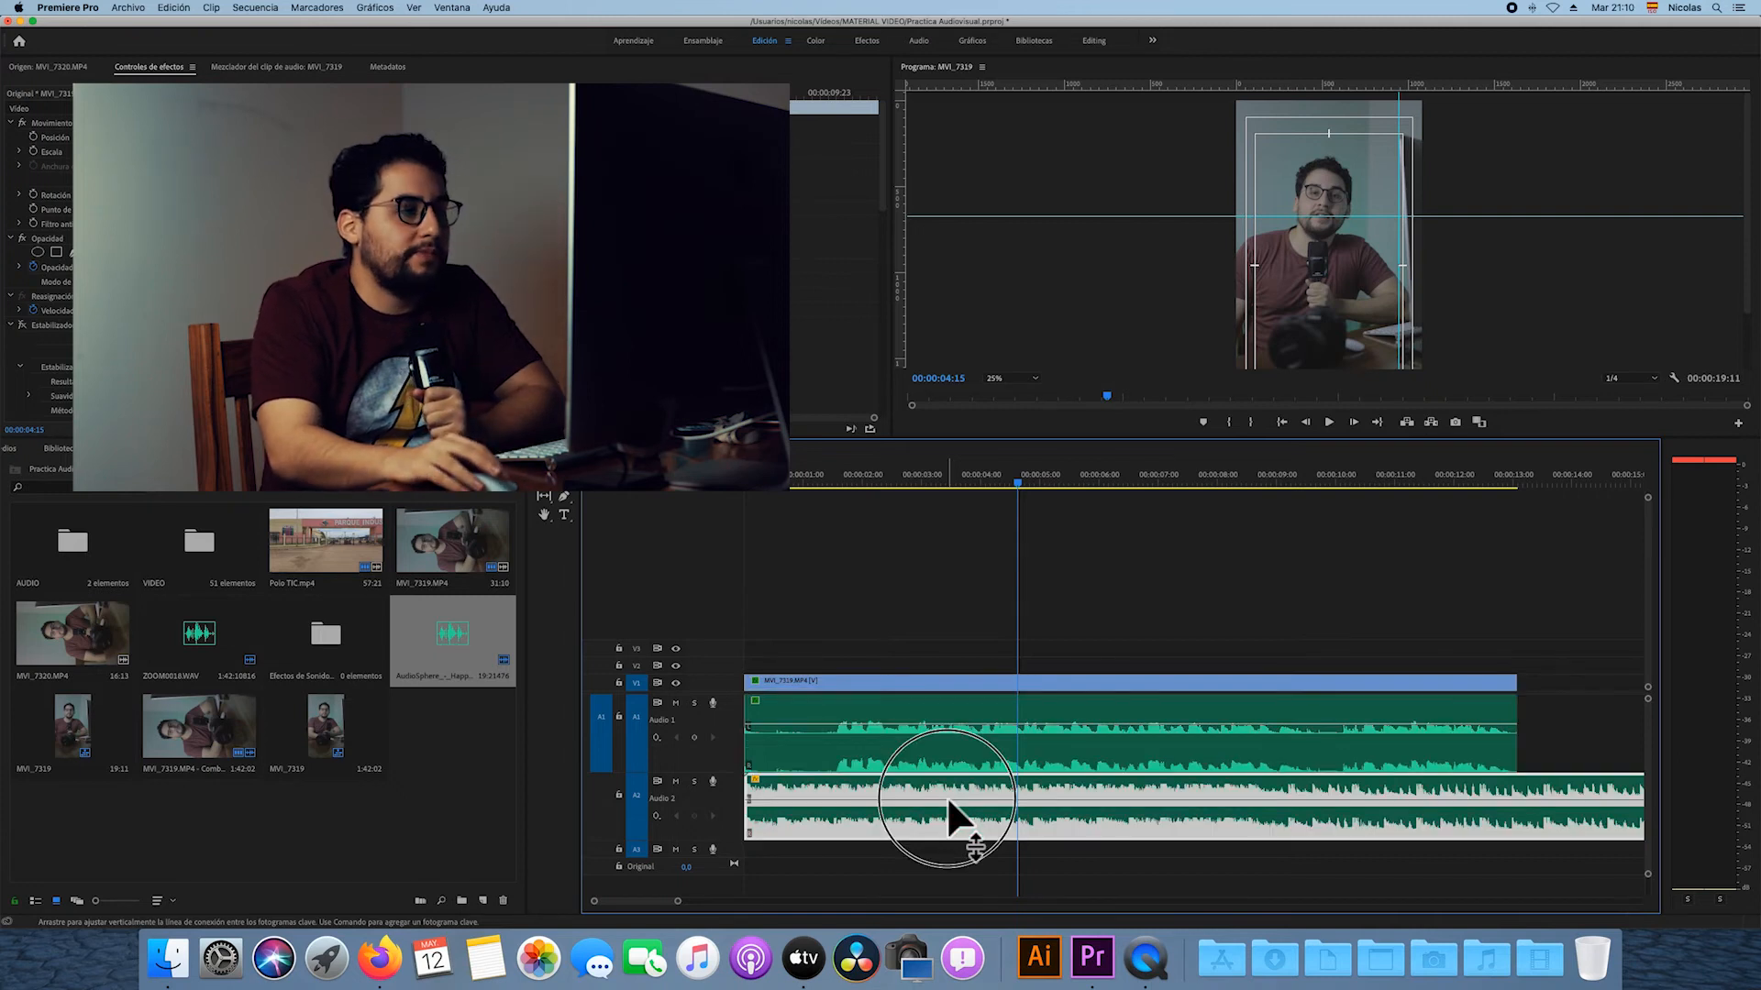
left_click_drag(948, 801, 948, 819)
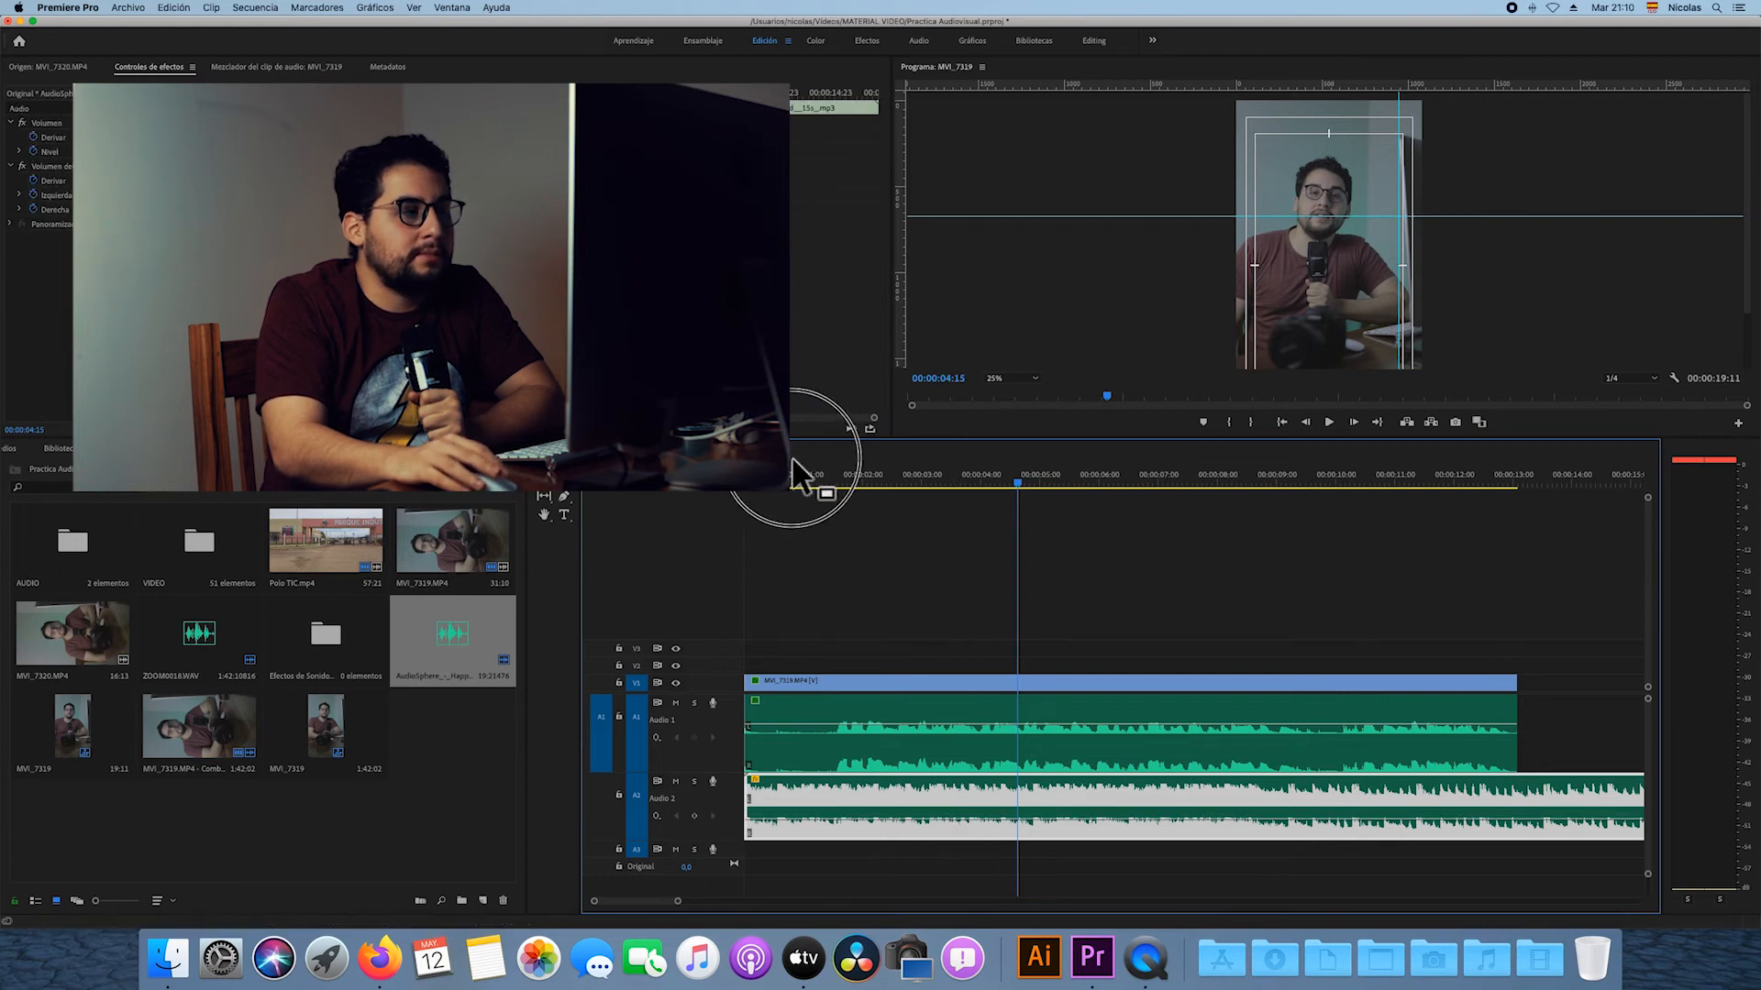
left_click_drag(775, 493, 739, 487)
key("space")
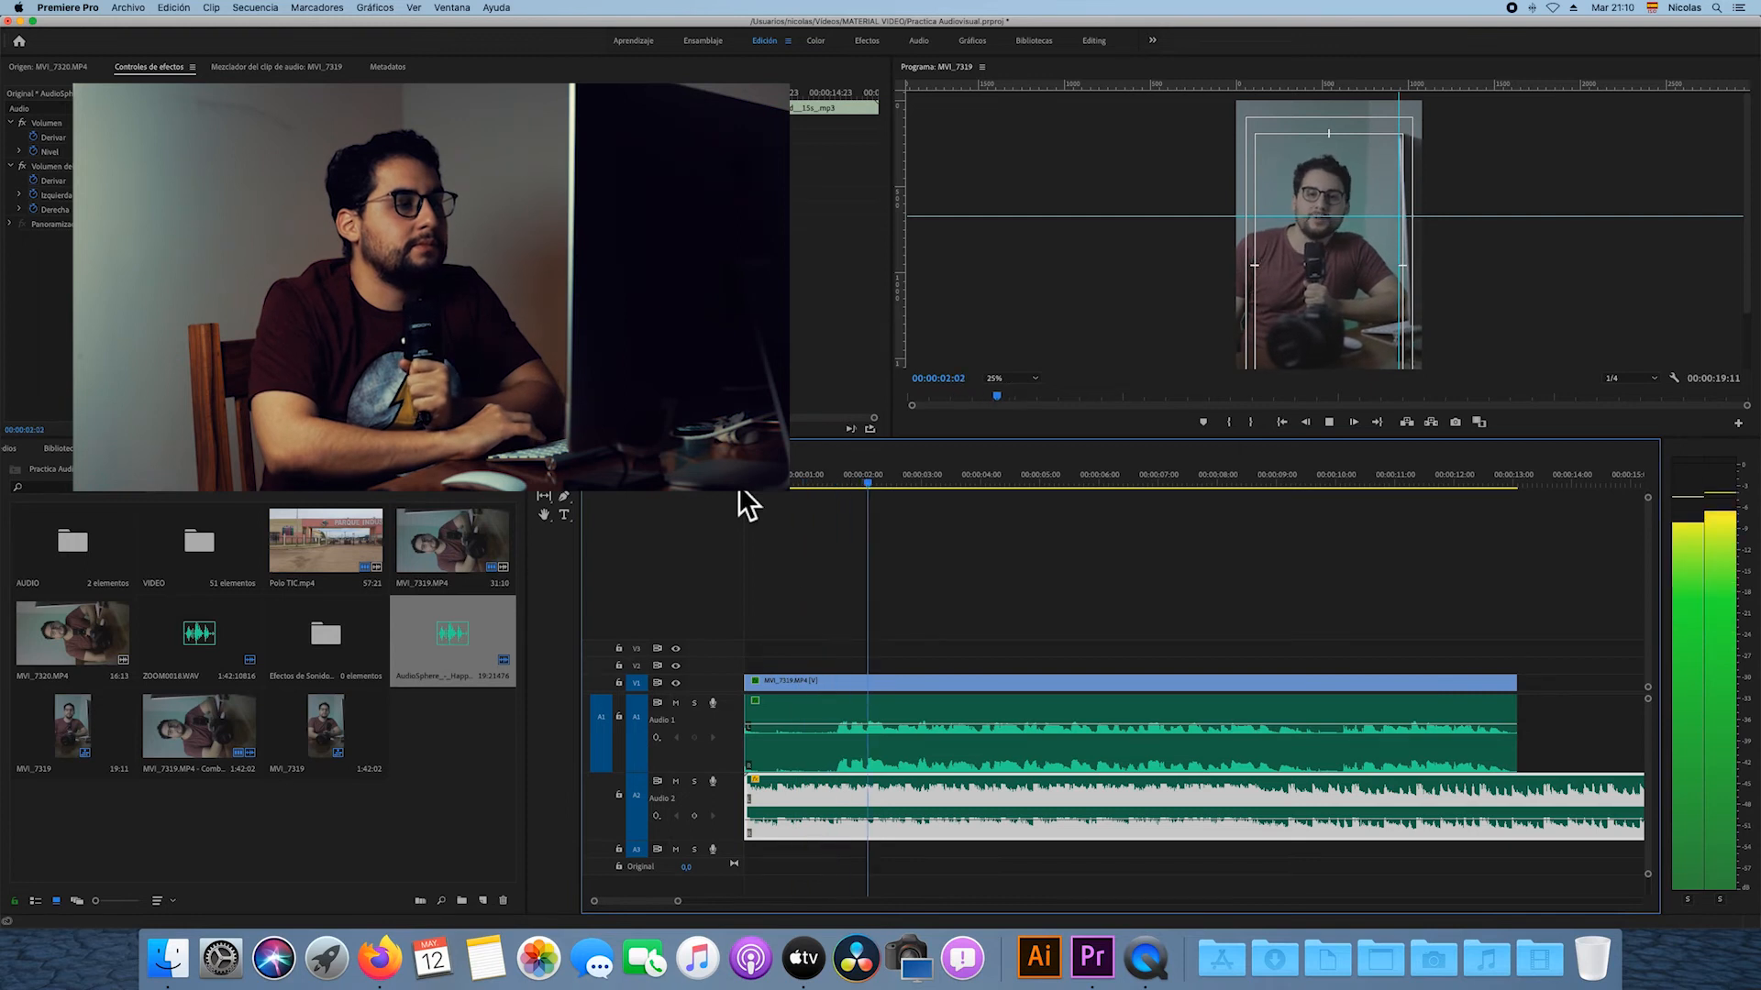
key("space")
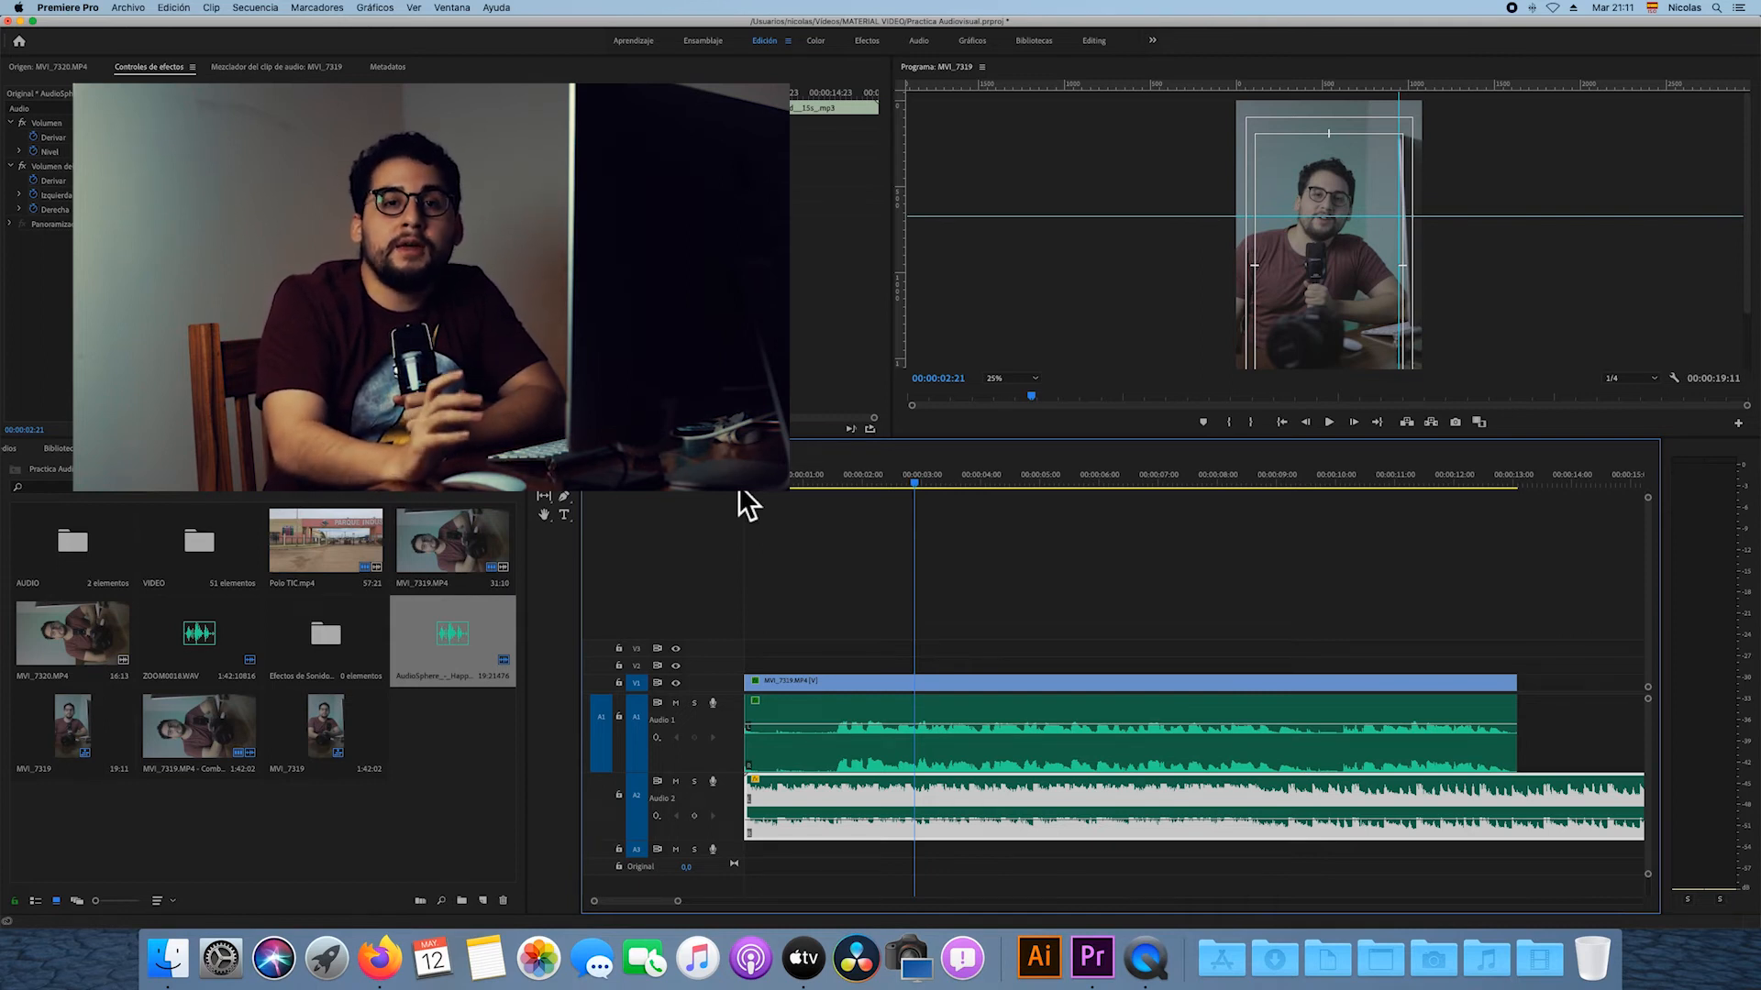
Add volume keyframes with the Pen tool where the voice starts and ends, and raise the A2 music level before and after the voice.
left_click(567, 501)
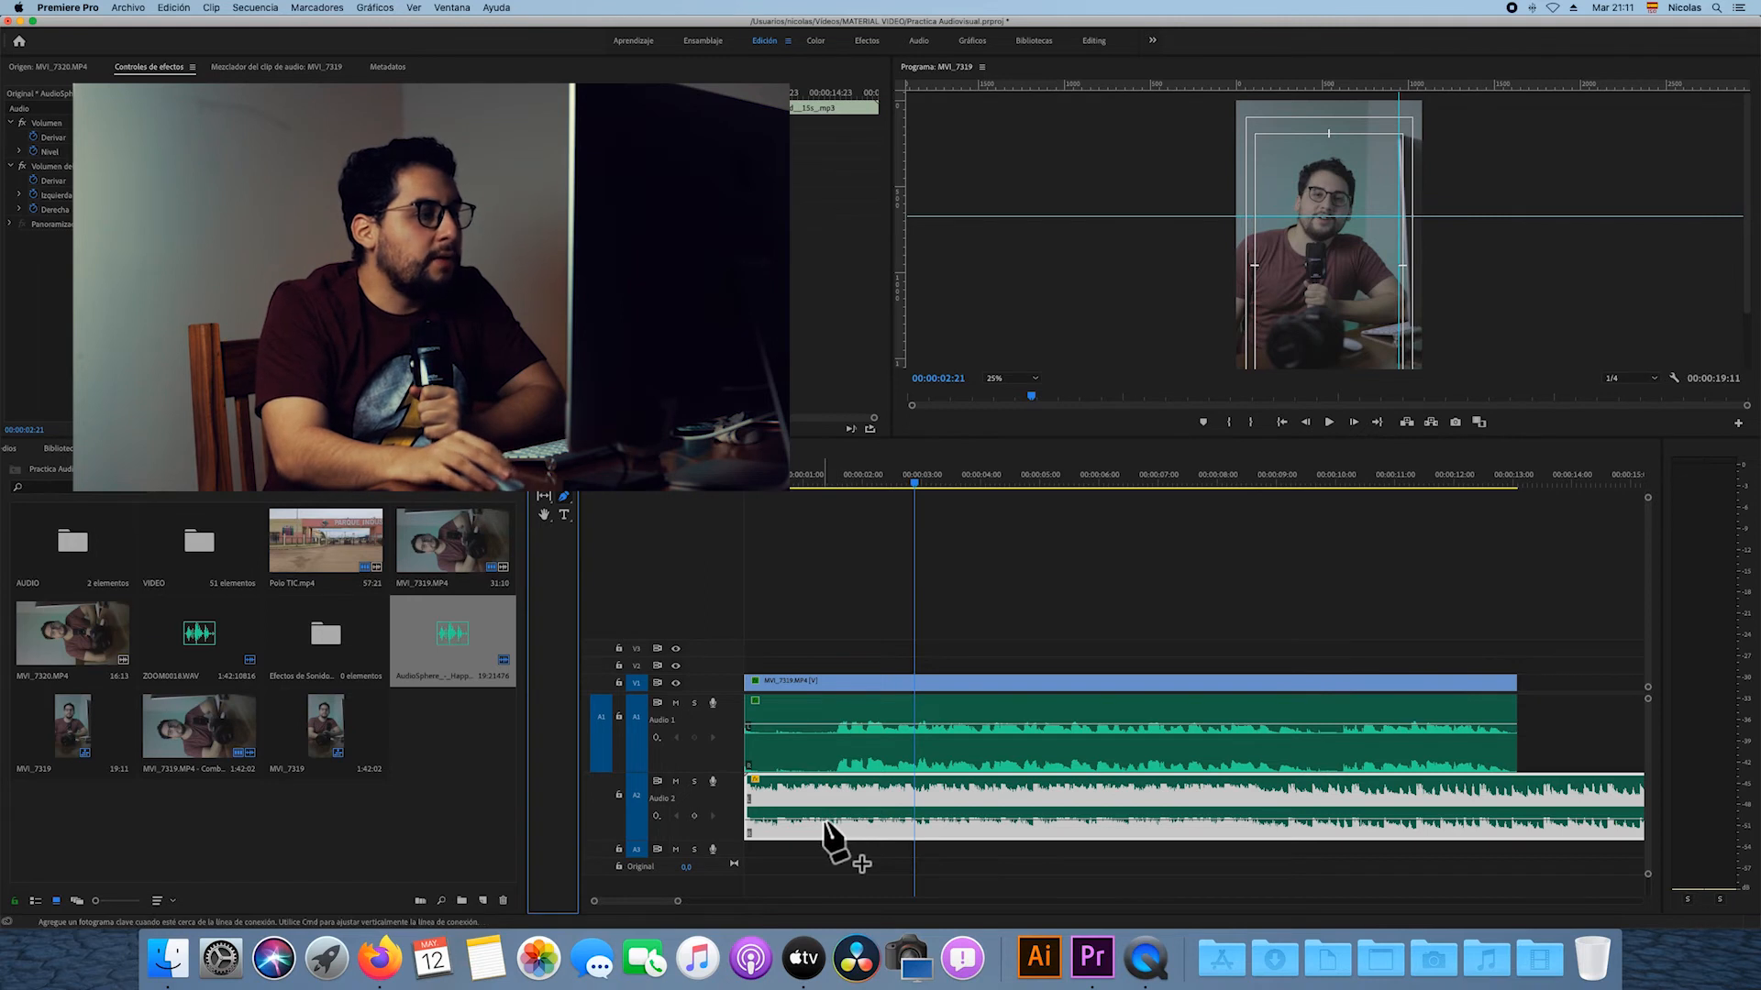
mouse_move(826, 823)
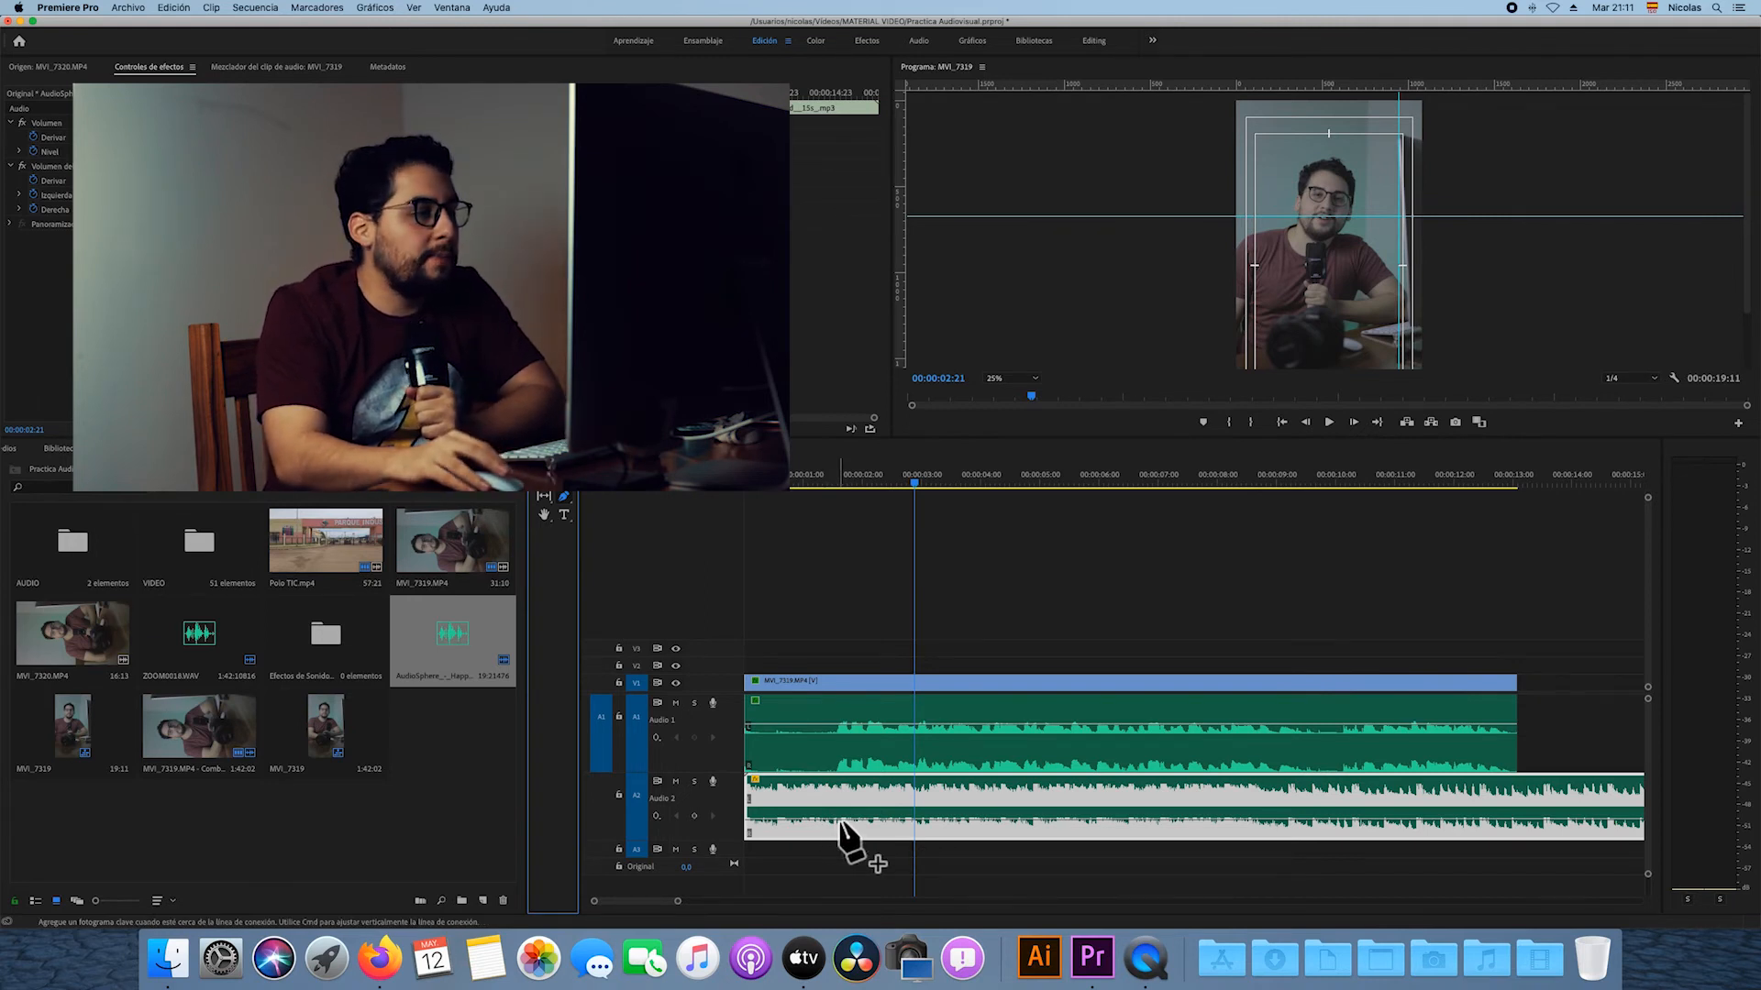
left_click(834, 822)
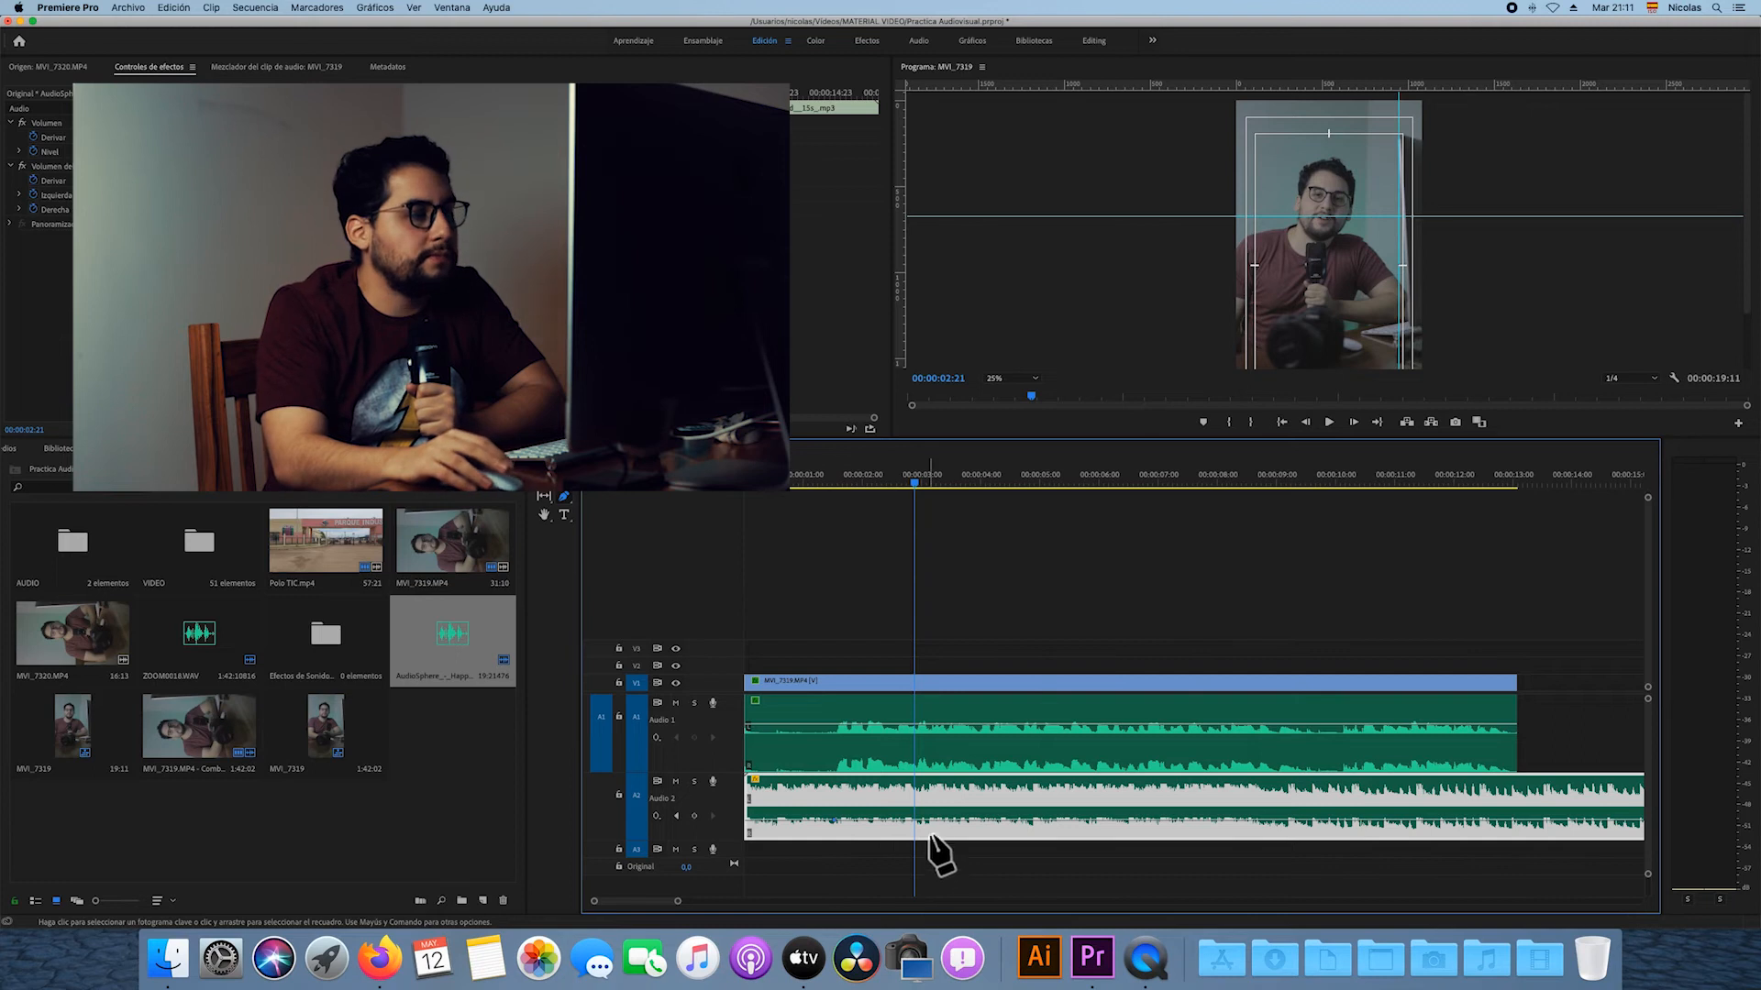
left_click(830, 820)
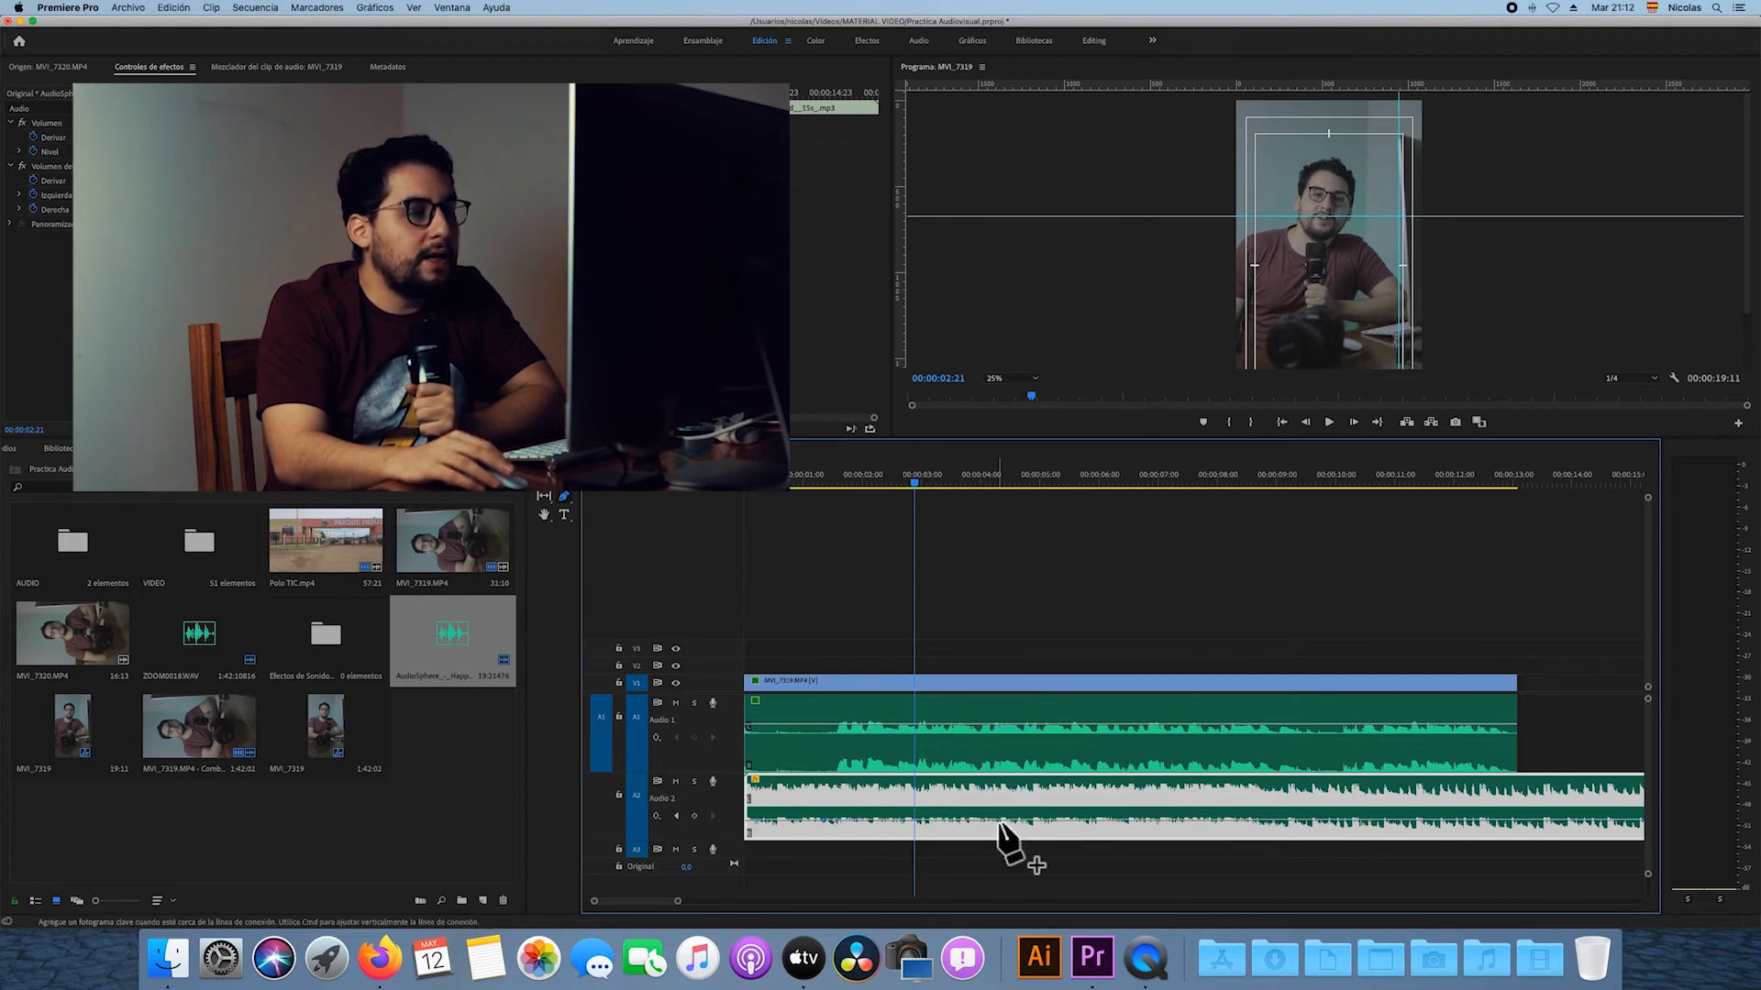
left_click(1513, 822)
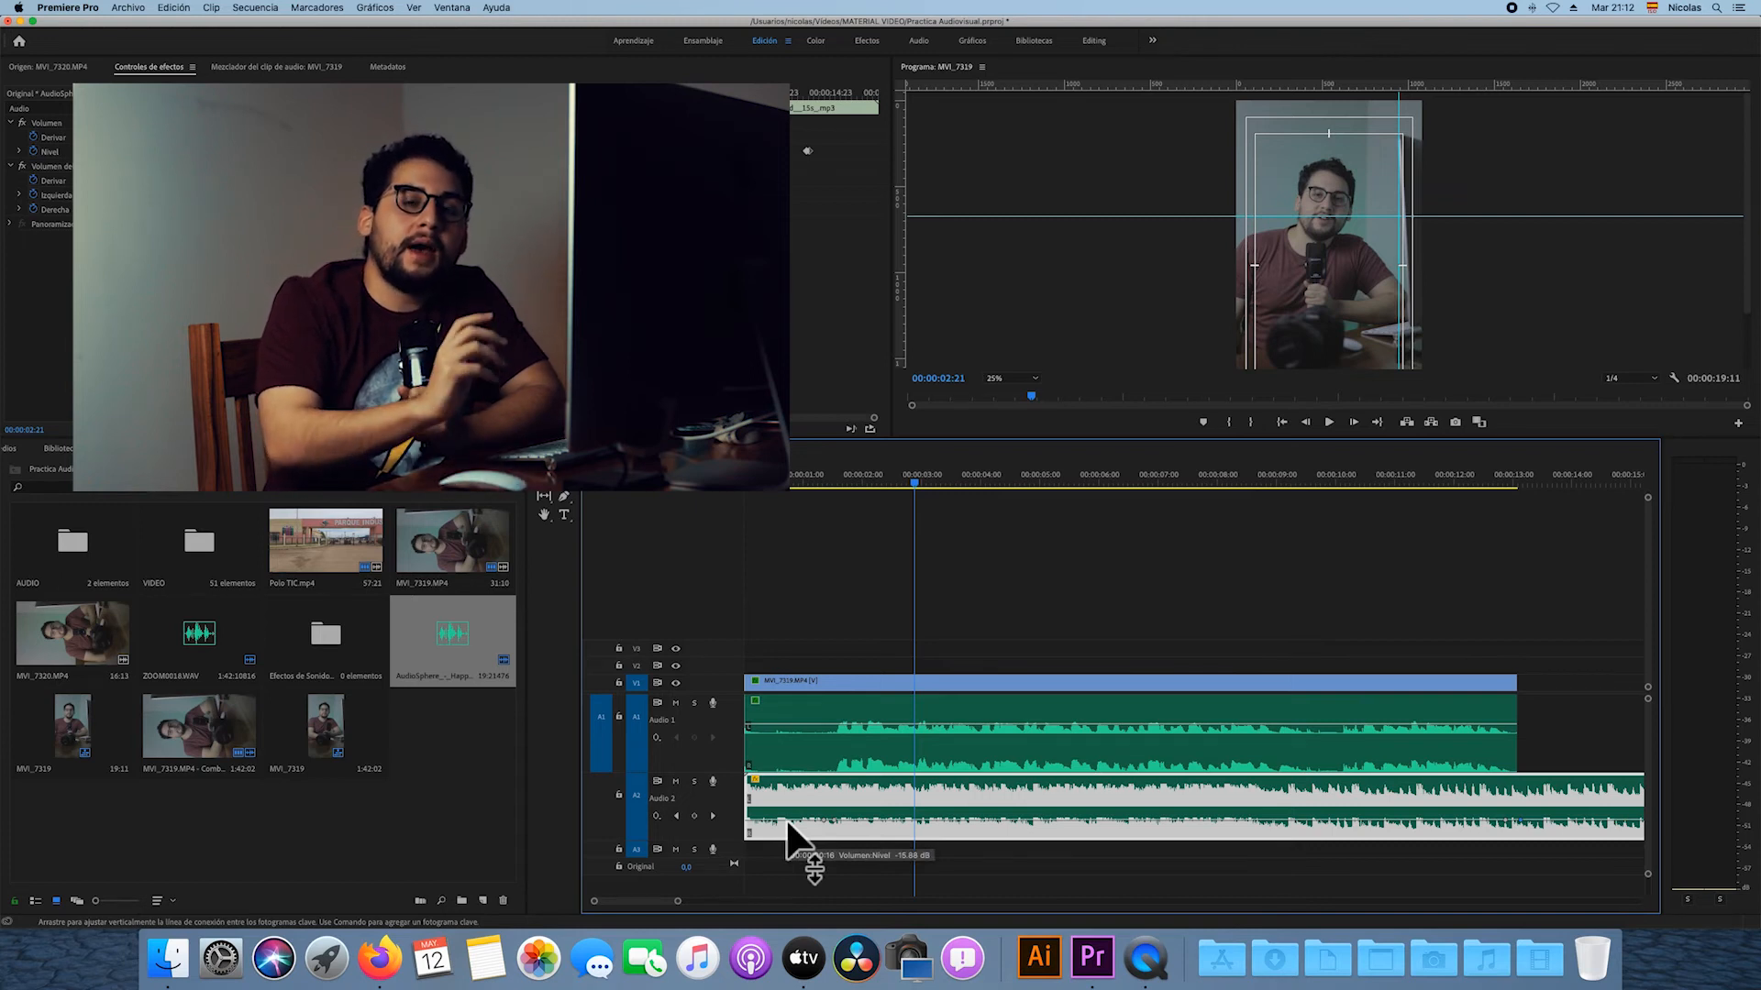
left_click_drag(787, 822, 787, 808)
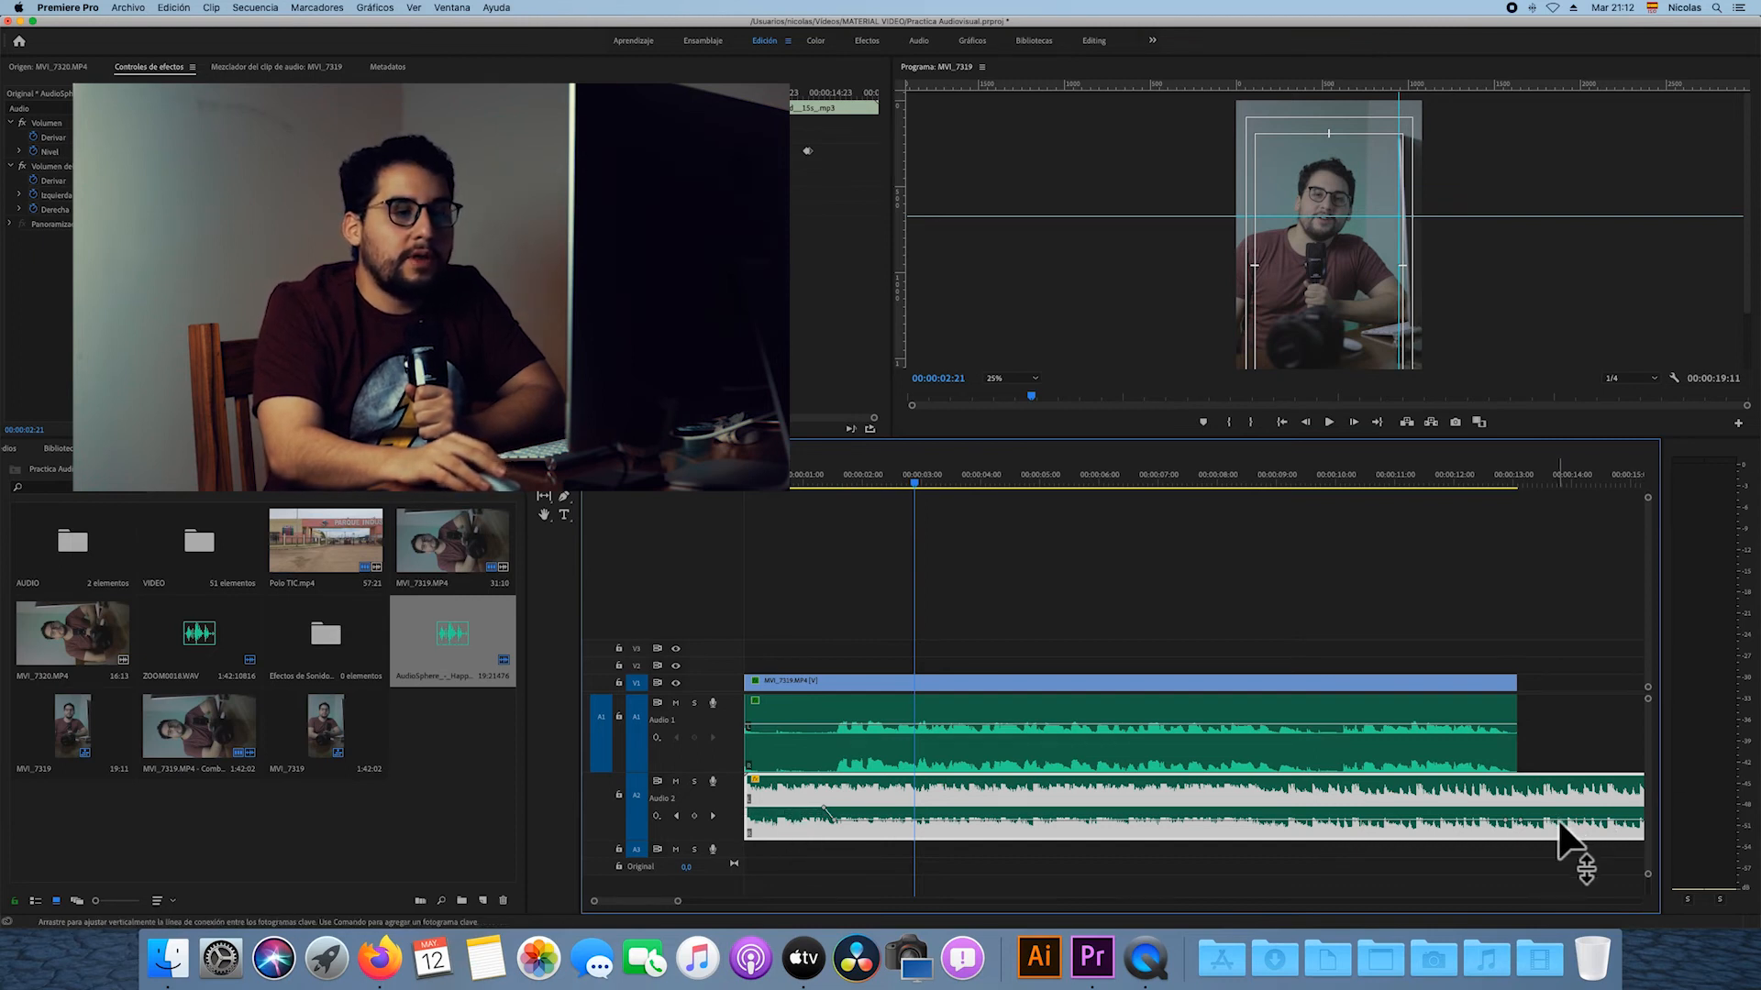
left_click_drag(1559, 821, 1559, 808)
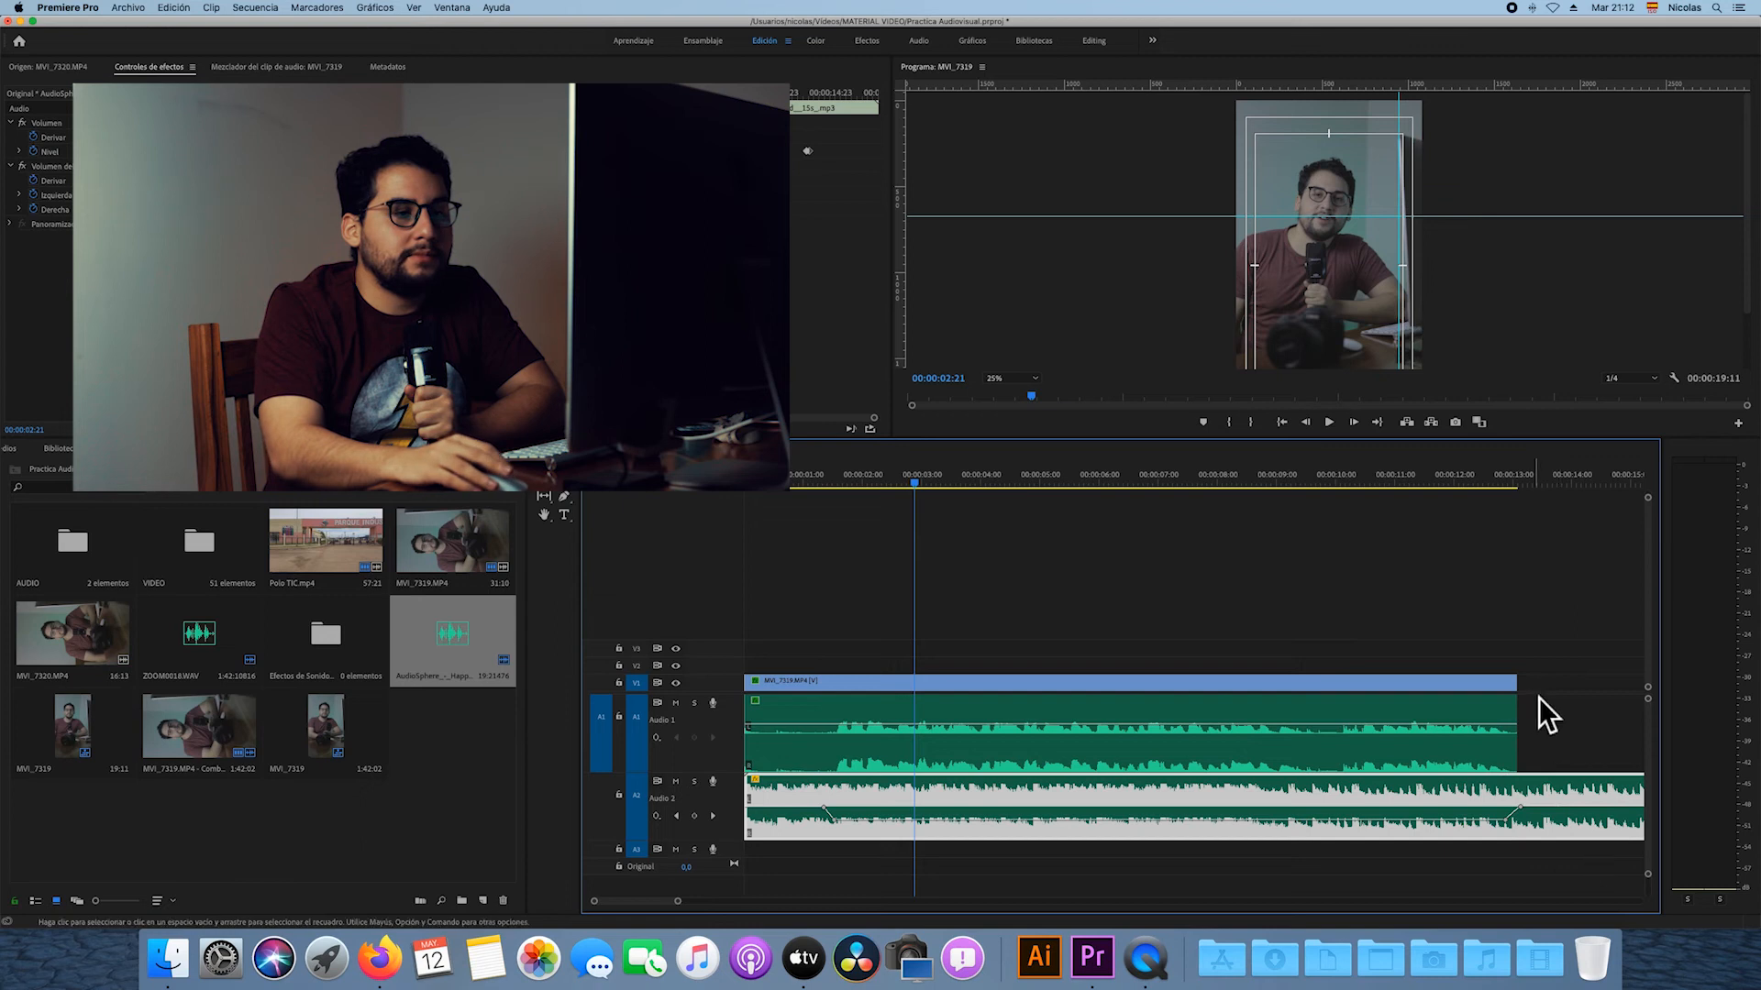
Extend the end of the MVI_7319 clip to just past 00:00:14:00, and play the sequence from its start to 00:00:02:15.
left_click_drag(1521, 699, 1587, 699)
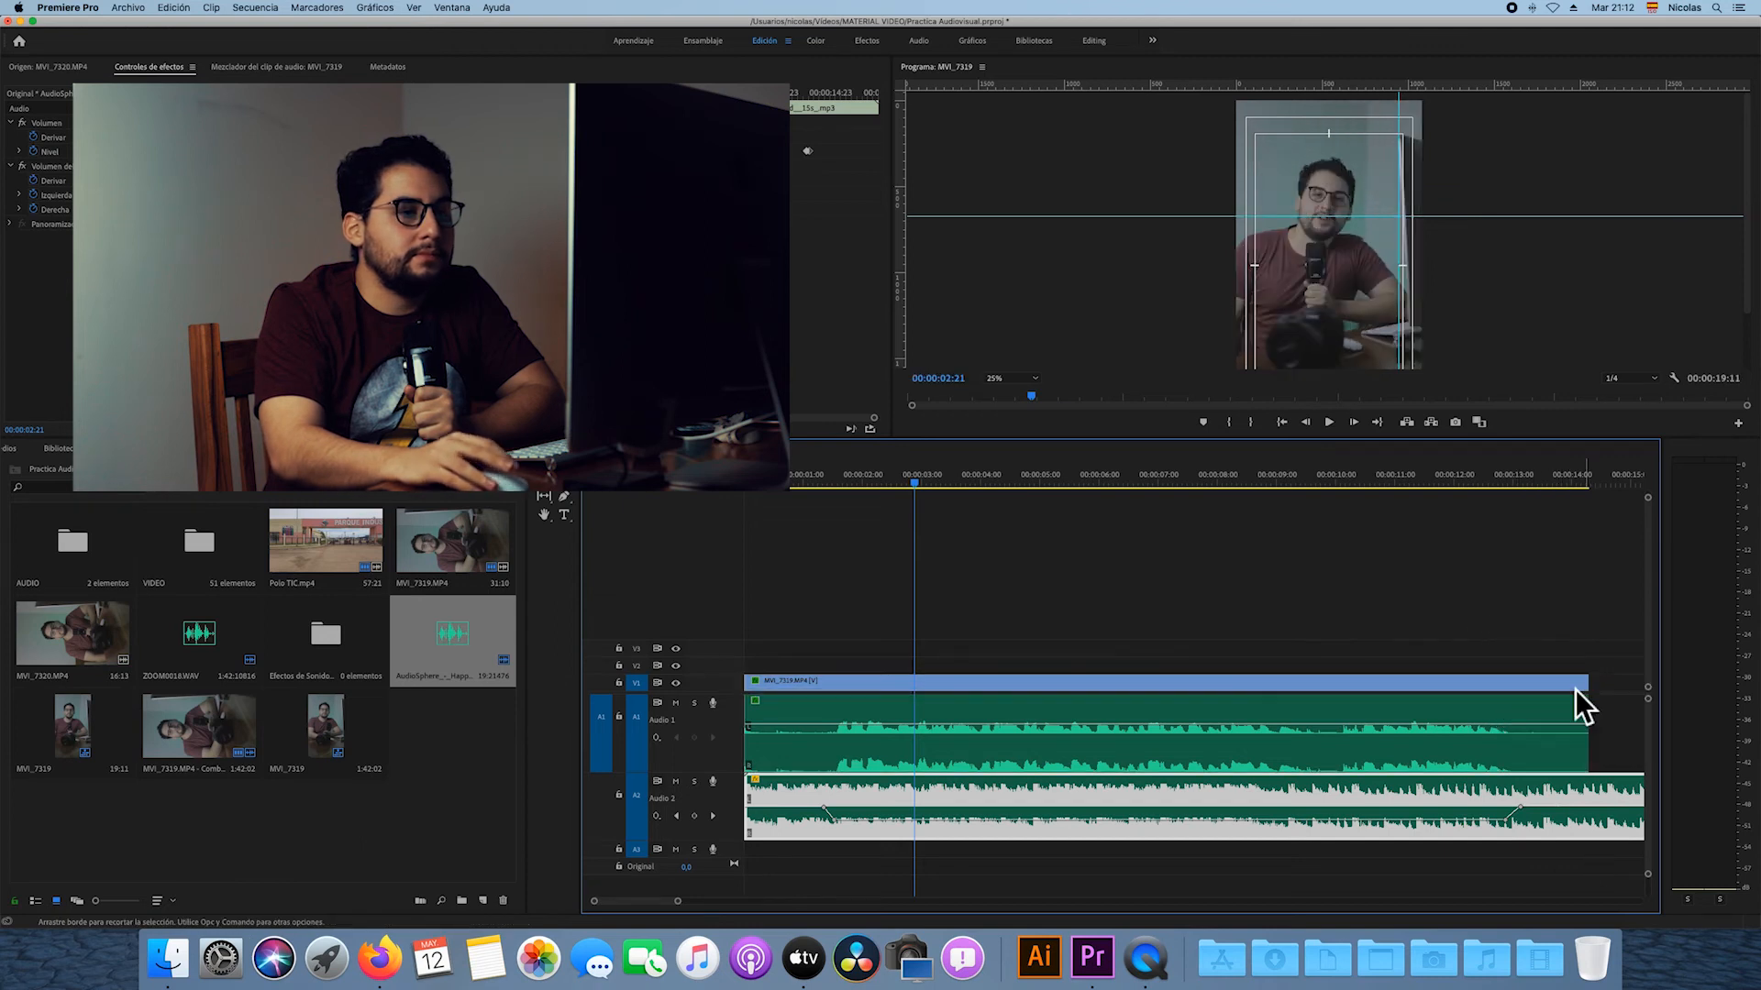
left_click(813, 478)
left_click_drag(782, 484, 716, 488)
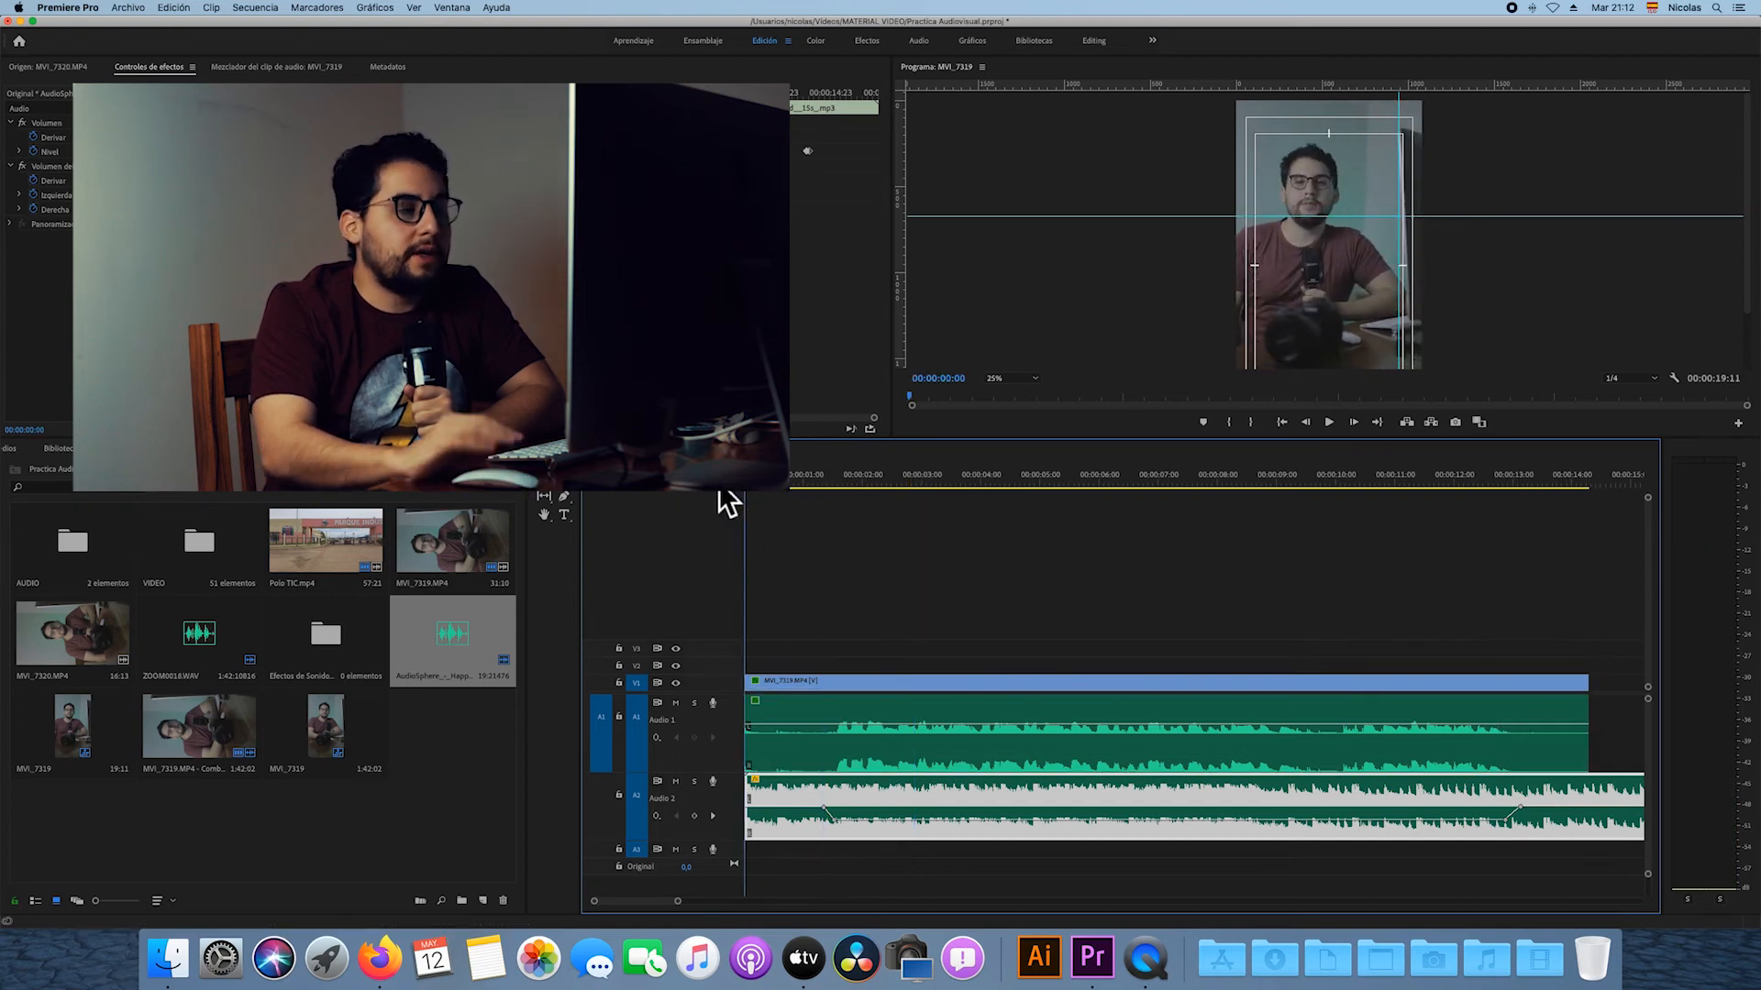
key("space")
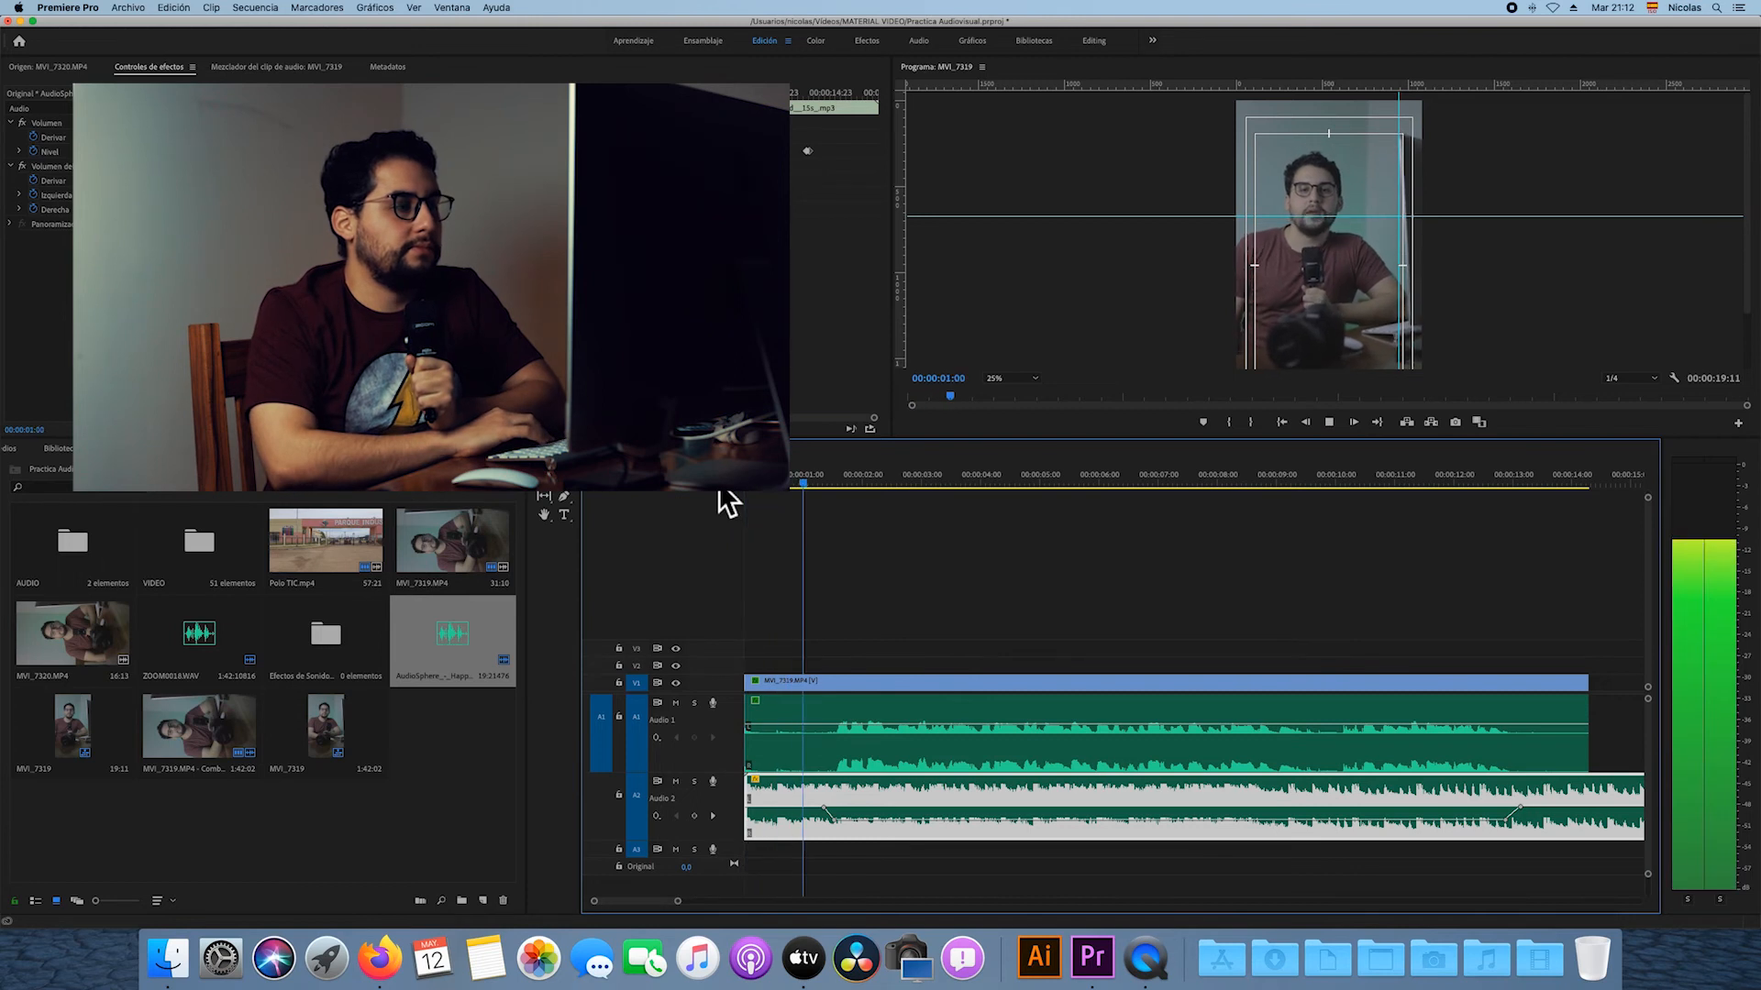
key("space")
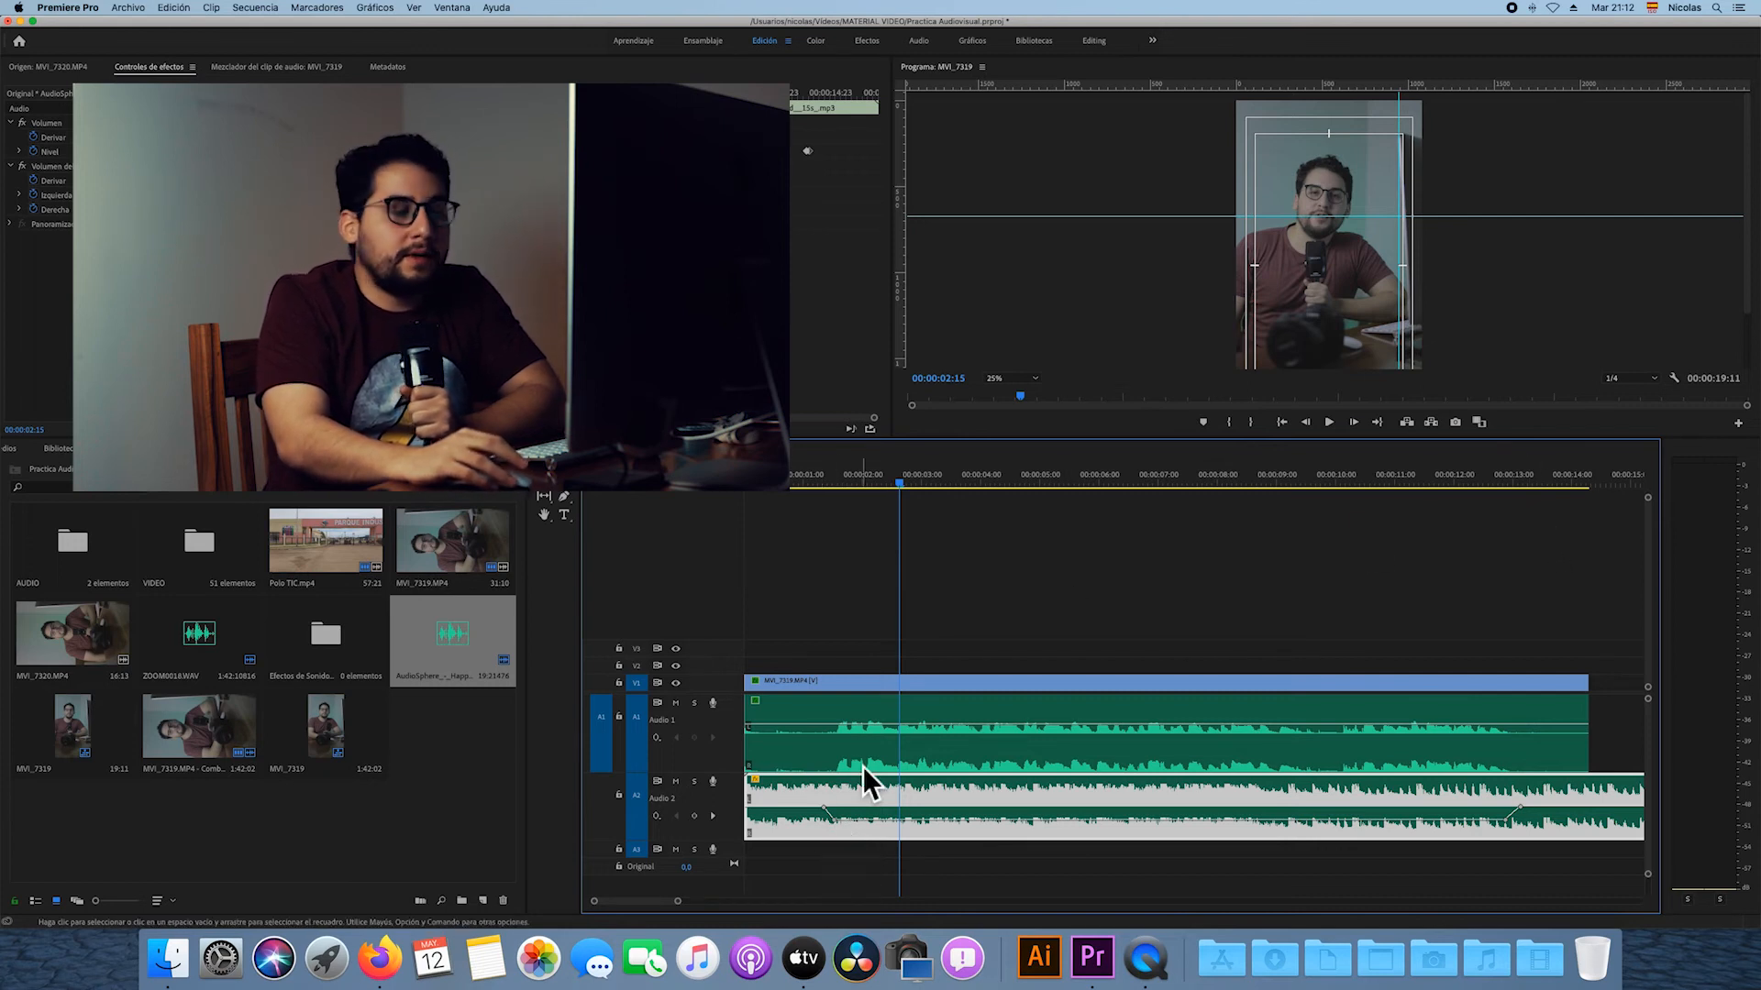
Move the music's first volume keyframe slightly earlier, and set both fade-down keyframes to Curva automática.
left_click(824, 808)
left_click_drag(825, 809, 814, 807)
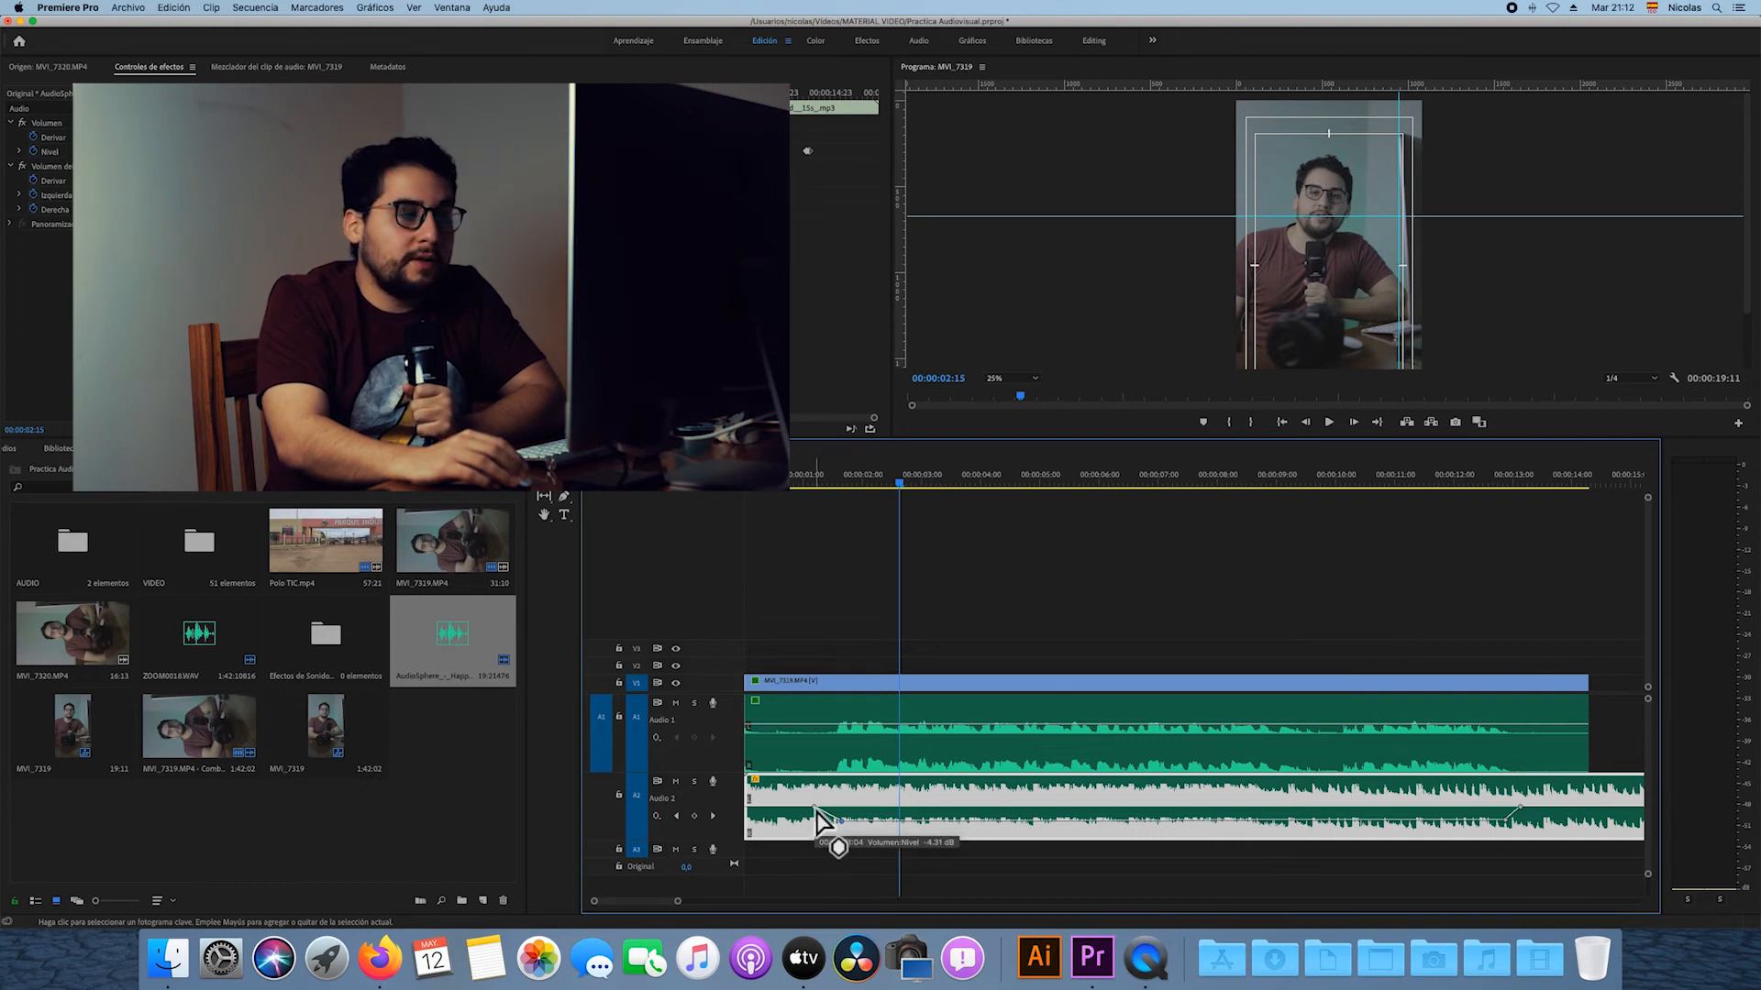
right_click(815, 808)
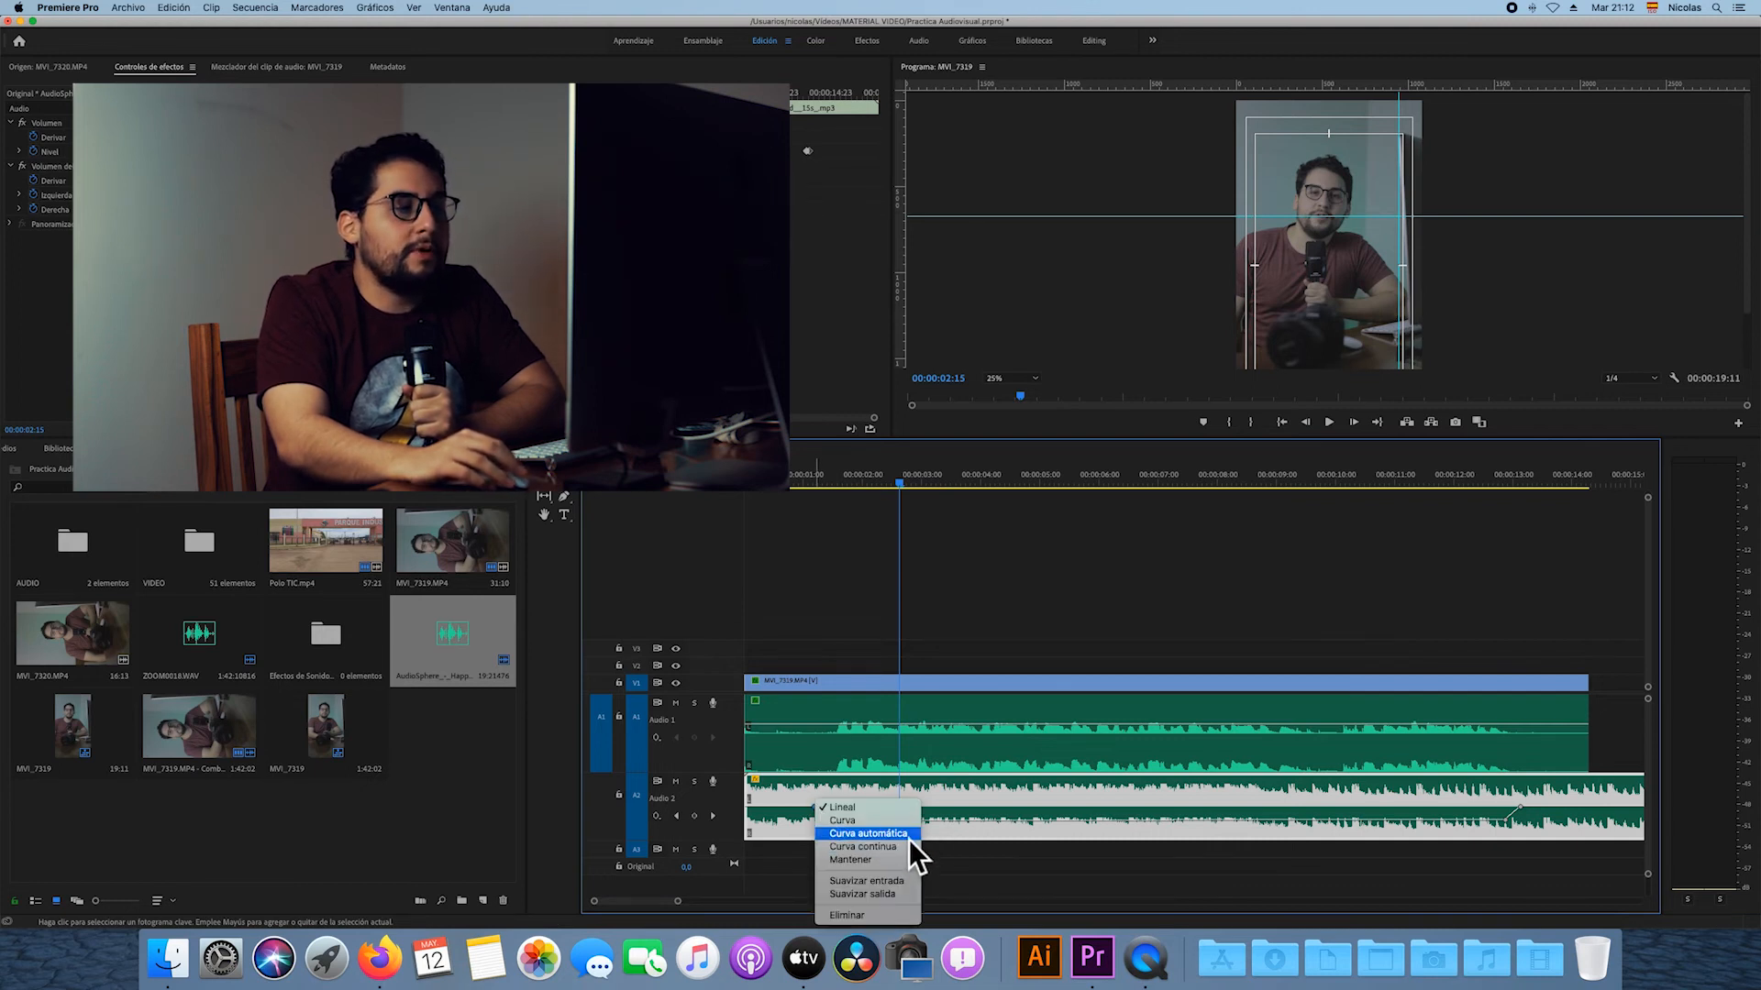
left_click(908, 837)
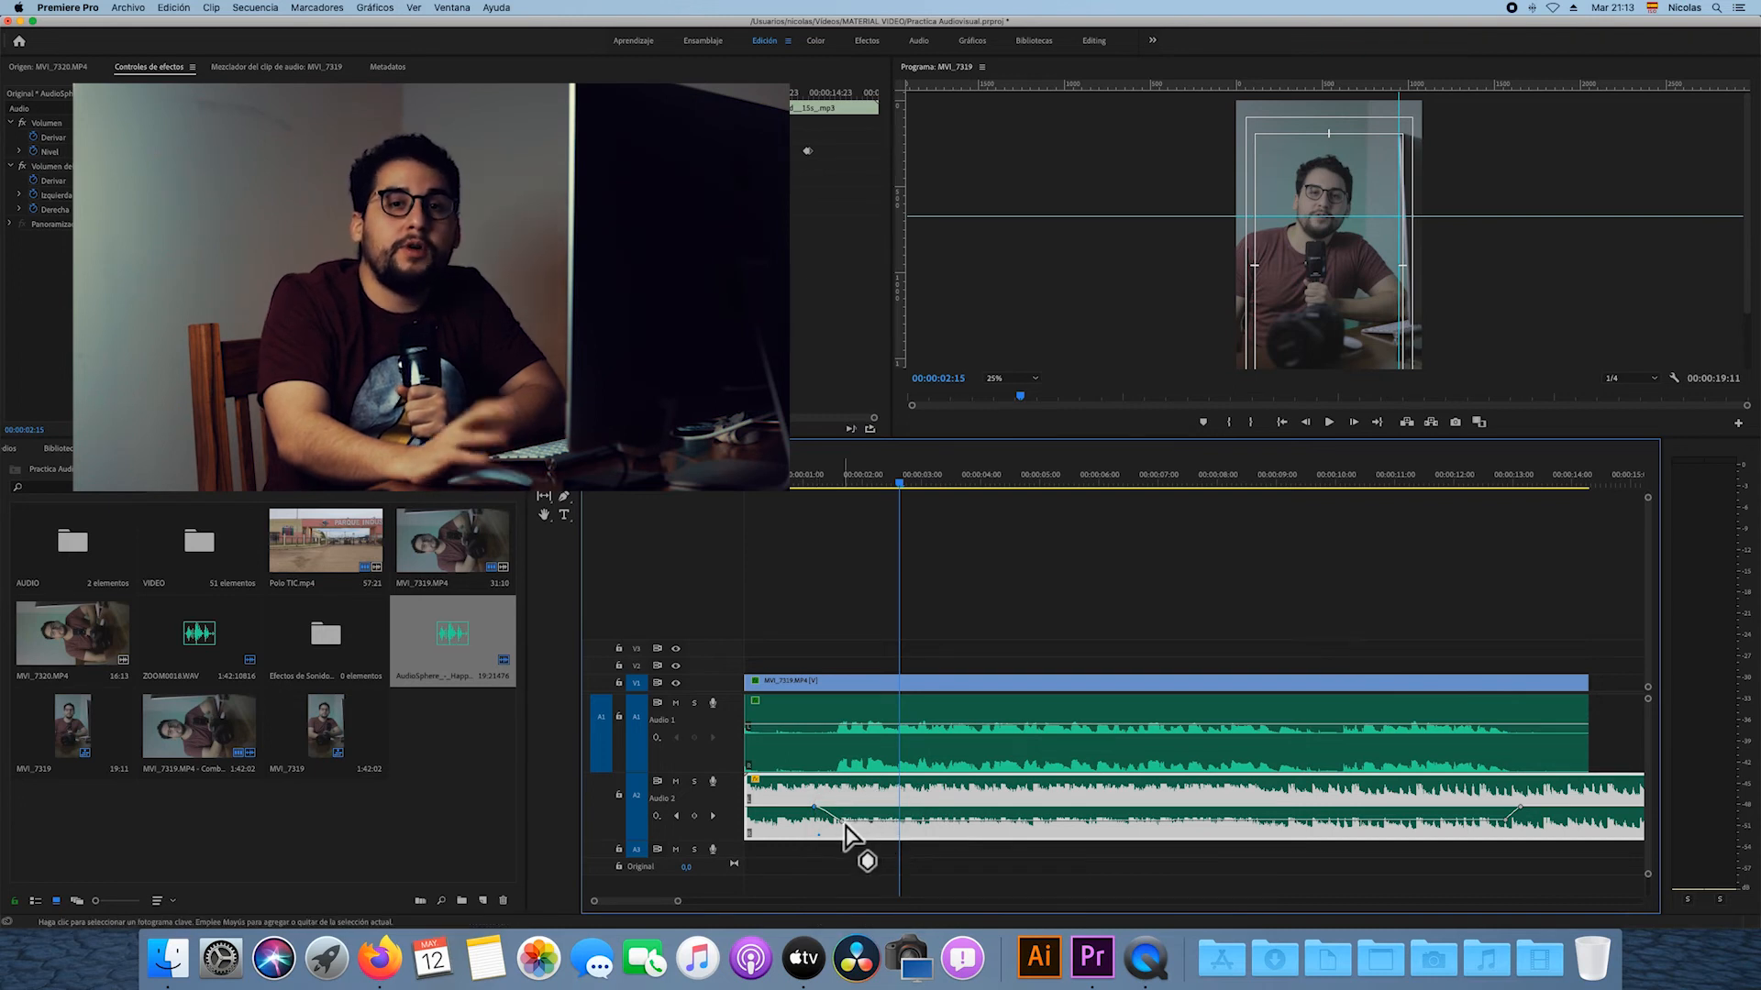
right_click(844, 825)
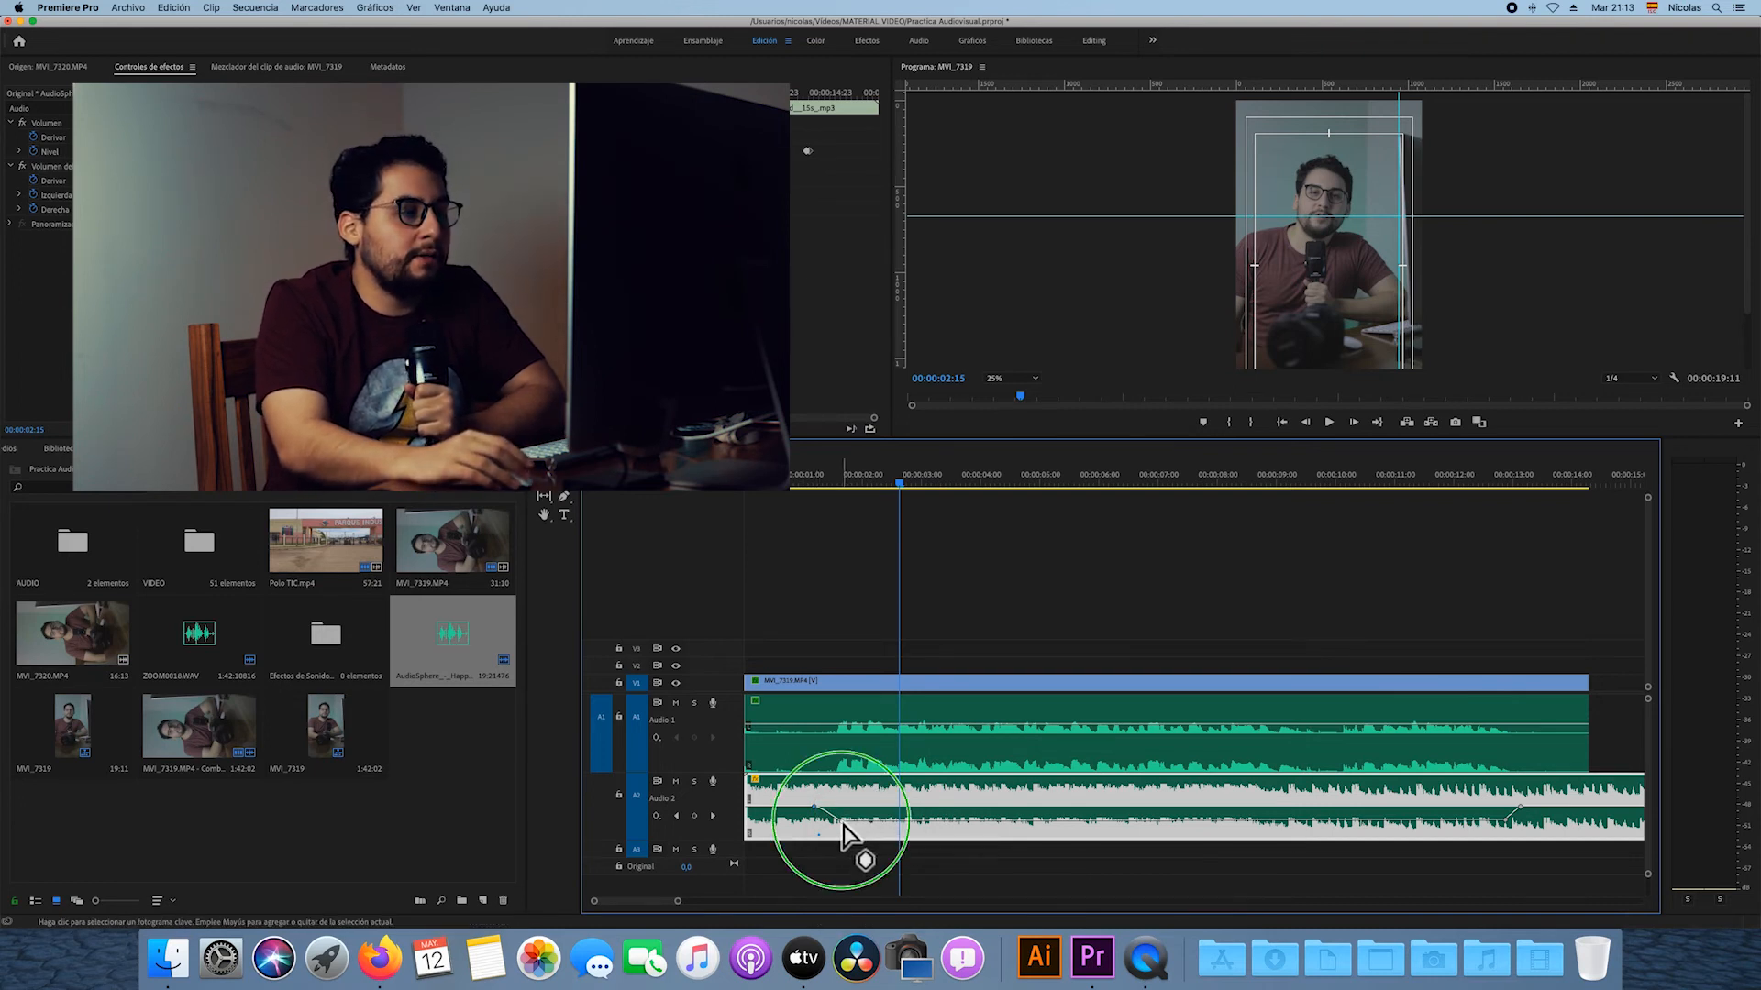
left_click(879, 836)
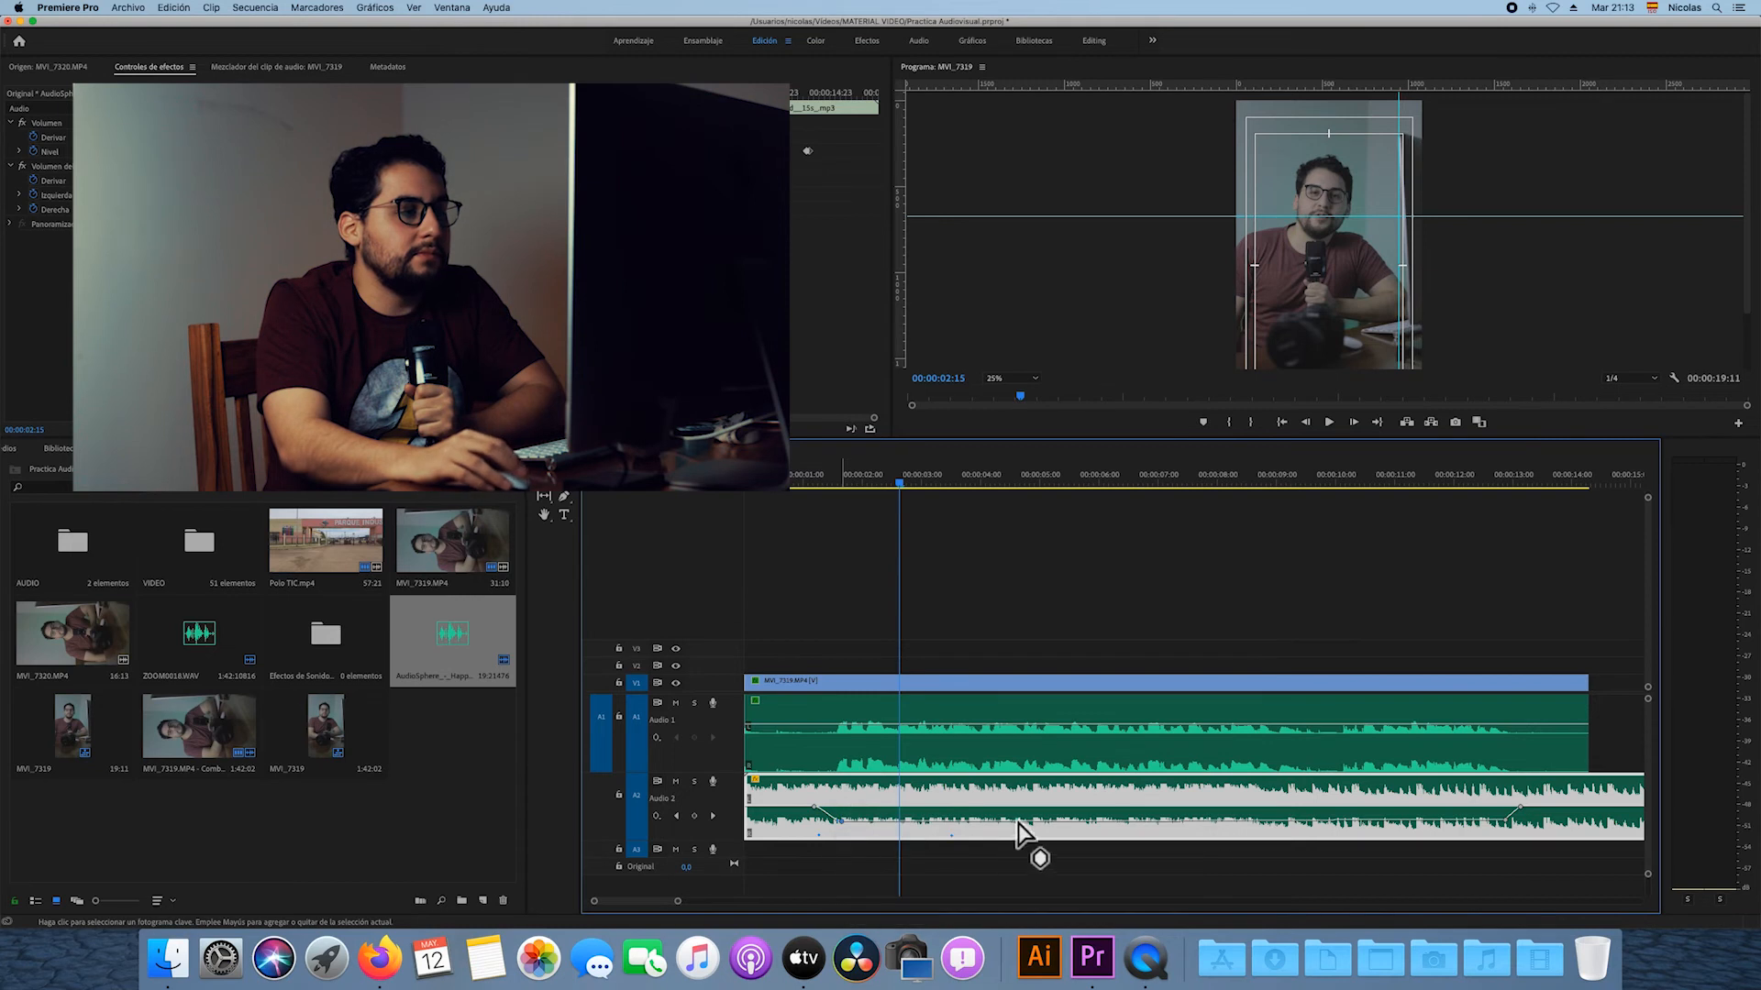
Set the lower fade-up keyframe to Curva automática and the upper one to Curva continua, moving the upper one to 00:00:13:06.
right_click(1511, 826)
left_click(1546, 836)
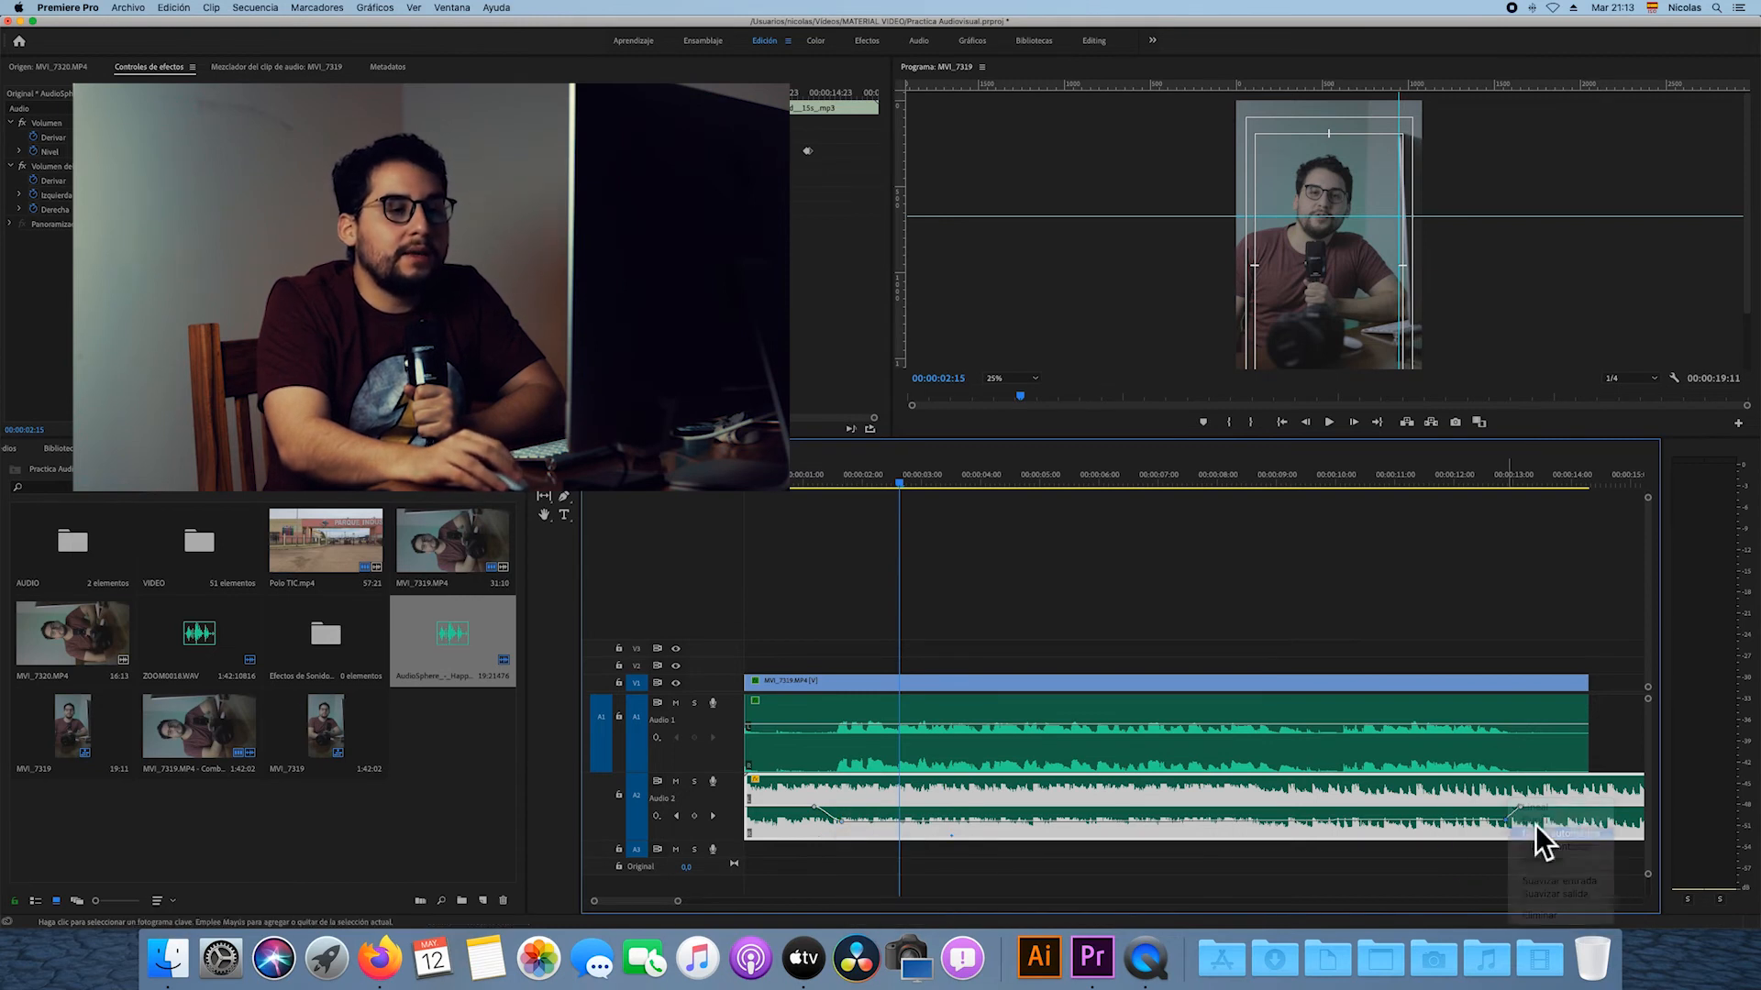
right_click(1522, 811)
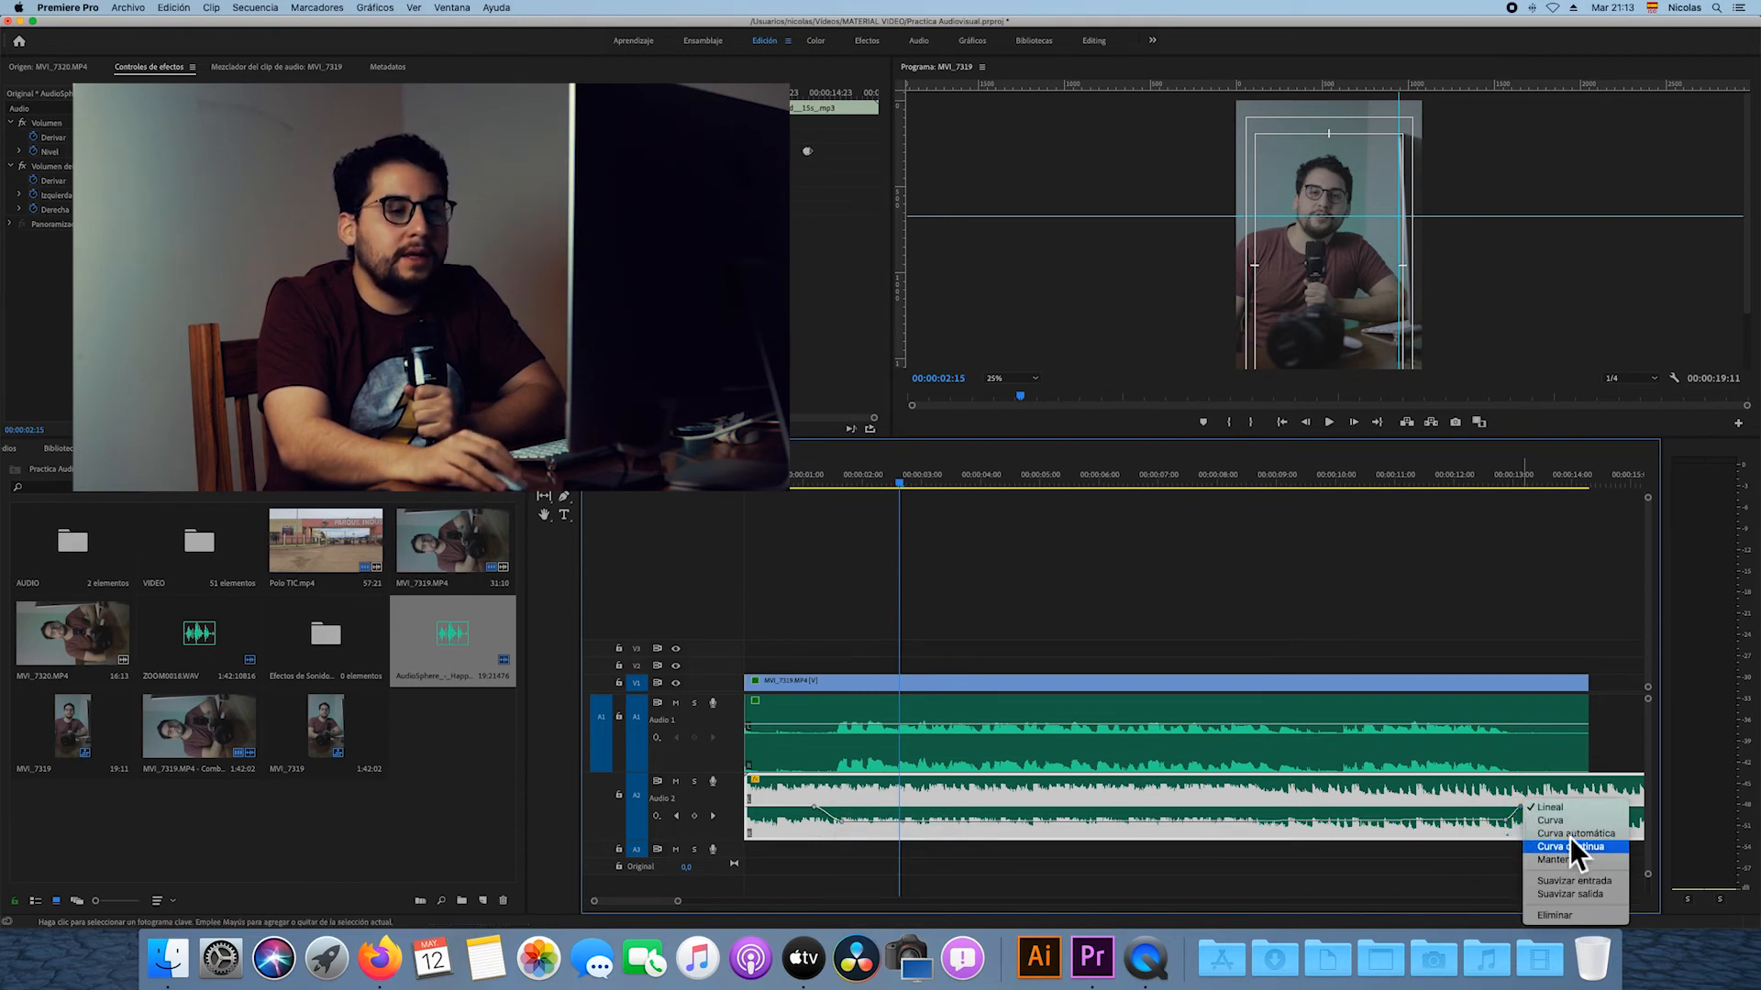
left_click(1577, 850)
left_click_drag(1520, 808, 1527, 808)
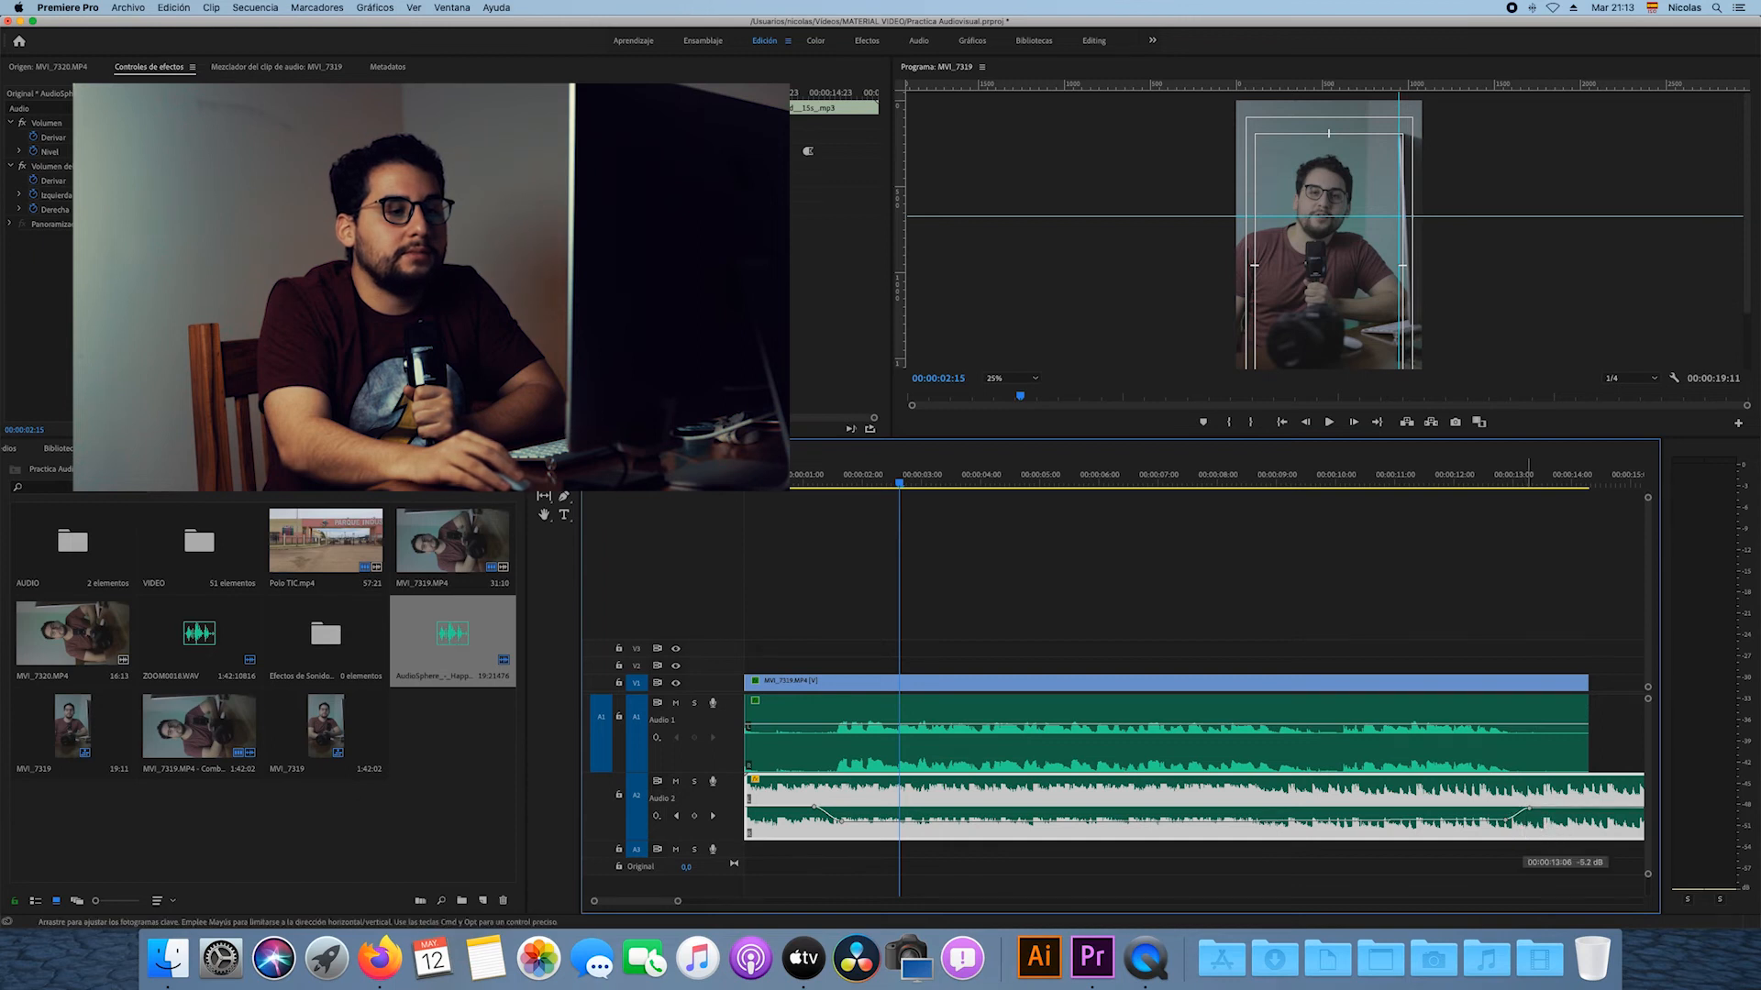
Play the sequence from its start to 00:00:13:04 to check the music fades around the voice.
left_click_drag(804, 475, 692, 488)
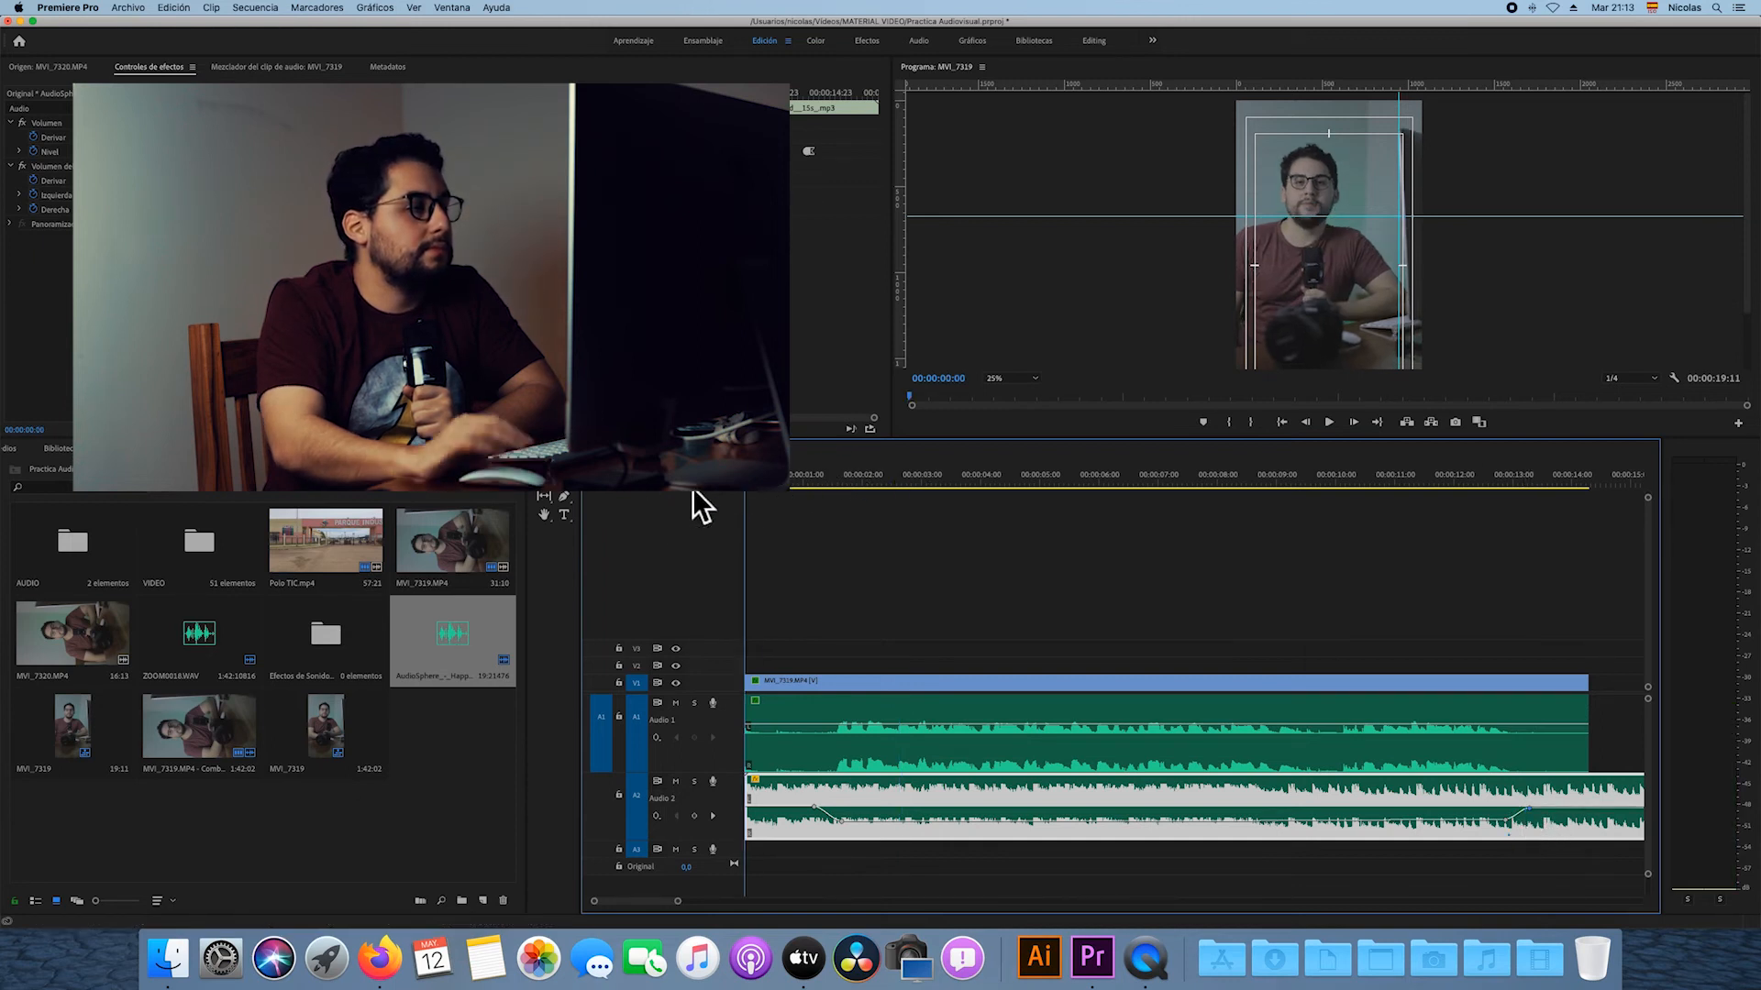
key("space")
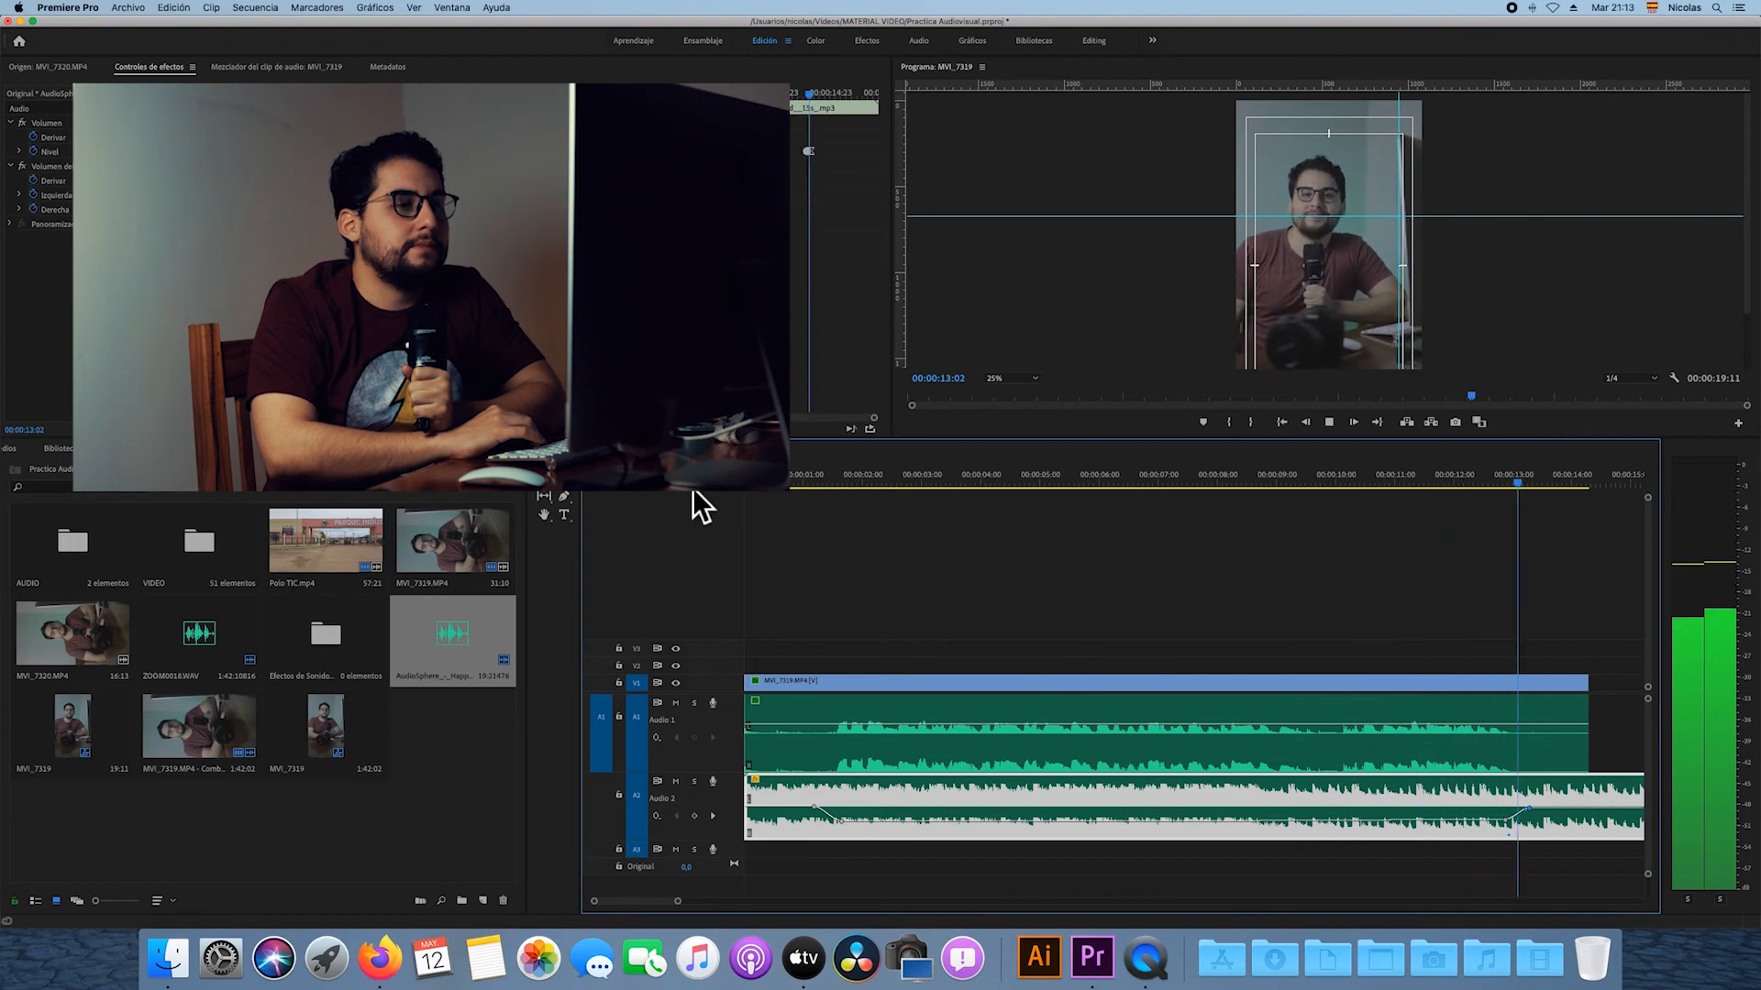
key("space")
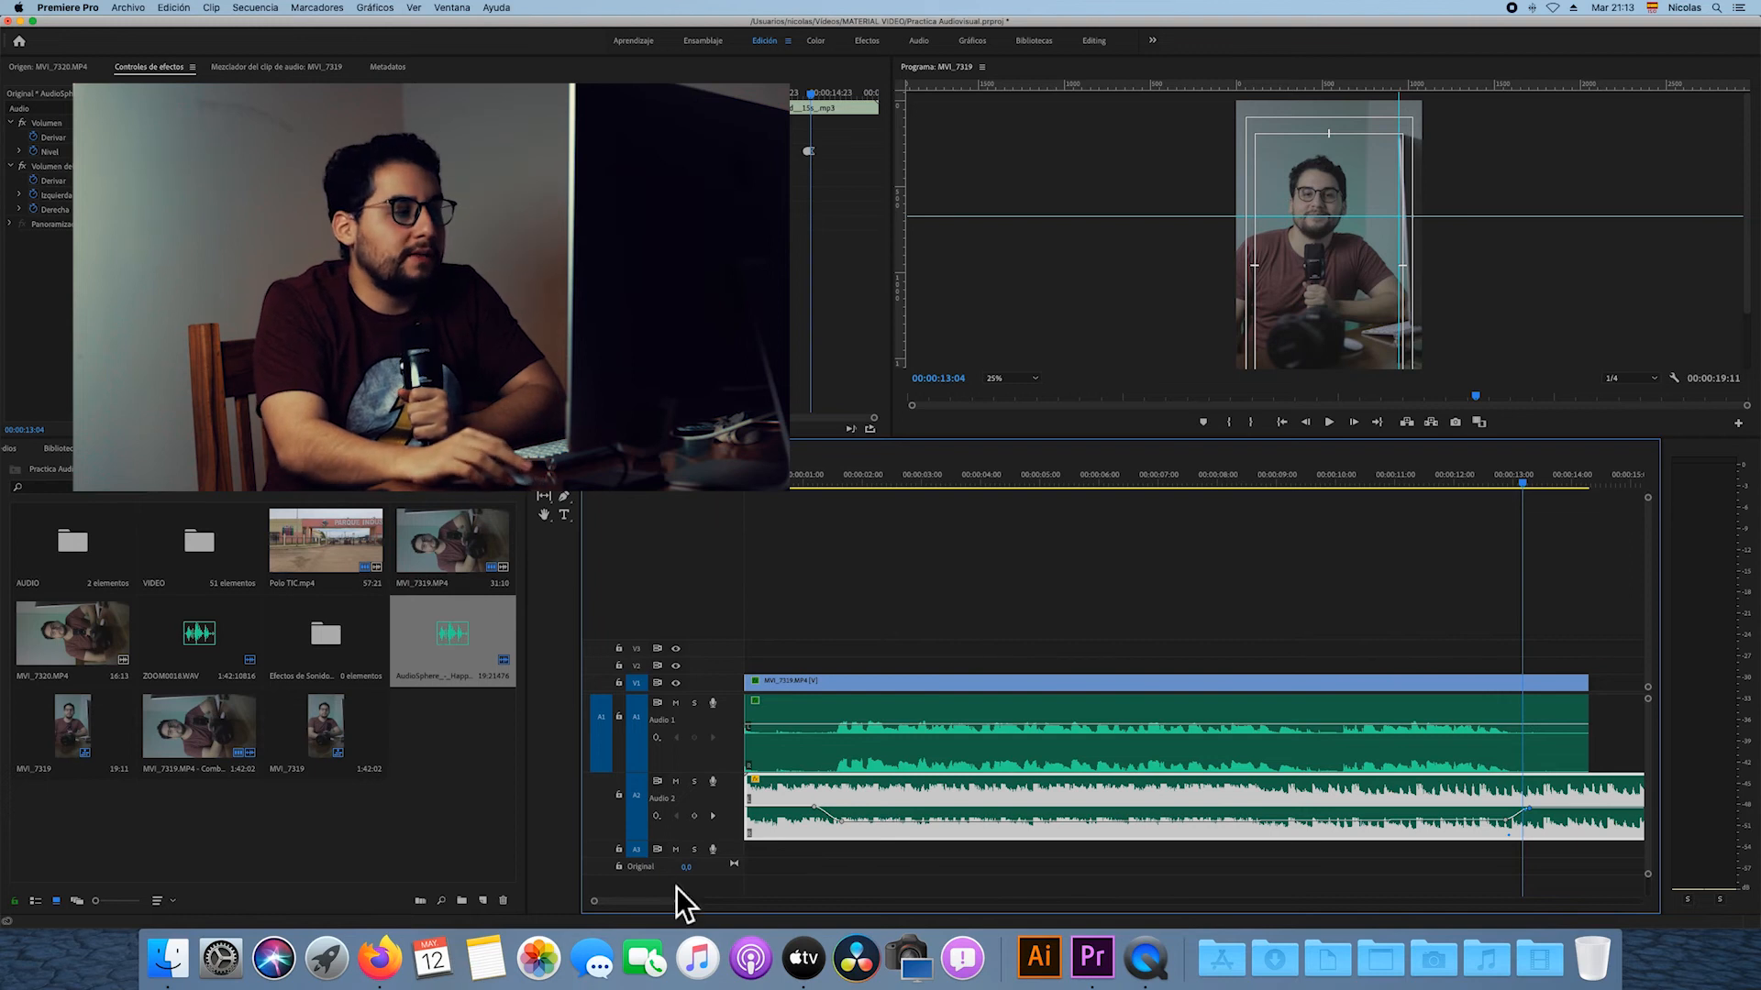
Return to the project's root bin, open the sound effects bin and clear the selection of its audio files.
left_click_drag(686, 908, 696, 907)
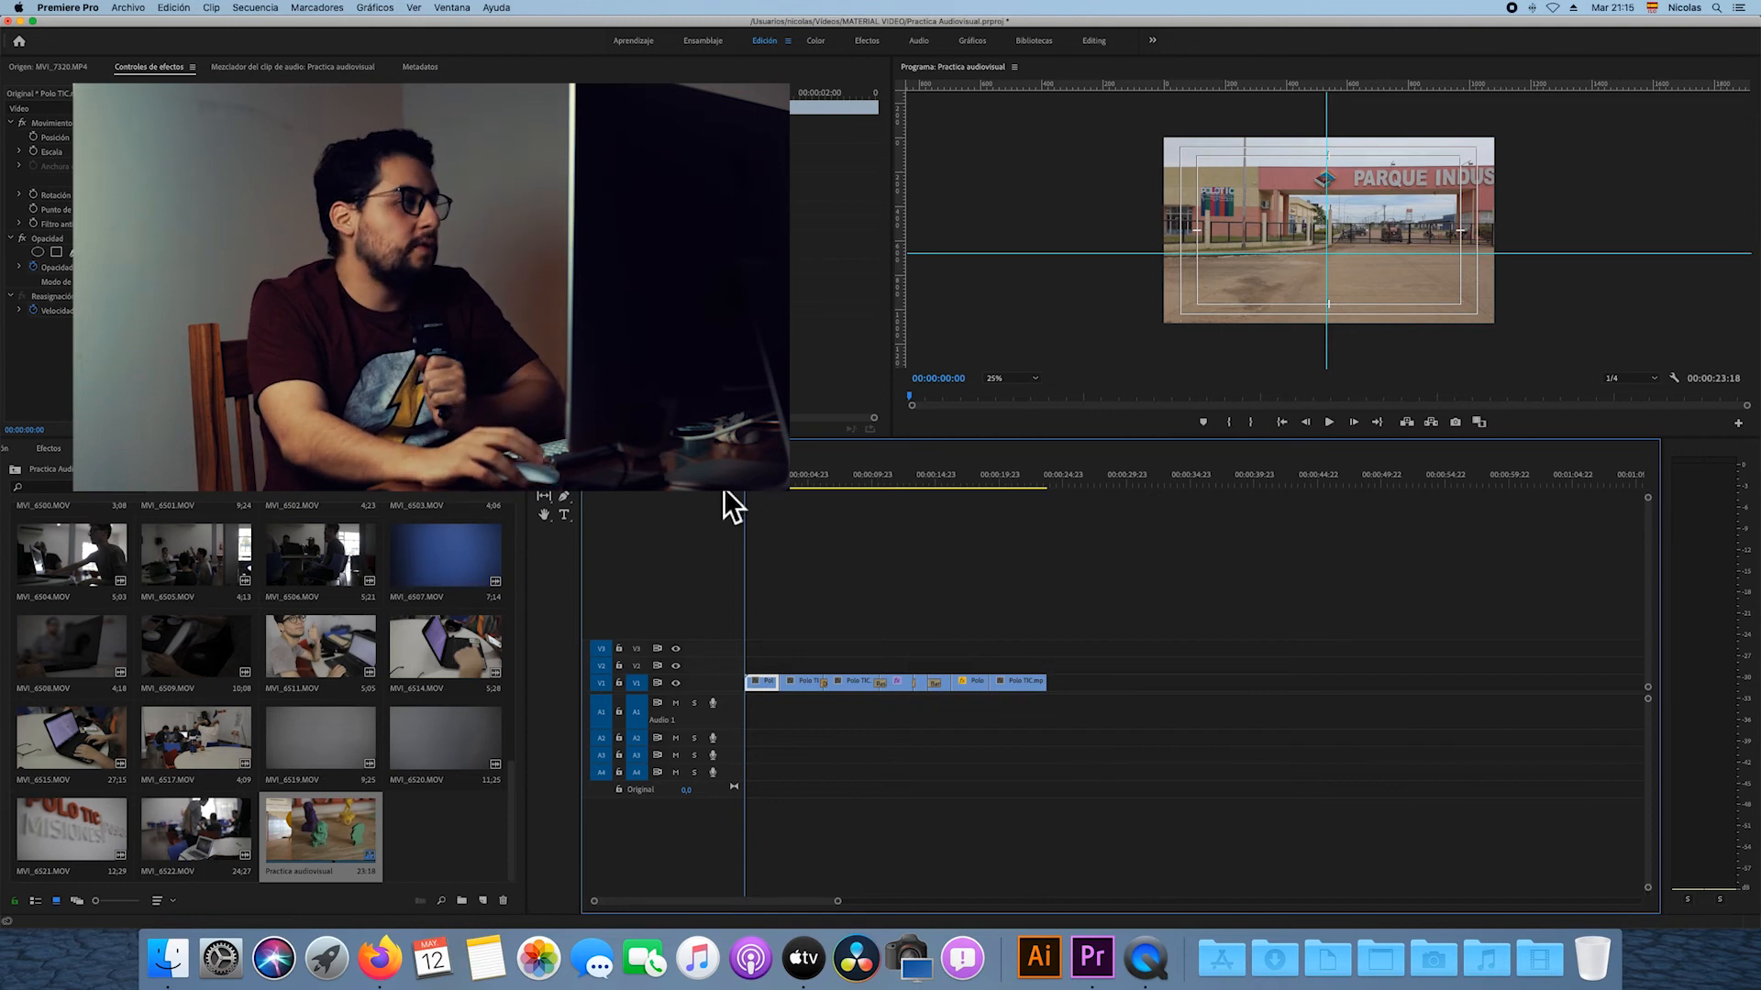
left_click(280, 458)
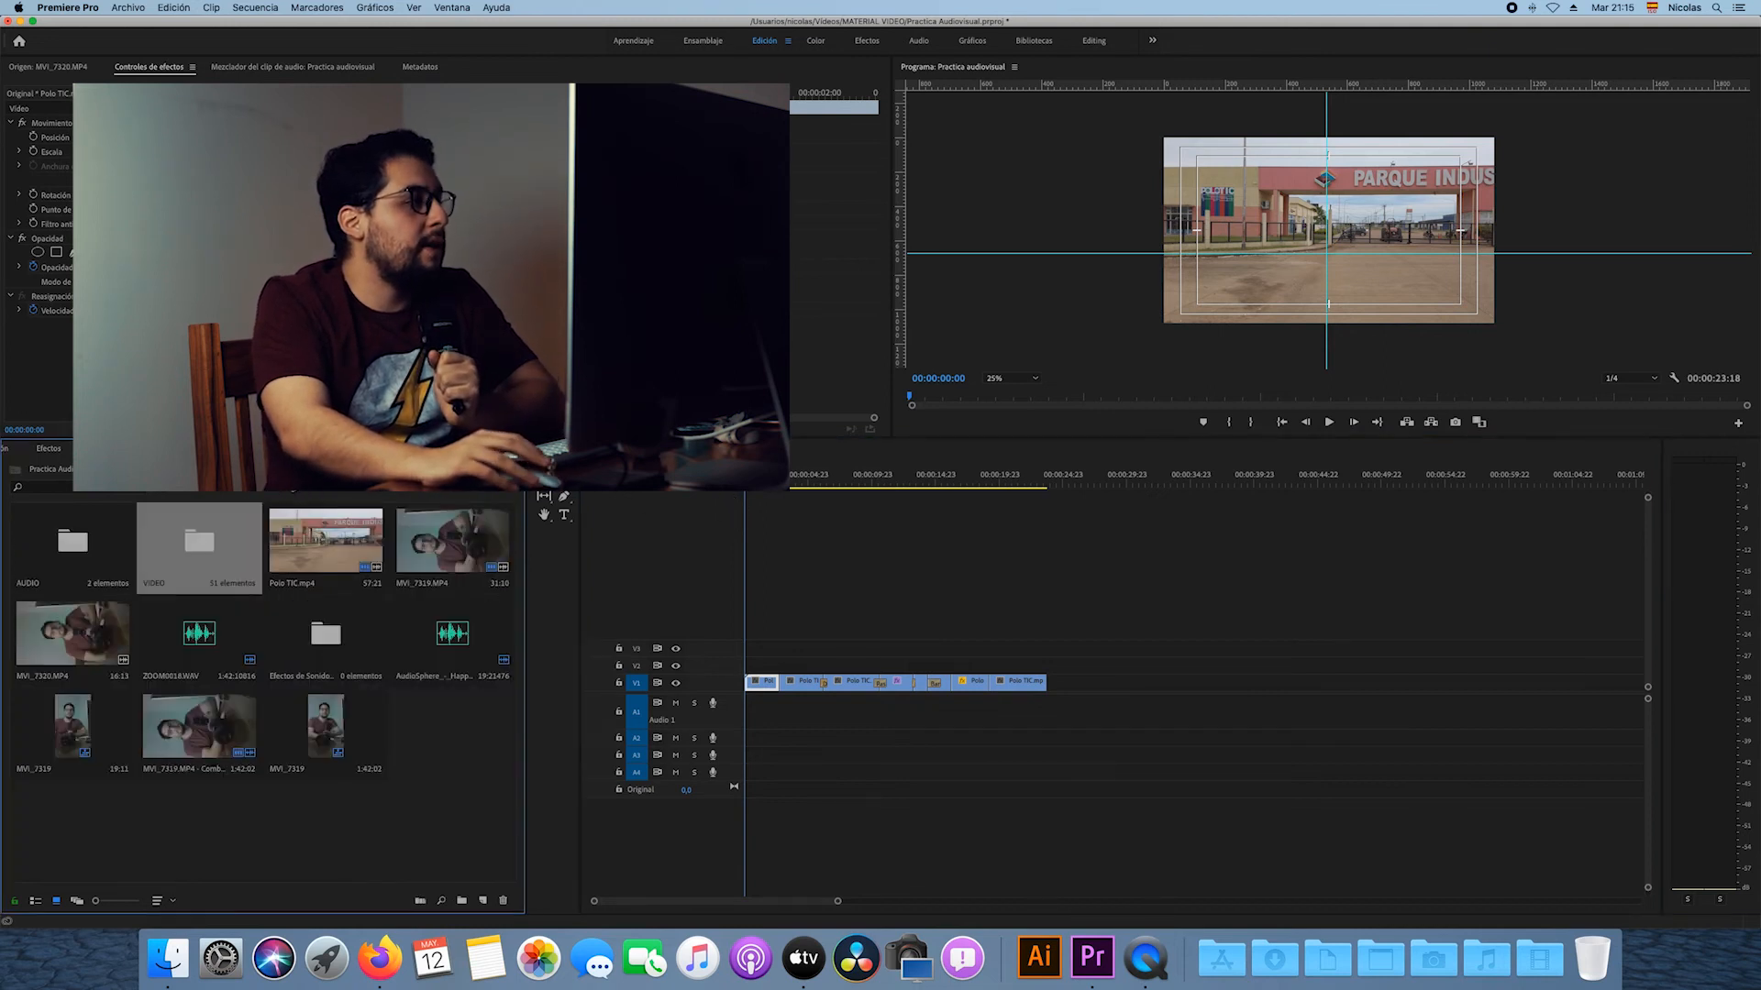
double_click(342, 632)
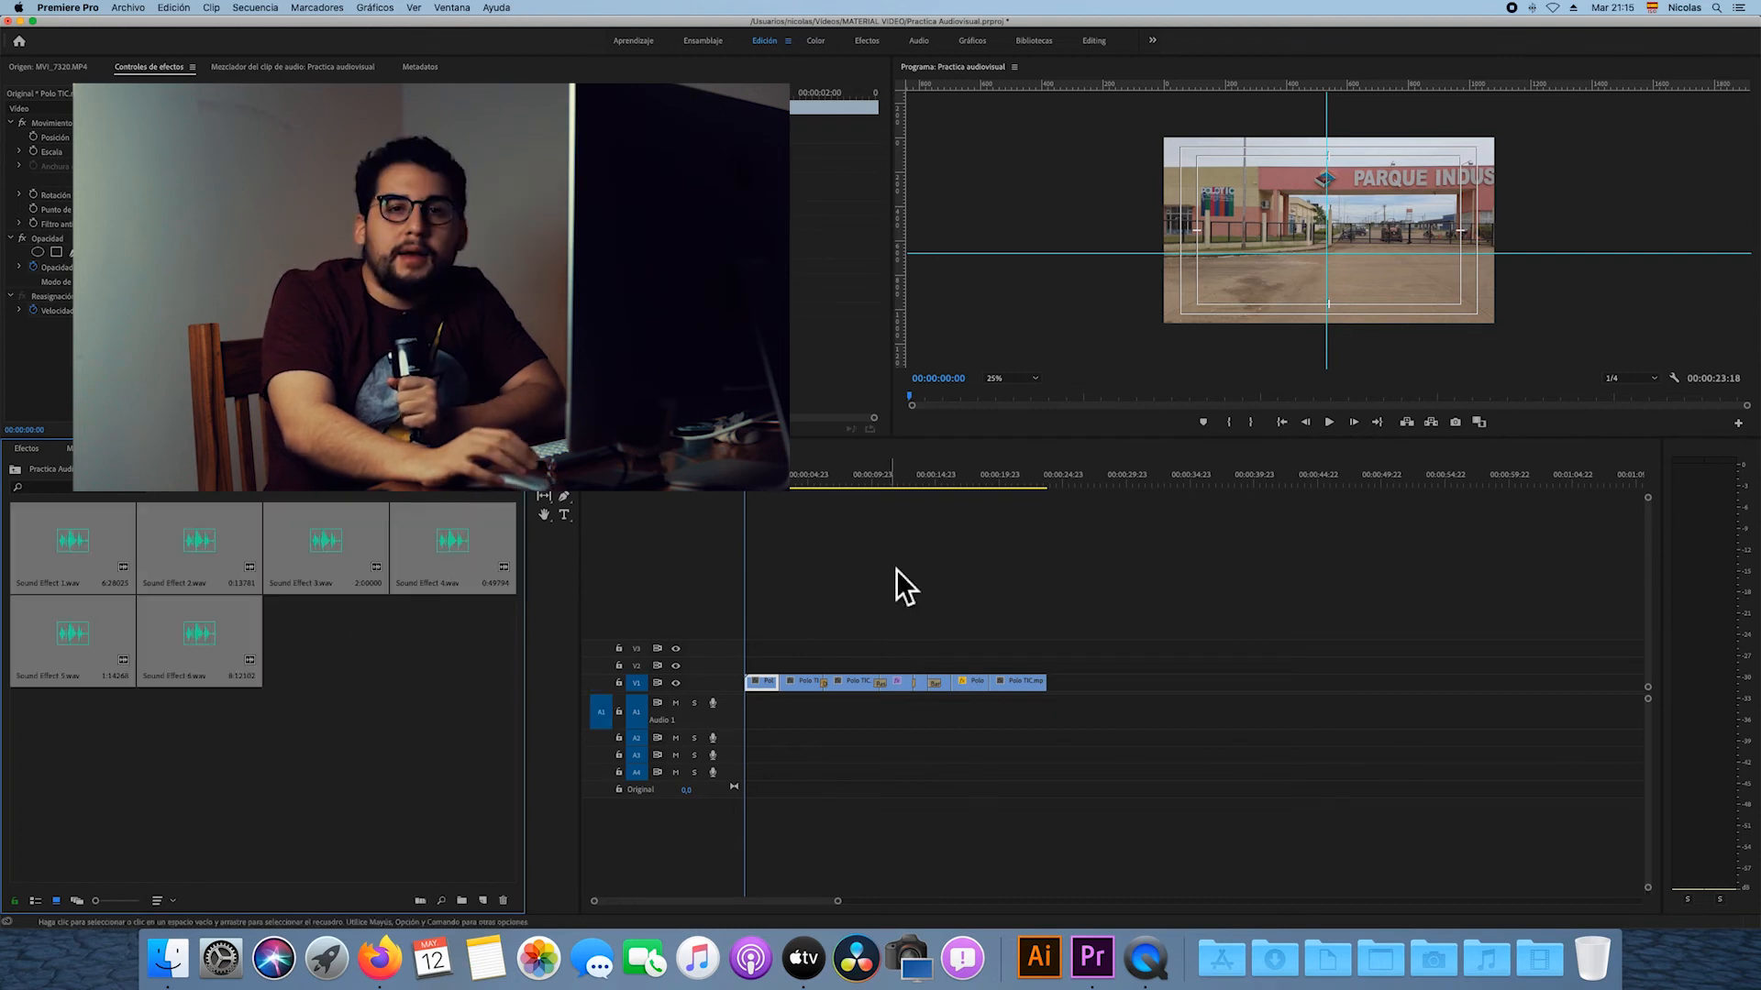
left_click(372, 629)
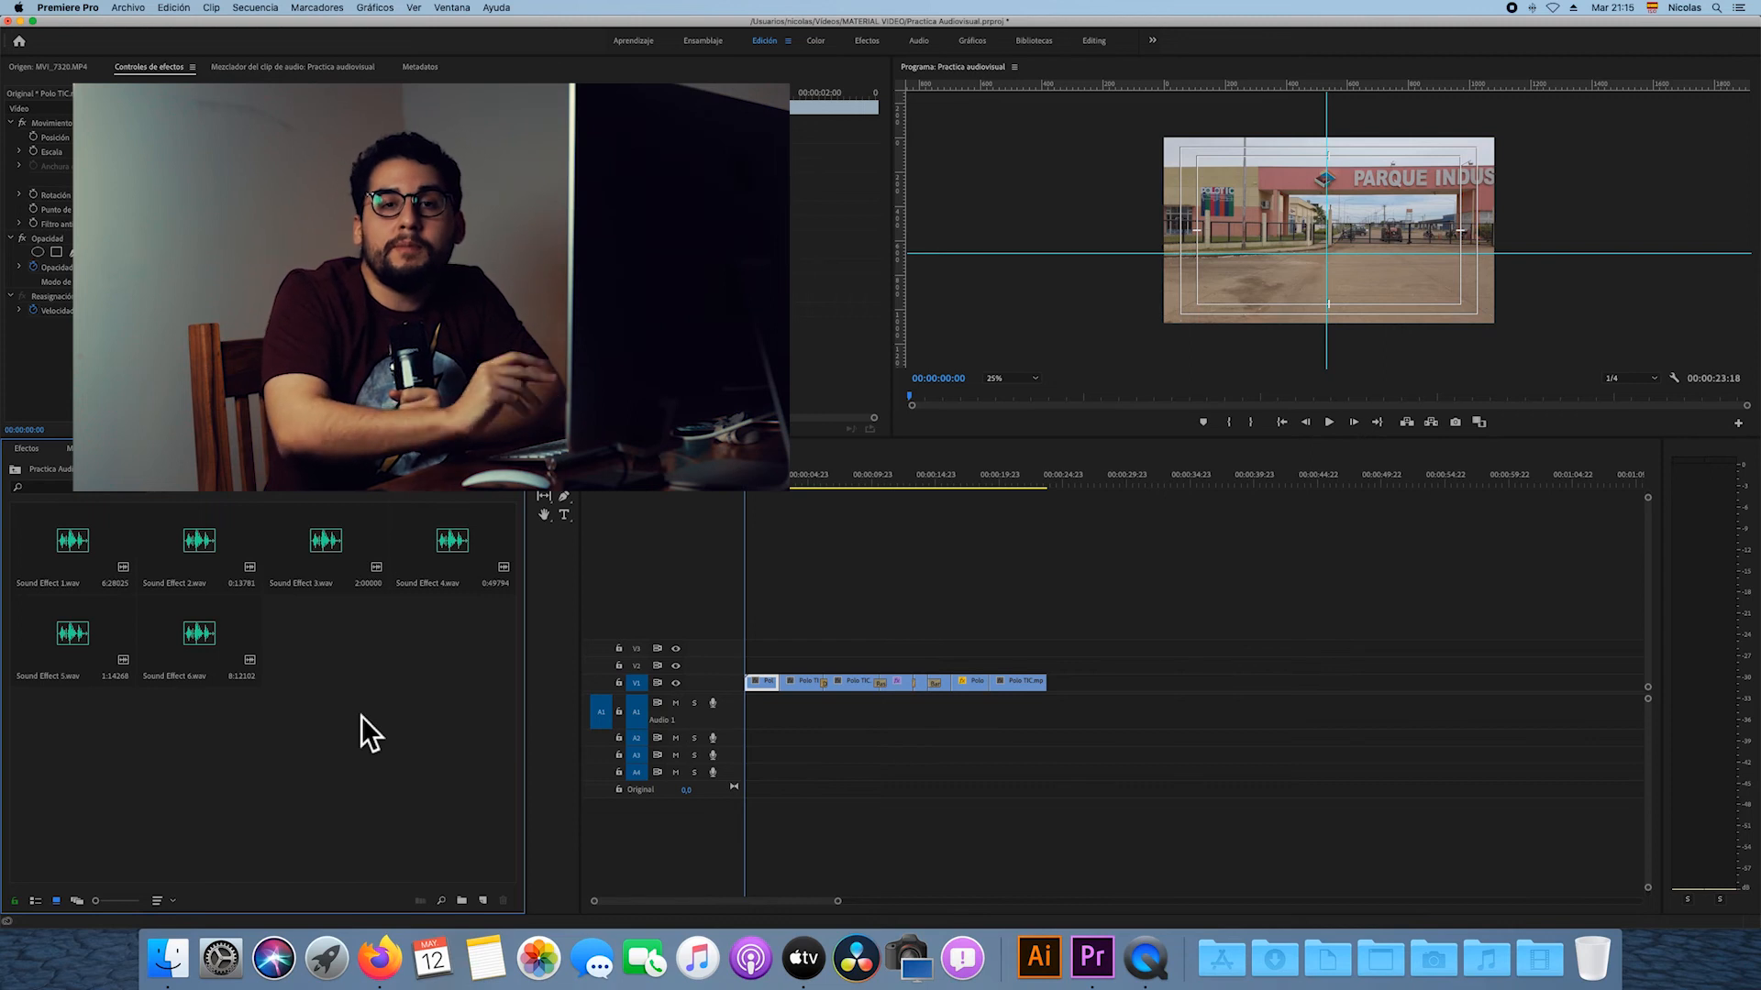
Audition Sound Effect 1.wav, Sound Effect 2.wav and Sound Effect 3.wav one after another.
double_click(85, 547)
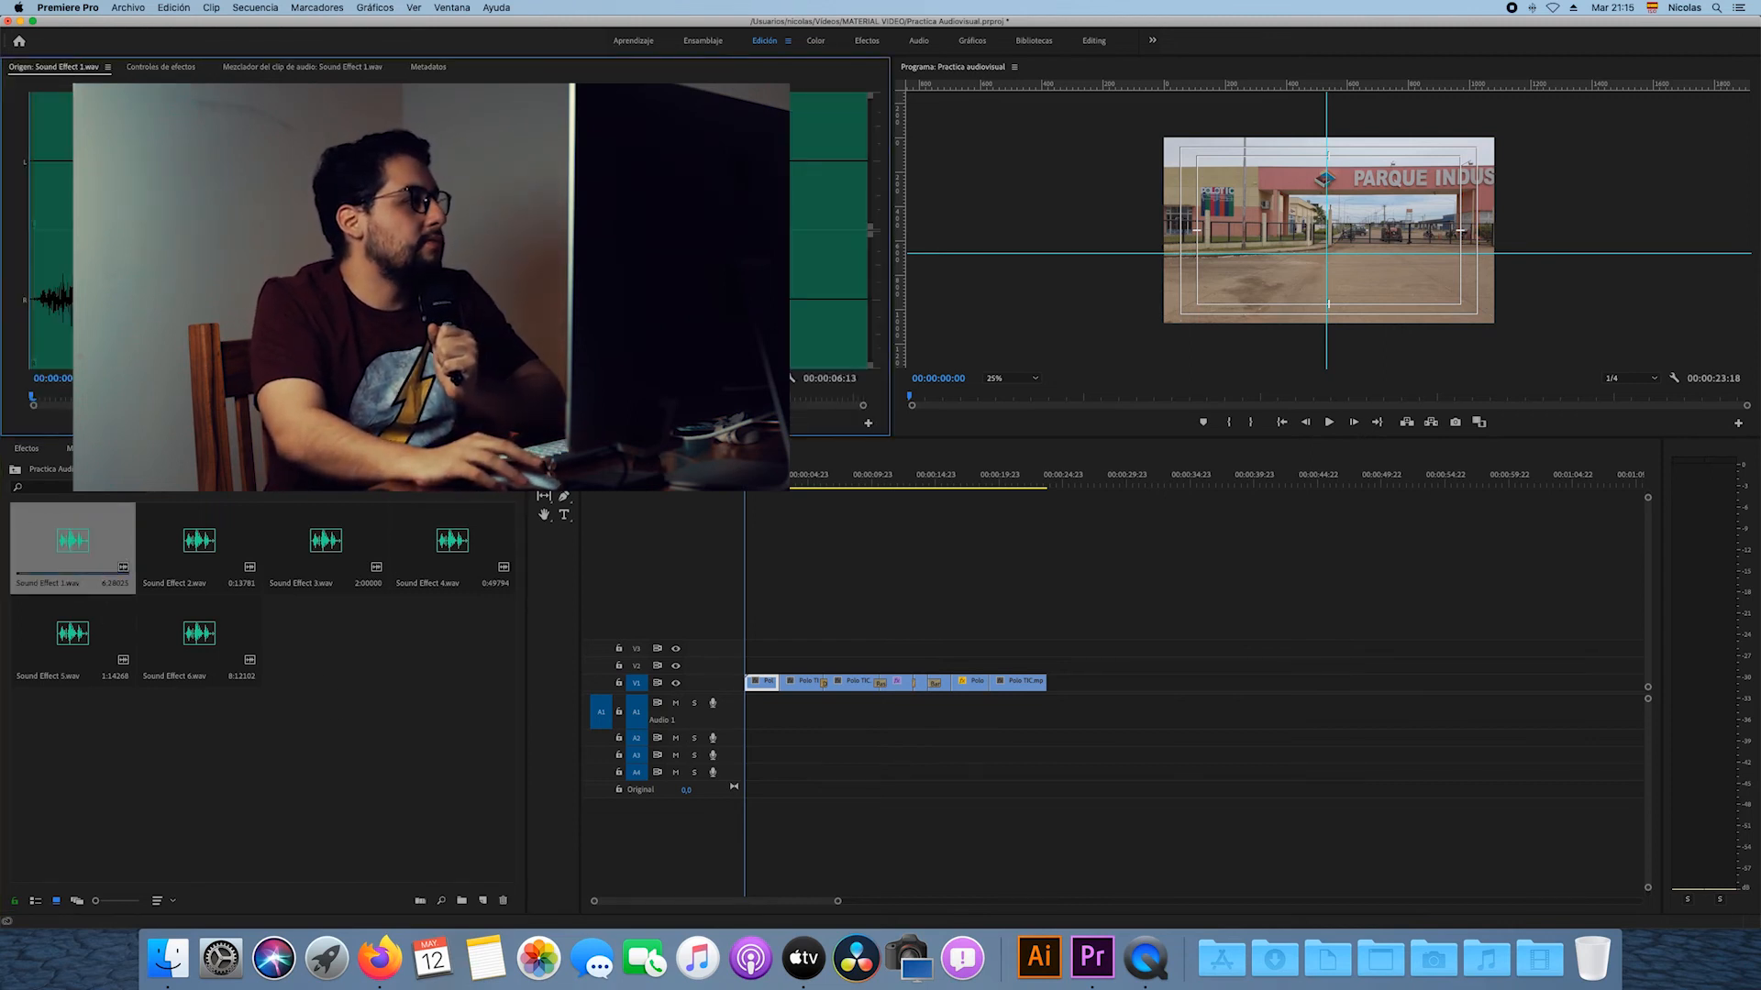
key("space")
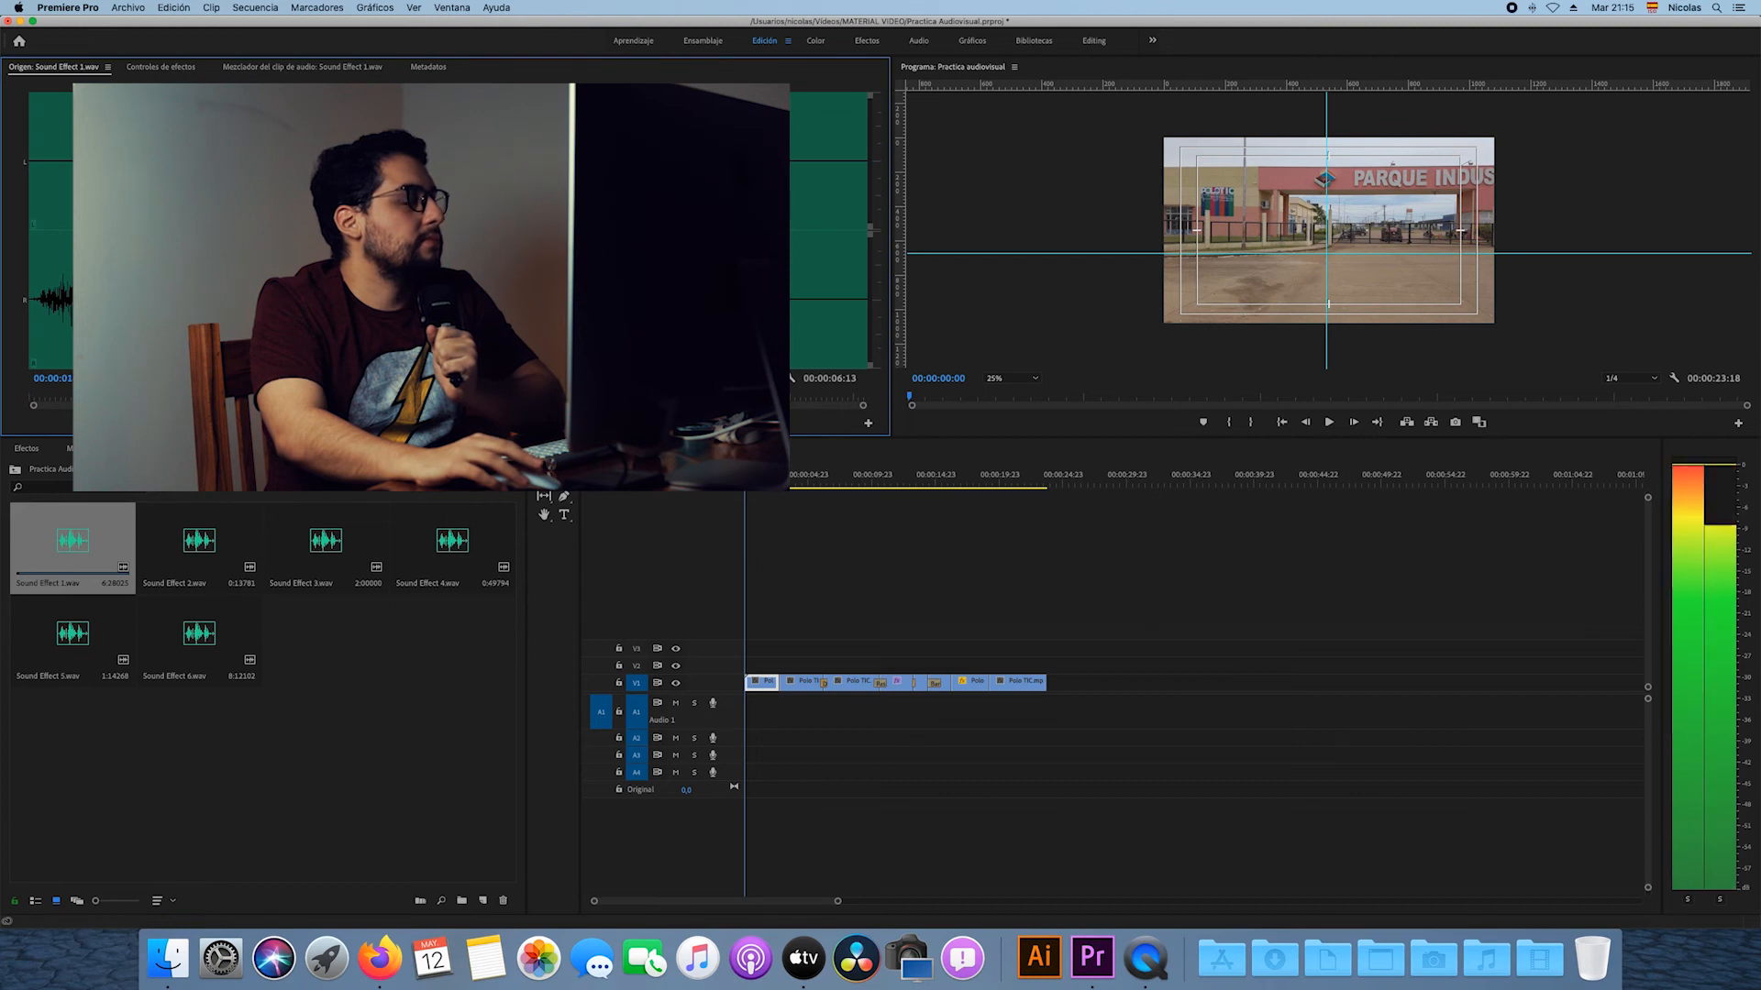
left_click(224, 534)
double_click(248, 530)
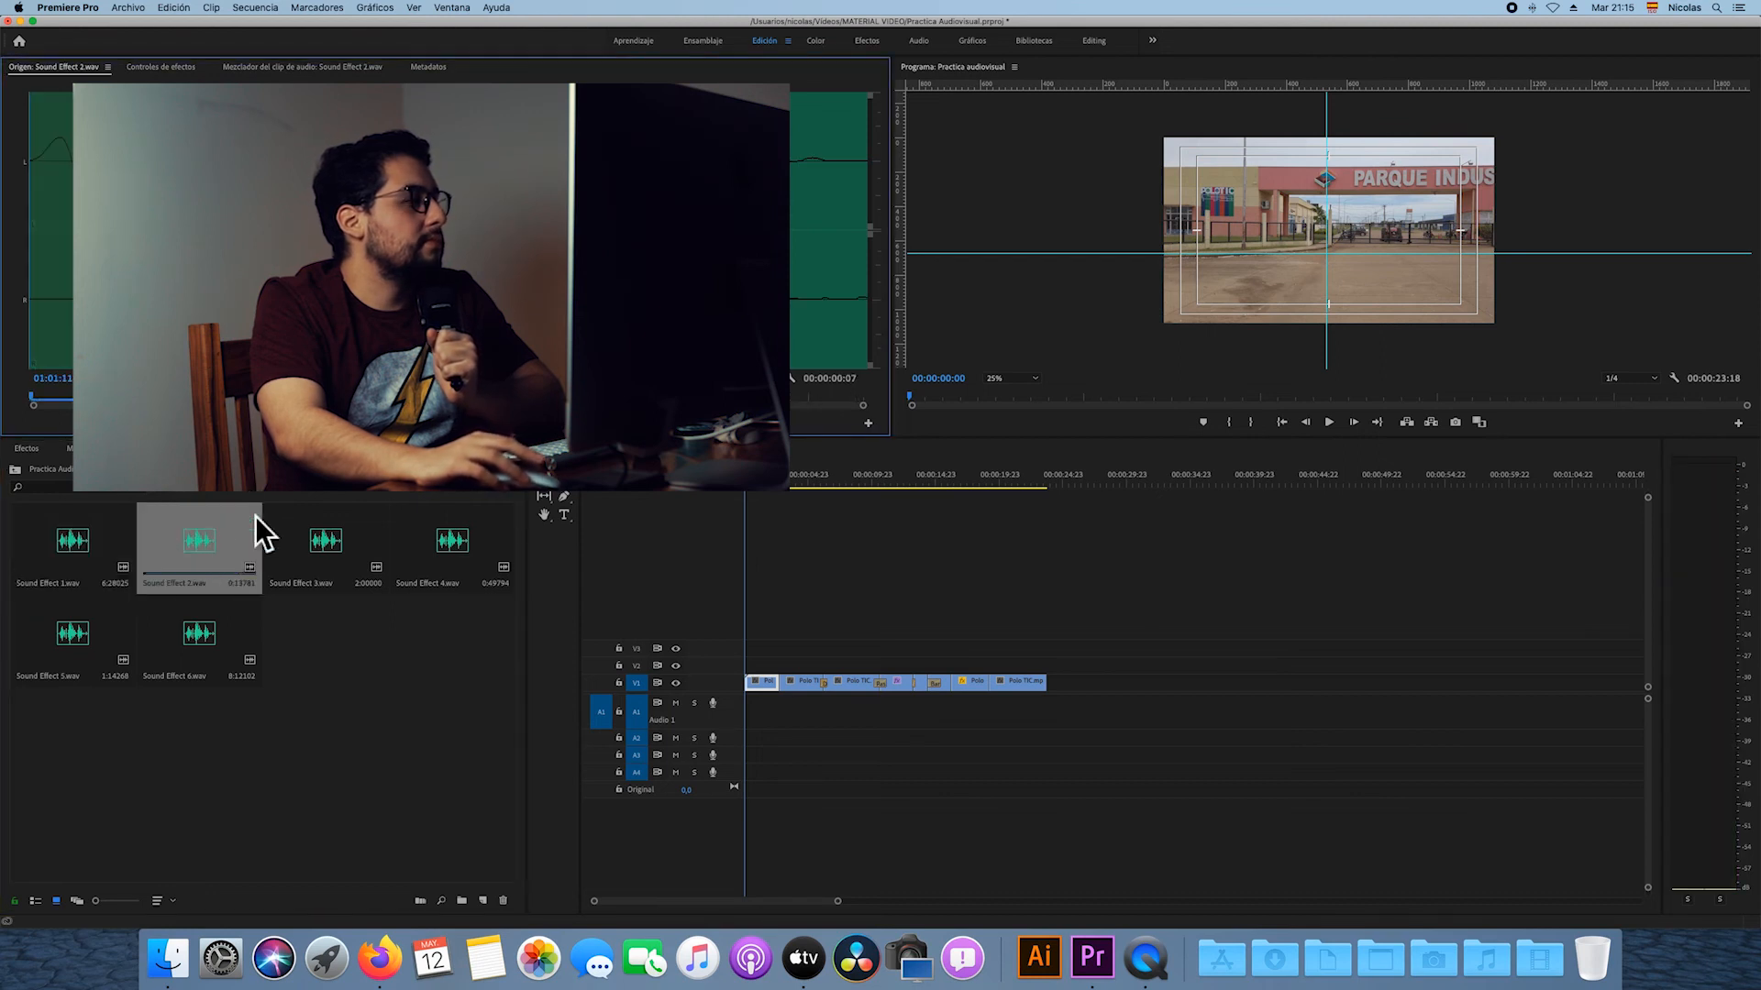
key("space")
double_click(321, 550)
key("space")
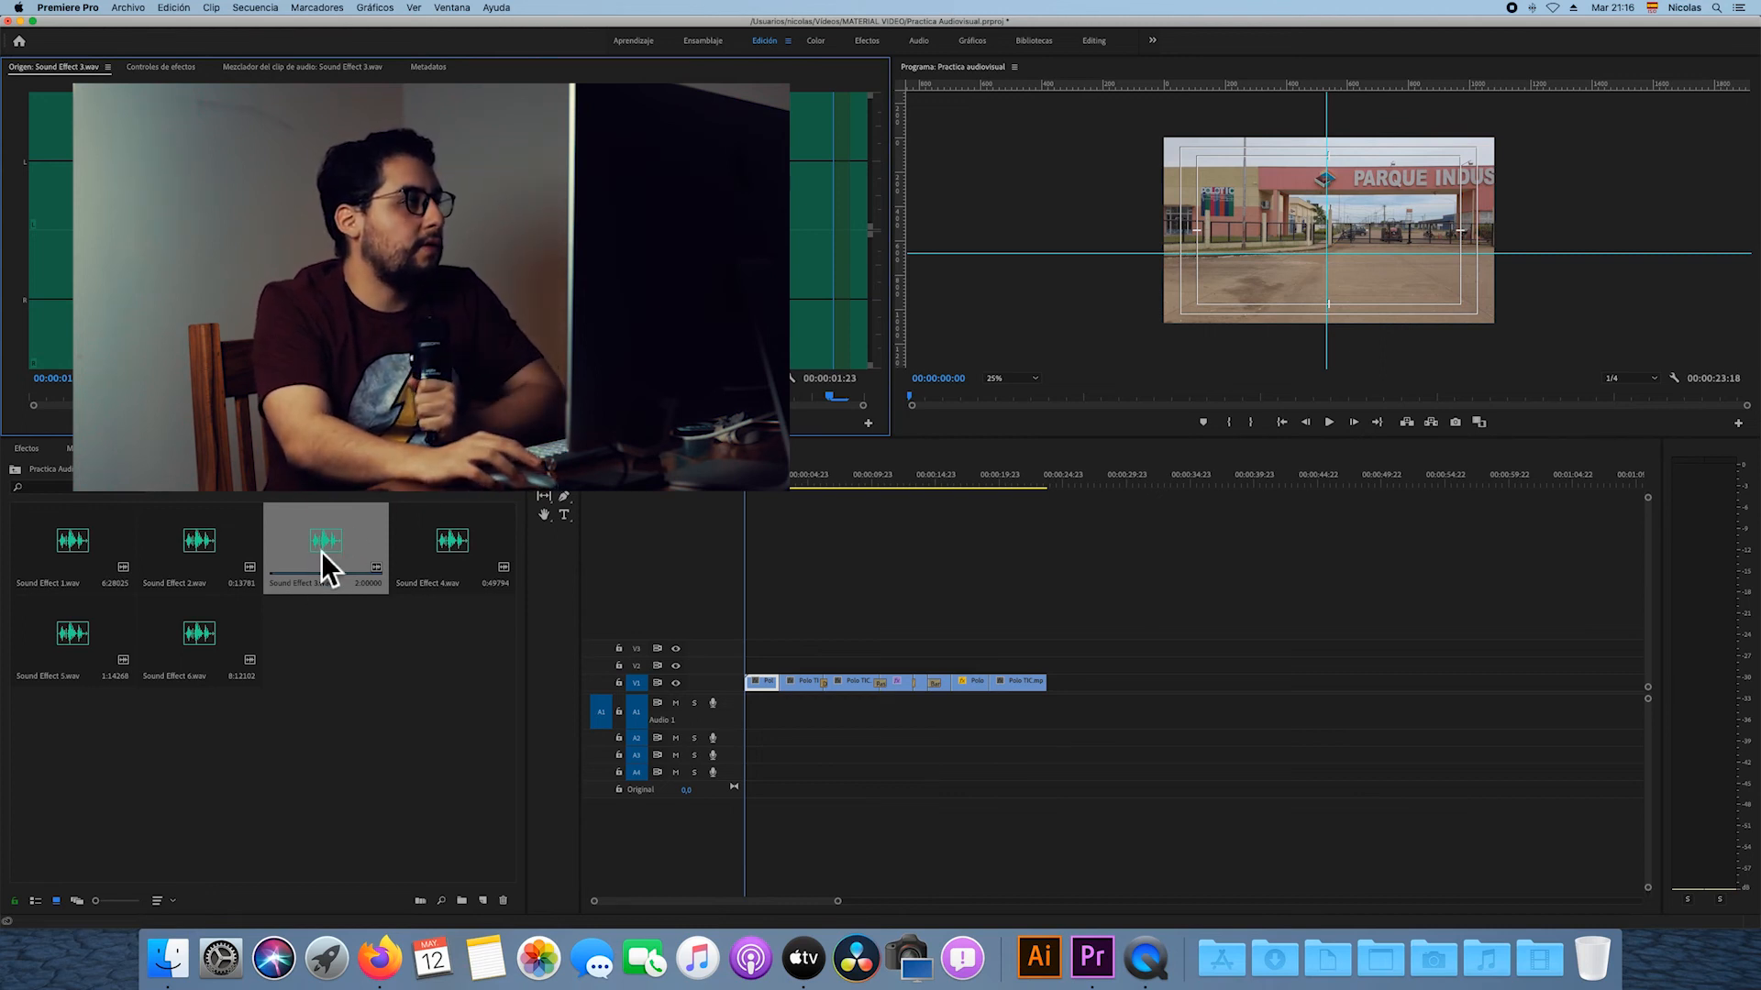
Place Sound Effect 3.wav on audio track A1 so that it spans the cut between the first two video clips.
left_click_drag(334, 557, 783, 716)
left_click_drag(838, 900, 755, 903)
left_click_drag(1043, 723, 1069, 727)
Play the sequence across the first cut to check the sound effect against the picture change.
left_click(1016, 477)
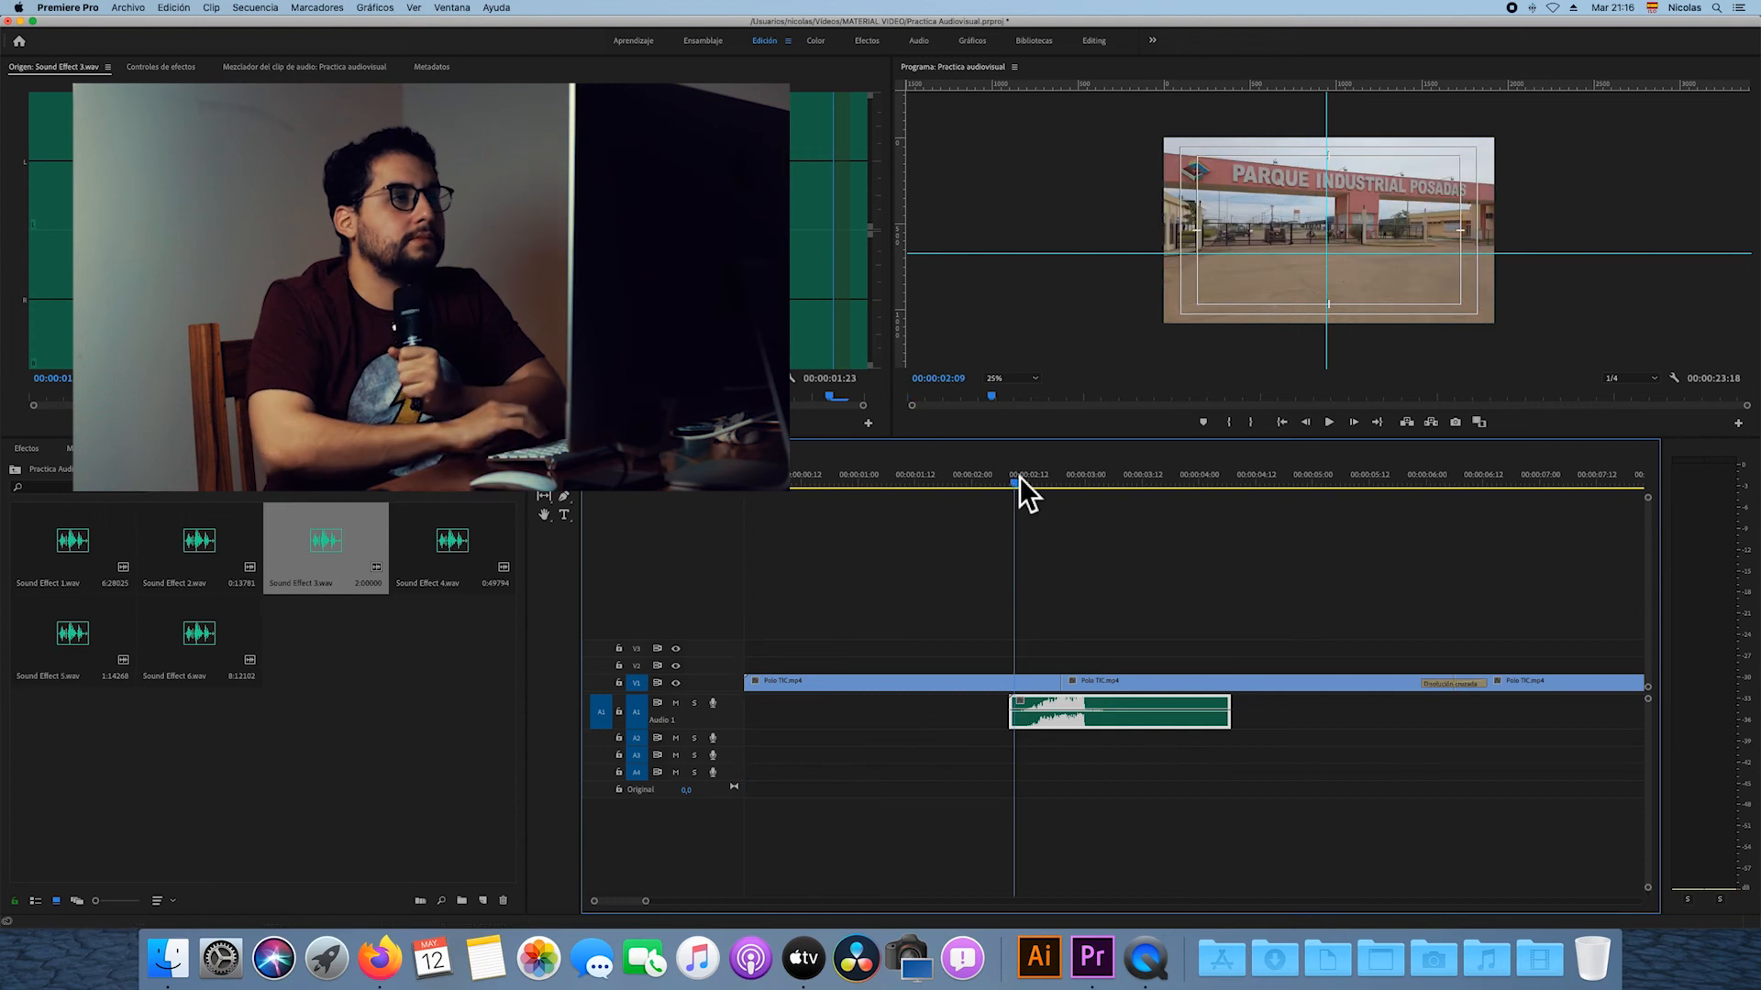
left_click(983, 481)
key("space")
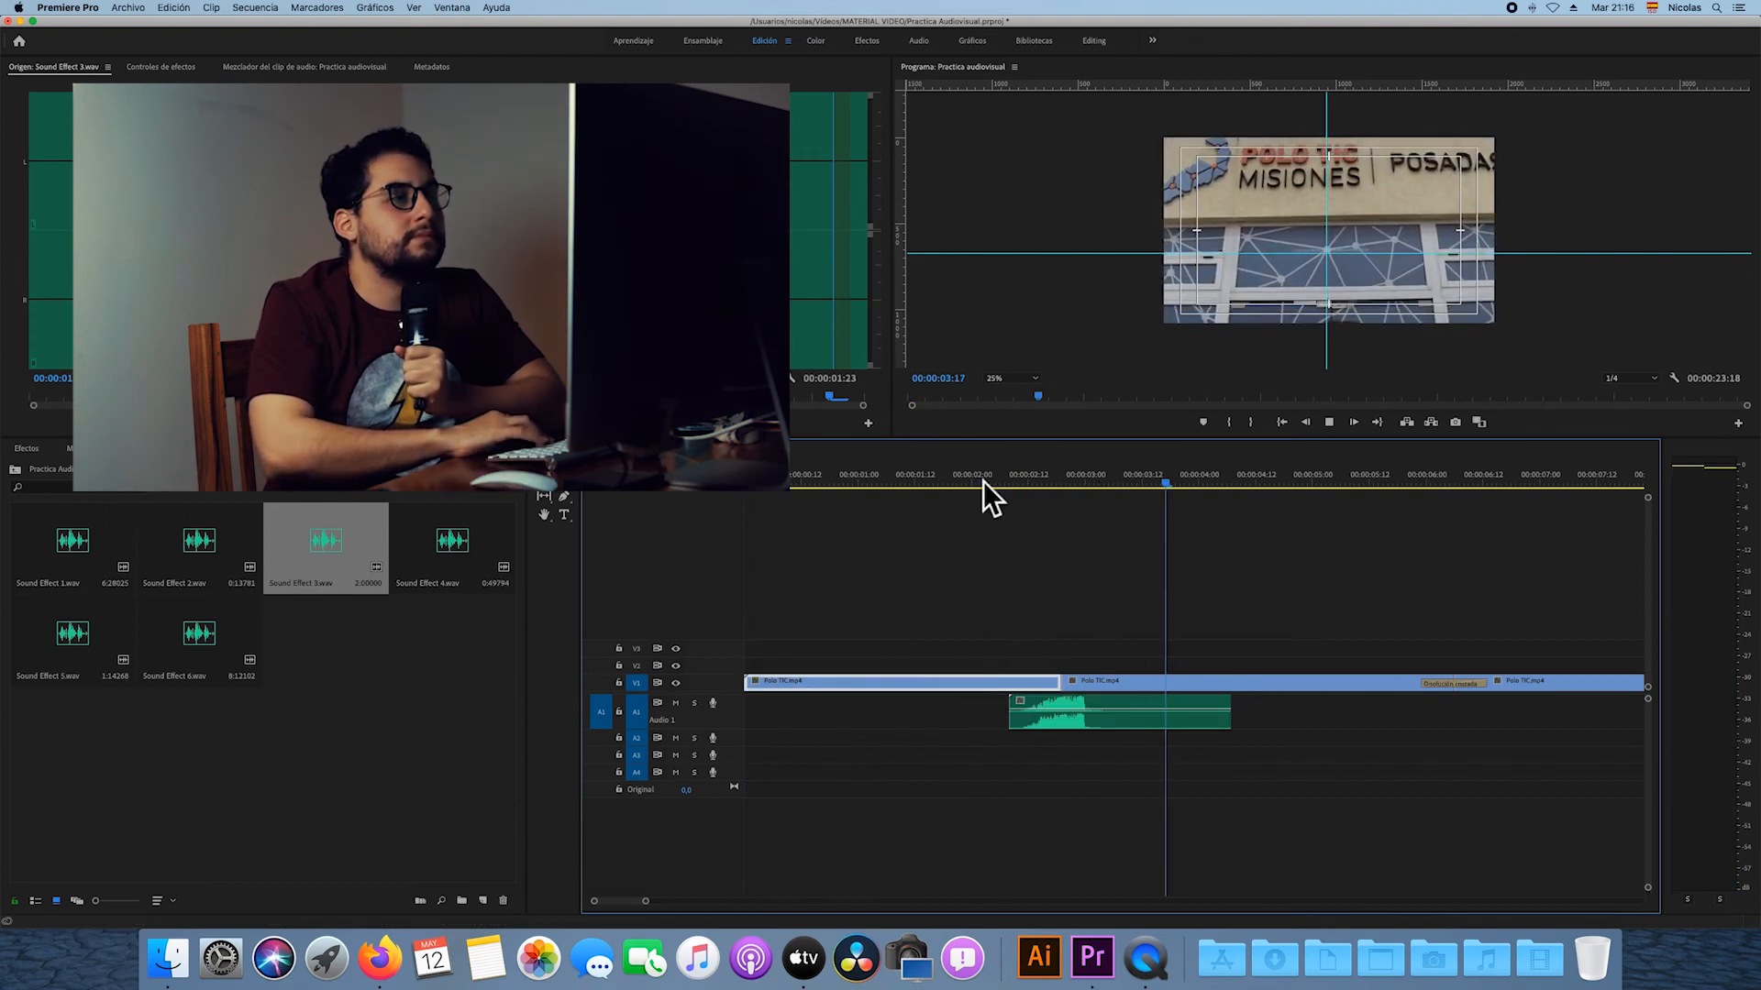
key("space")
Make the monitor area taller and set the program preview zoom to Ajustar.
left_click(990, 434)
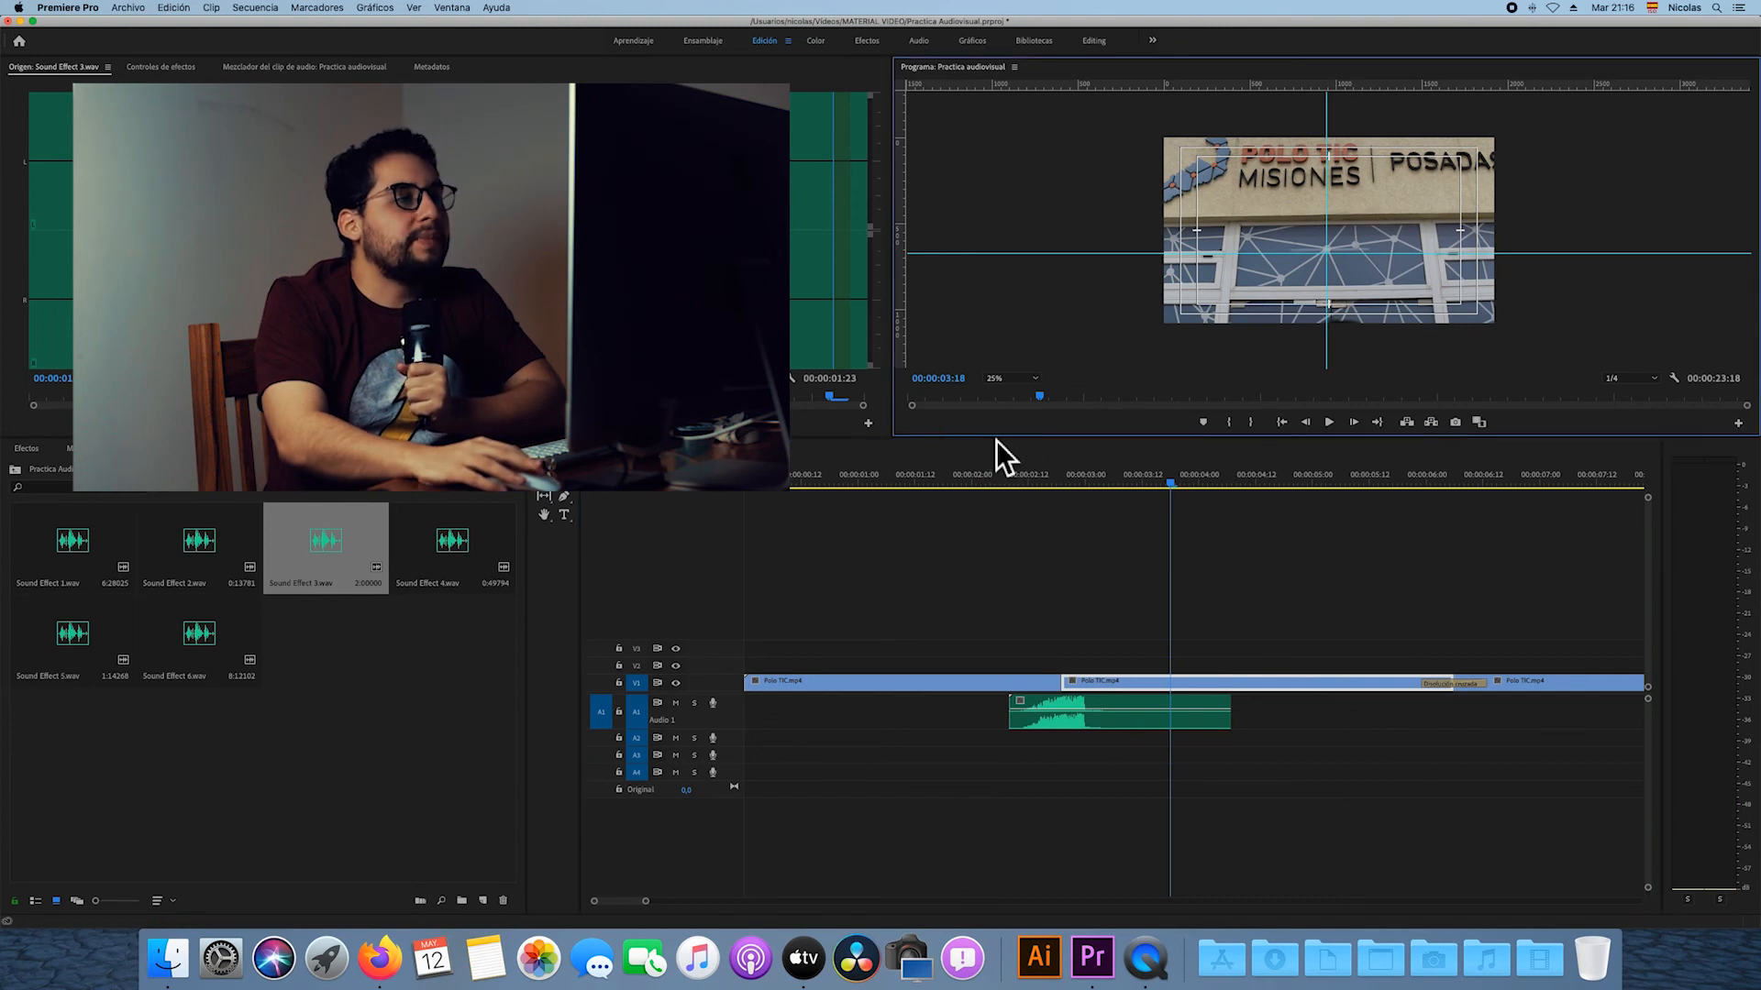
left_click(997, 461)
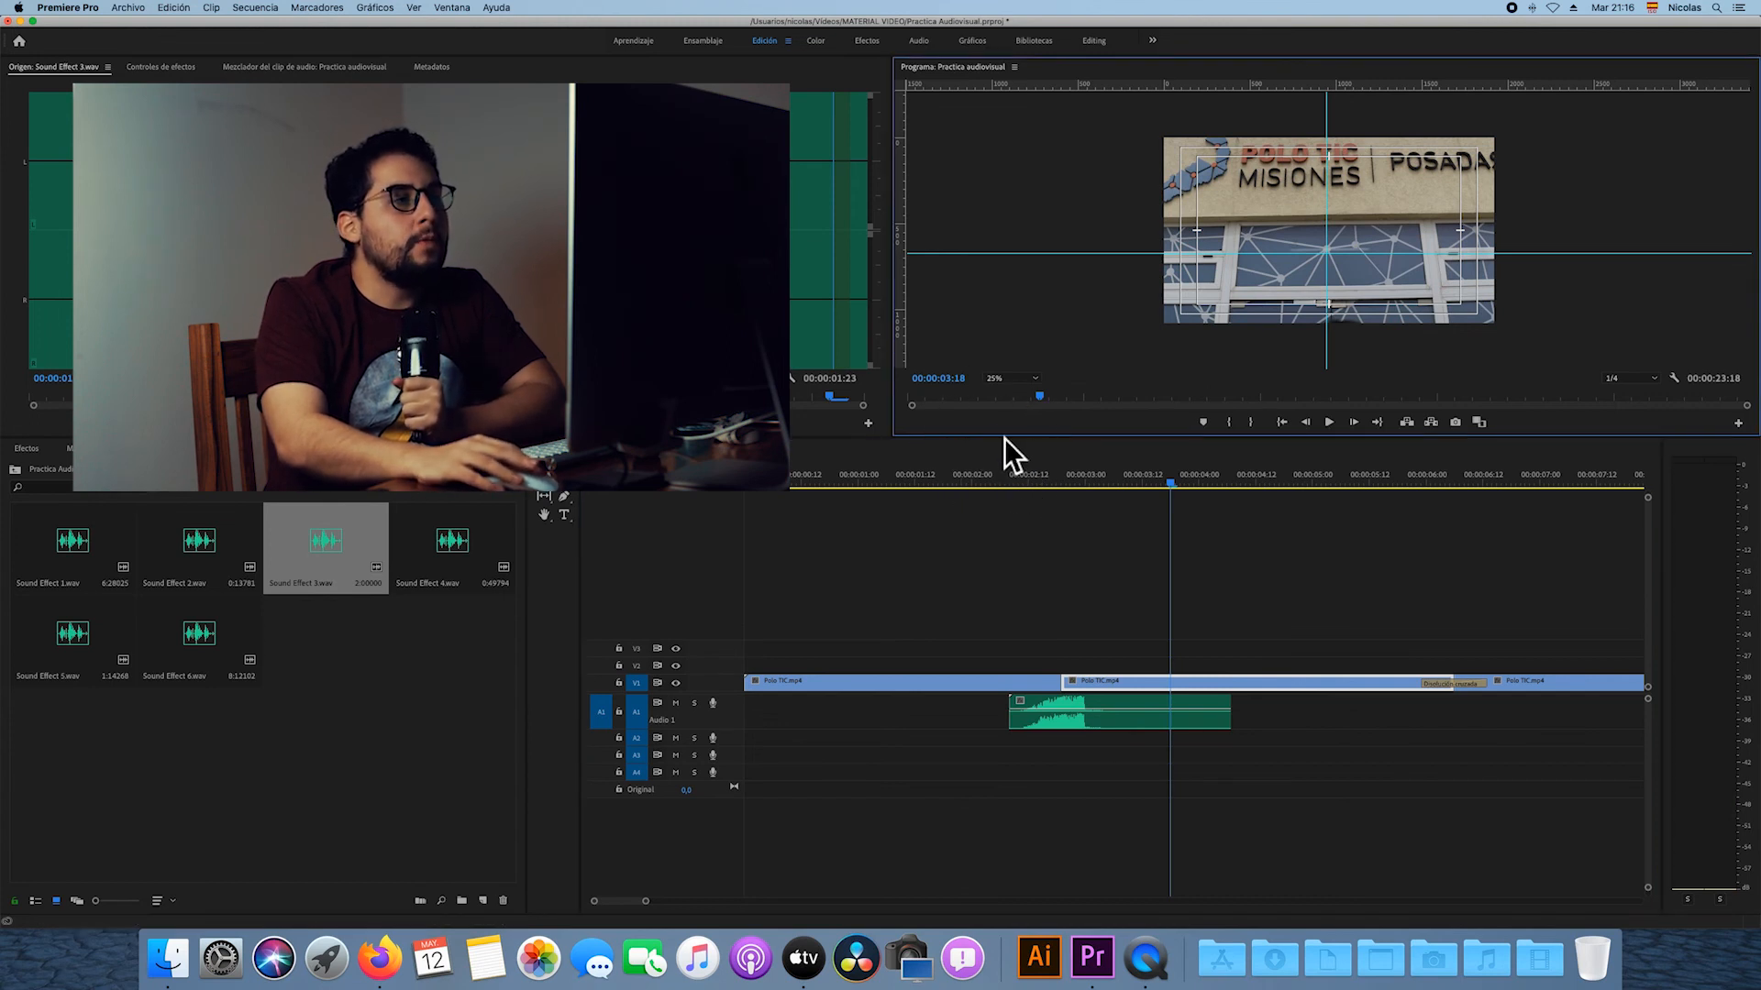
left_click_drag(1014, 445, 1030, 601)
left_click(1026, 547)
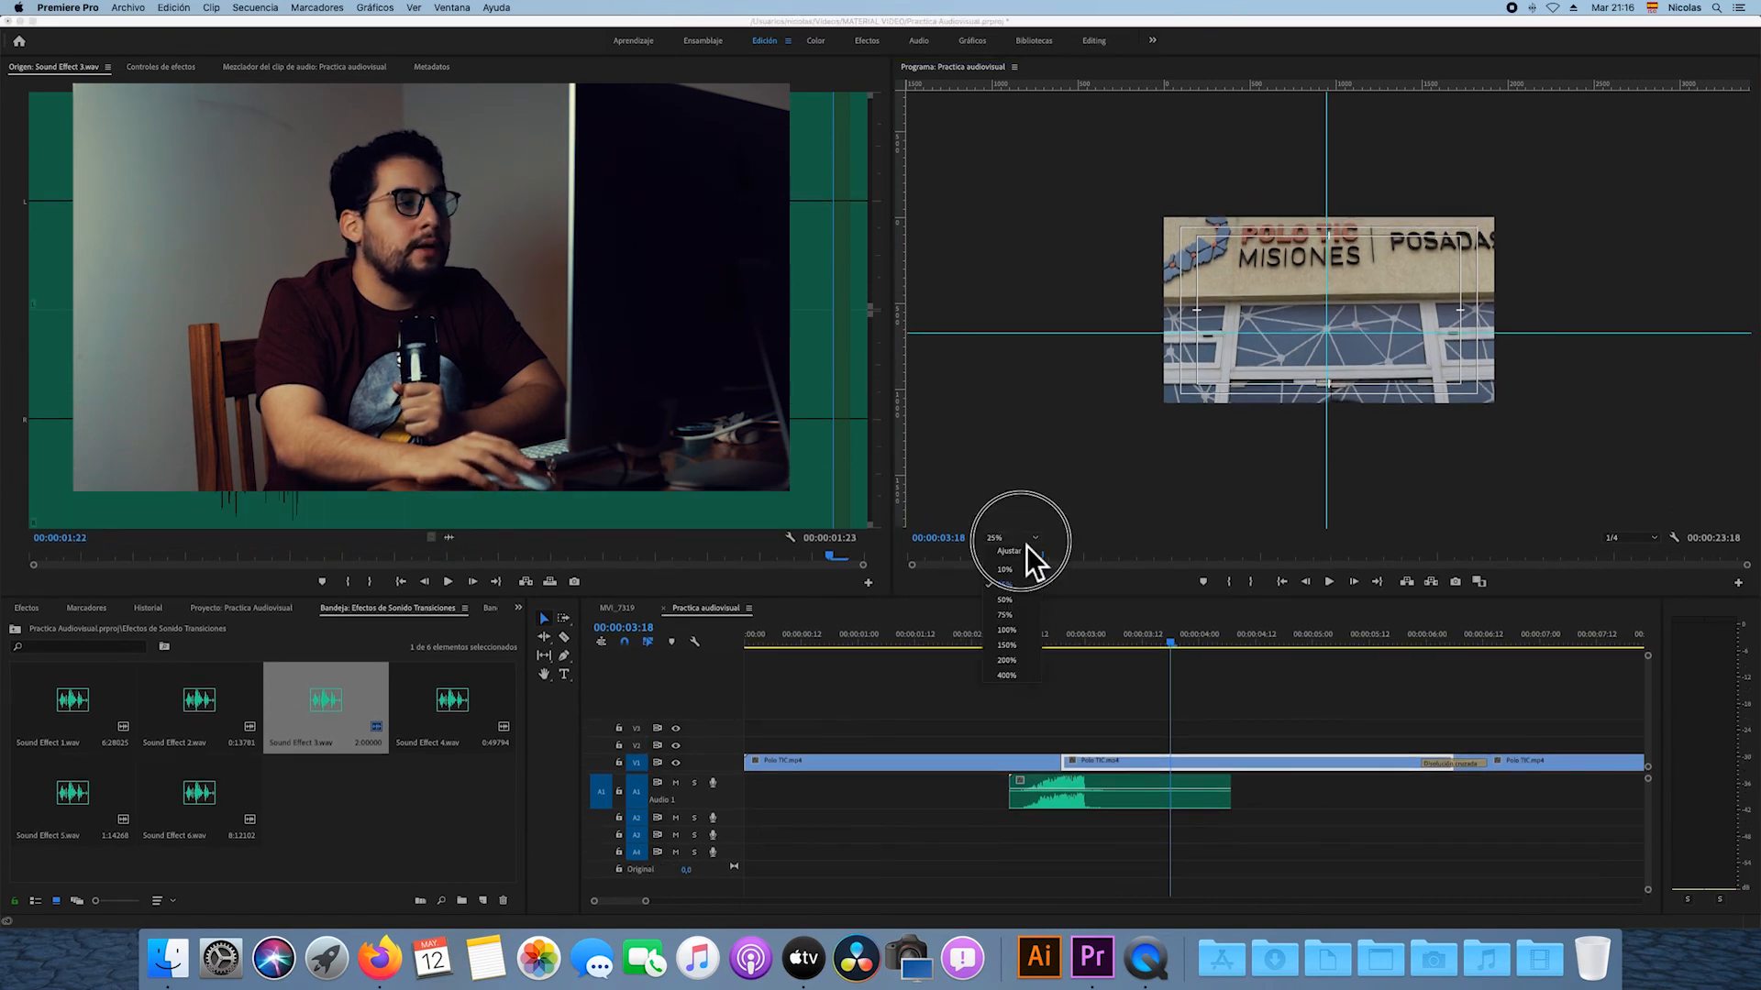
left_click(1026, 553)
Replay the first cut from 00:00:02:06 to check the sound effect in the larger preview.
left_click(1001, 634)
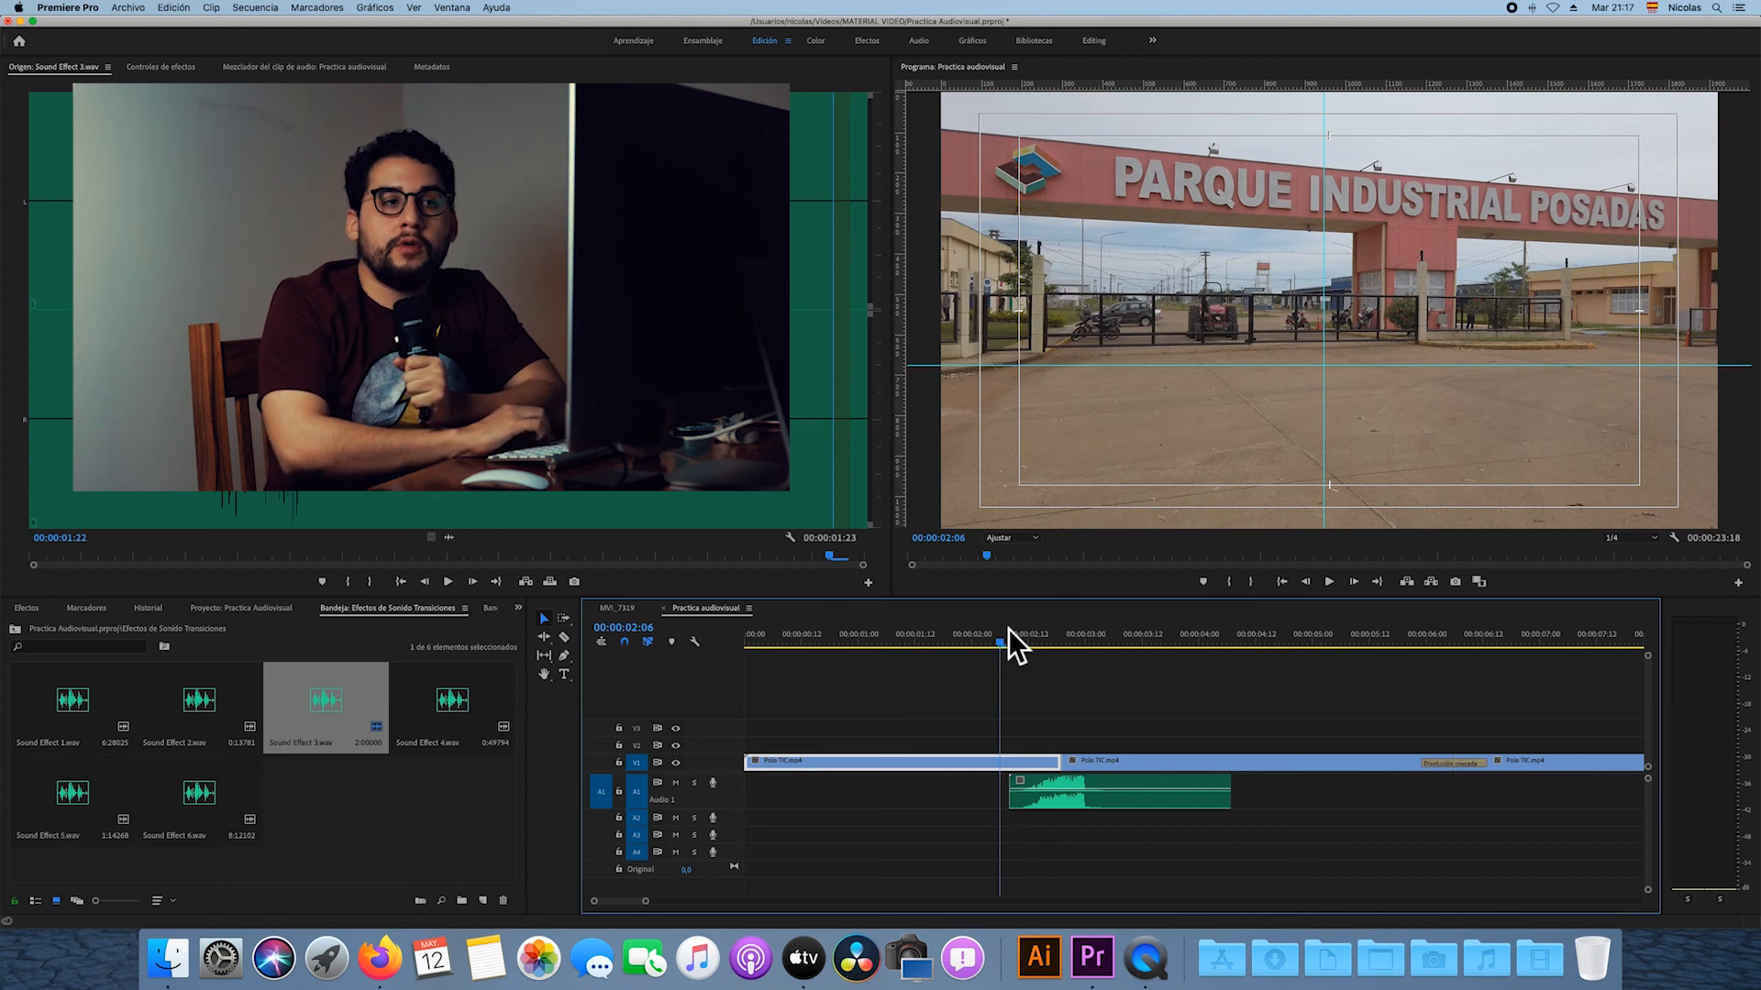
key("space")
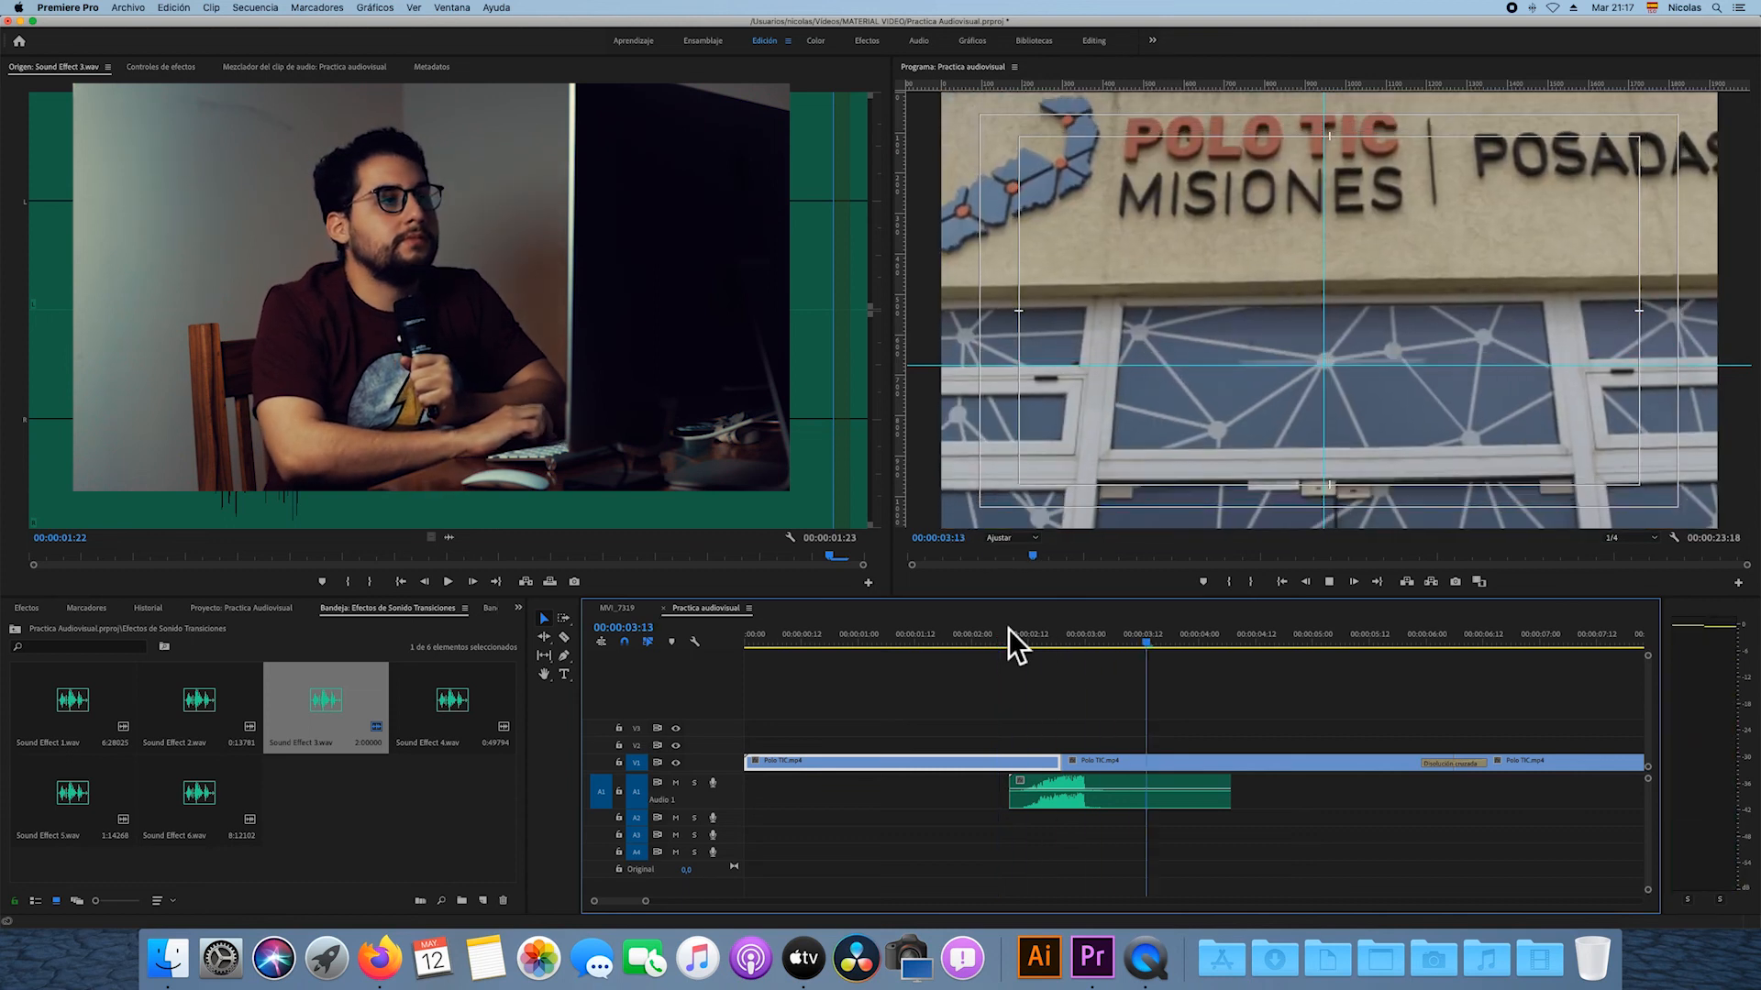
key("space")
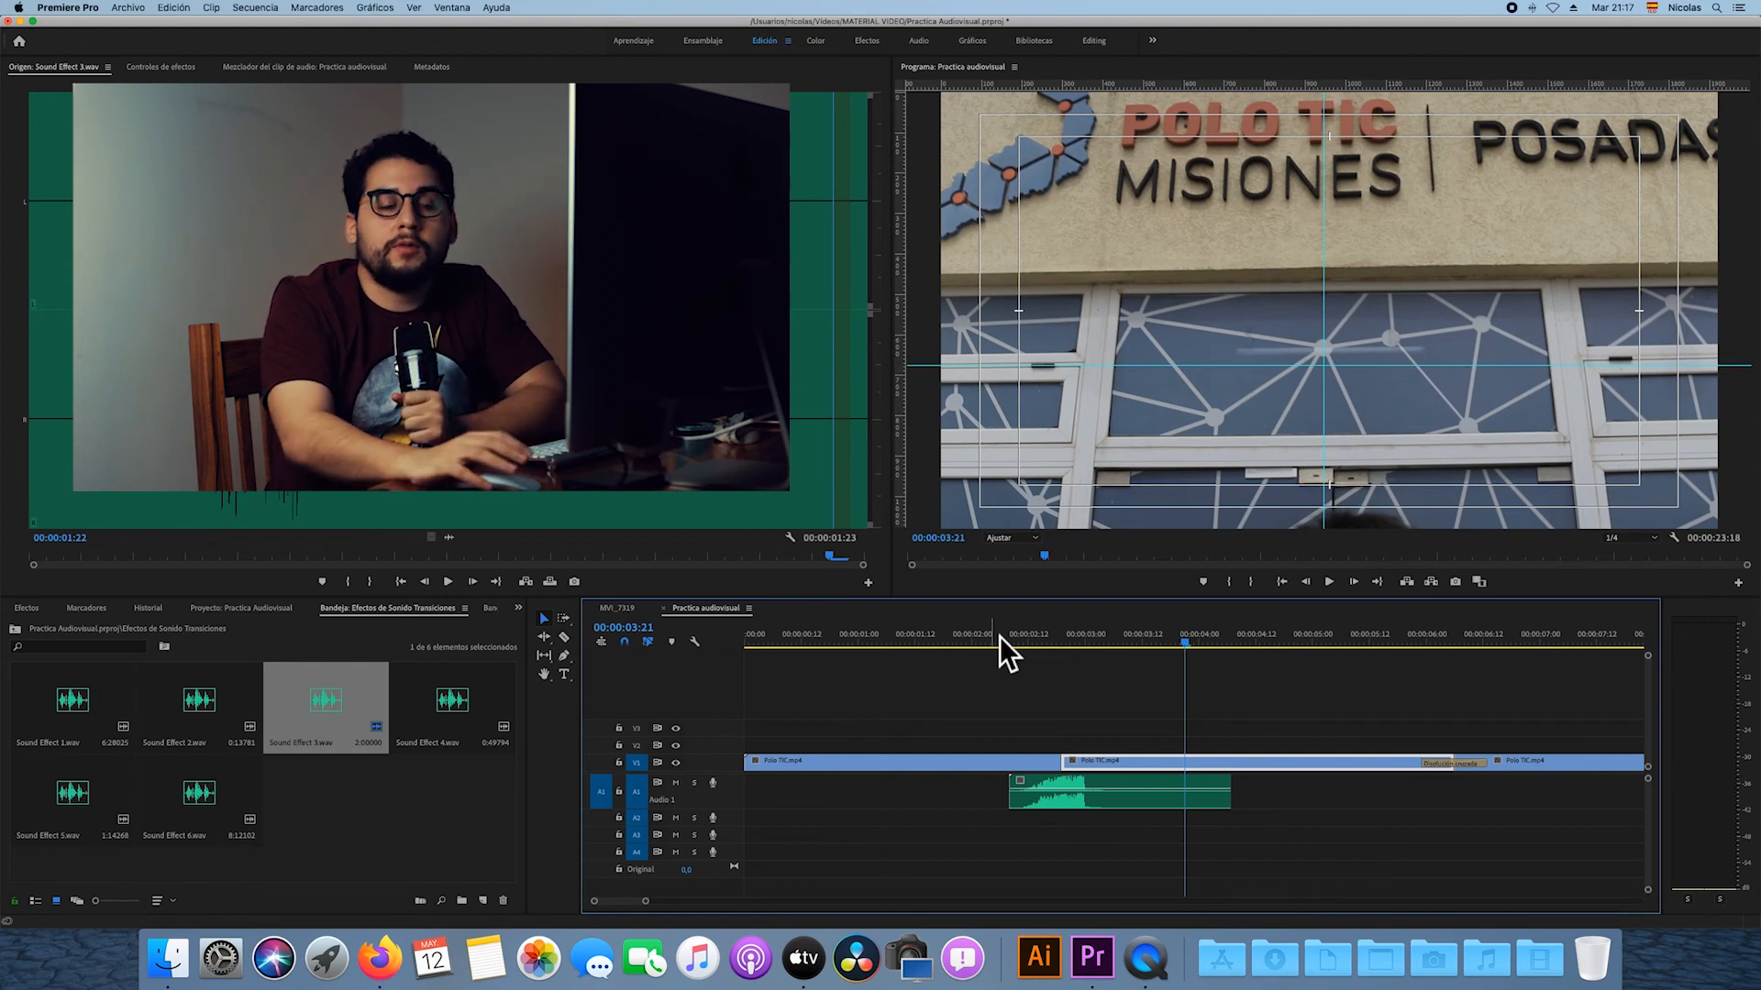
Place Sound Effect 4.wav on audio track A1 beneath the cross dissolve and play from 00:00:02:05 through both effects.
left_click(1003, 637)
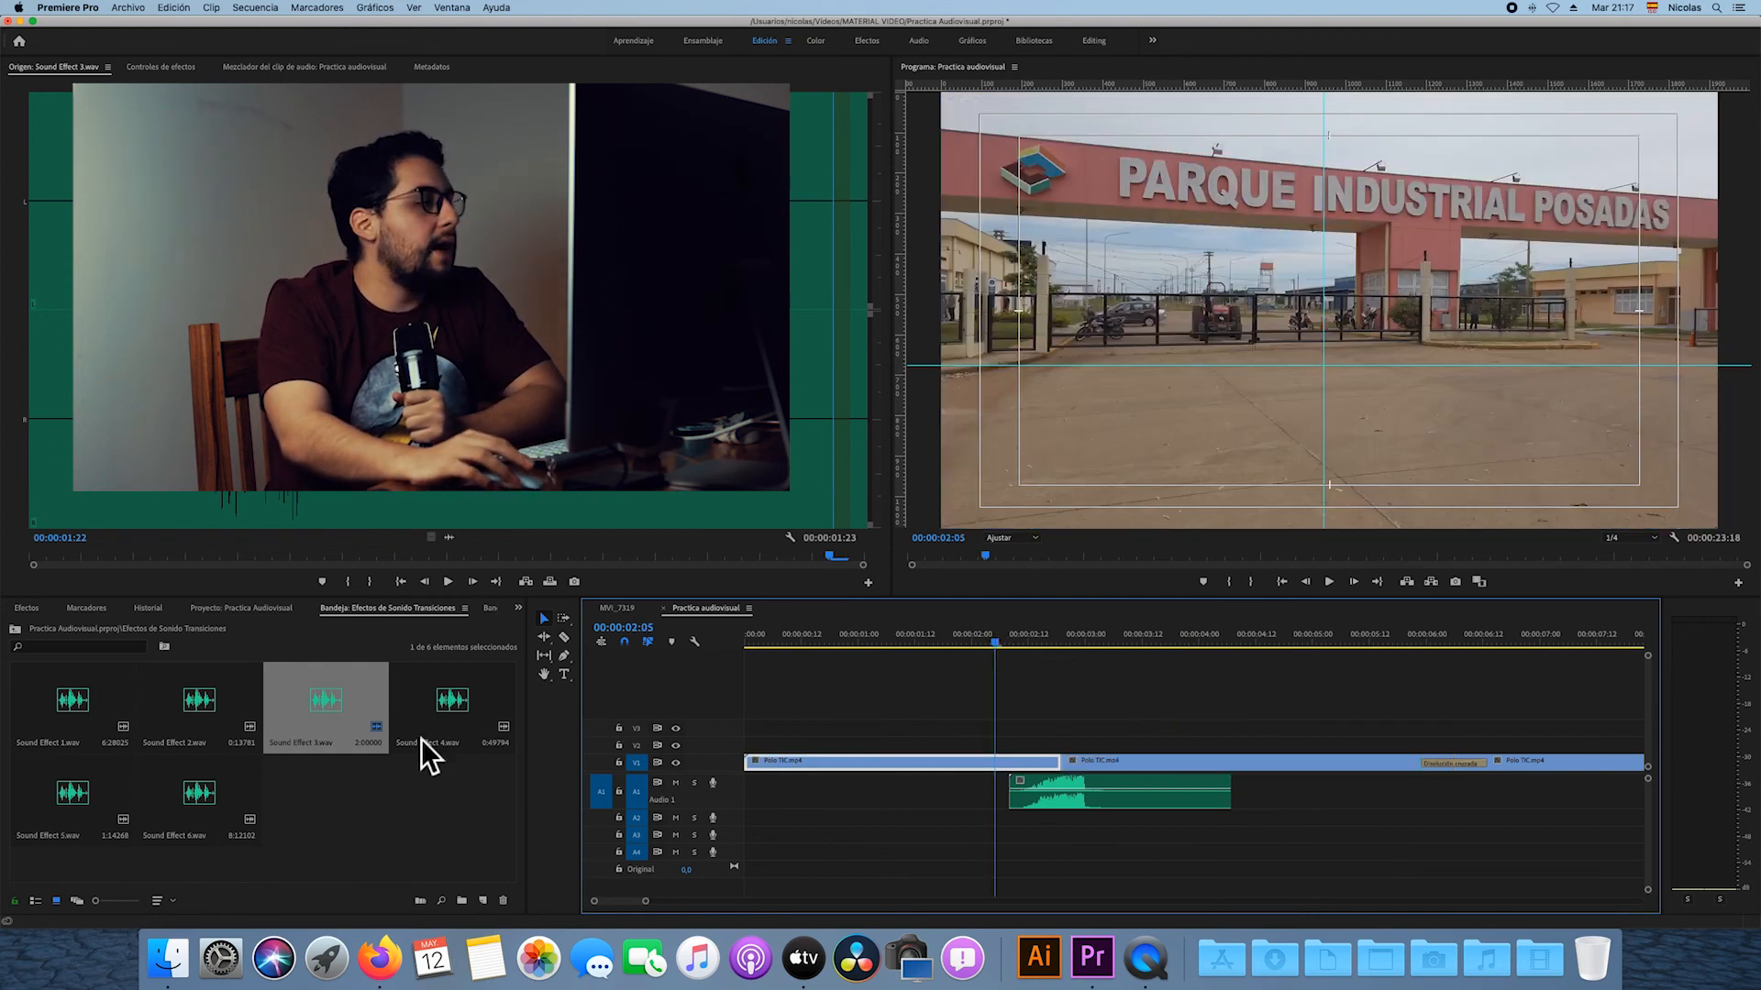
left_click_drag(452, 727, 1454, 793)
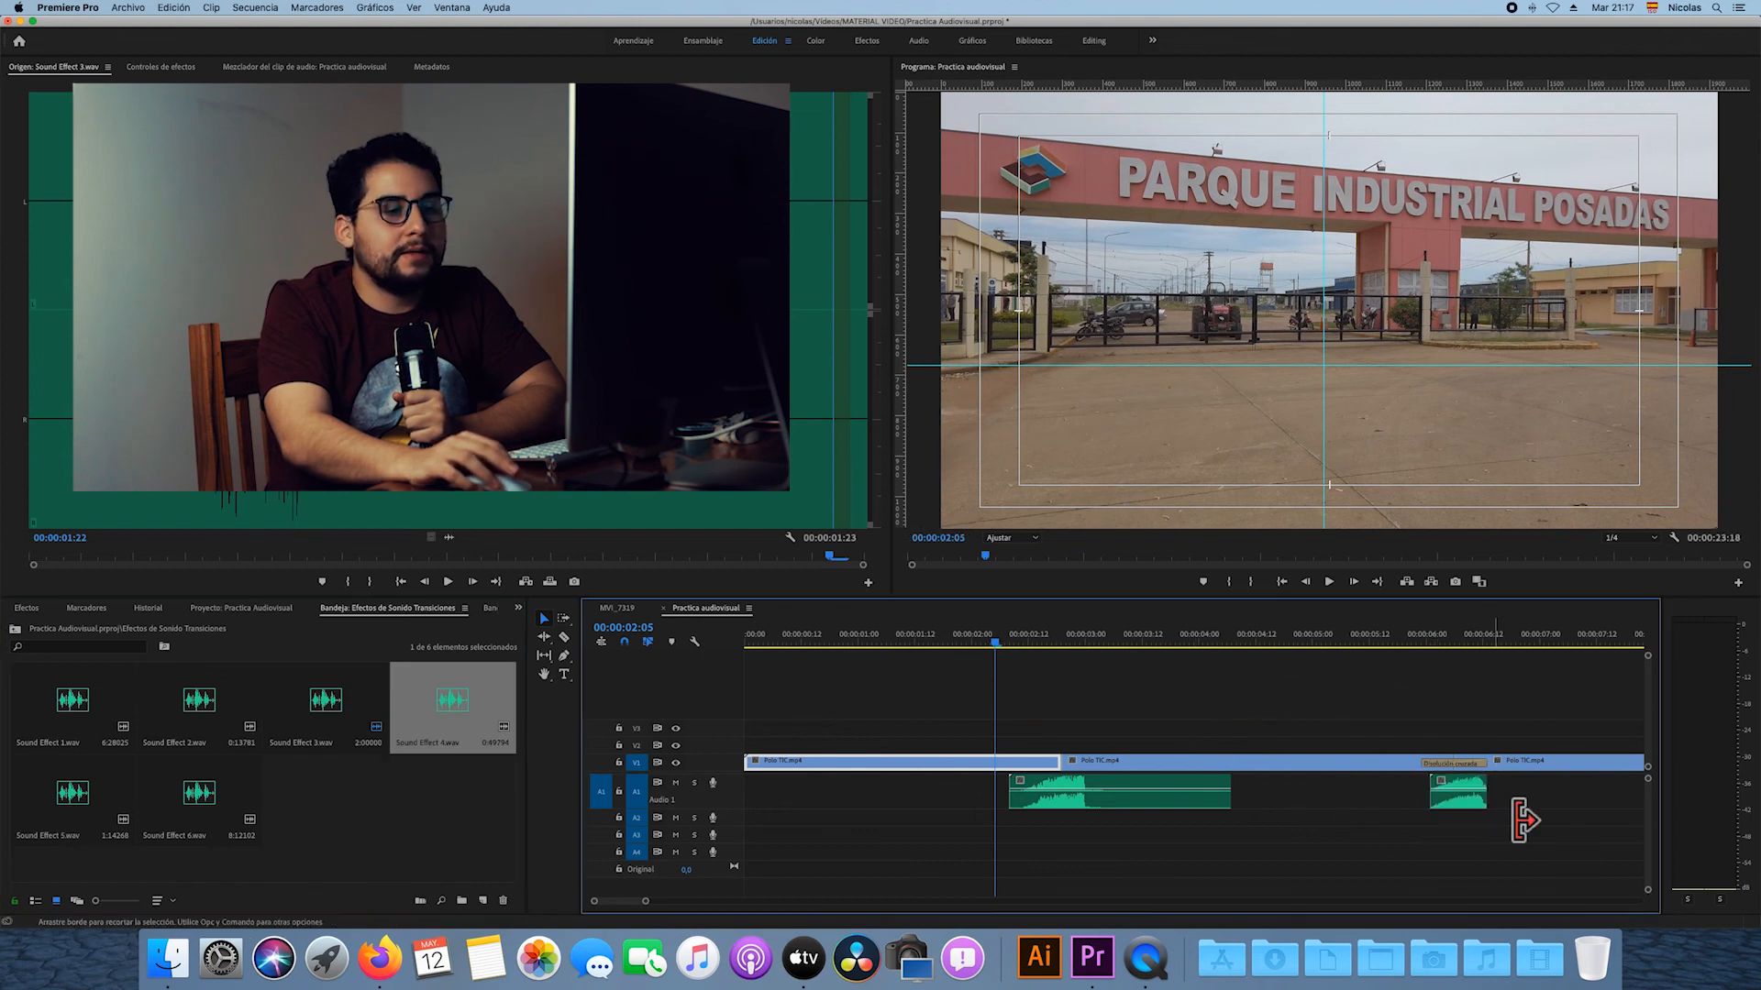
key("space")
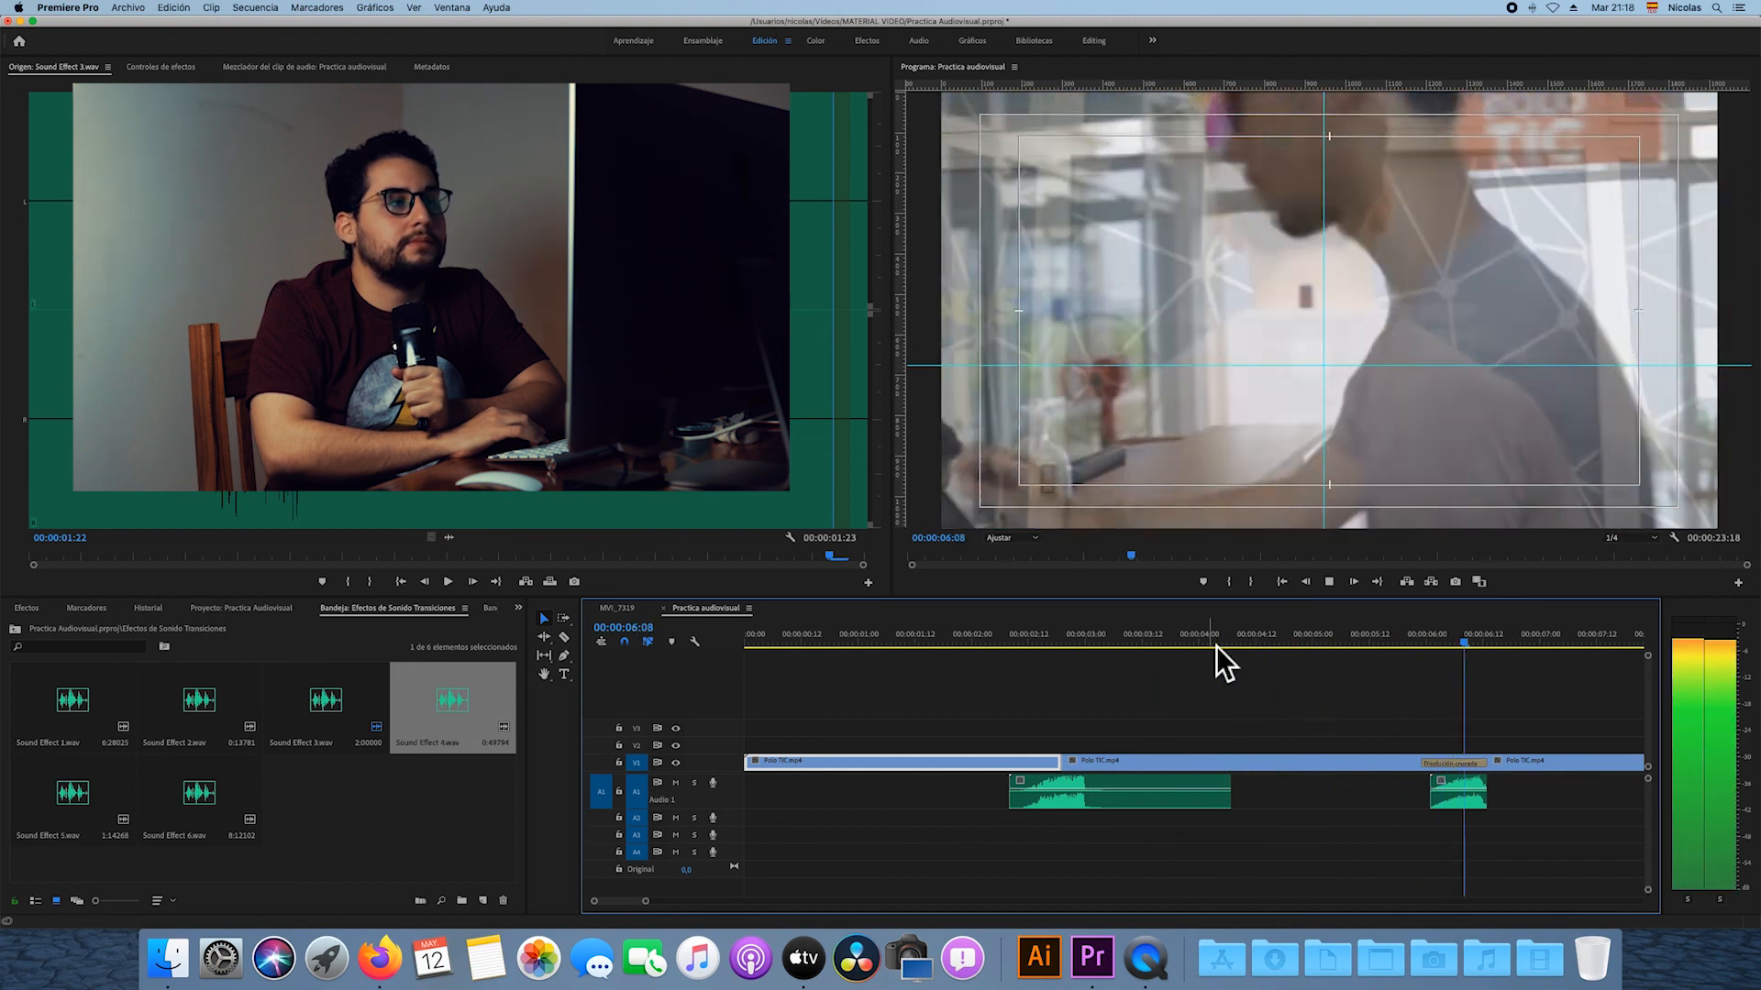
key("space")
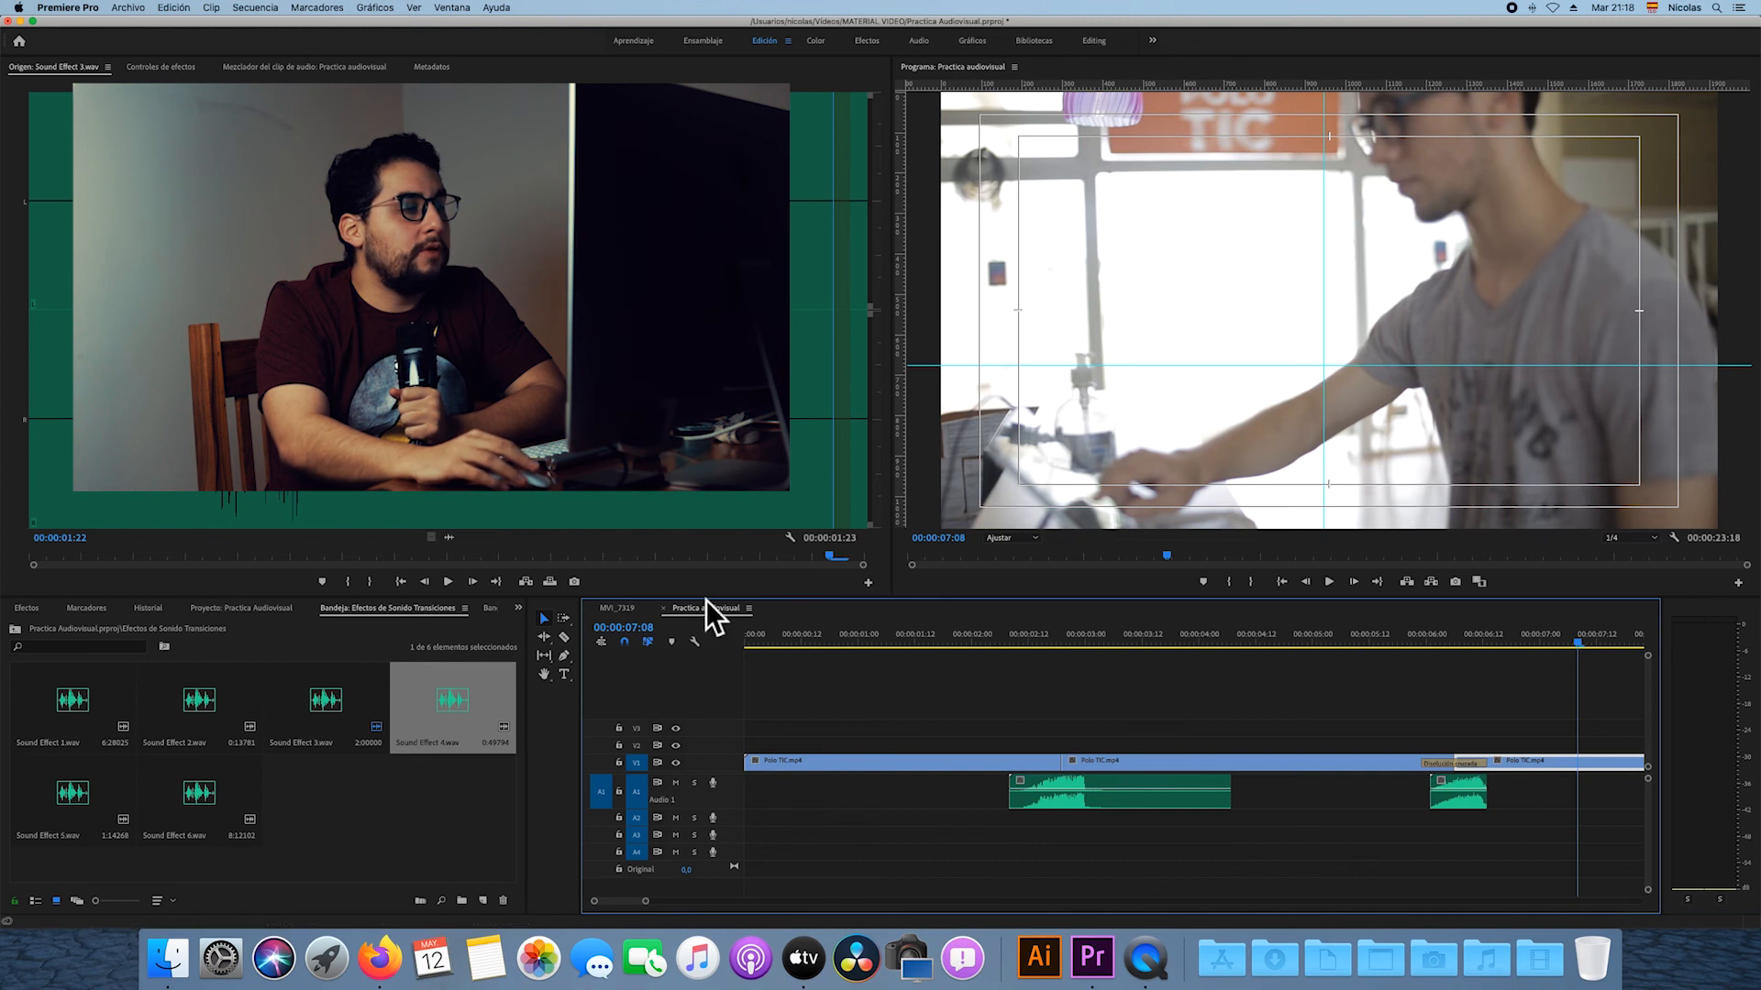
In the MVI_7319 sequence, trim the music's end to match the end of the video clip and play the ending.
left_click(637, 609)
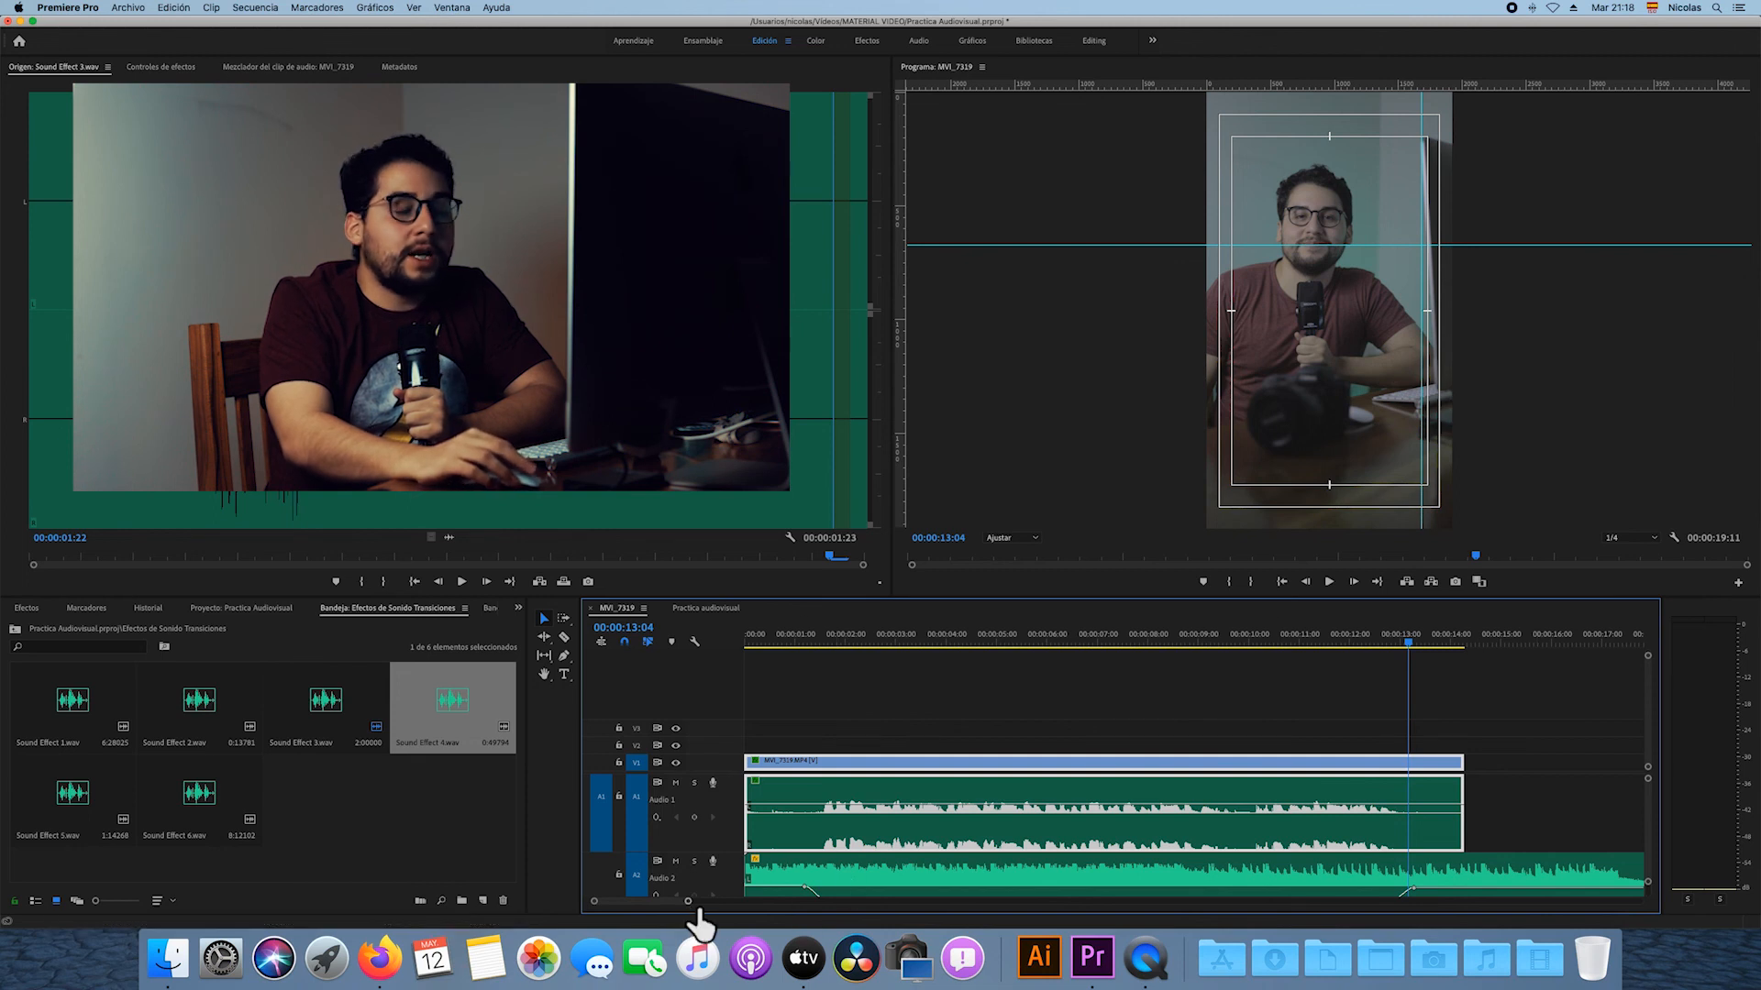
left_click_drag(690, 901, 722, 903)
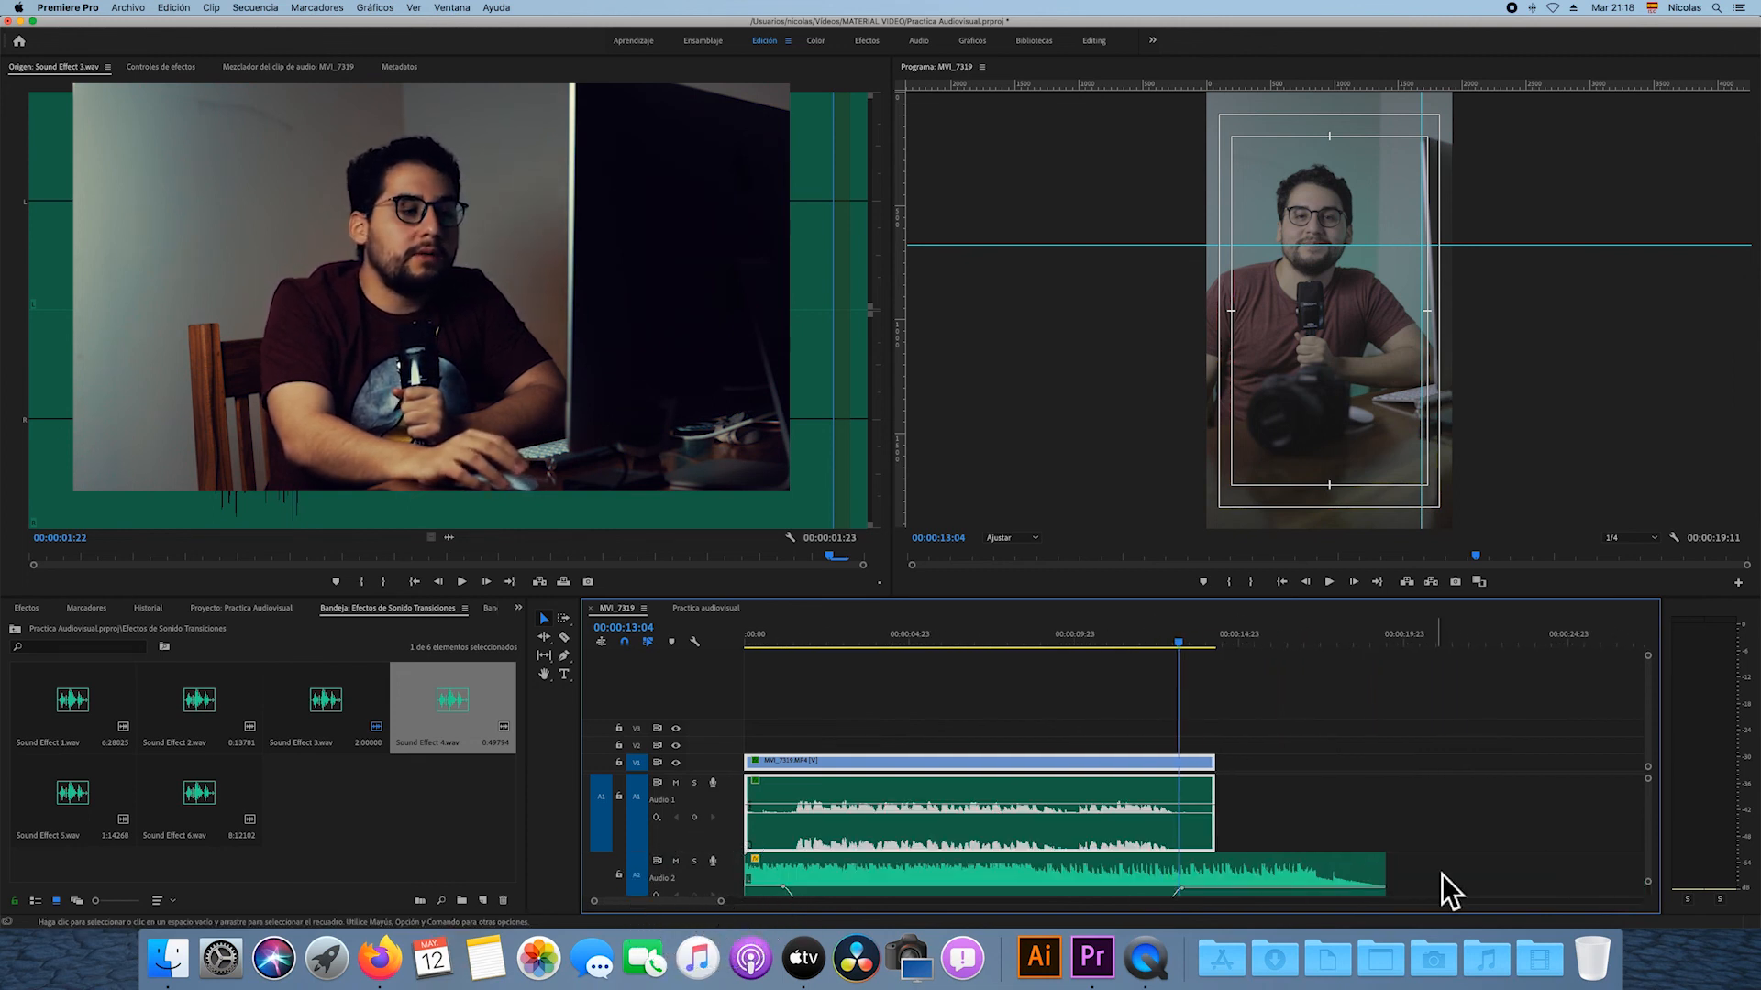
left_click(1181, 873)
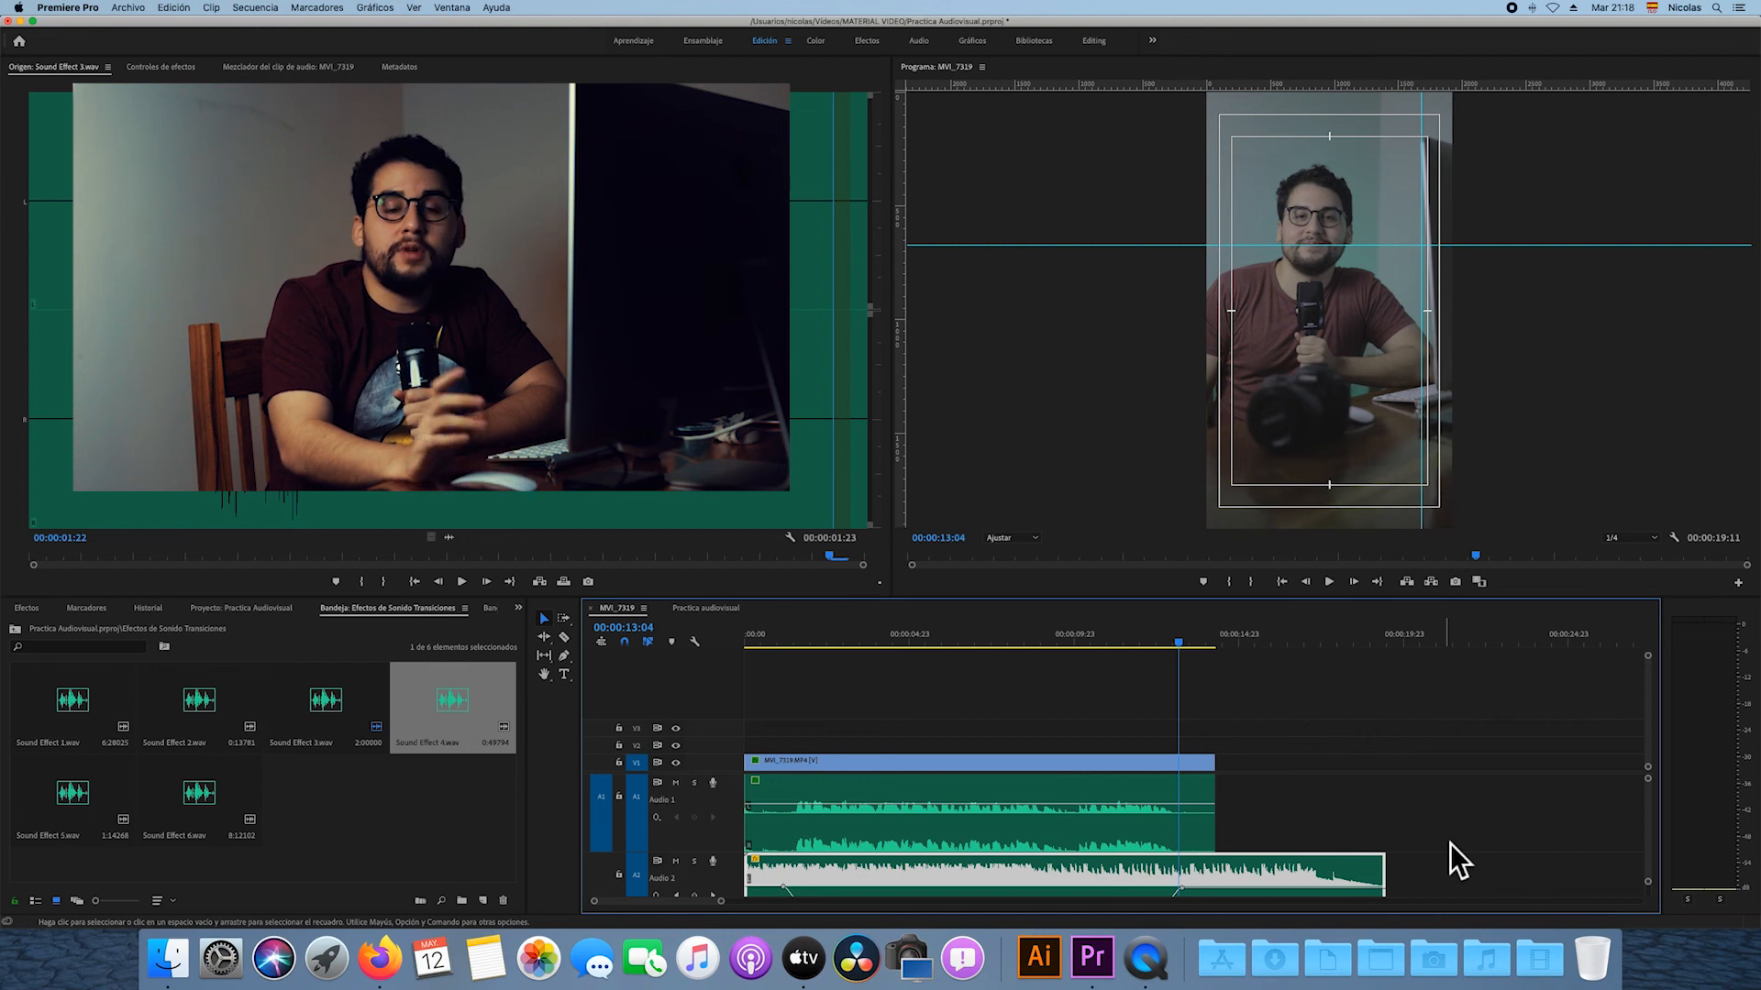
left_click_drag(1384, 875, 1214, 876)
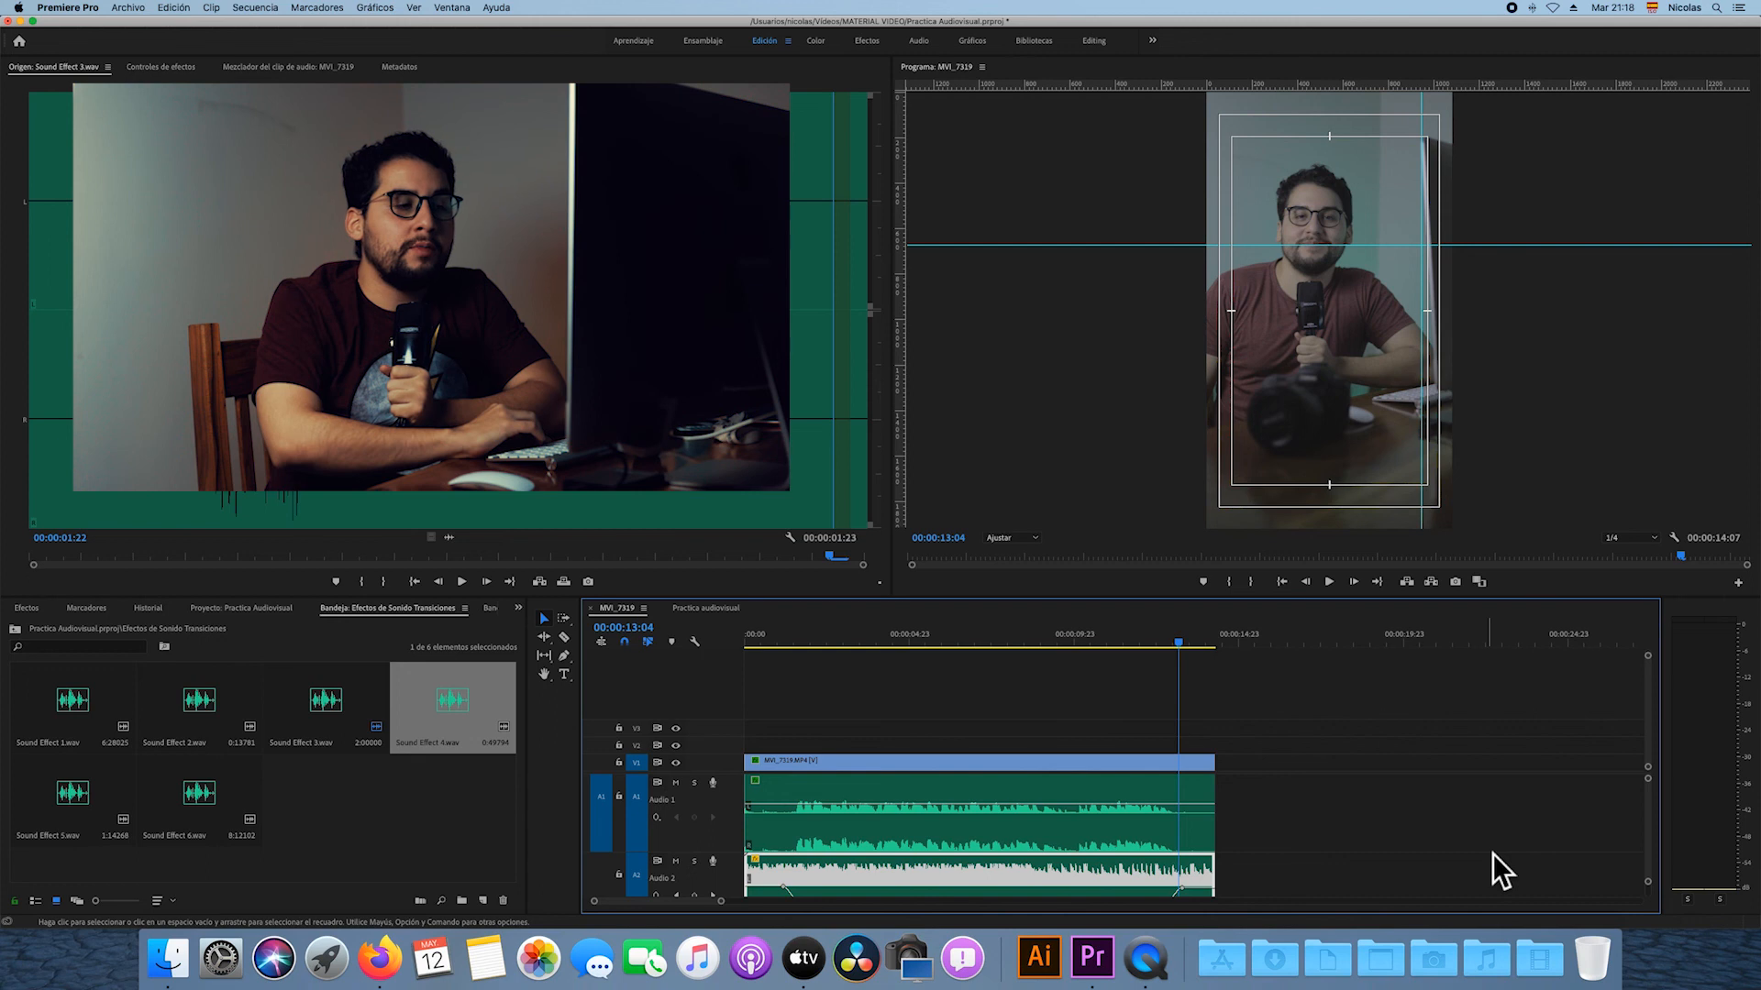
key("space")
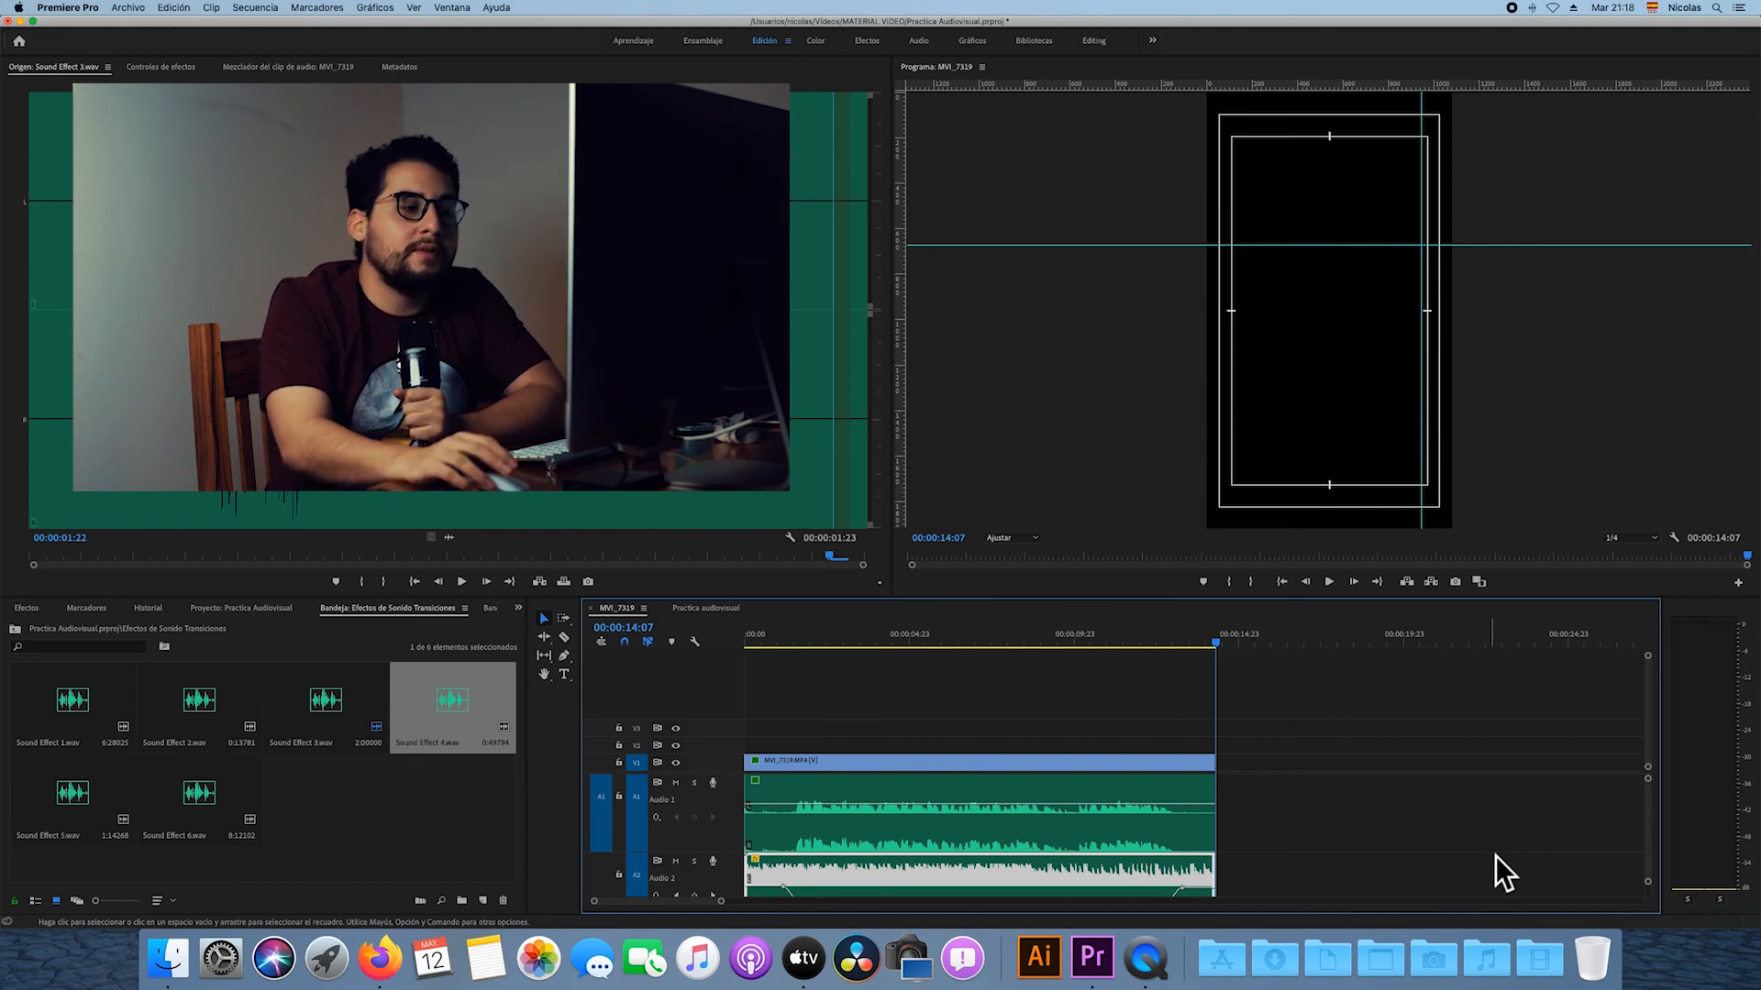
Apply the default audio transition to the end of the music clip and play the ending to check its fade-out.
left_click(1215, 886)
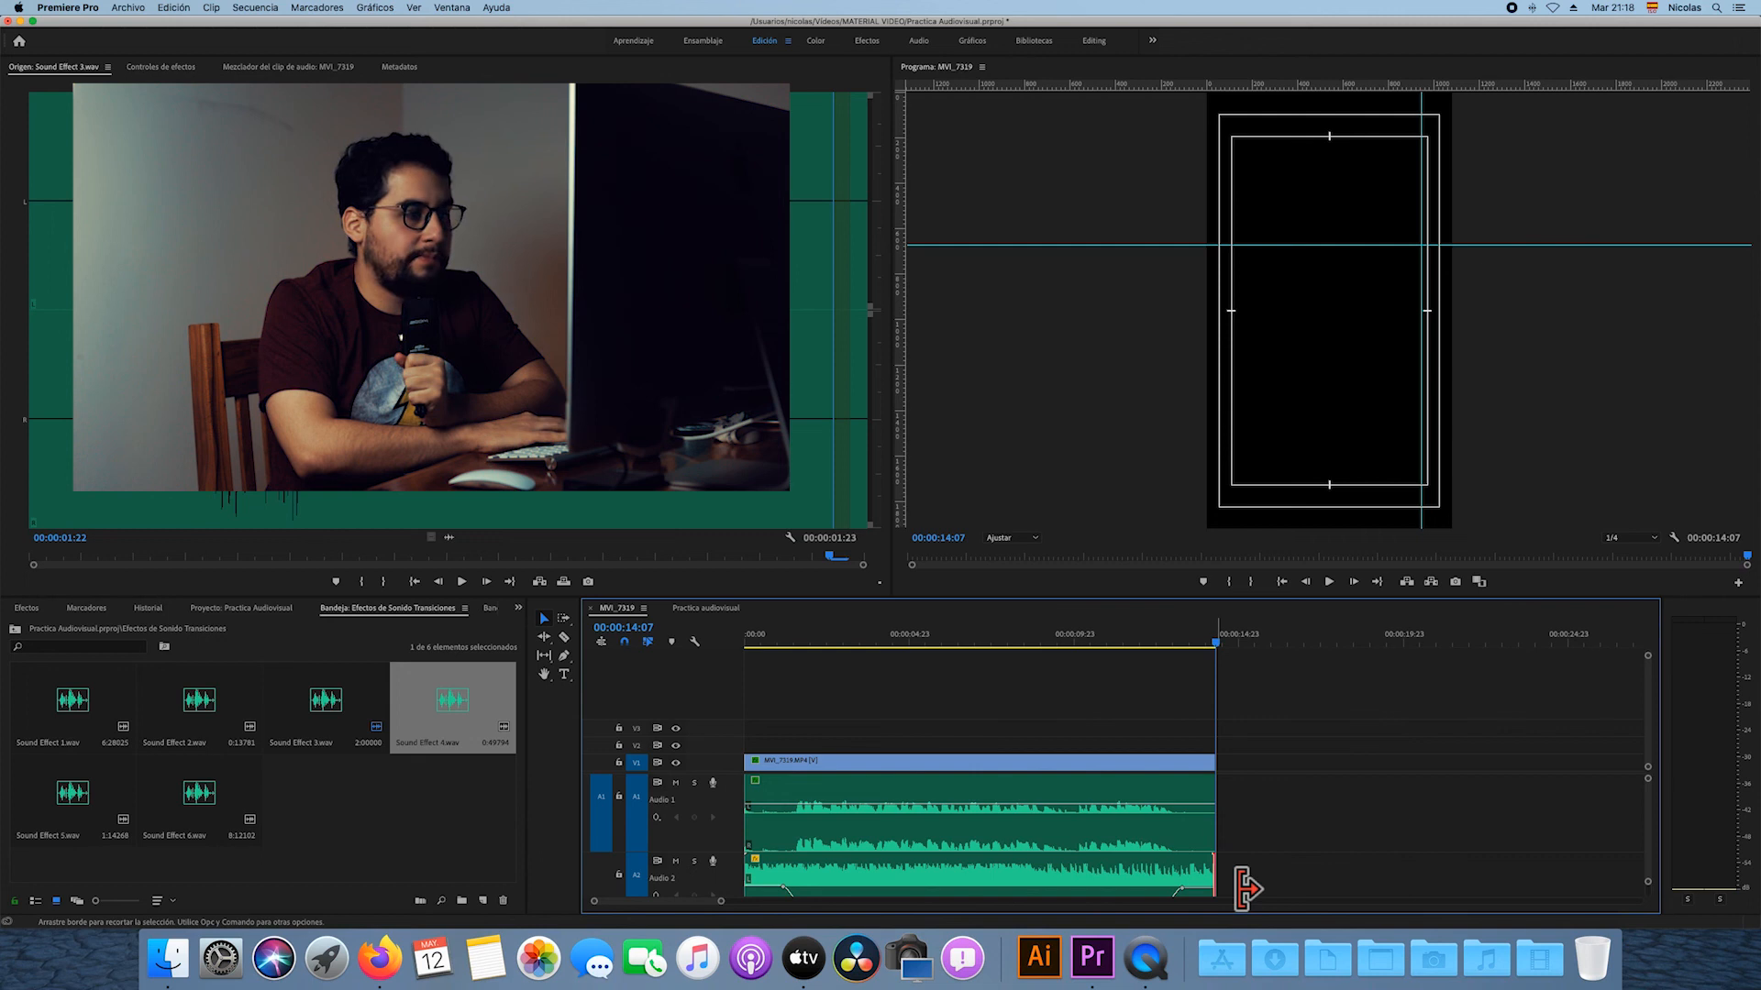
right_click(1243, 888)
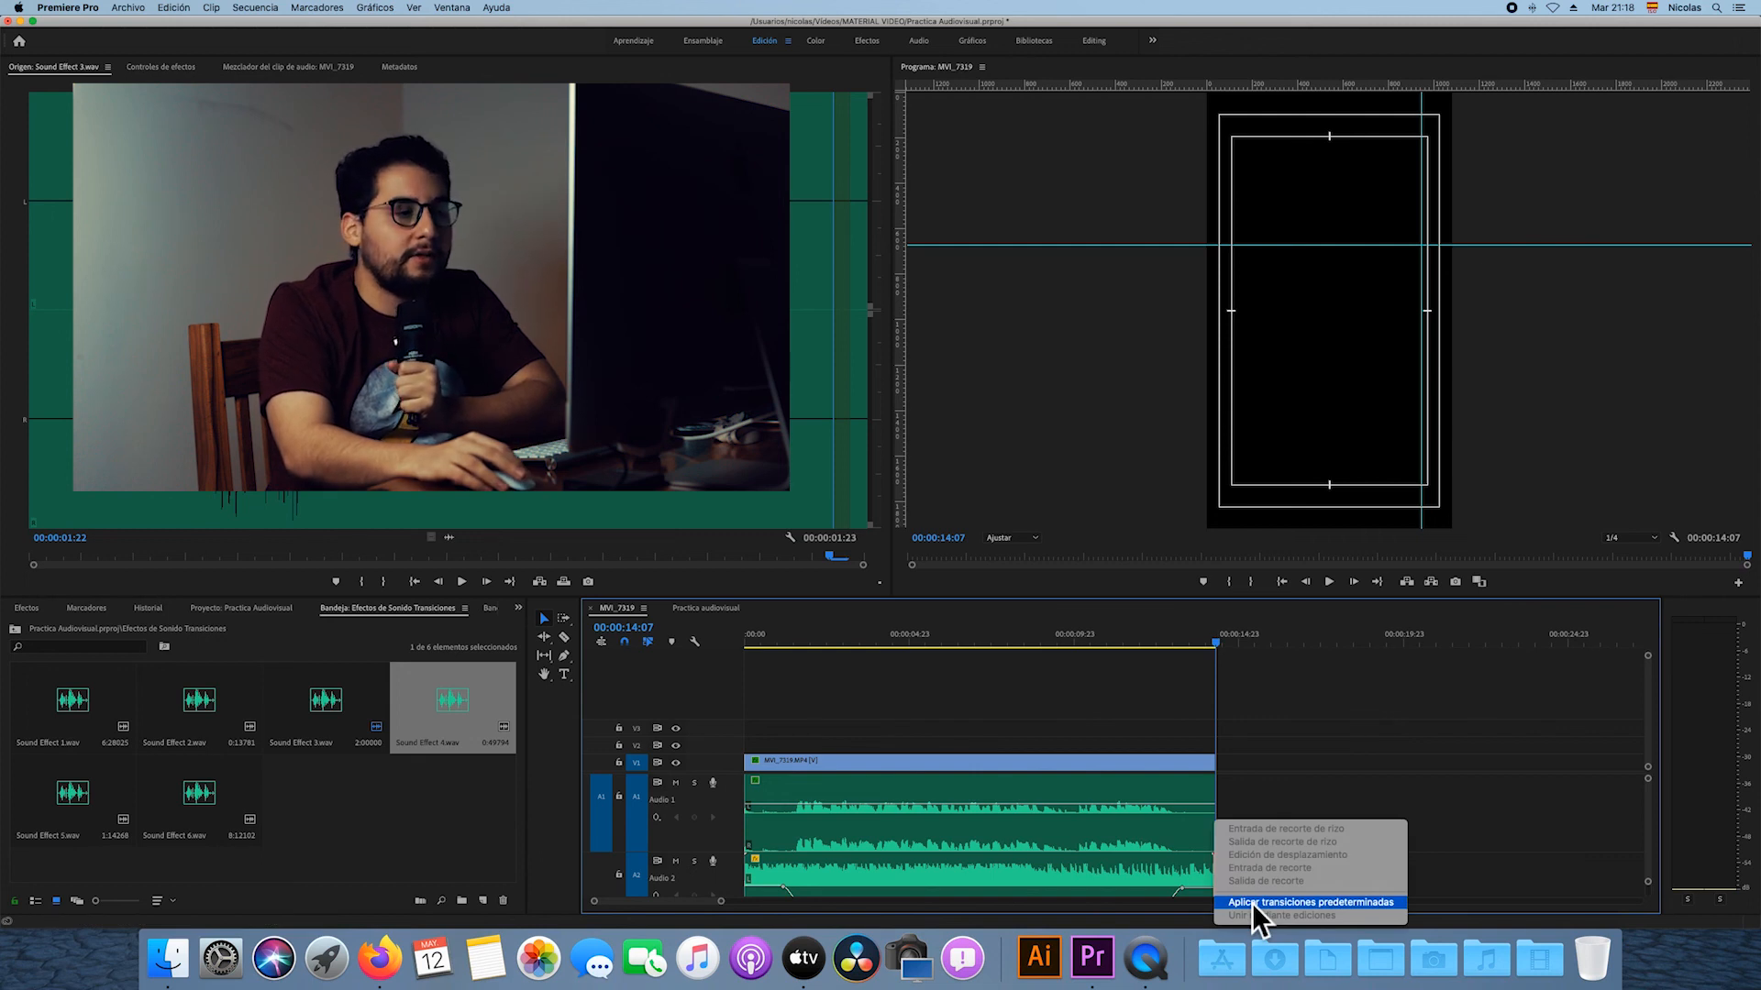
left_click(1252, 903)
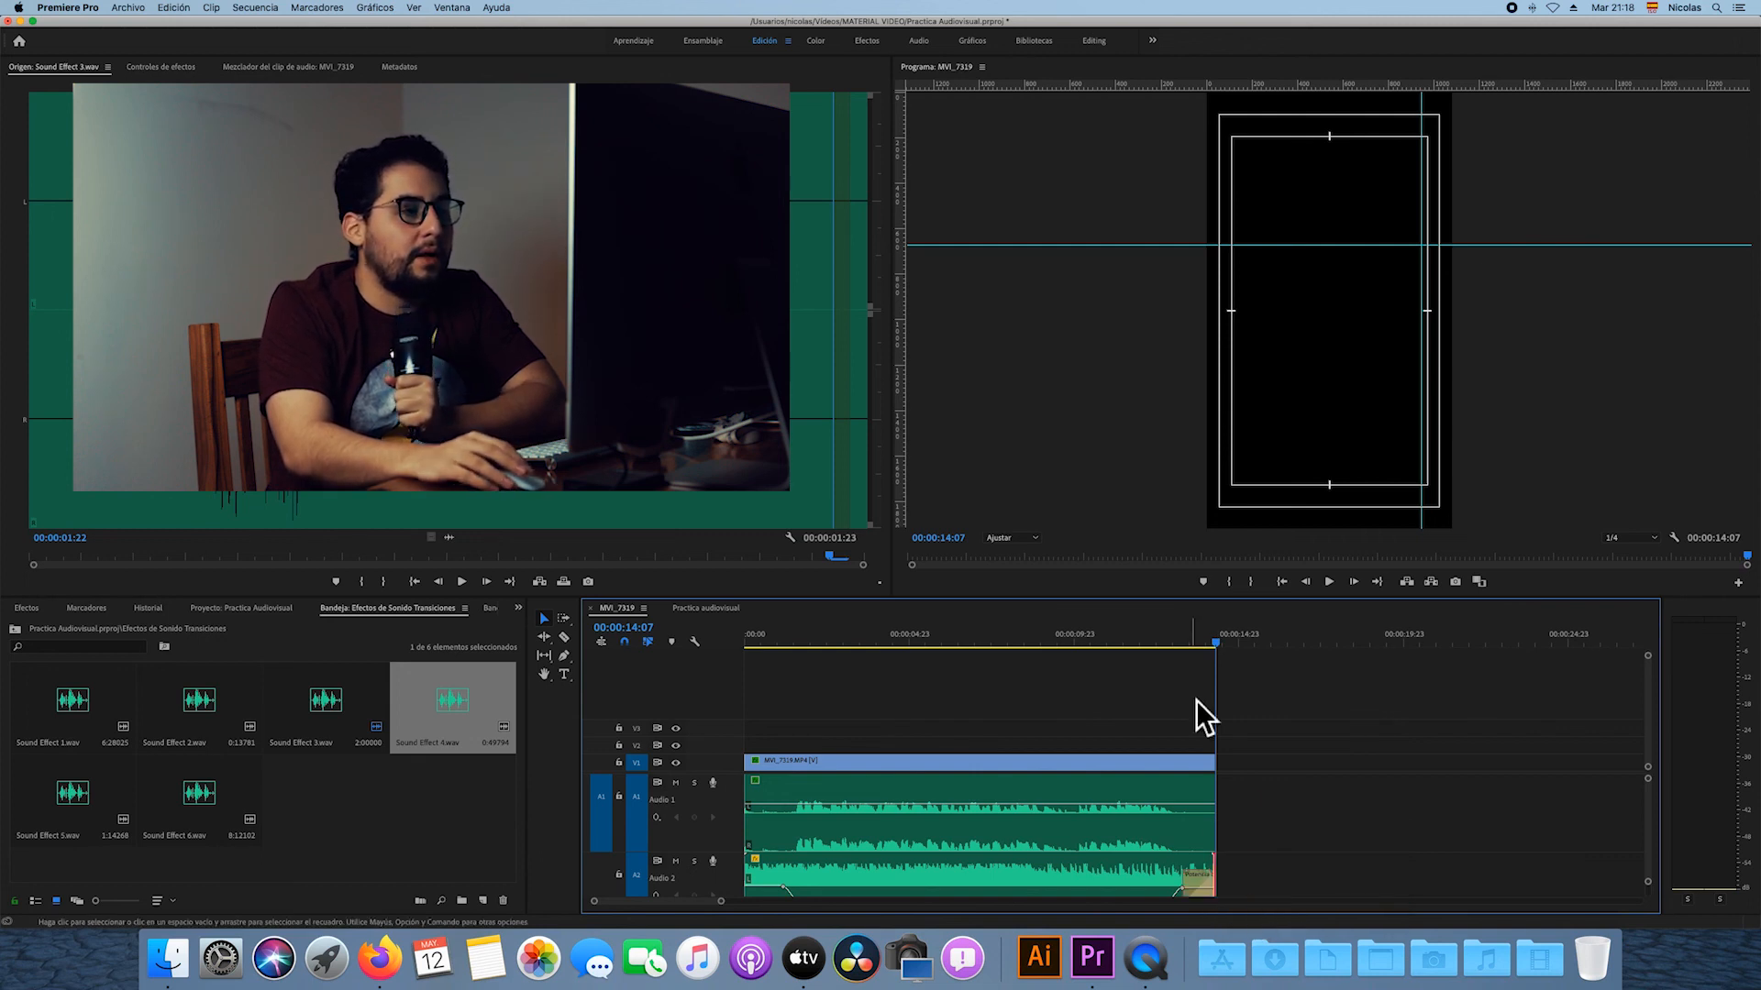
left_click(1156, 631)
key("space")
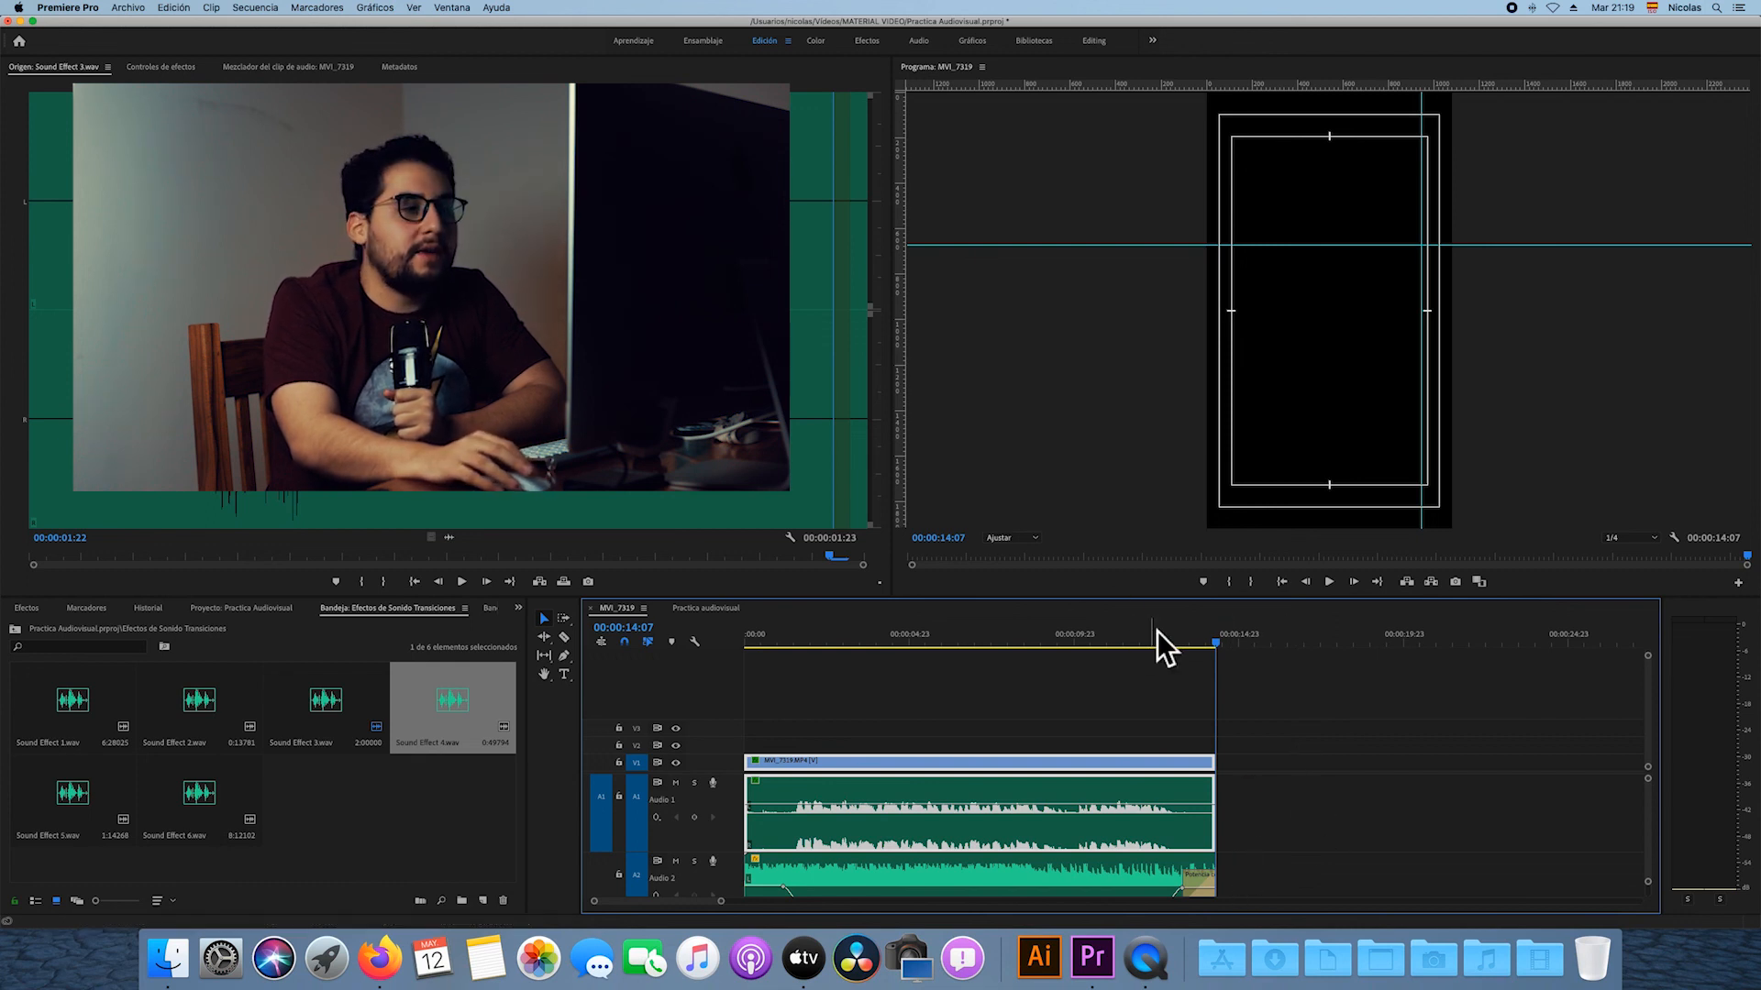
left_click(1182, 638)
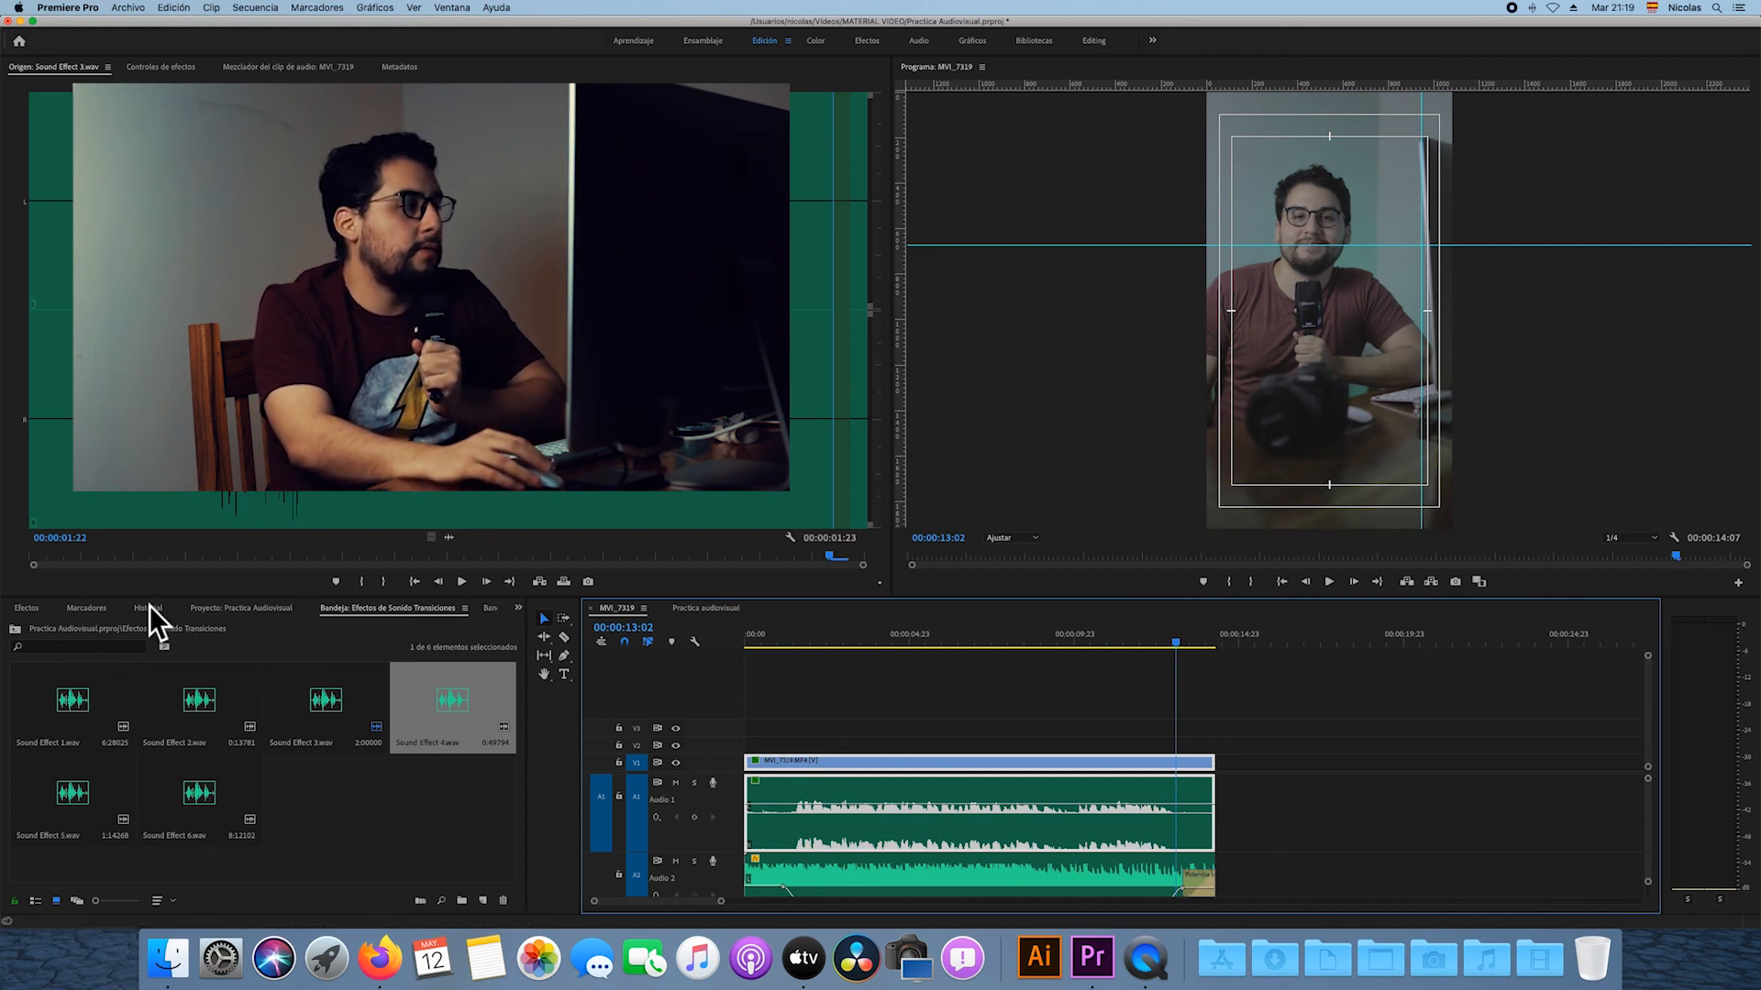
Collapse the Efectos de audio group in the effects library and show the Fundido cruzado transitions under Transiciones de audio.
left_click(27, 610)
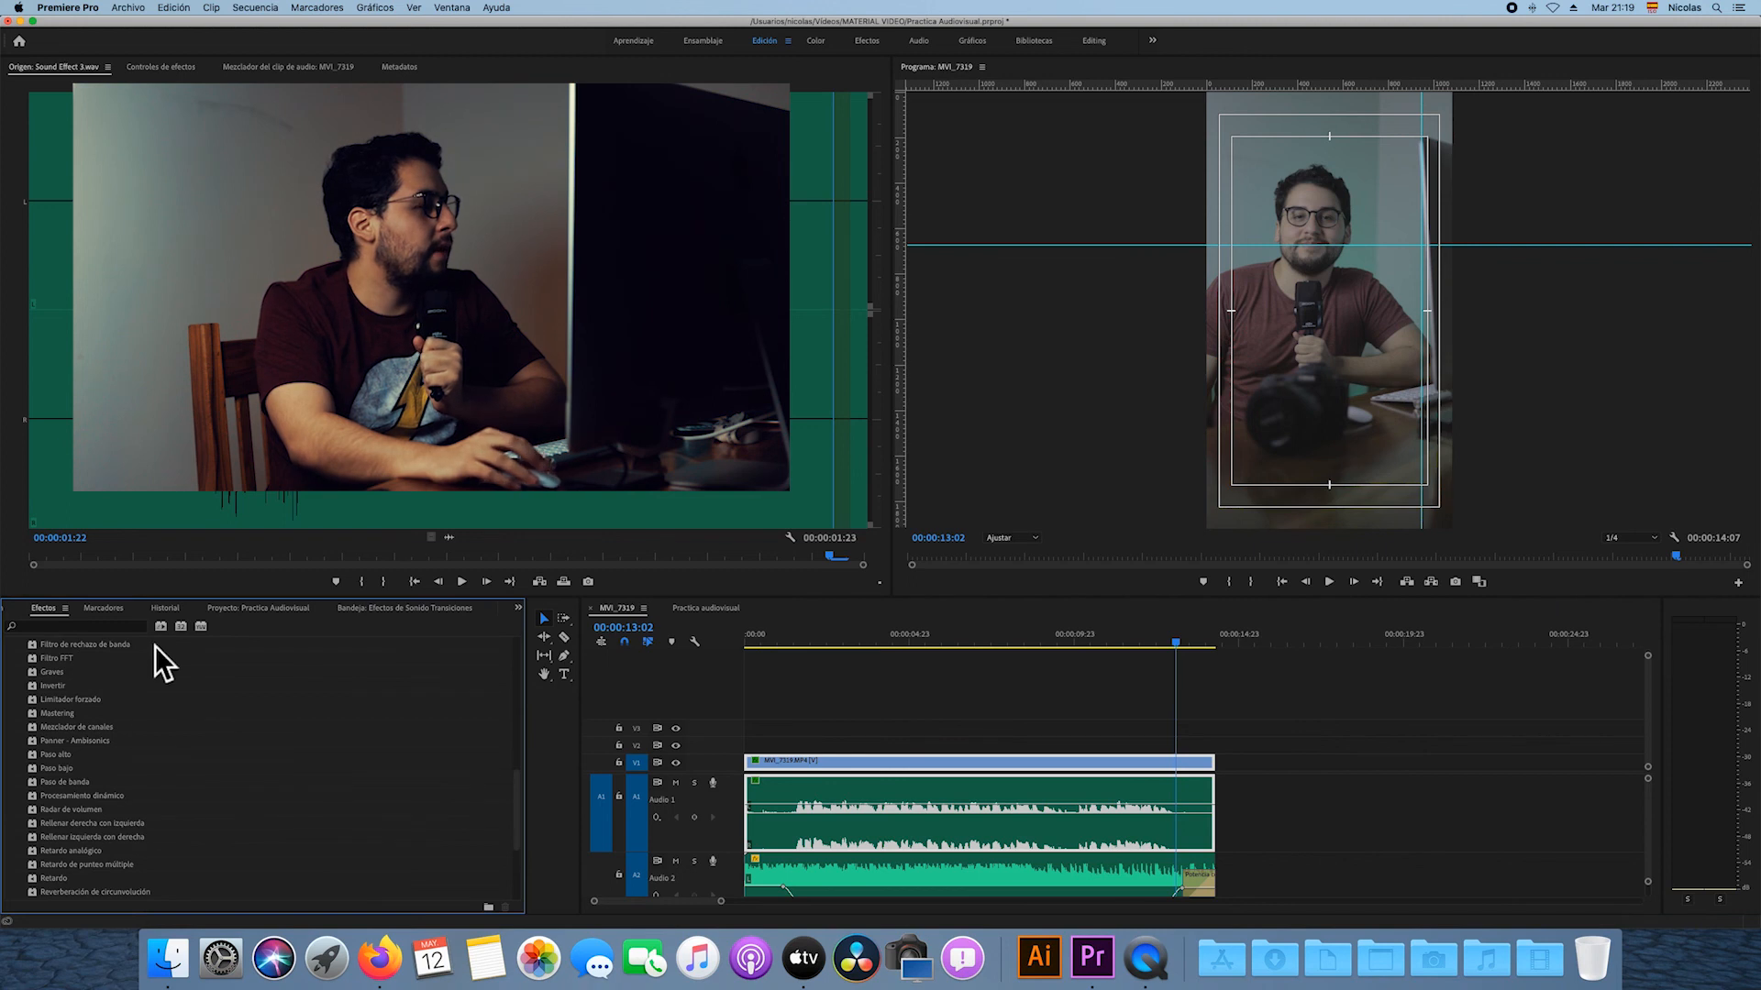
scroll(168, 647, "up", 10)
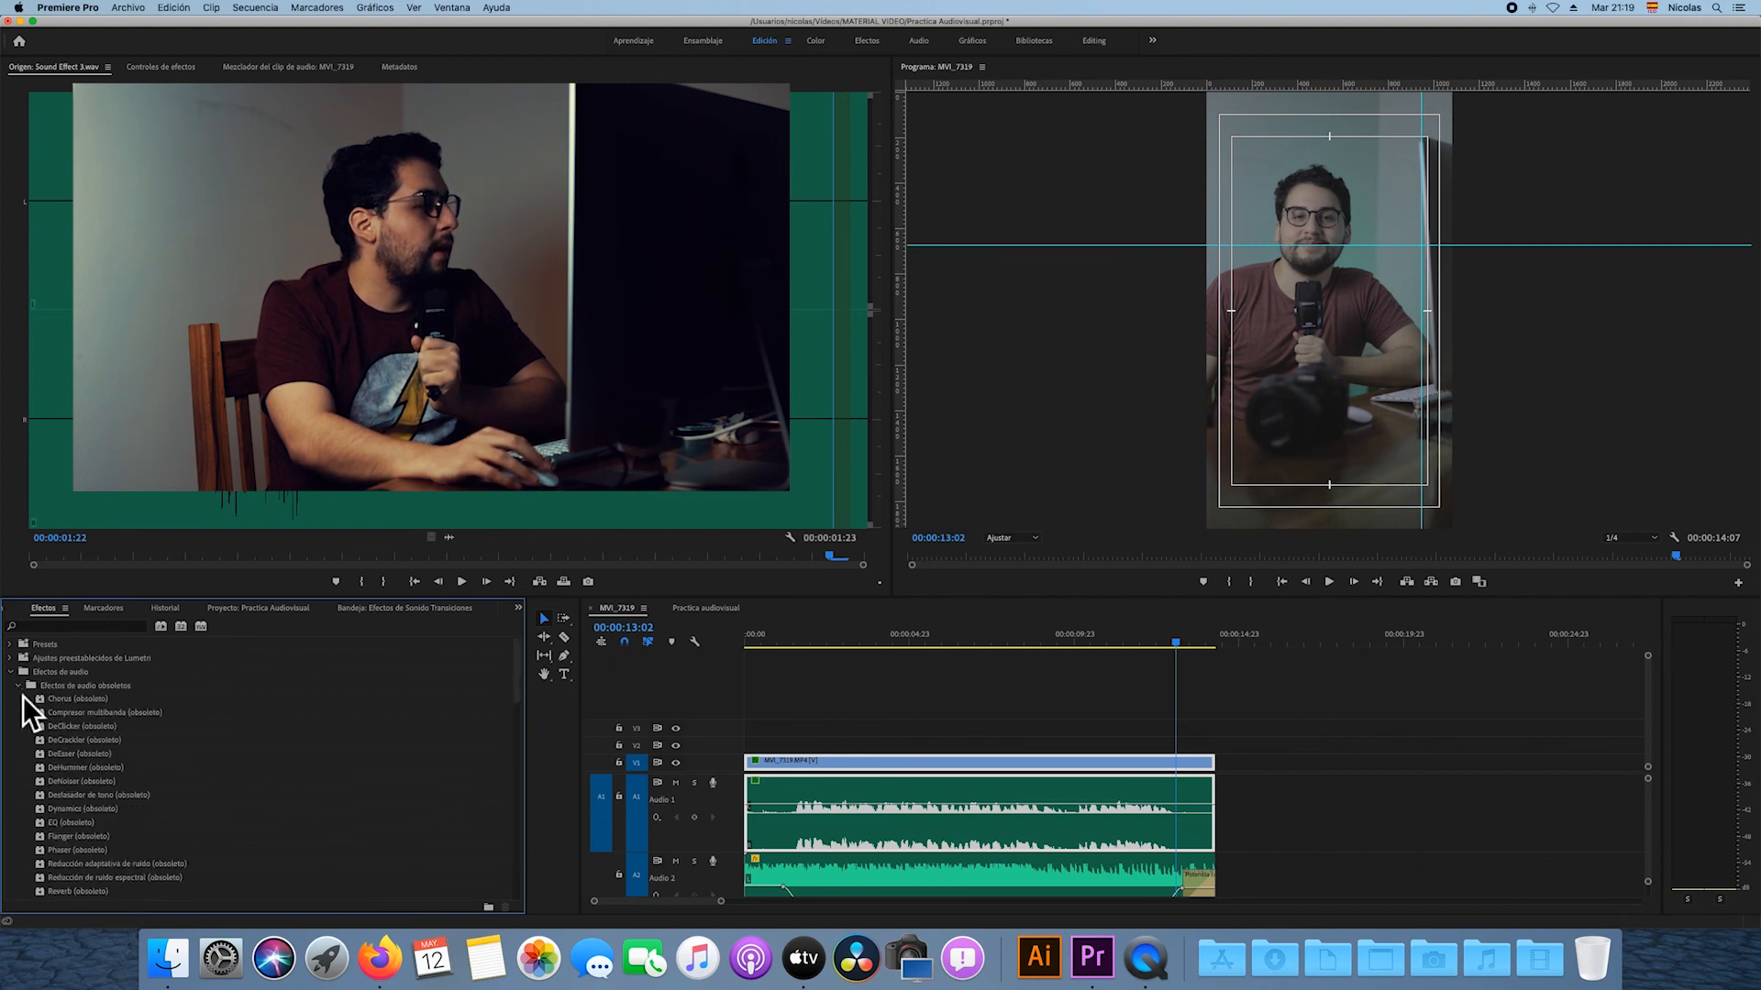
left_click(11, 673)
left_click(13, 687)
left_click(19, 700)
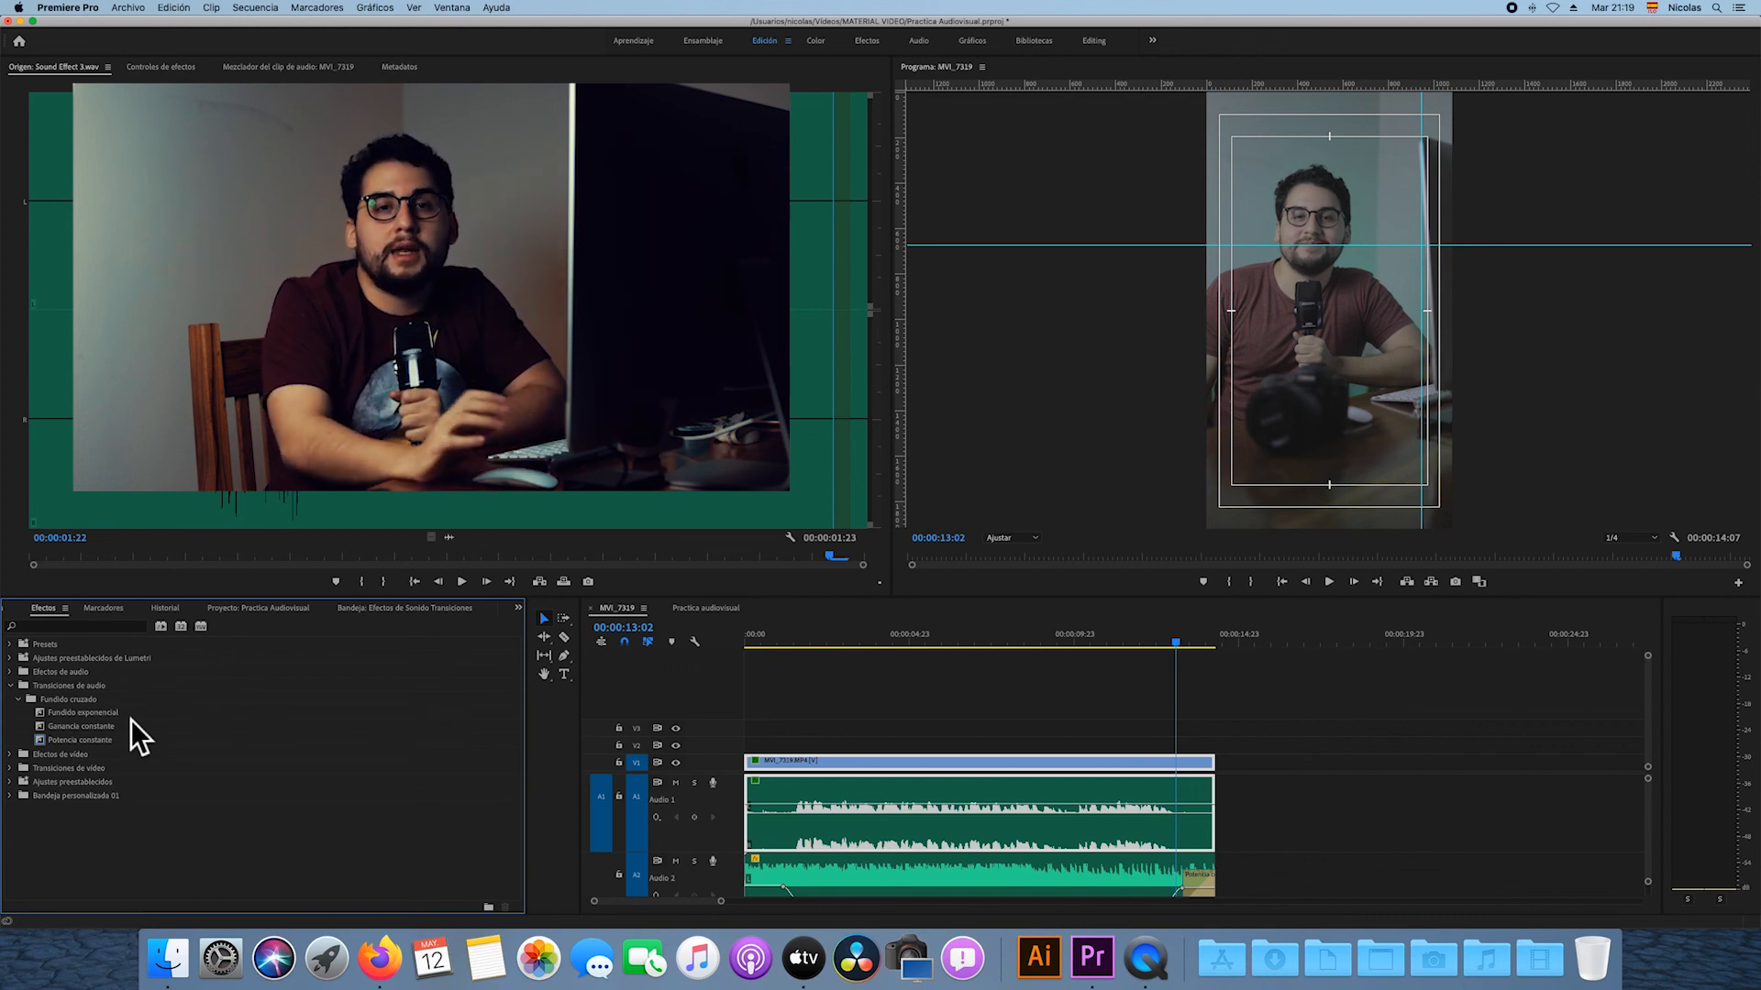
left_click(906, 614)
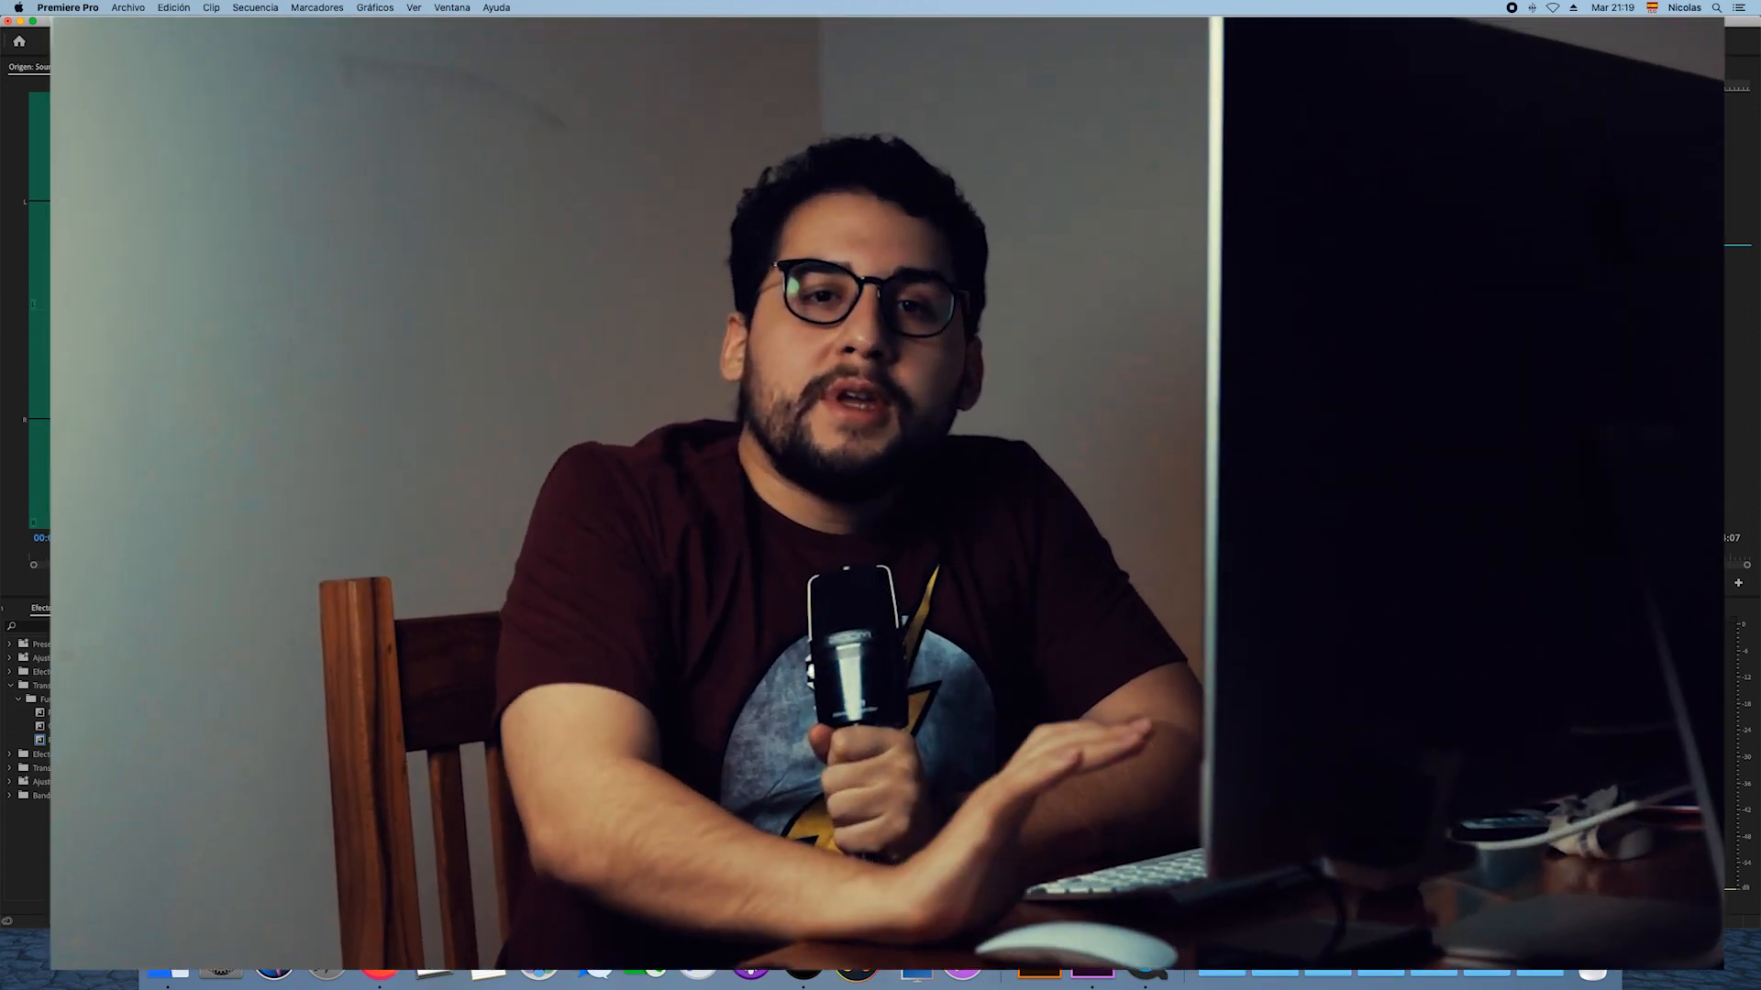